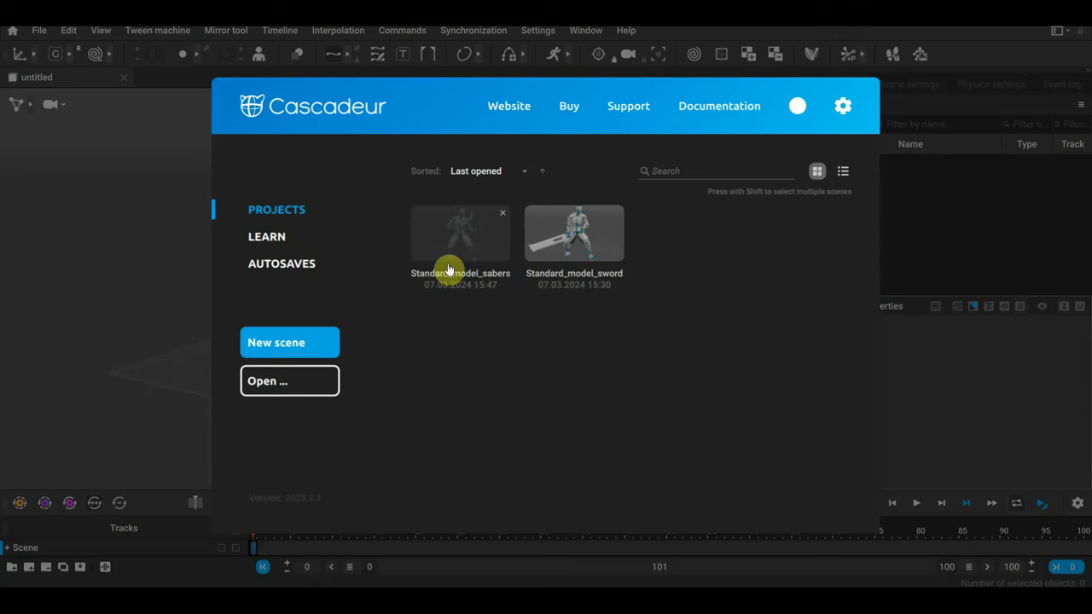
# Close the Cascadeur start dialog to reveal the empty untitled scene
pyautogui.click(148, 191)
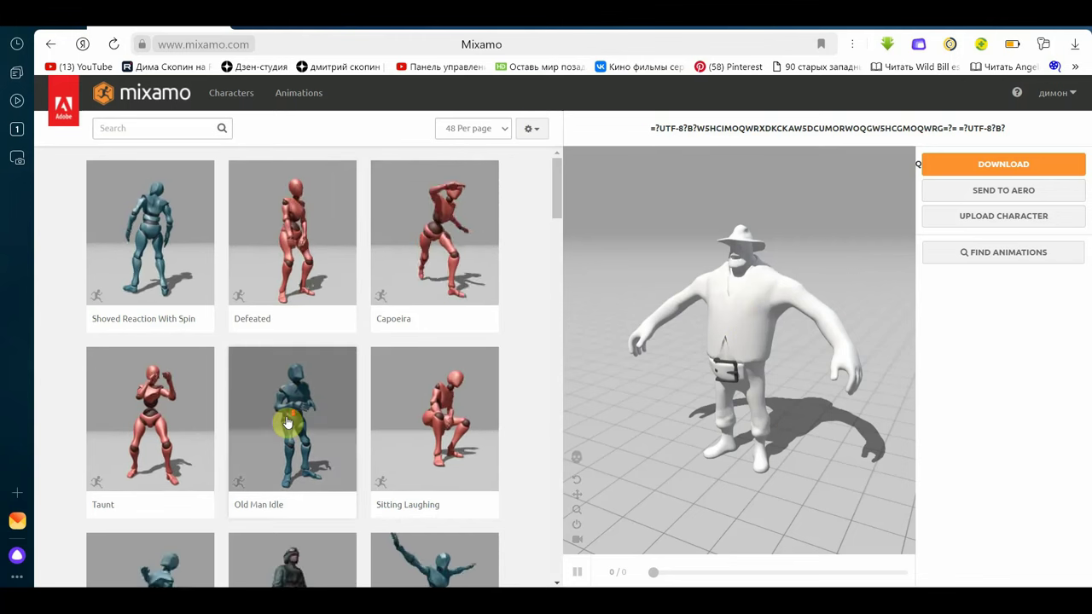
# Apply the 'Walk' search's Walking animation with In Place on, then download it
pyautogui.scroll(-4, 288, 418)
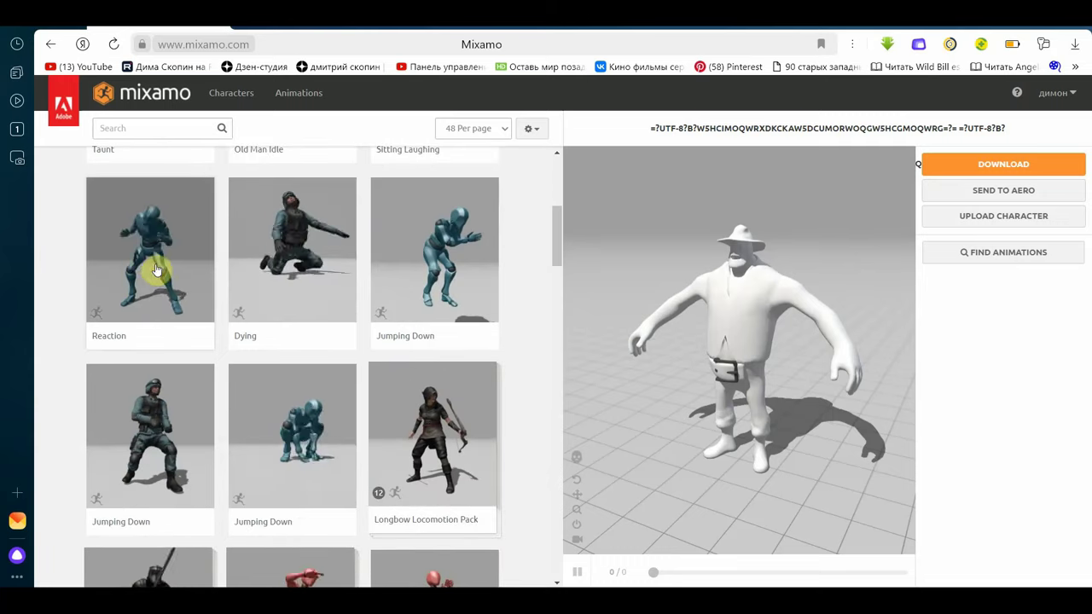
pyautogui.scroll(-3, 303, 431)
pyautogui.click(131, 127)
pyautogui.write('Walk')
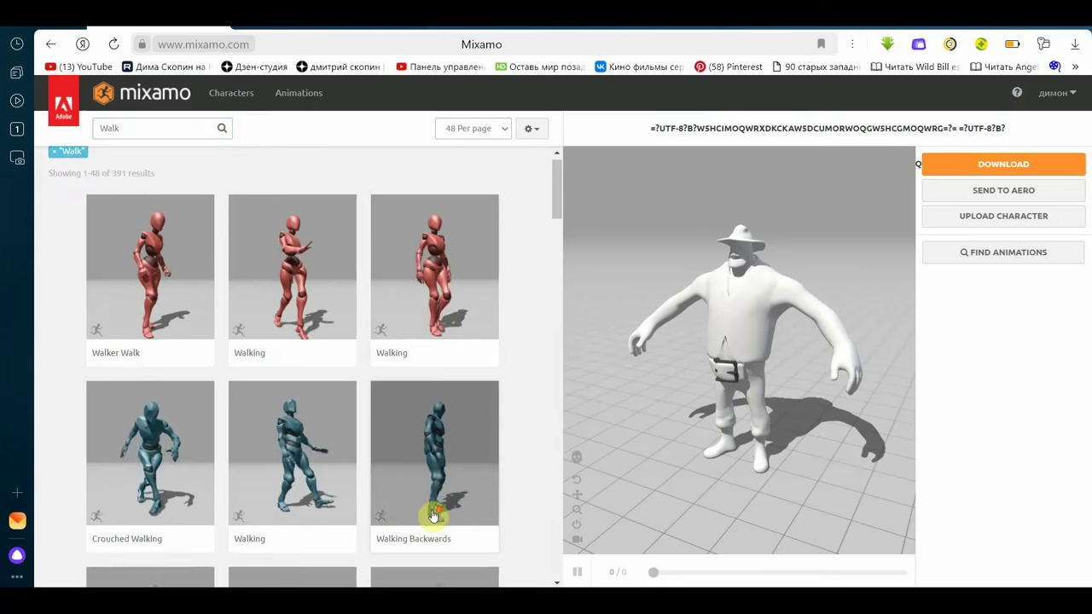
pyautogui.scroll(-2, 357, 489)
pyautogui.click(153, 451)
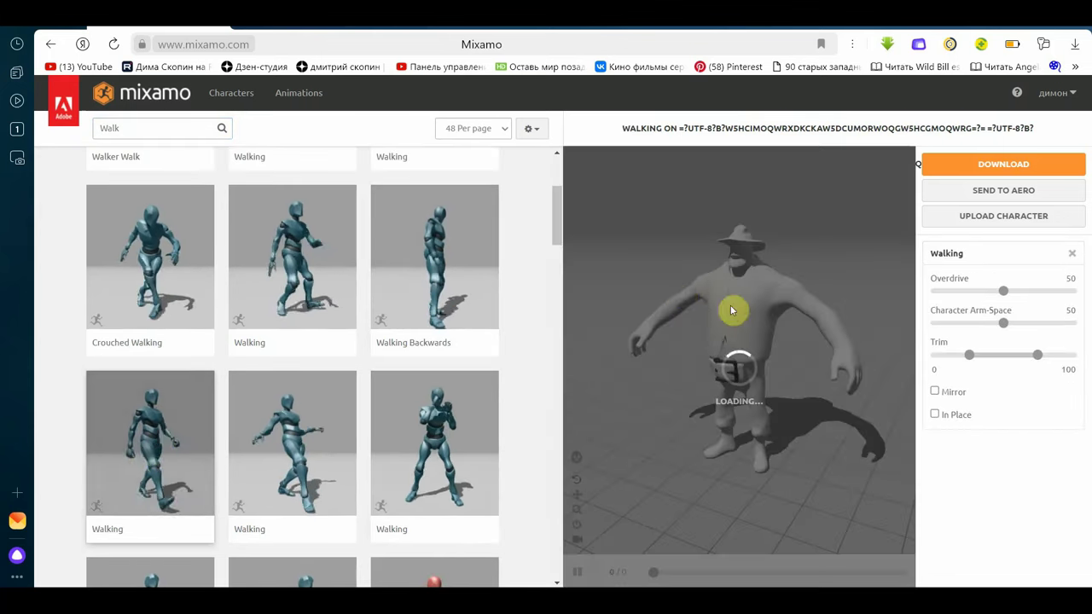
pyautogui.click(934, 413)
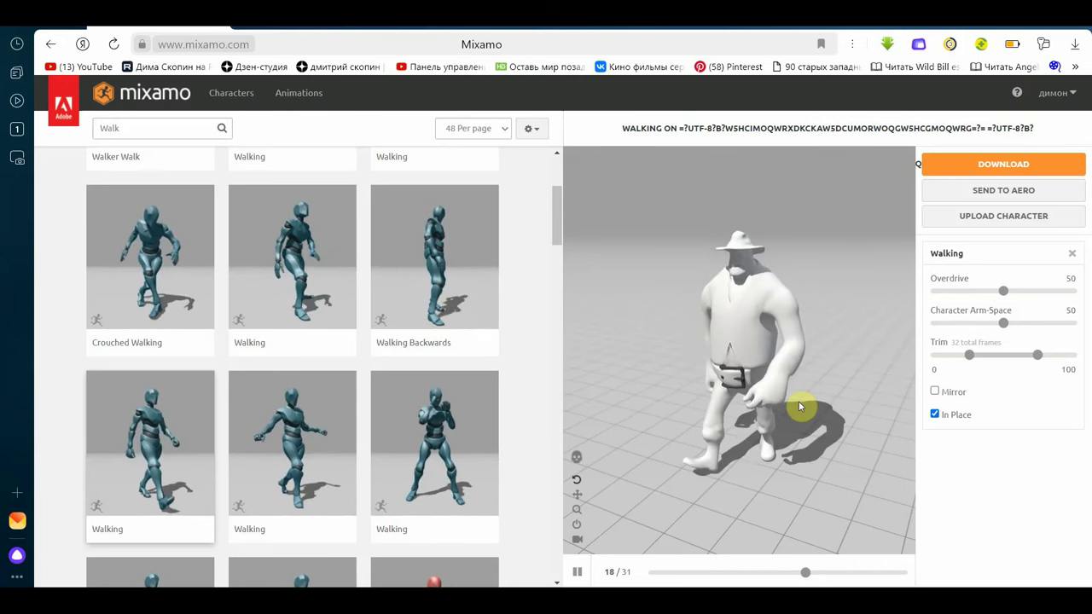
pyautogui.click(1015, 169)
pyautogui.click(787, 329)
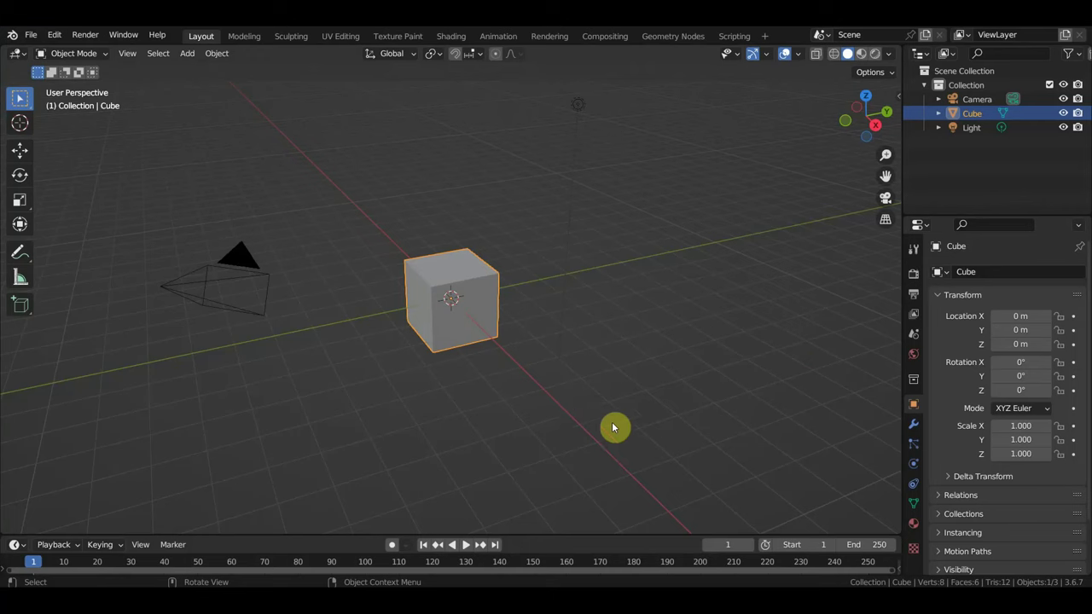
# Delete the default camera, cube and light, then import Downloads/Walking.fbx as FBX
pyautogui.moveTo(710, 425); pyautogui.dragTo(114, 80)
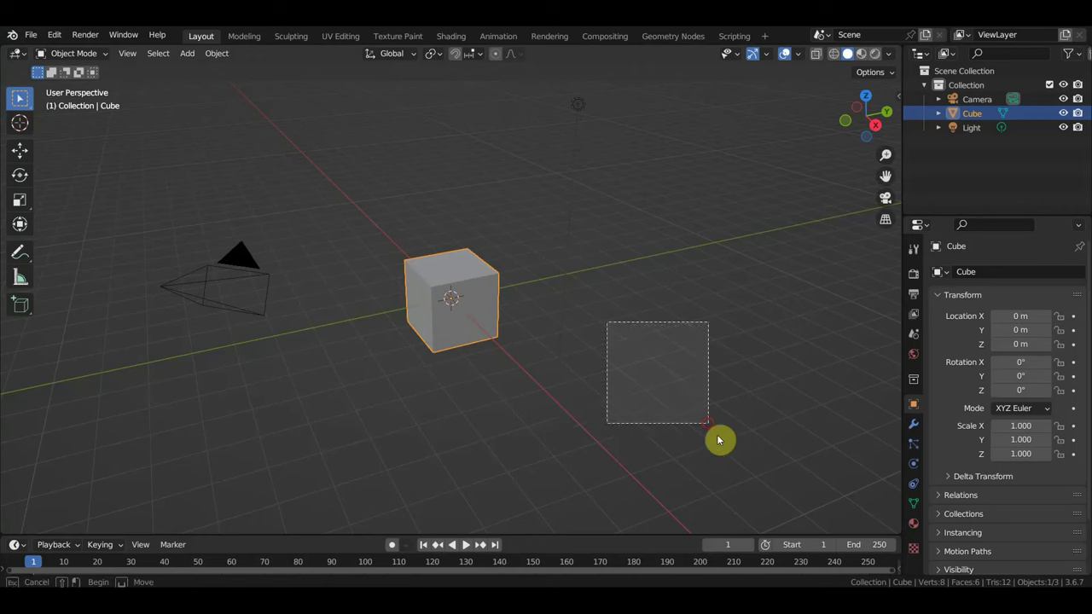
pyautogui.press('Delete')
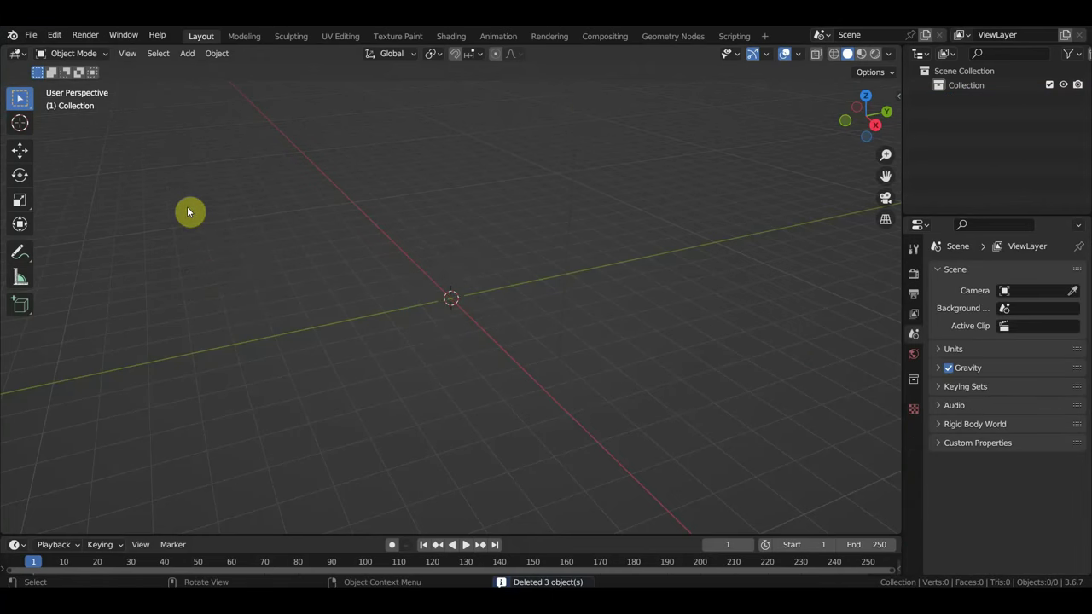
pyautogui.click(31, 34)
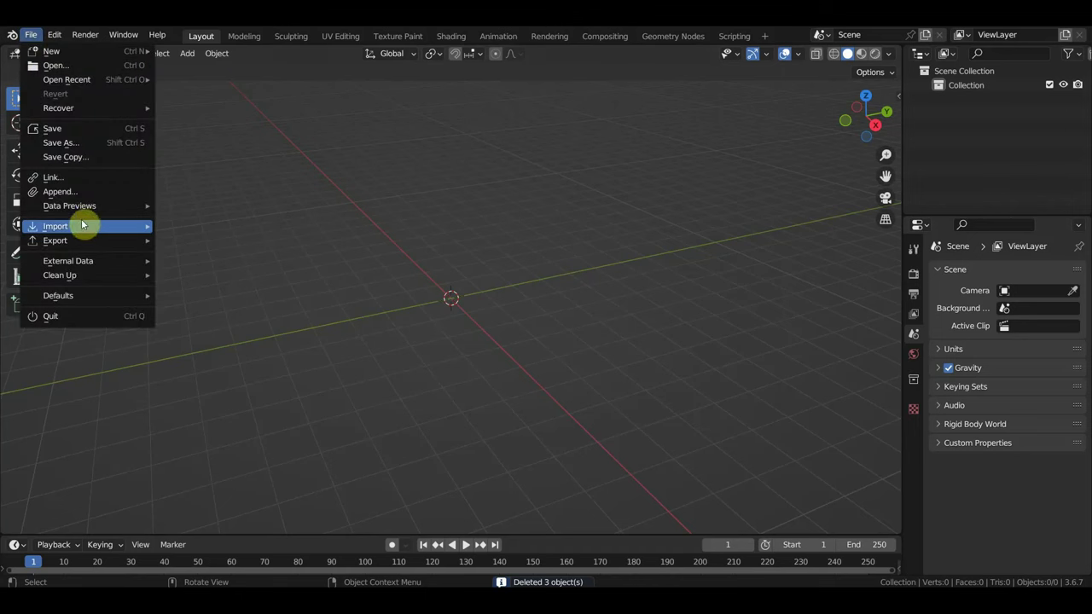
pyautogui.moveTo(57, 226)
pyautogui.click(241, 380)
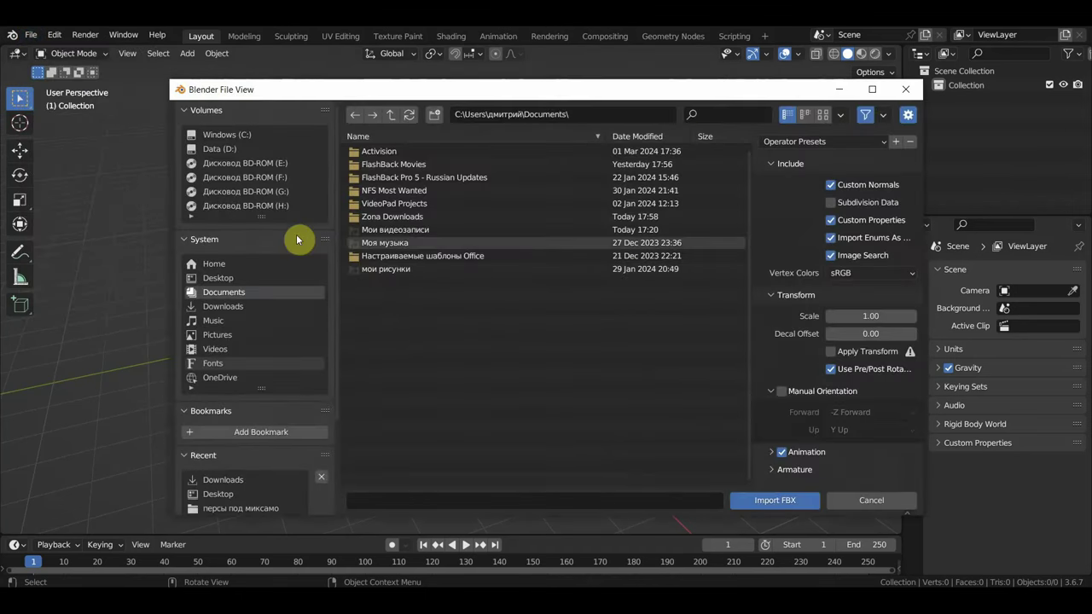
pyautogui.click(226, 307)
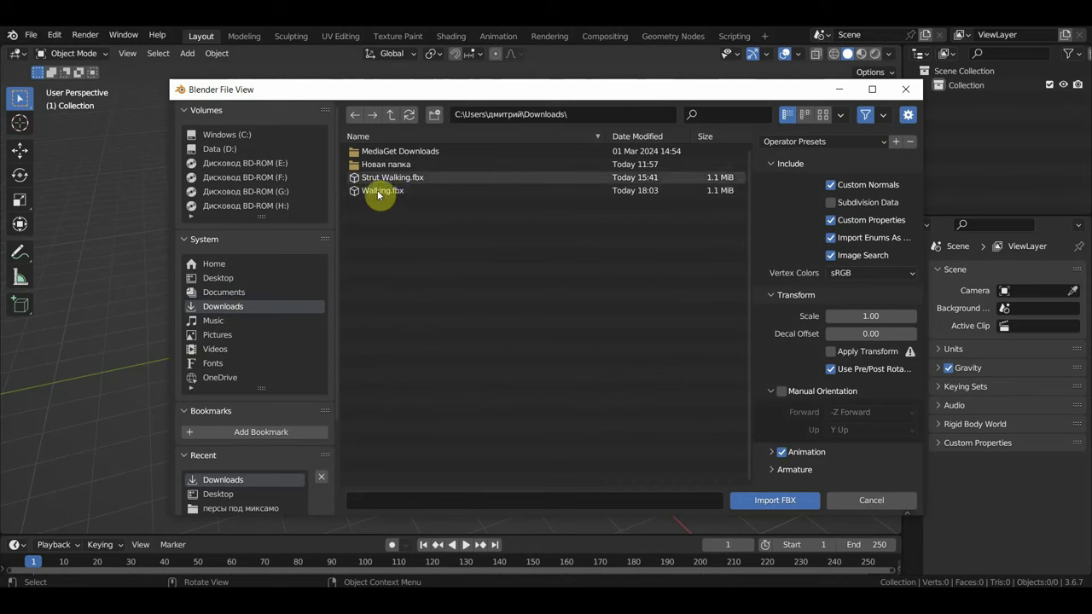
pyautogui.click(384, 193)
pyautogui.click(759, 506)
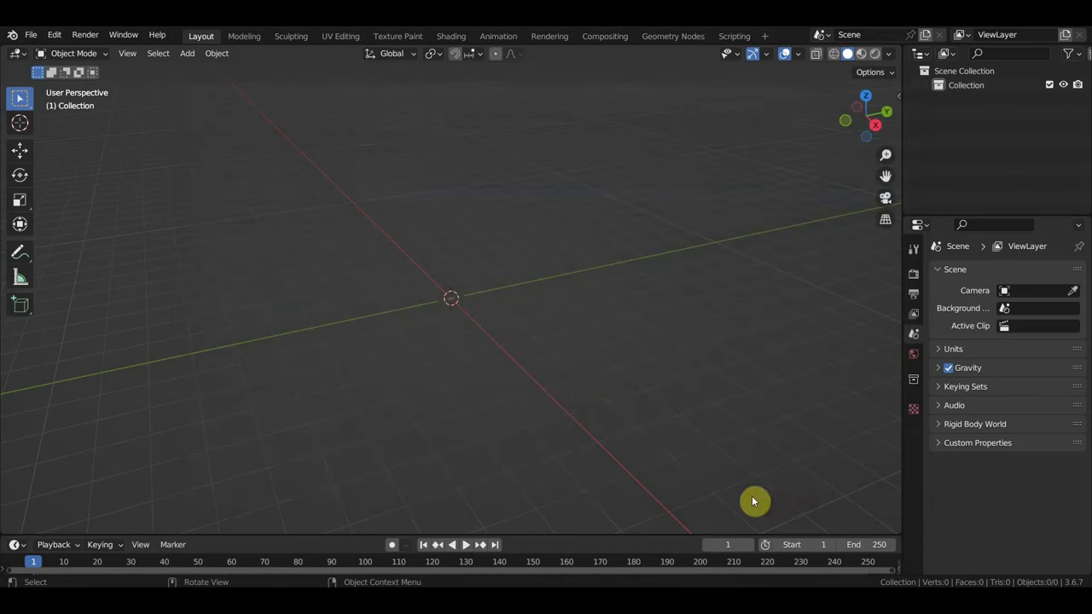
# Preview the walk animation and inspect the character from front, perspective and side views
pyautogui.moveTo(476, 343)
pyautogui.mouseDown(button='middle')
pyautogui.moveTo(644, 311)
pyautogui.moveTo(632, 319)
pyautogui.mouseUp(button='middle')
pyautogui.press('KP_1')
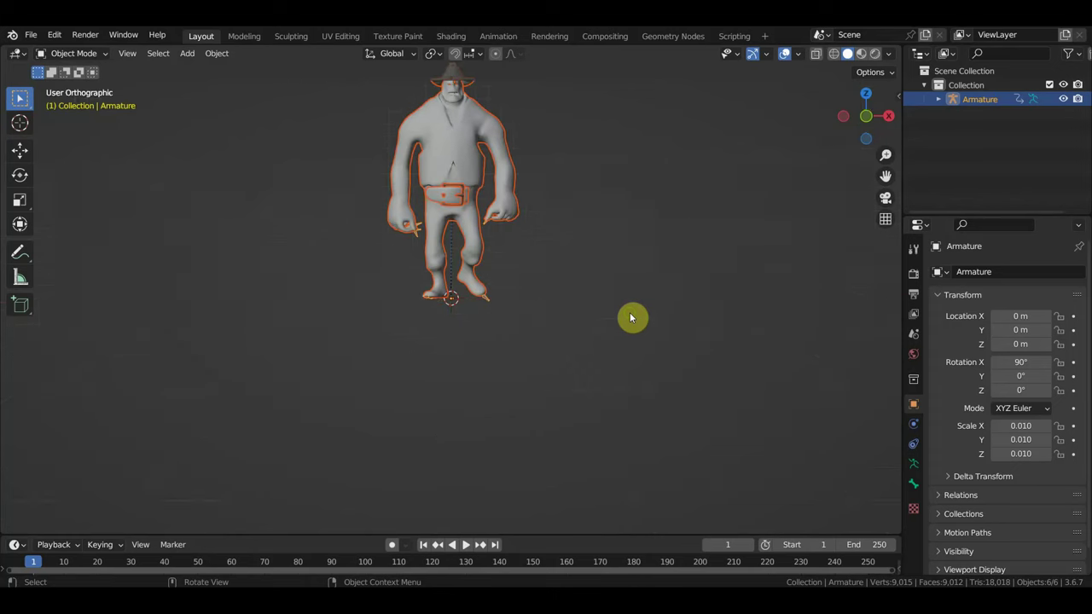
pyautogui.keyDown('shift'); pyautogui.moveTo(618, 275); pyautogui.dragTo(597, 383, button='middle'); pyautogui.keyUp('shift')
pyautogui.press('space')
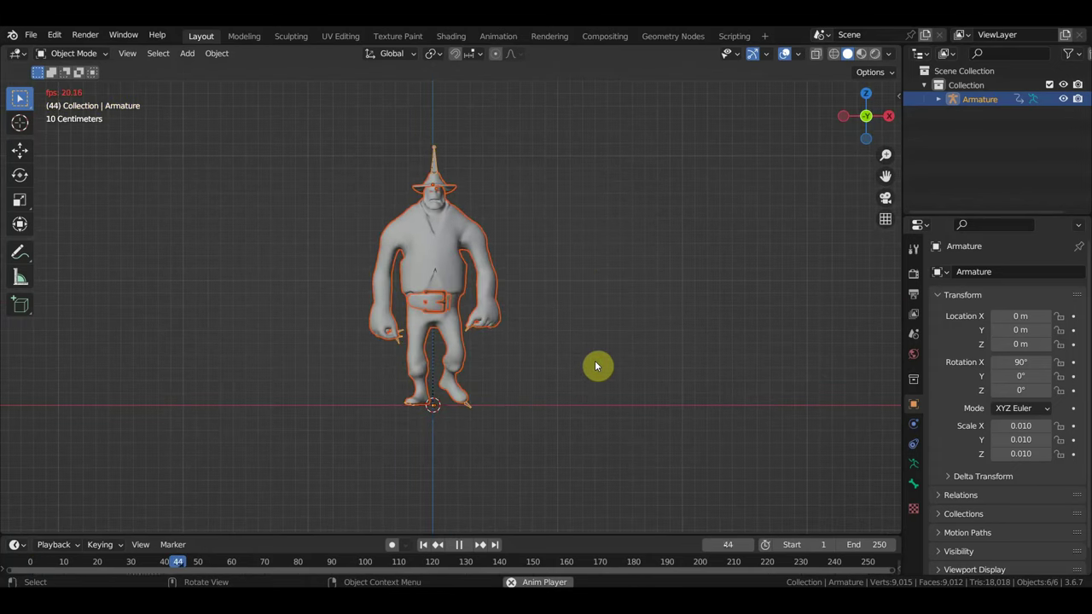
pyautogui.press('space')
pyautogui.moveTo(595, 364)
pyautogui.mouseDown(button='middle')
pyautogui.moveTo(429, 386)
pyautogui.moveTo(451, 316)
pyautogui.mouseUp(button='middle')
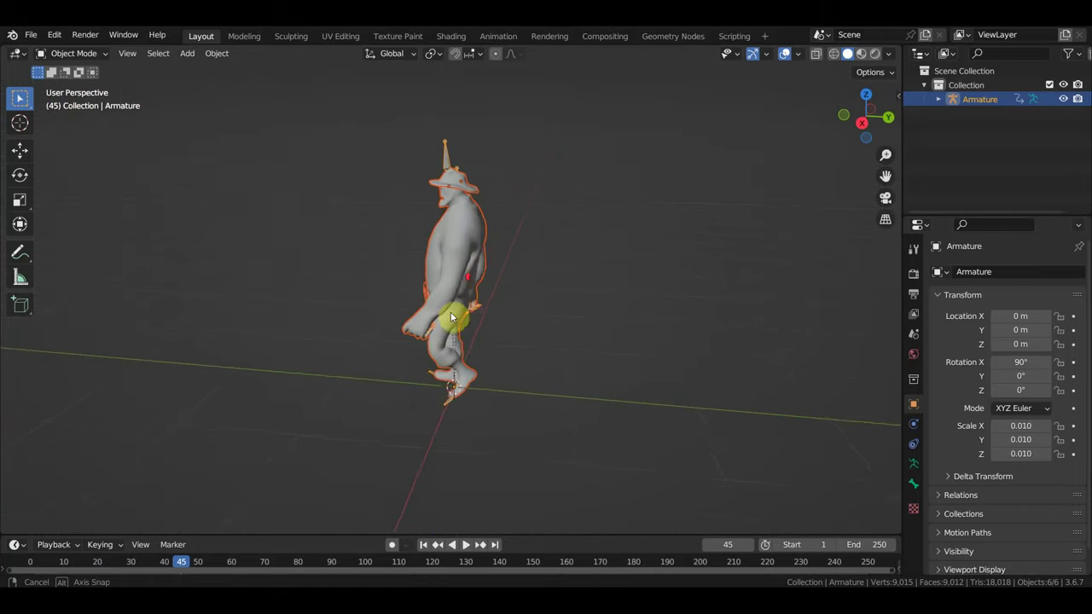
pyautogui.scroll(5, 458, 273)
pyautogui.keyDown('shift'); pyautogui.moveTo(526, 263); pyautogui.dragTo(526, 406, button='middle'); pyautogui.keyUp('shift')
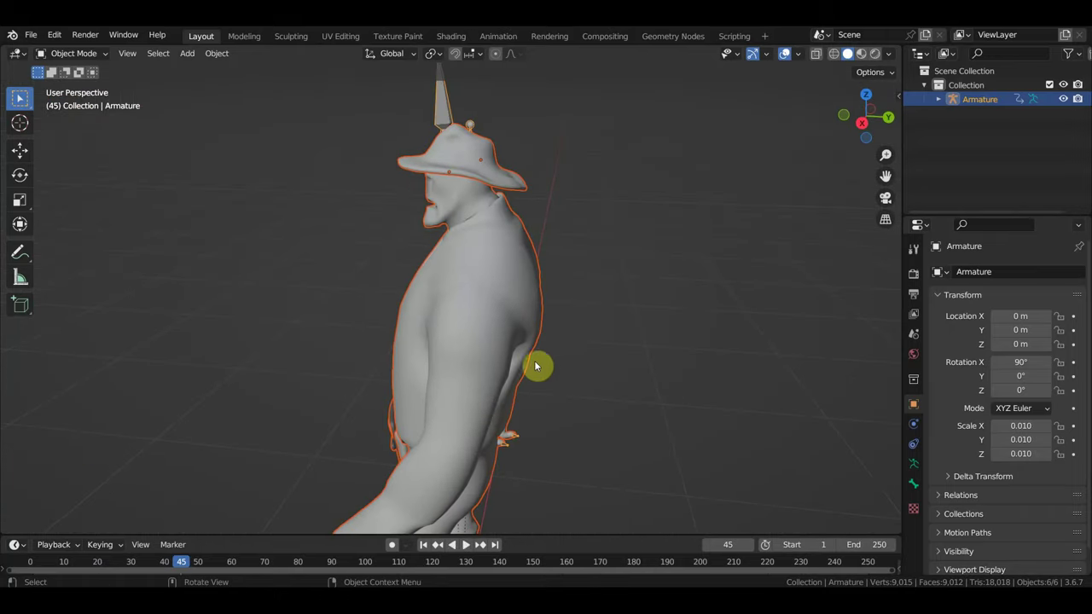
pyautogui.press('KP_3')
pyautogui.scroll(-5, 542, 303)
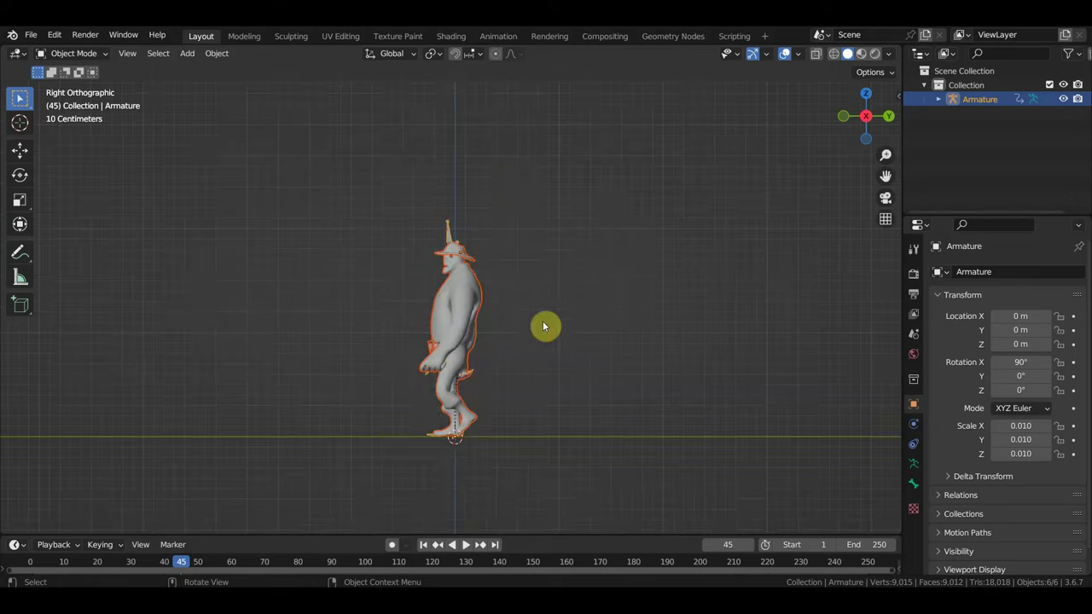
# Set the selected character's origin to the 3D cursor
pyautogui.moveTo(552, 475); pyautogui.dragTo(346, 200)
pyautogui.click(216, 55)
pyautogui.moveTo(241, 83)
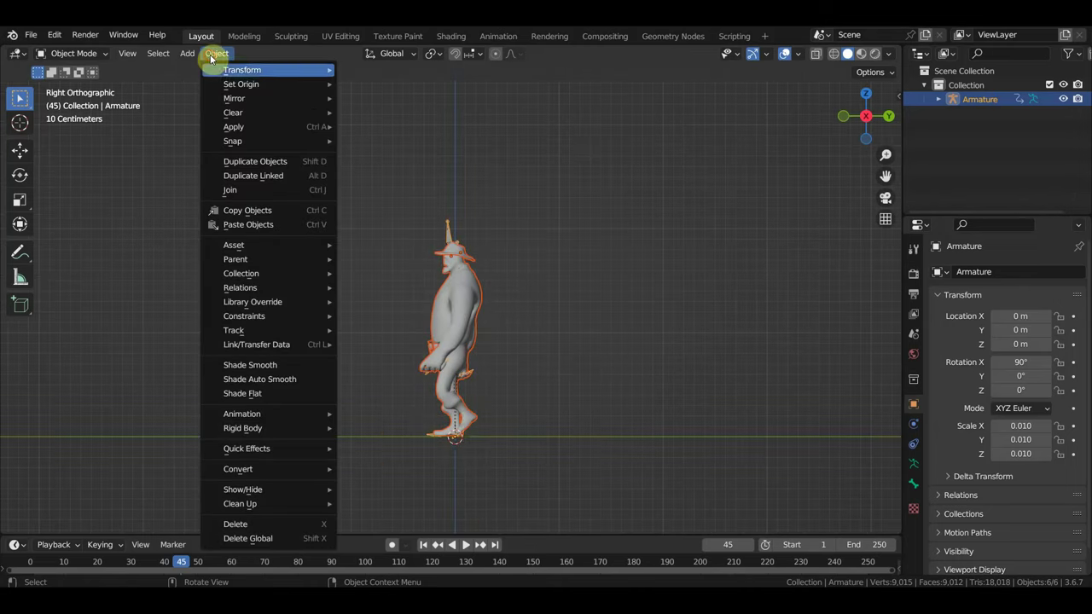
pyautogui.click(395, 113)
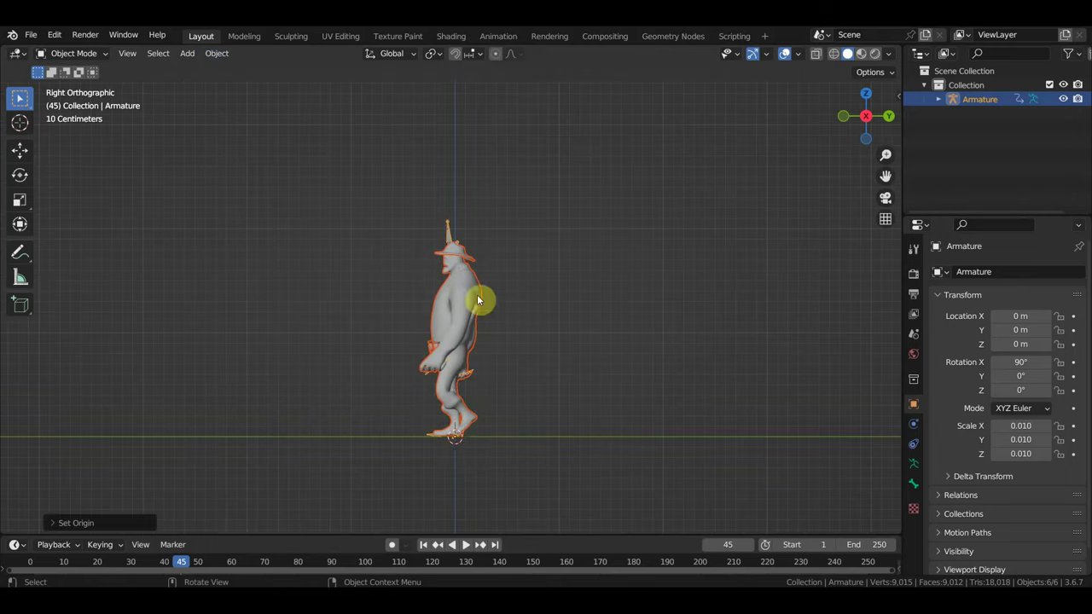
pyautogui.click(20, 150)
pyautogui.click(20, 98)
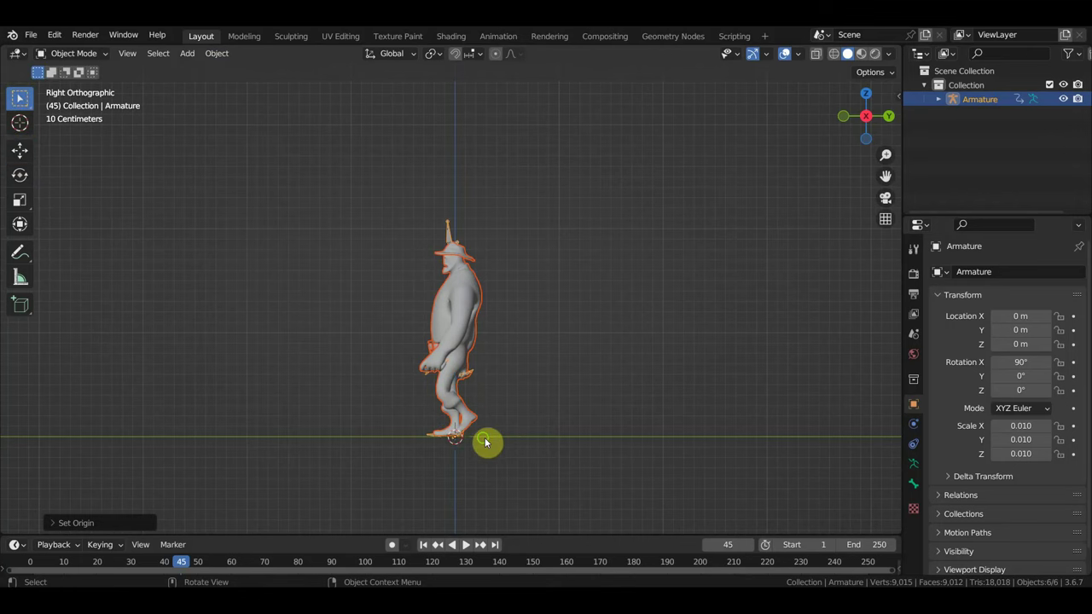
# Orbit to face the character and show the sidebar's Mixamo rig tools
pyautogui.moveTo(485, 441); pyautogui.dragTo(546, 444, button='middle')
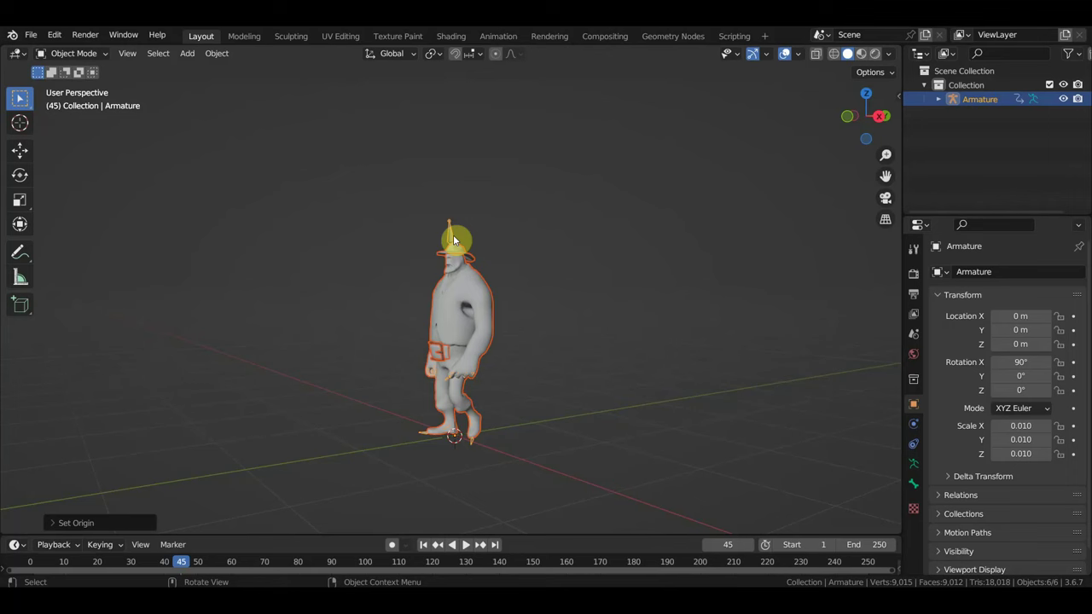
pyautogui.moveTo(434, 189); pyautogui.dragTo(511, 200, button='middle')
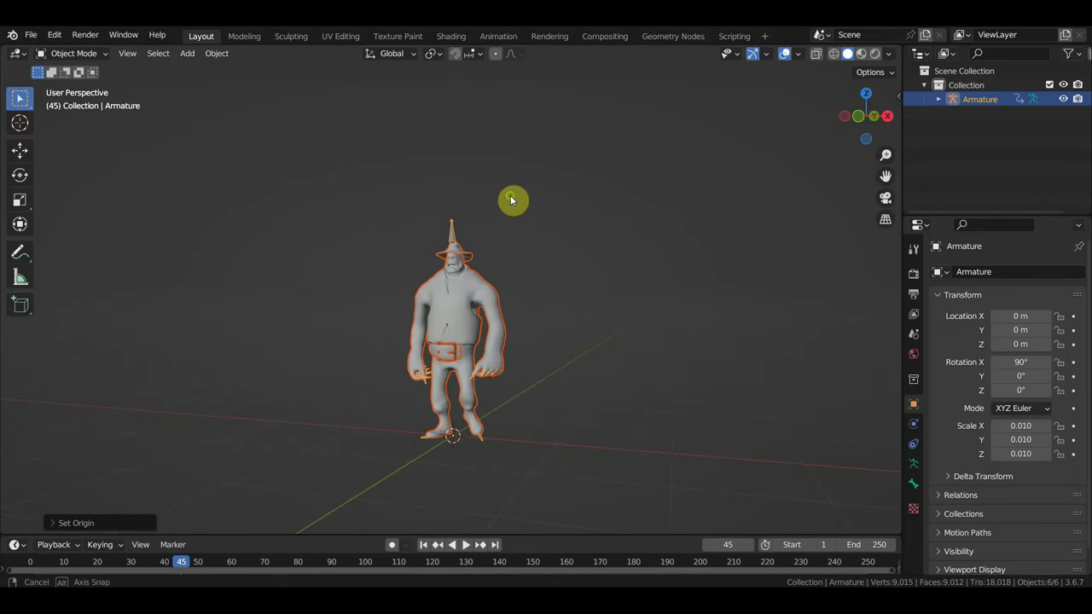
pyautogui.press('n')
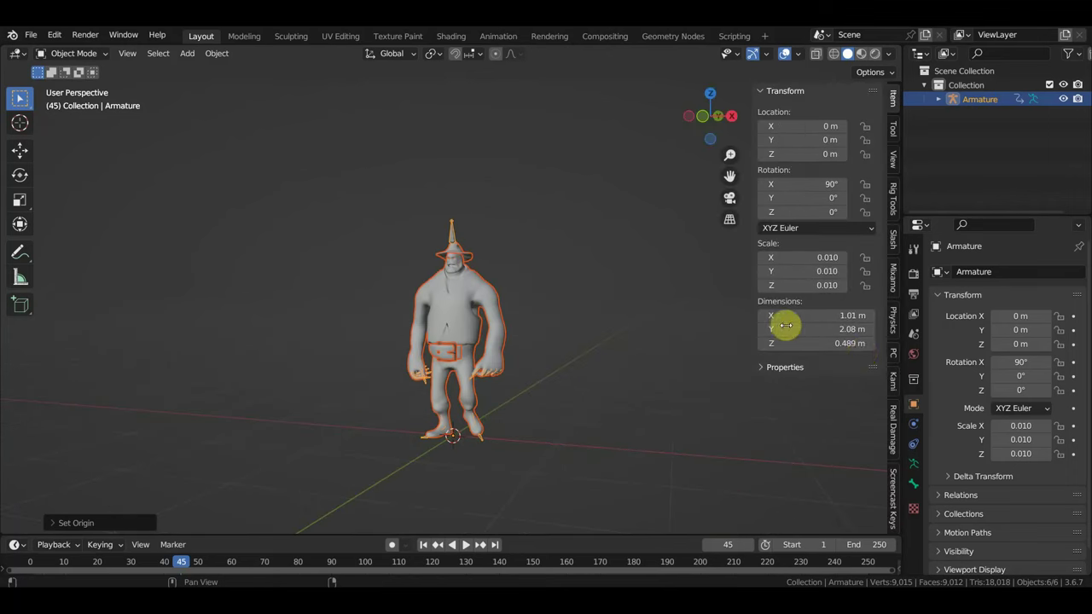
pyautogui.click(892, 282)
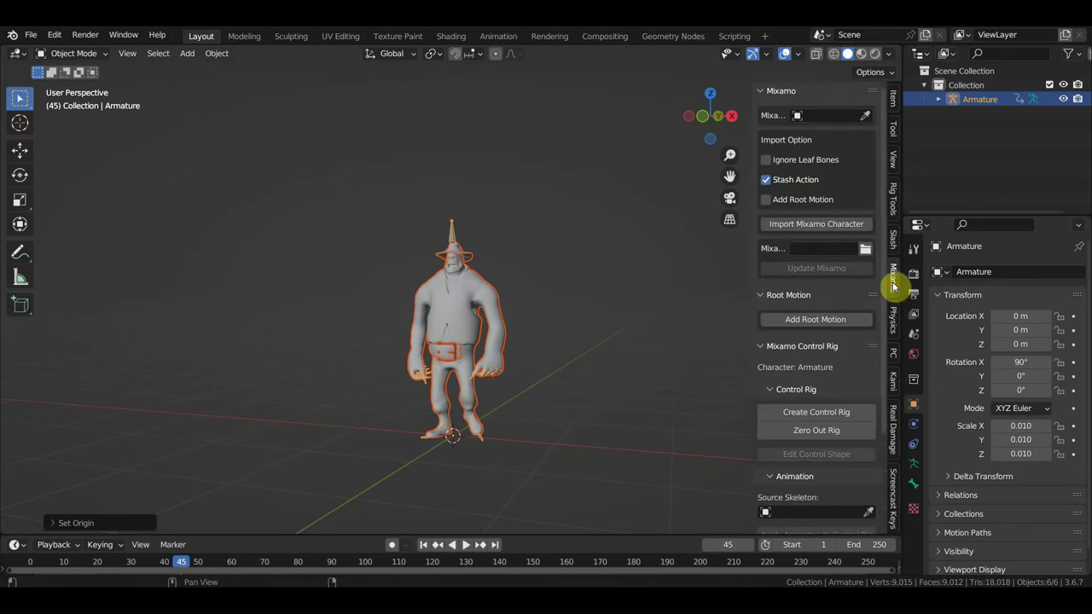
pyautogui.click(54, 38)
pyautogui.click(86, 236)
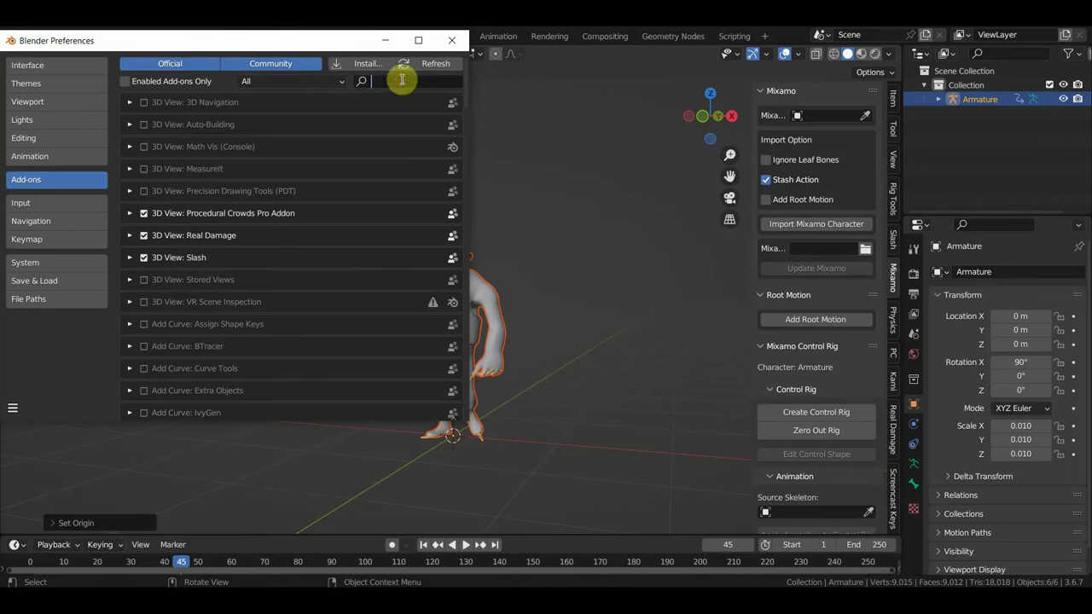
pyautogui.write('M')
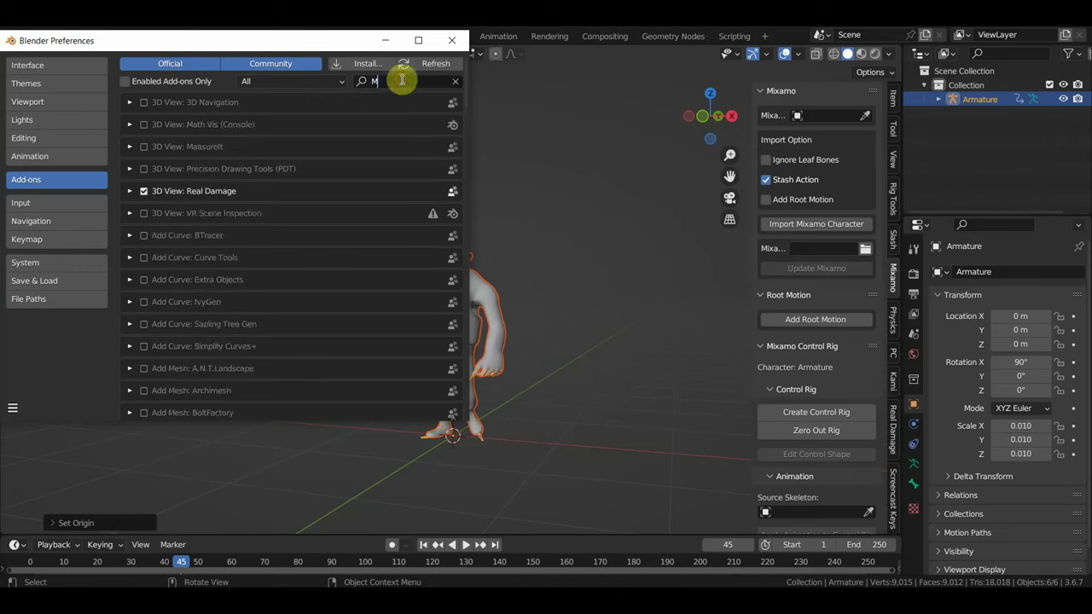
pyautogui.write('i')
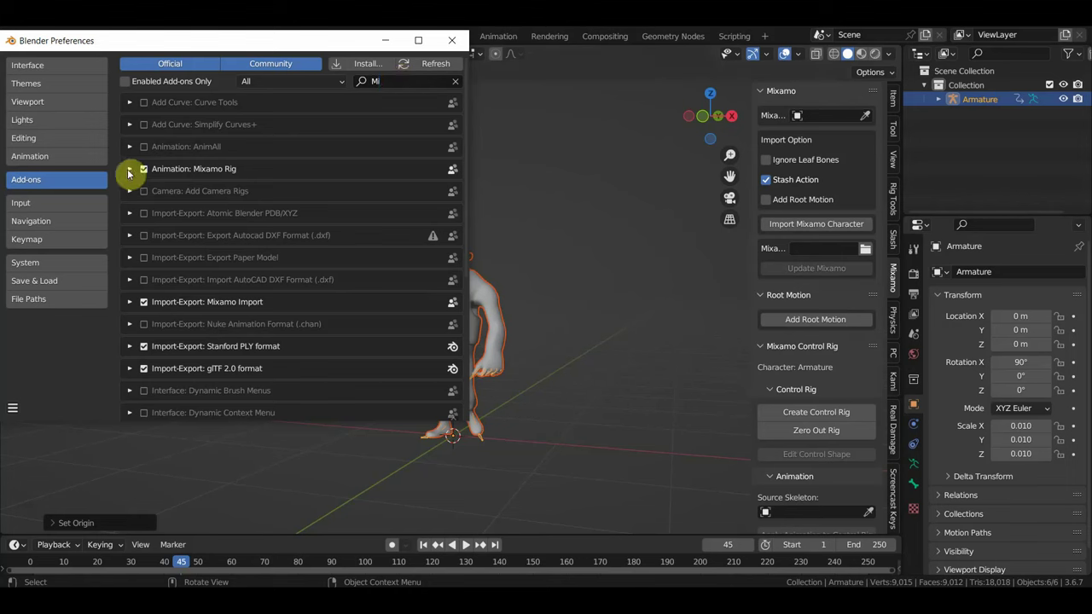
pyautogui.click(129, 170)
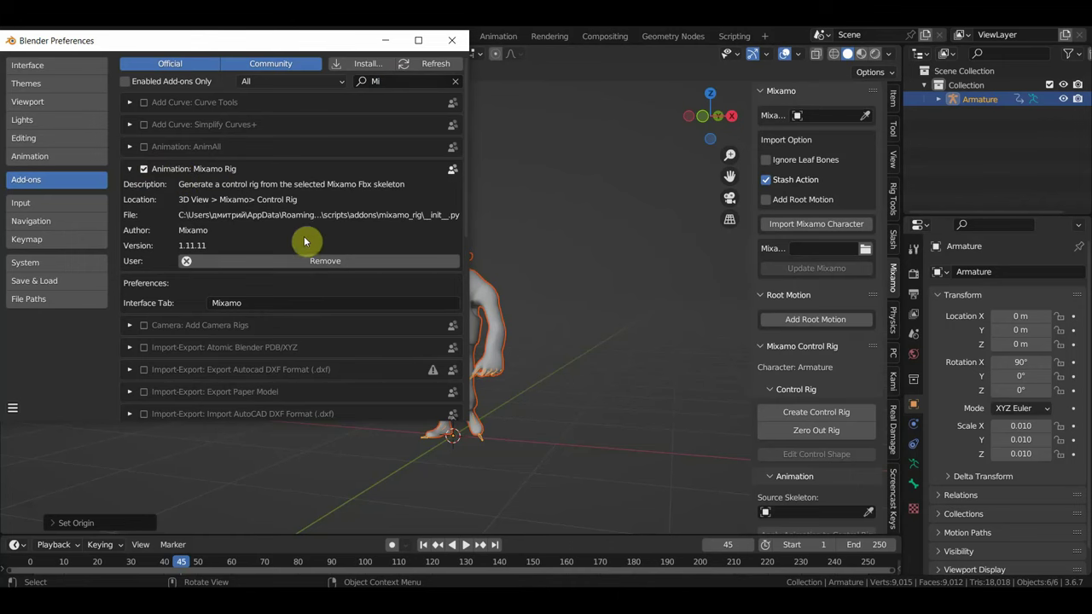
pyautogui.click(451, 40)
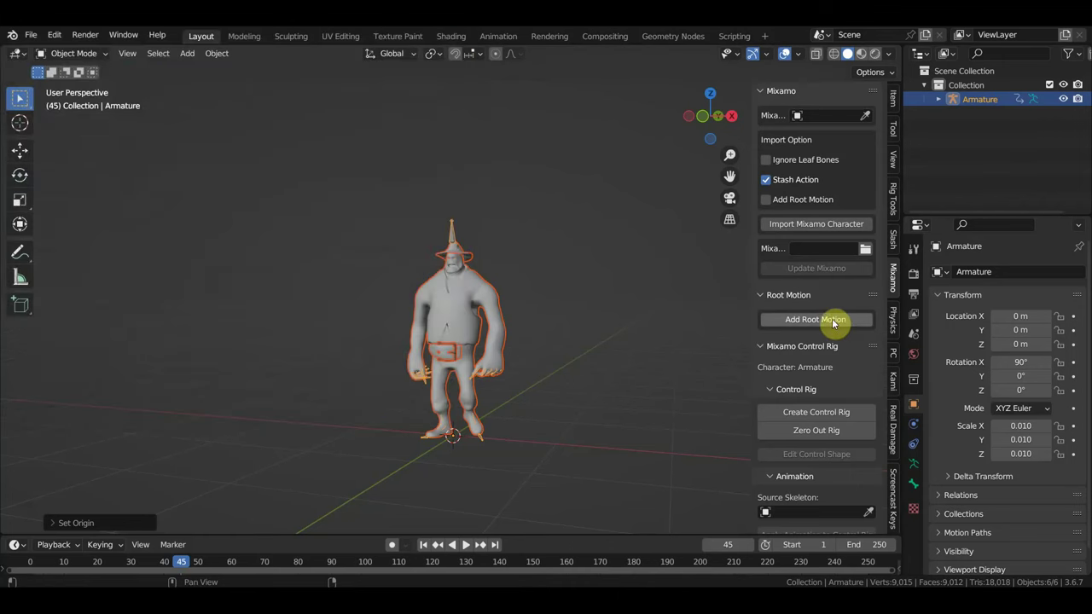
# Build the Mixamo control rig and orbit to a slightly zoomed-out front view
pyautogui.click(823, 414)
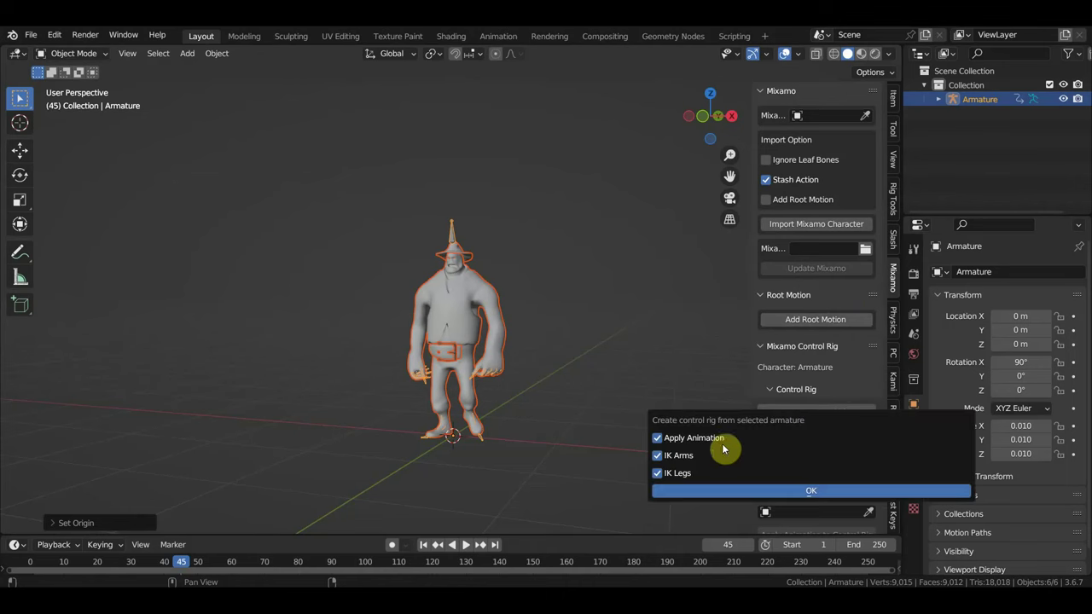
pyautogui.press('Return')
pyautogui.moveTo(704, 439); pyautogui.dragTo(518, 312, button='middle')
pyautogui.scroll(3, 522, 256)
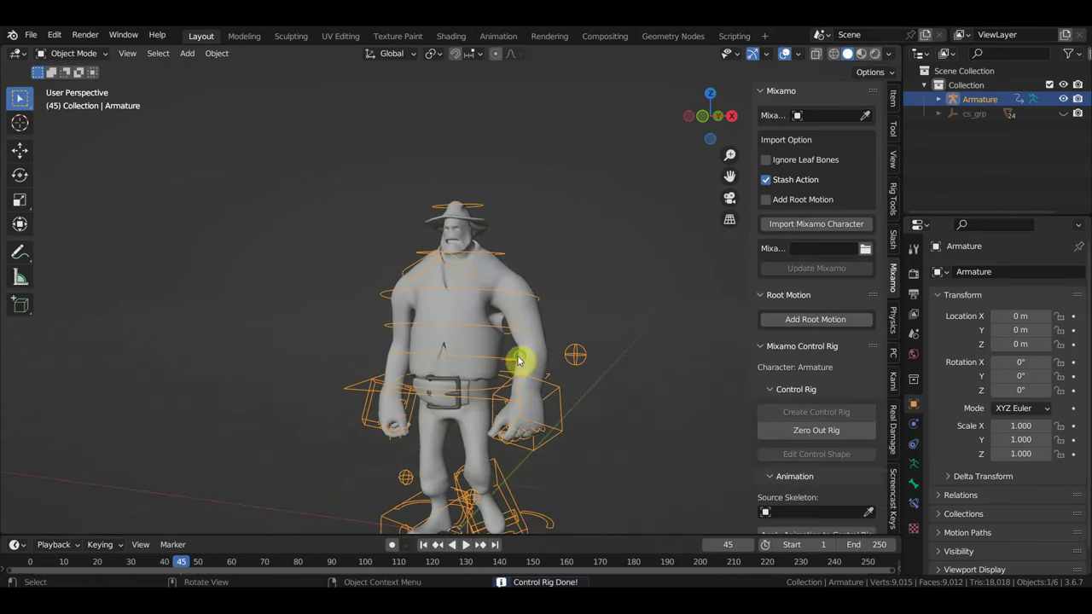
pyautogui.moveTo(518, 359); pyautogui.dragTo(517, 356, button='middle')
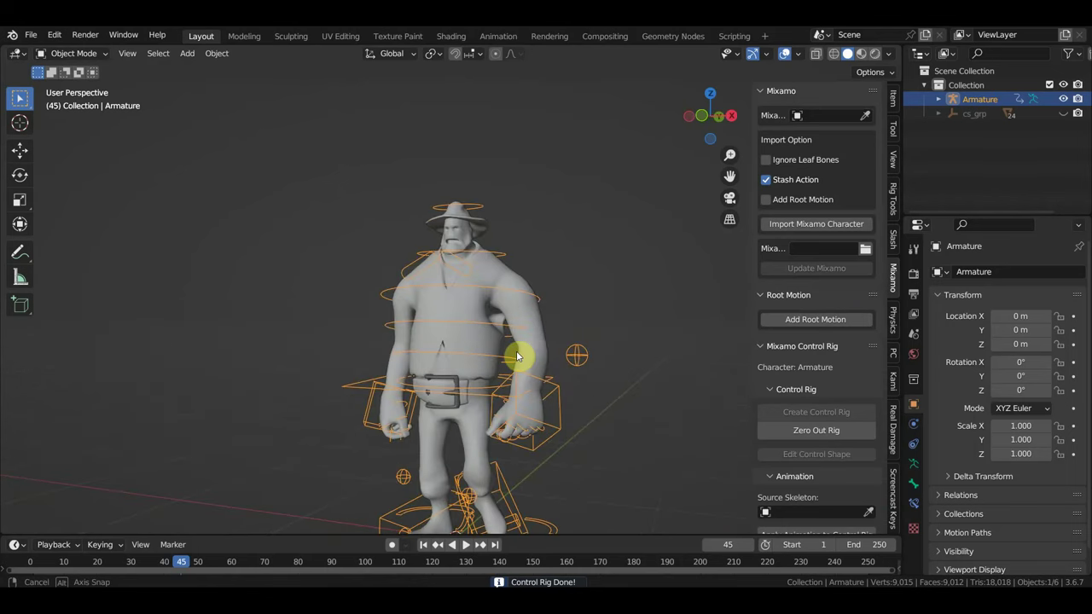
pyautogui.moveTo(517, 357); pyautogui.dragTo(554, 358, button='middle')
pyautogui.scroll(-1, 547, 347)
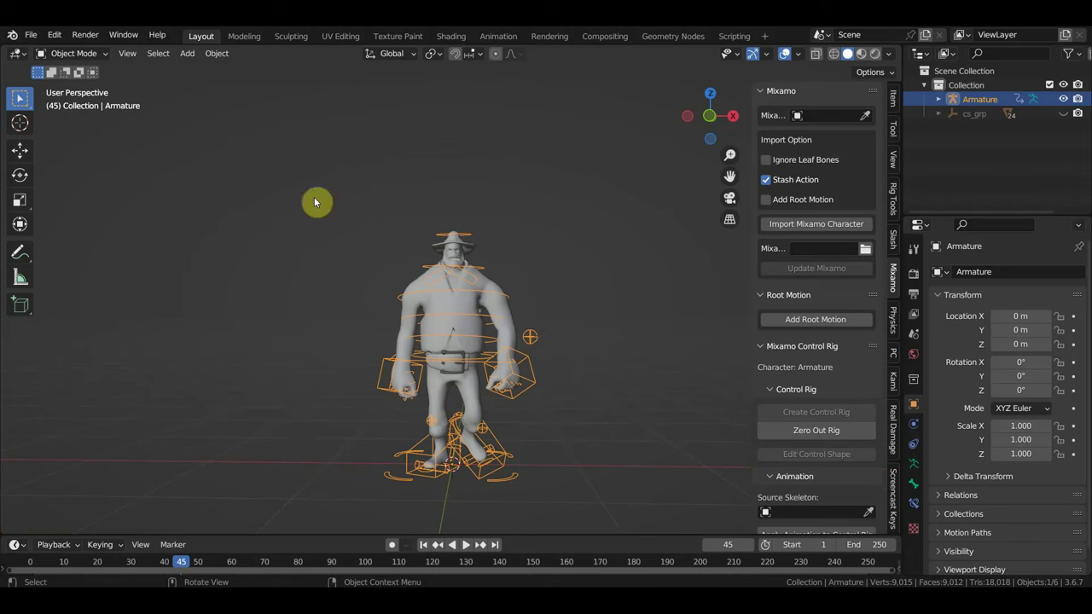
# Install cascadeur_bridge (1).zip from Downloads through Preferences > Add-ons
pyautogui.click(54, 35)
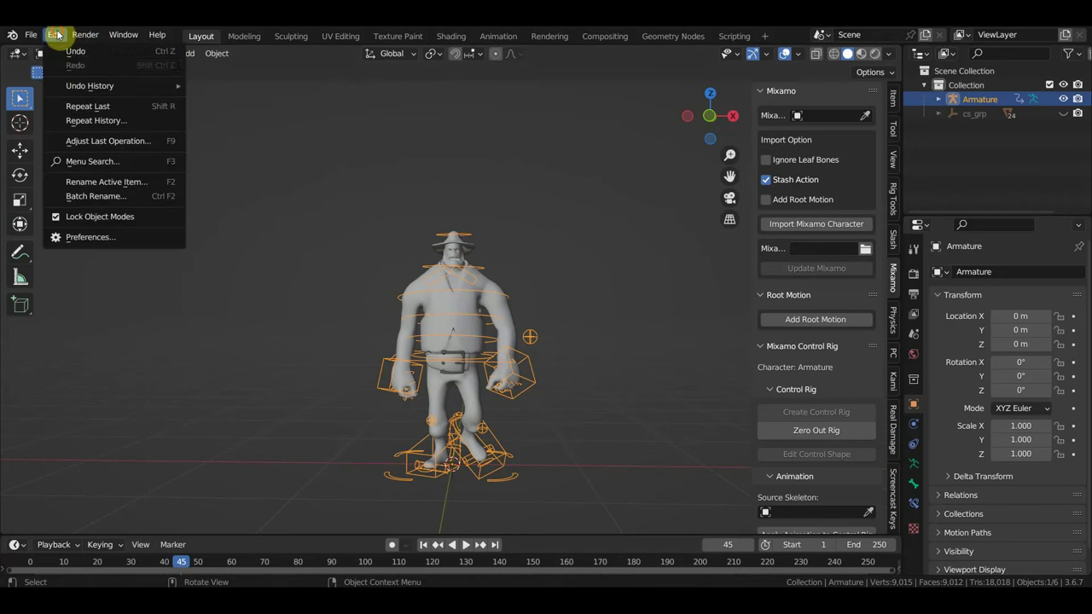
pyautogui.click(98, 237)
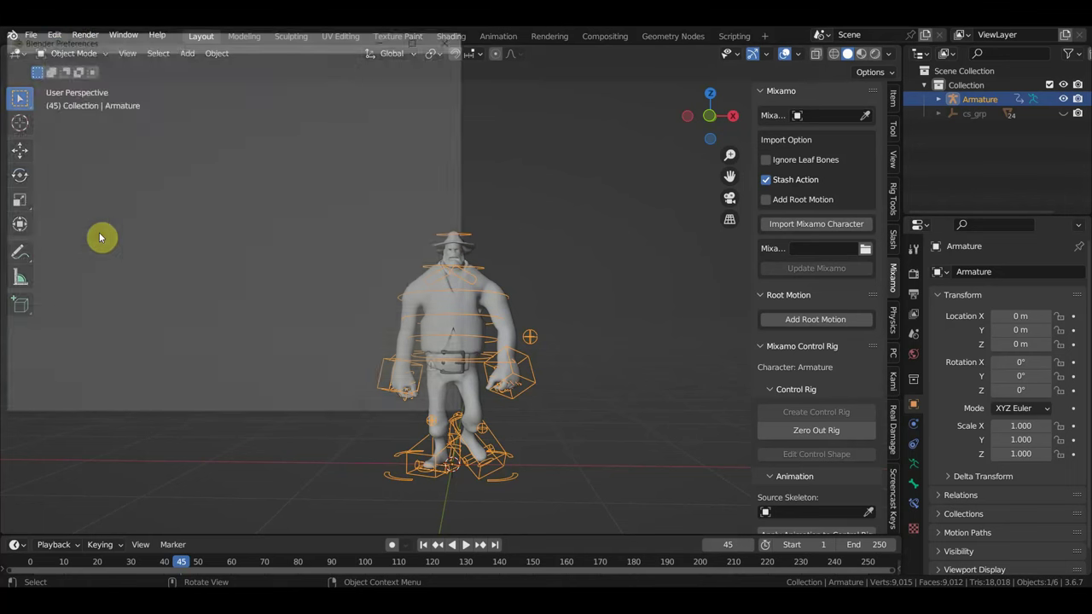
pyautogui.click(366, 61)
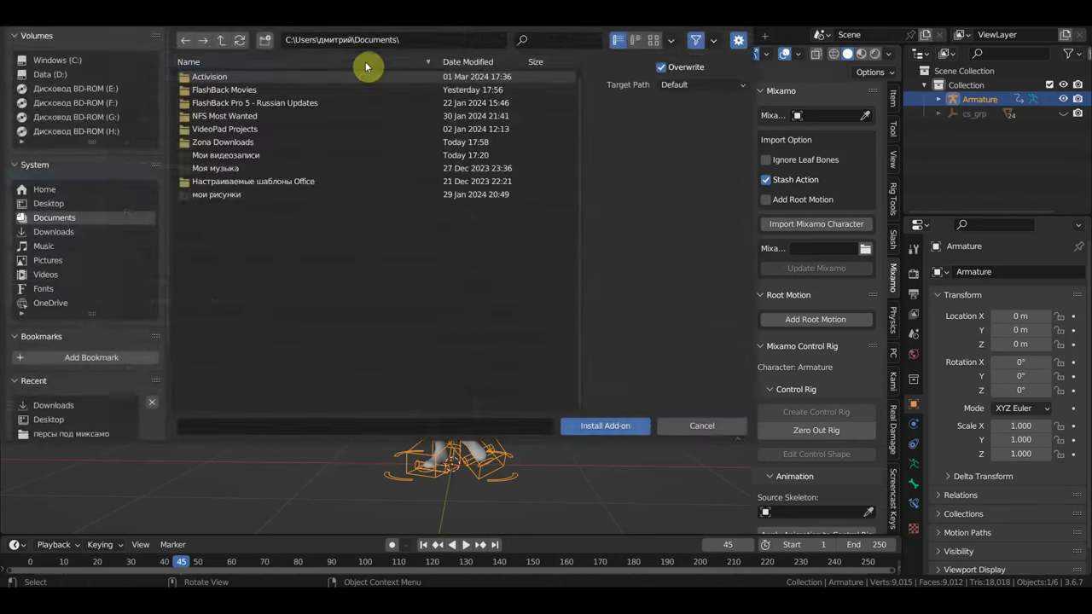
pyautogui.click(49, 204)
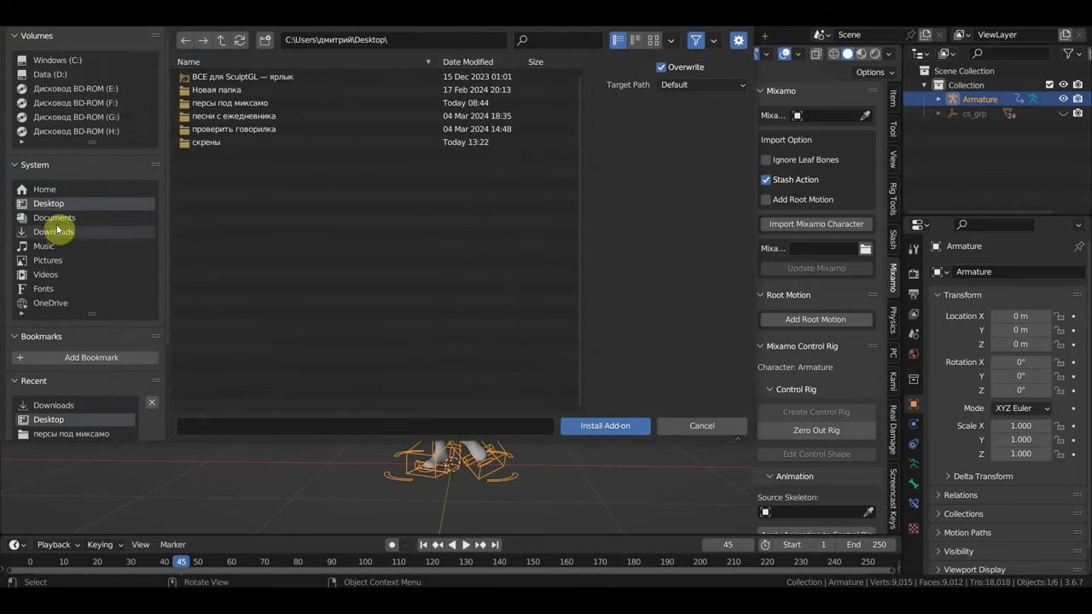
pyautogui.click(54, 232)
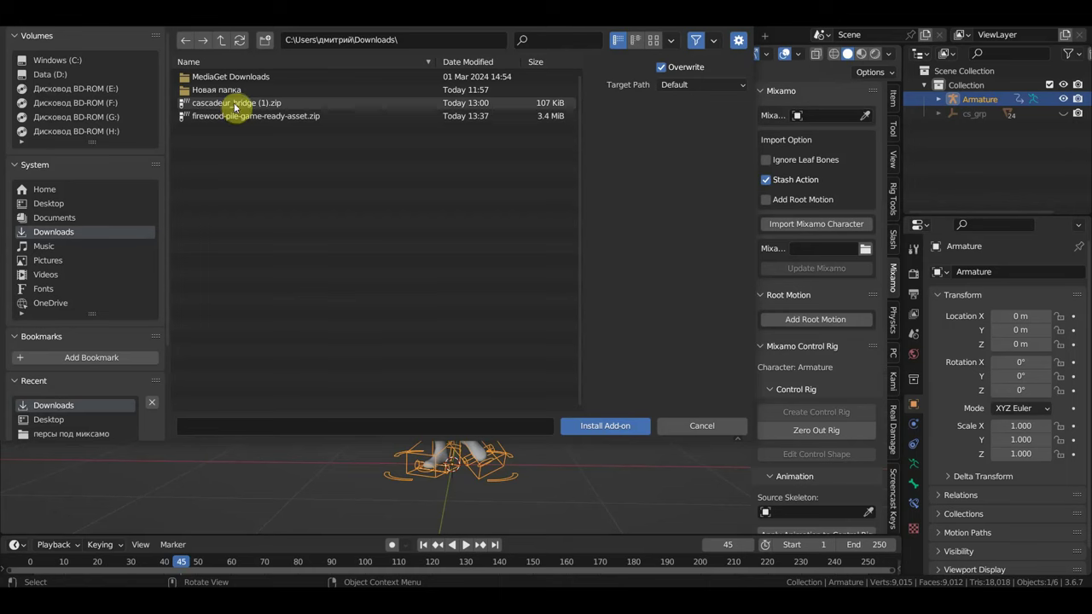
pyautogui.click(206, 104)
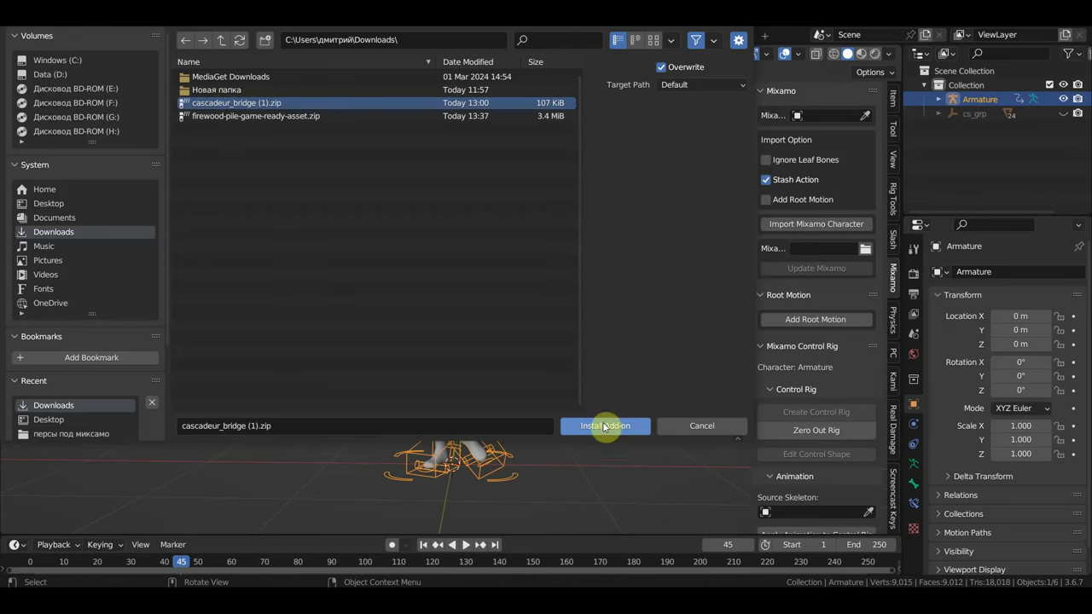
pyautogui.click(691, 428)
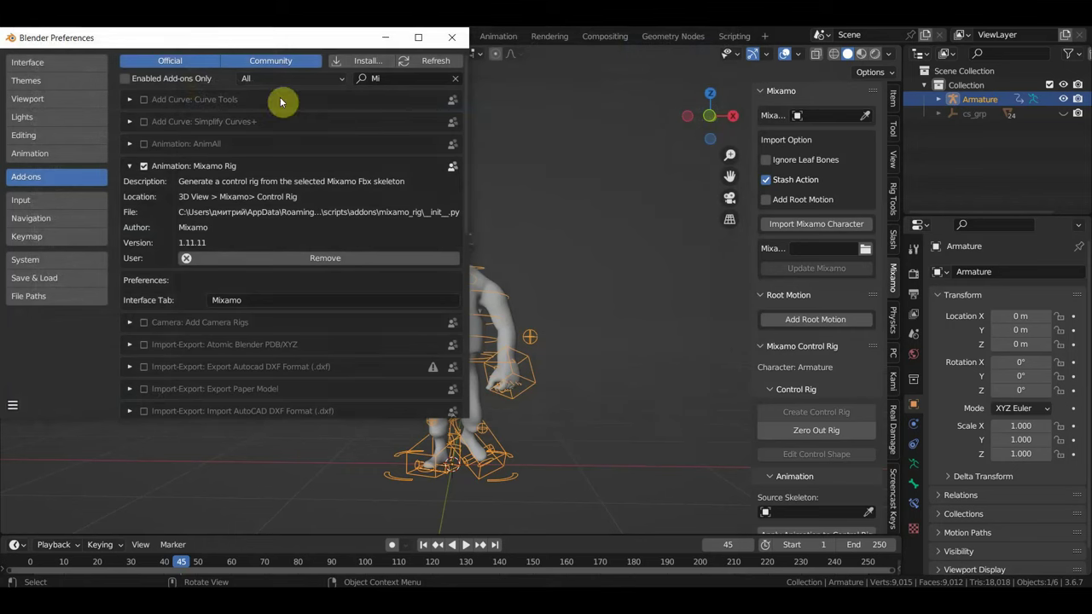
# Filter add-ons for 'cas' and set Cascadeur Bridge's executable to C:\Program Files\Cascadeur\cascadeur.exe
pyautogui.click(393, 81)
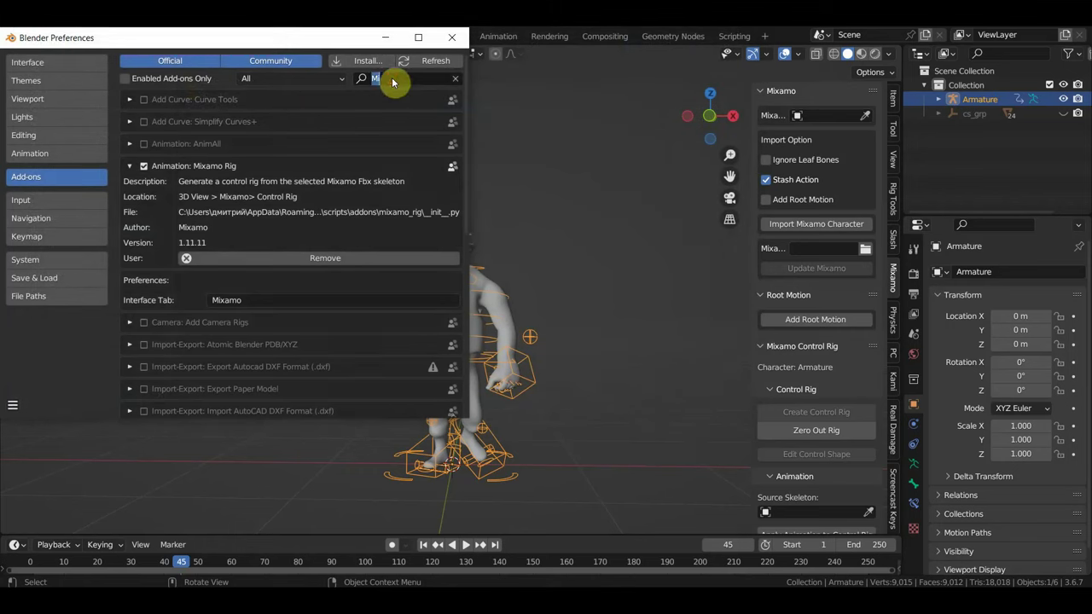
pyautogui.press('BackSpace')
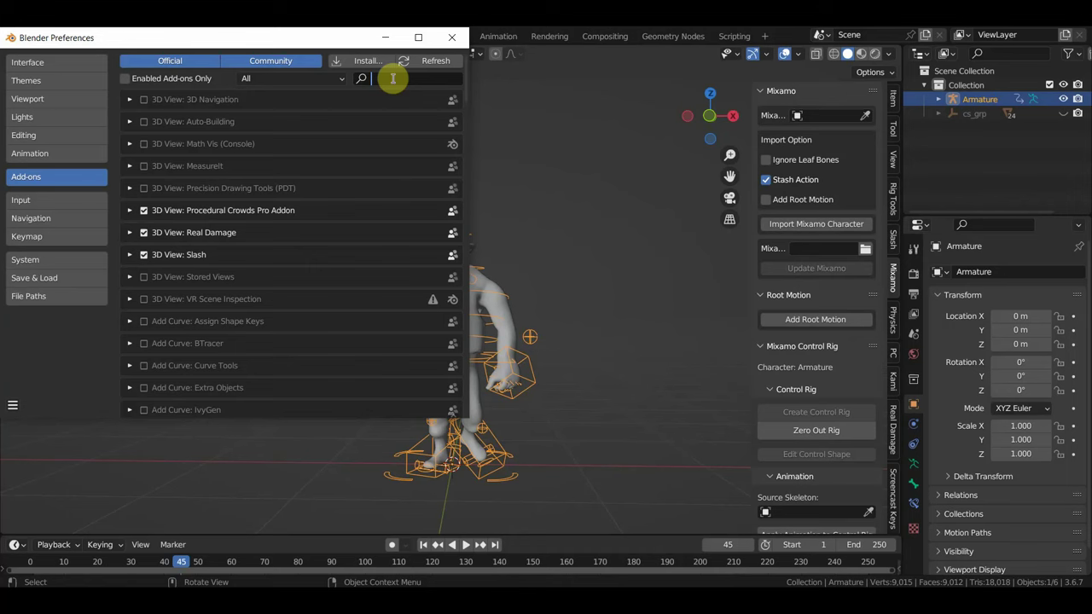
pyautogui.write('cas')
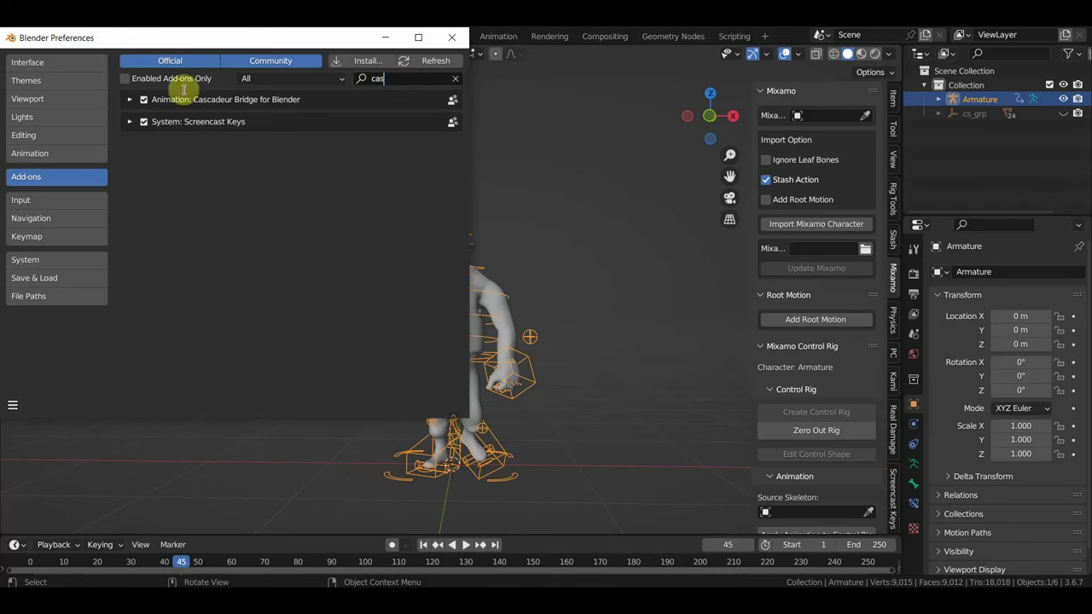
pyautogui.click(128, 102)
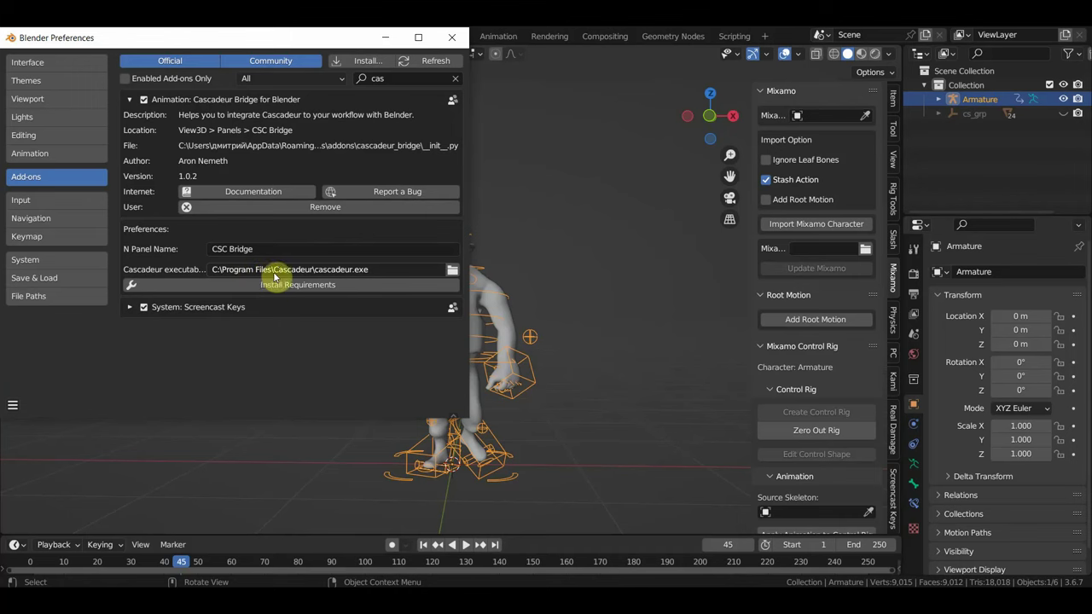
pyautogui.click(452, 269)
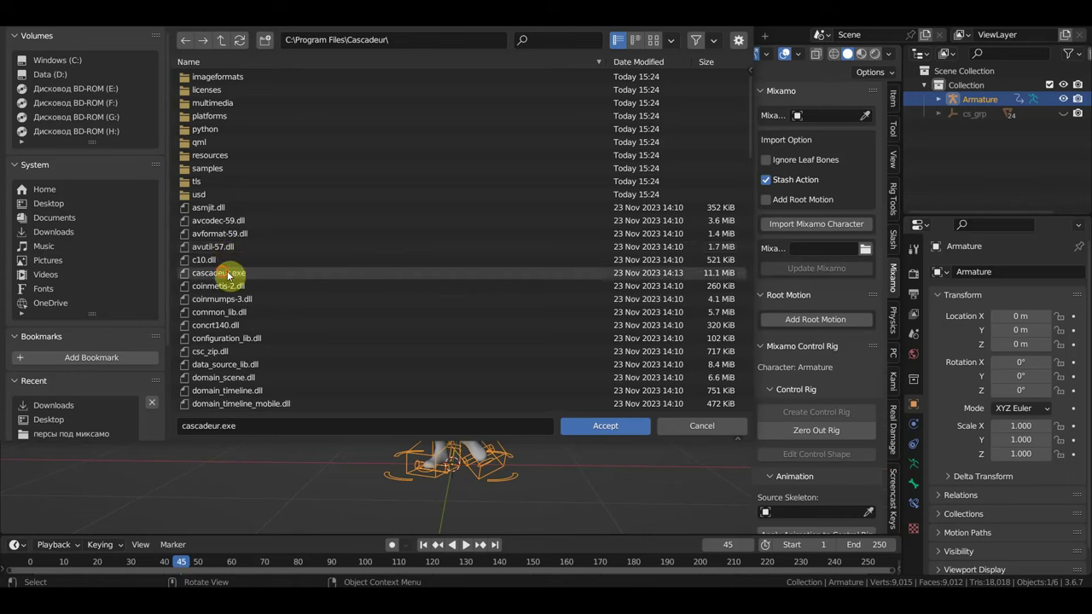
pyautogui.click(238, 278)
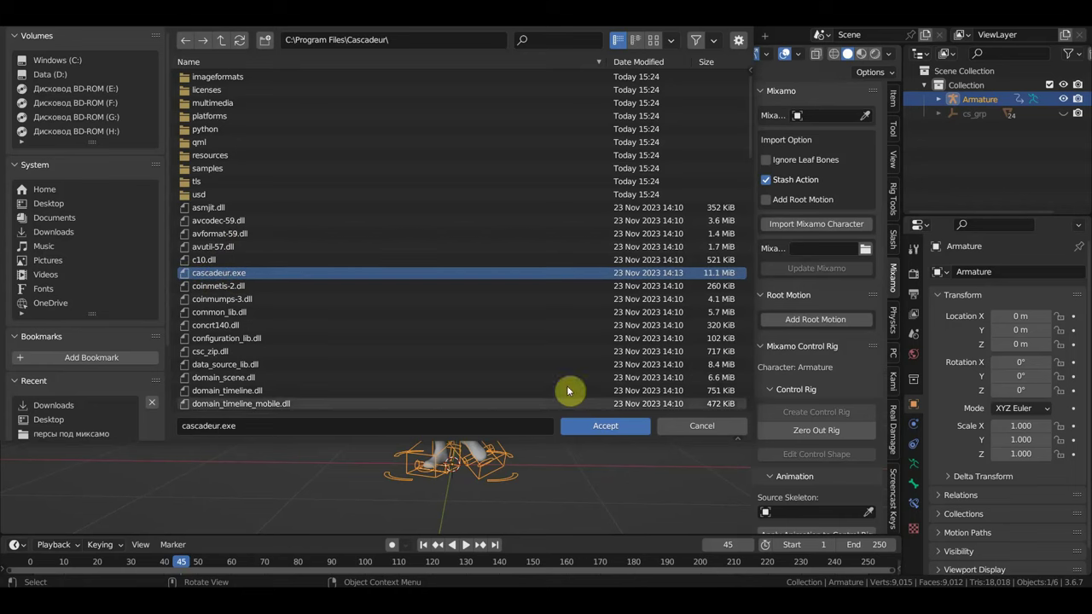
pyautogui.click(703, 431)
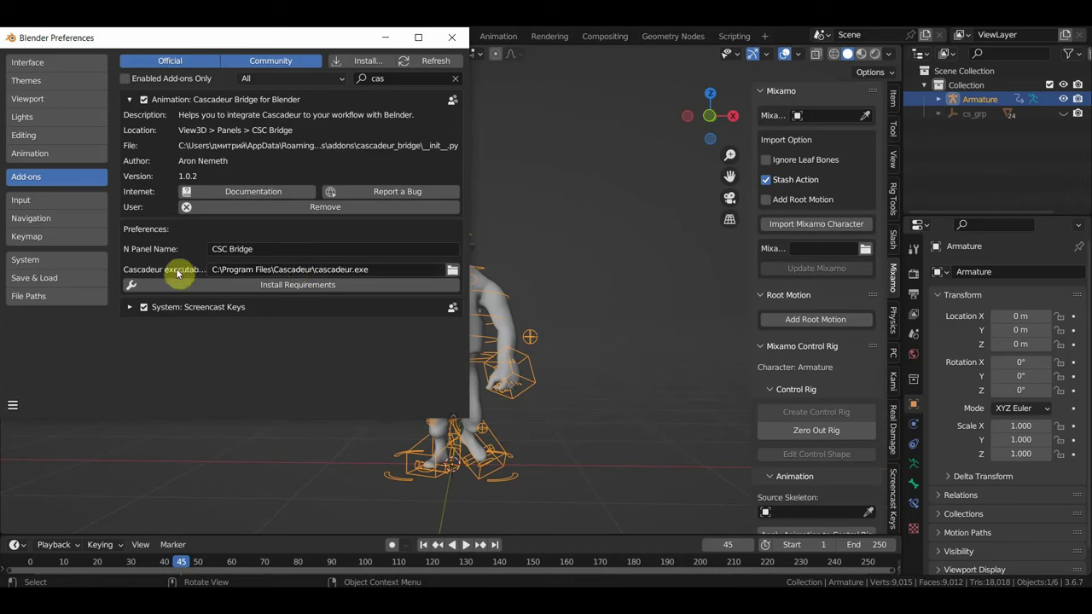
# Run Install Requirements twice to copy the script into Cascadeur, then close Preferences
pyautogui.click(291, 286)
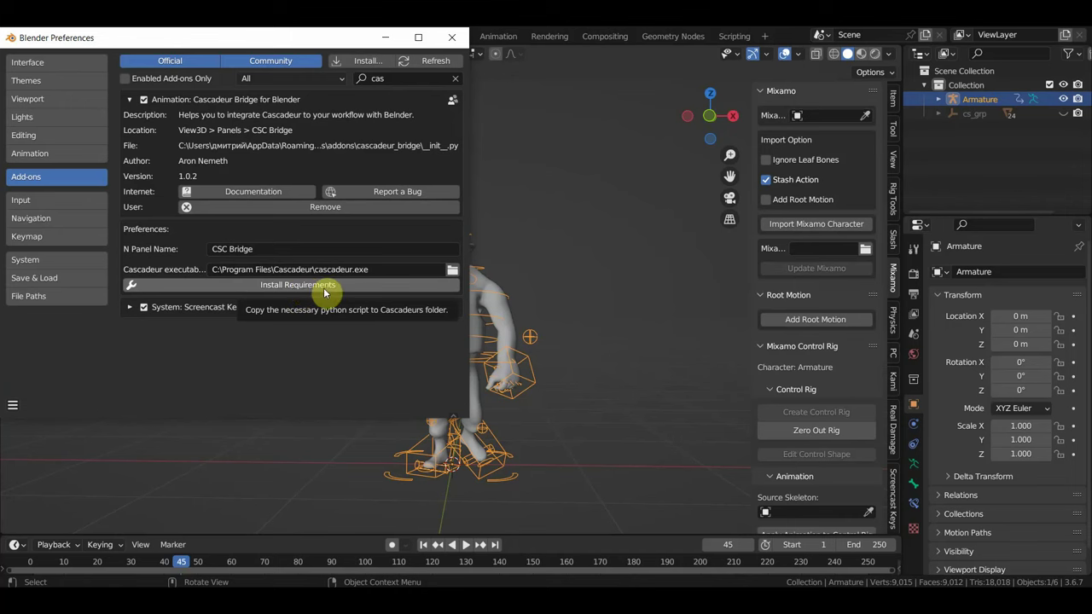
pyautogui.click(283, 290)
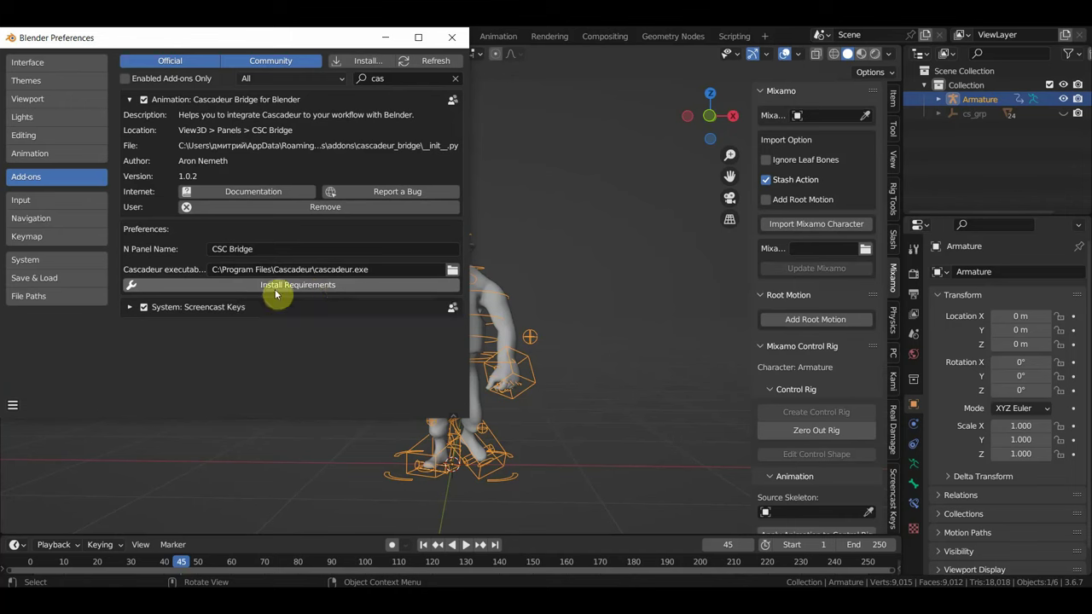
pyautogui.click(453, 39)
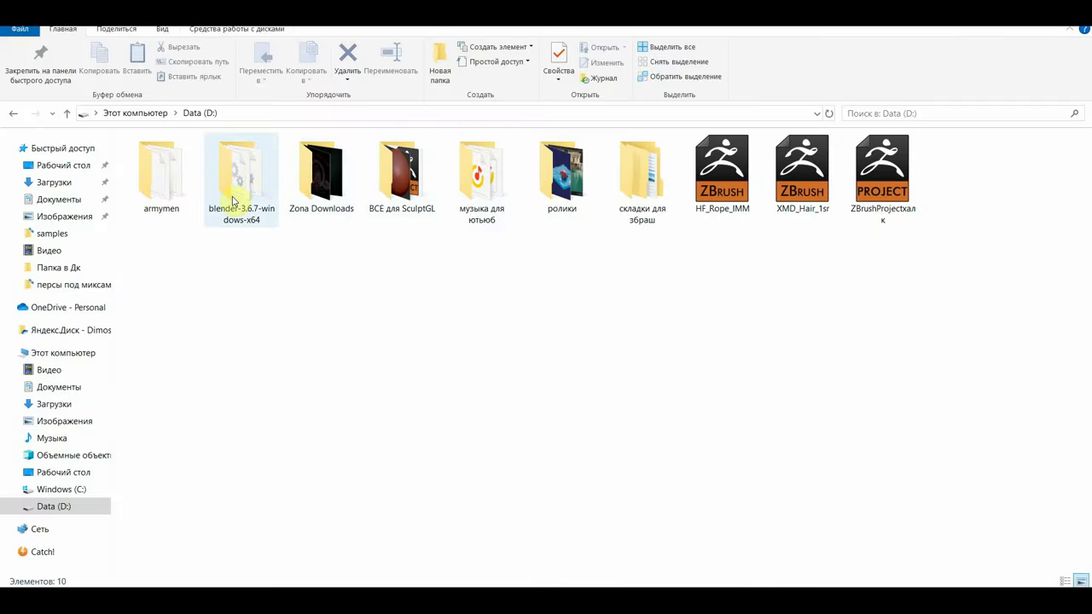
# Open D:\blender-3.6.7-windows-x64 and run blender.exe as administrator
pyautogui.doubleClick(234, 171)
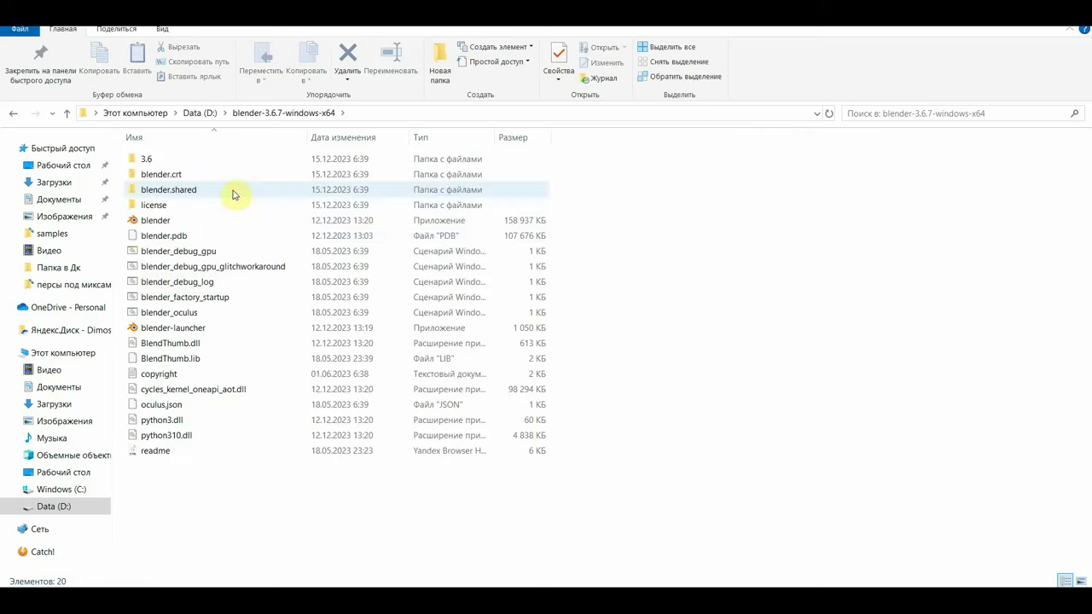
pyautogui.doubleClick(153, 220)
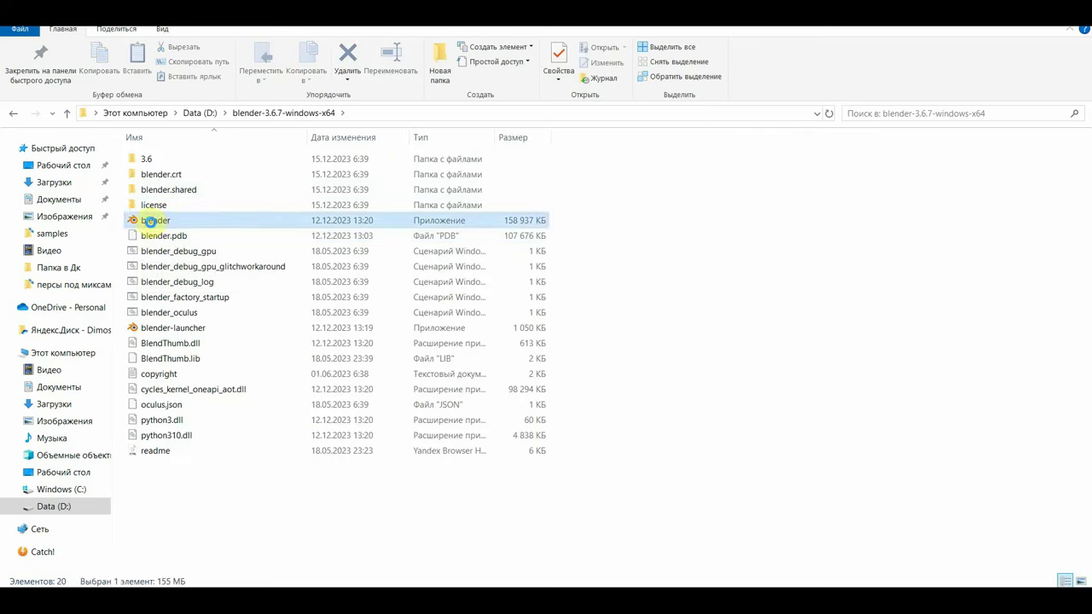
pyautogui.rightClick(156, 218)
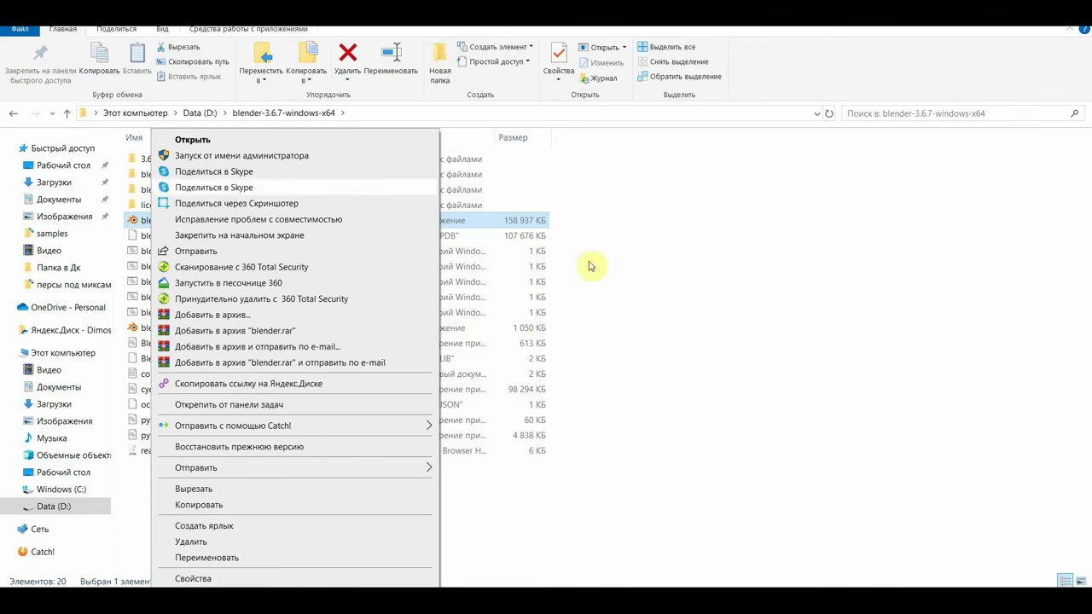
pyautogui.click(292, 156)
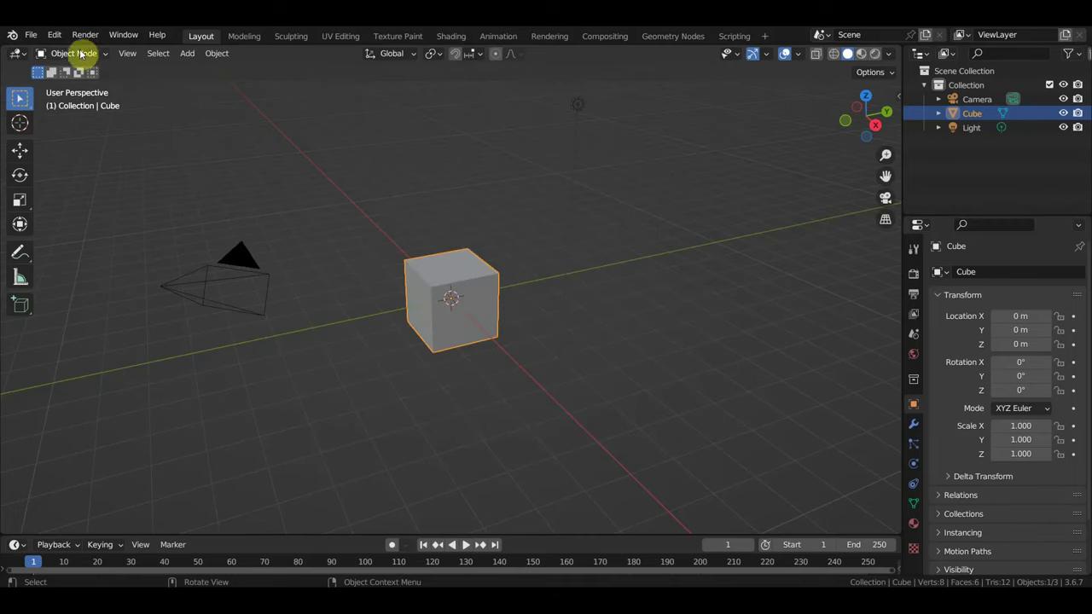
# Filter add-ons for 'ca', run Cascadeur Bridge's Install Requirements, and close Preferences
pyautogui.click(54, 35)
pyautogui.click(103, 238)
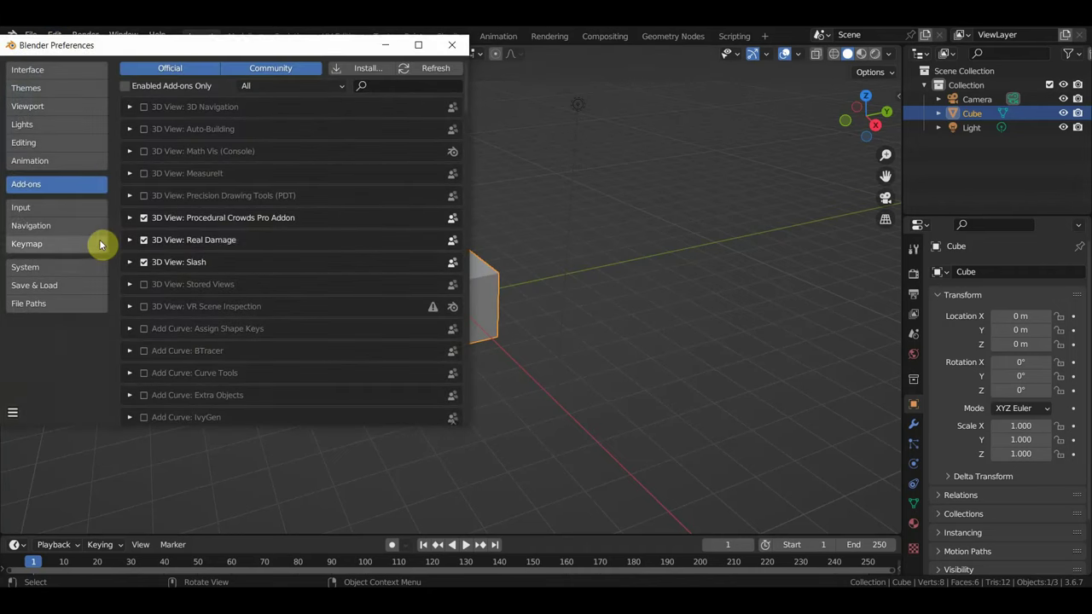
pyautogui.click(387, 86)
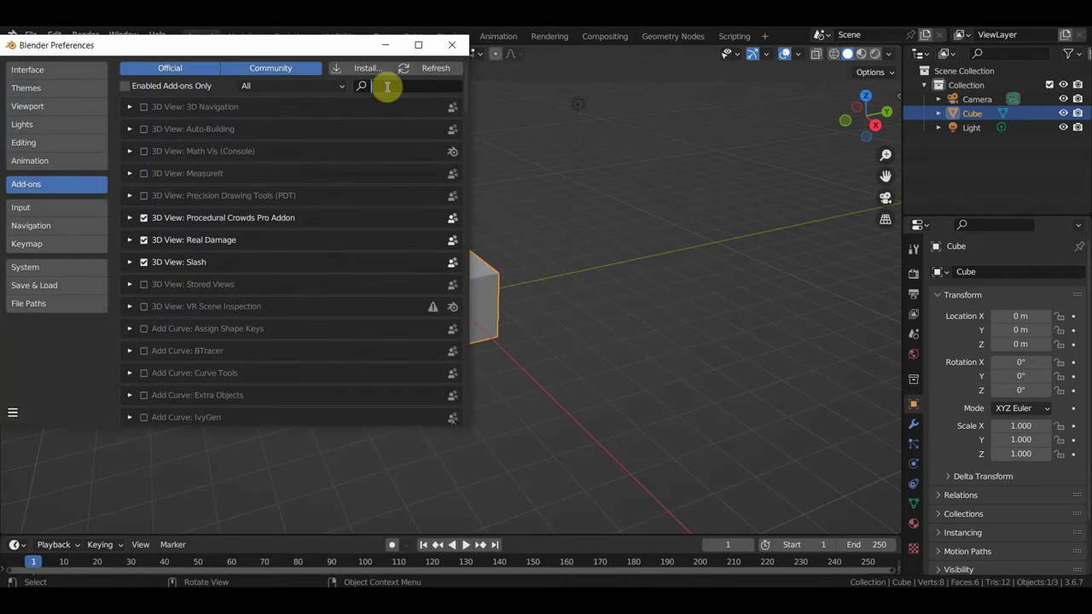
pyautogui.write('c')
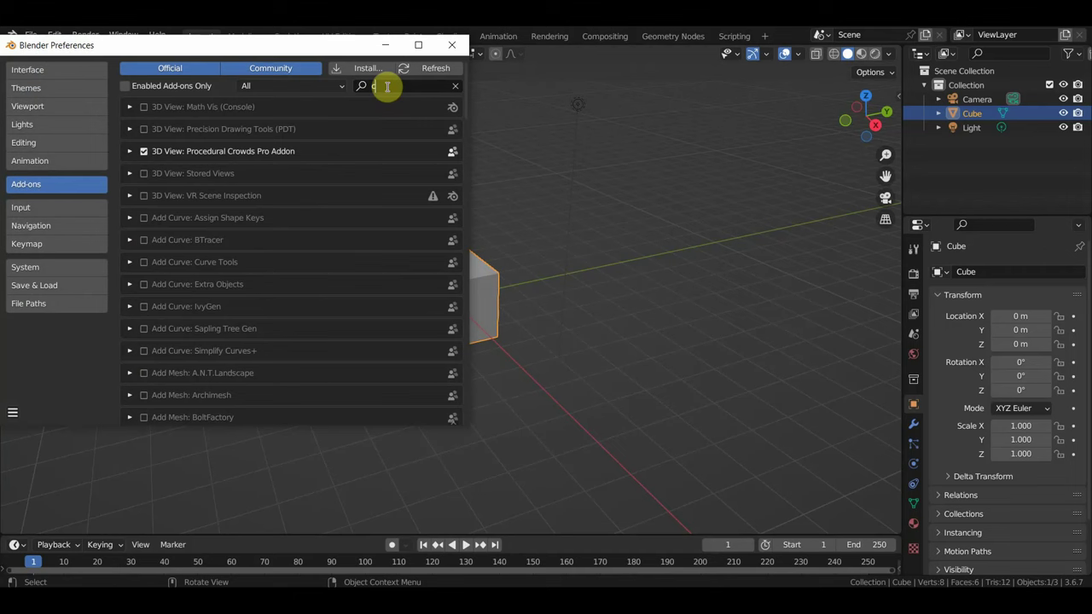
pyautogui.write('a')
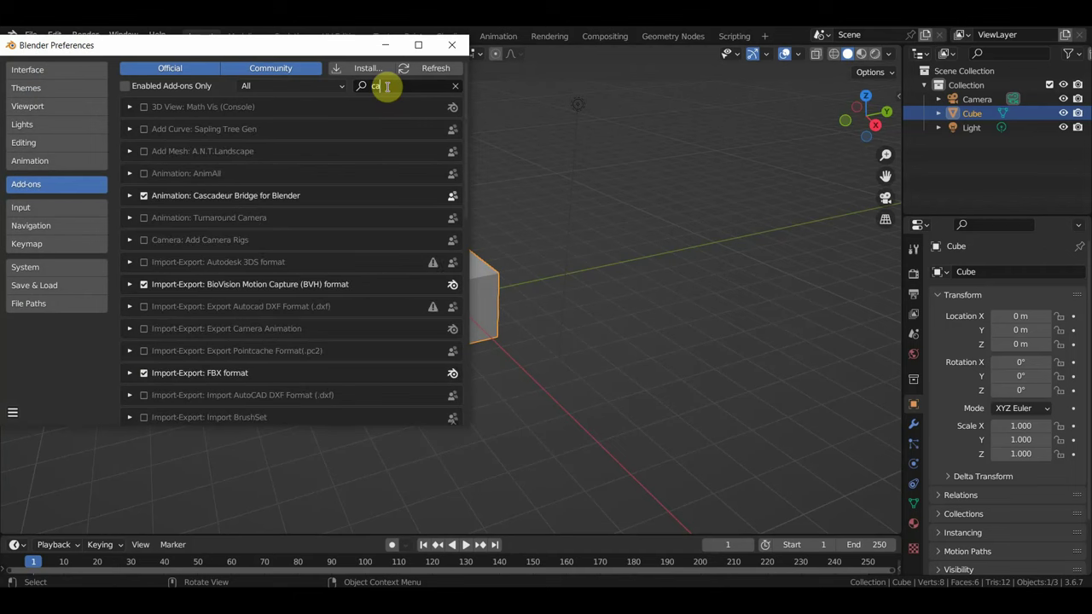
pyautogui.click(129, 199)
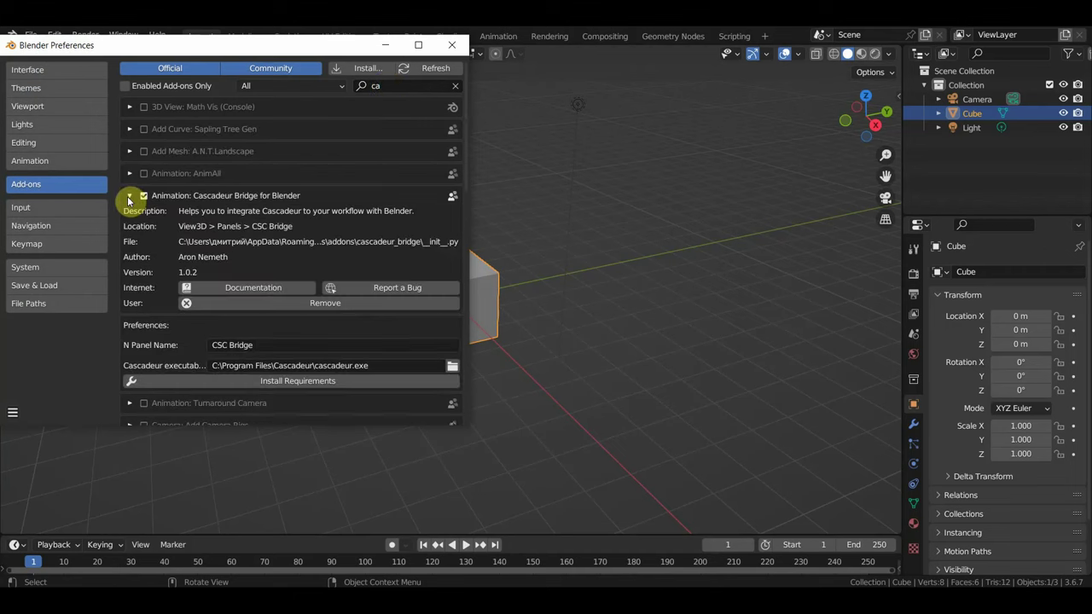
pyautogui.click(300, 384)
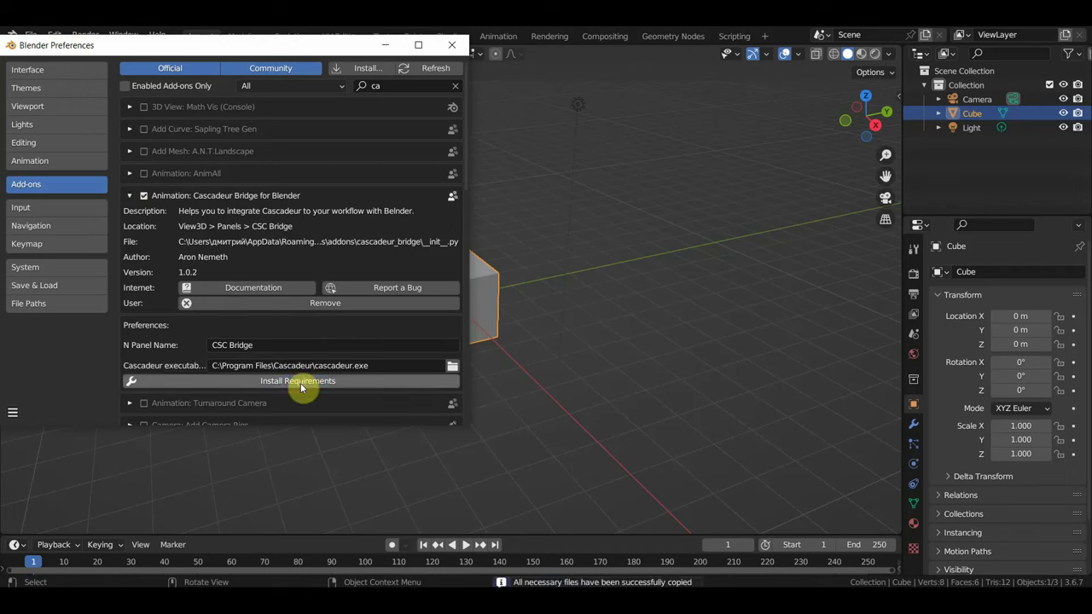
pyautogui.click(448, 47)
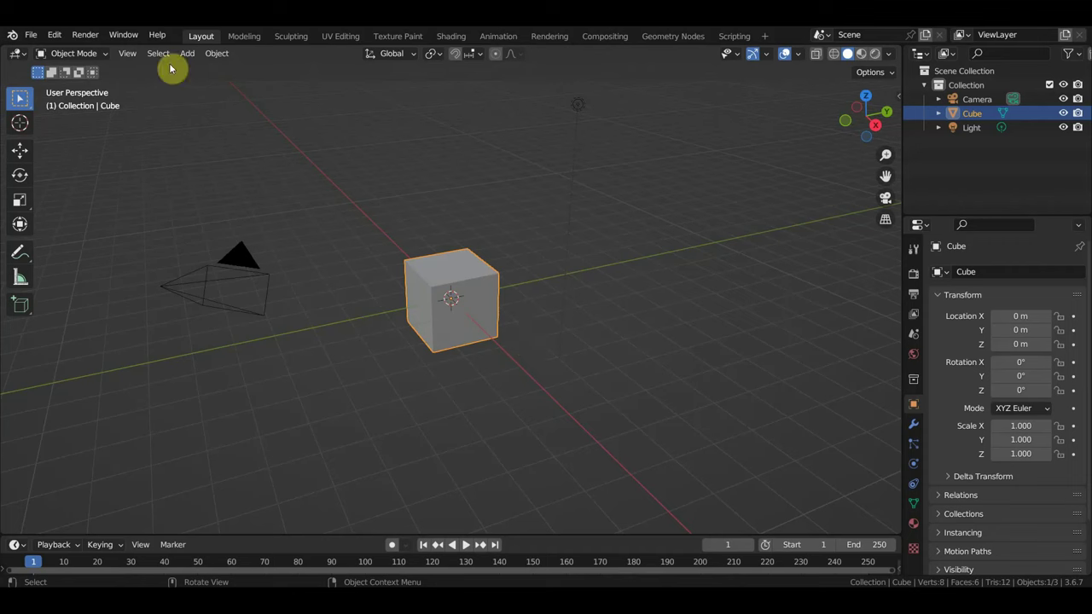
# Delete the default objects, import Downloads/Walking.fbx, and select its armature
pyautogui.moveTo(556, 316)
pyautogui.mouseDown()
pyautogui.moveTo(658, 386)
pyautogui.moveTo(179, 90)
pyautogui.mouseUp()
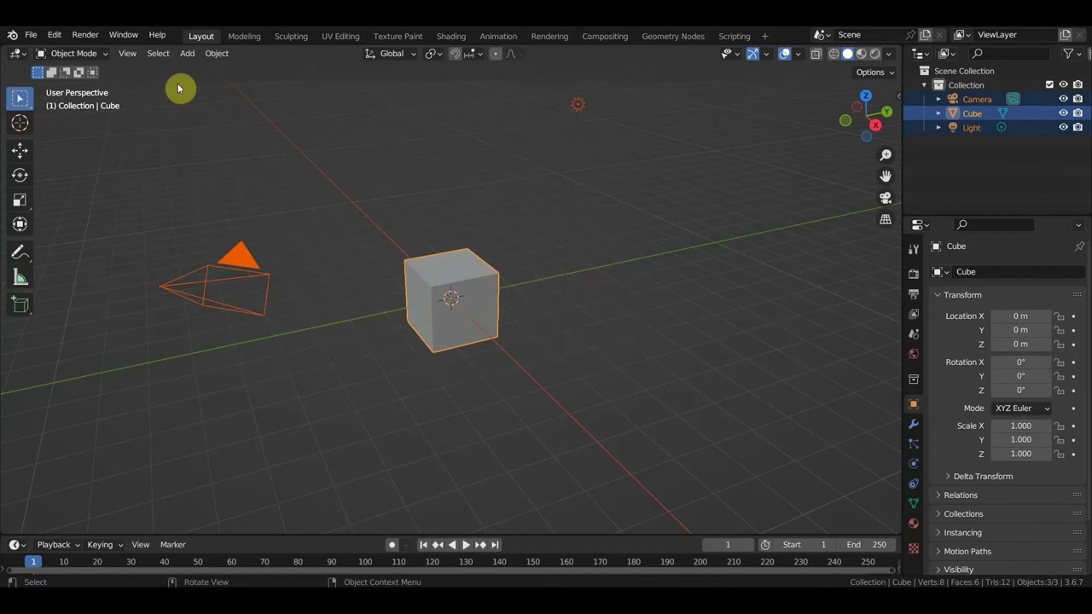
pyautogui.press('Delete')
pyautogui.click(33, 35)
pyautogui.moveTo(56, 227)
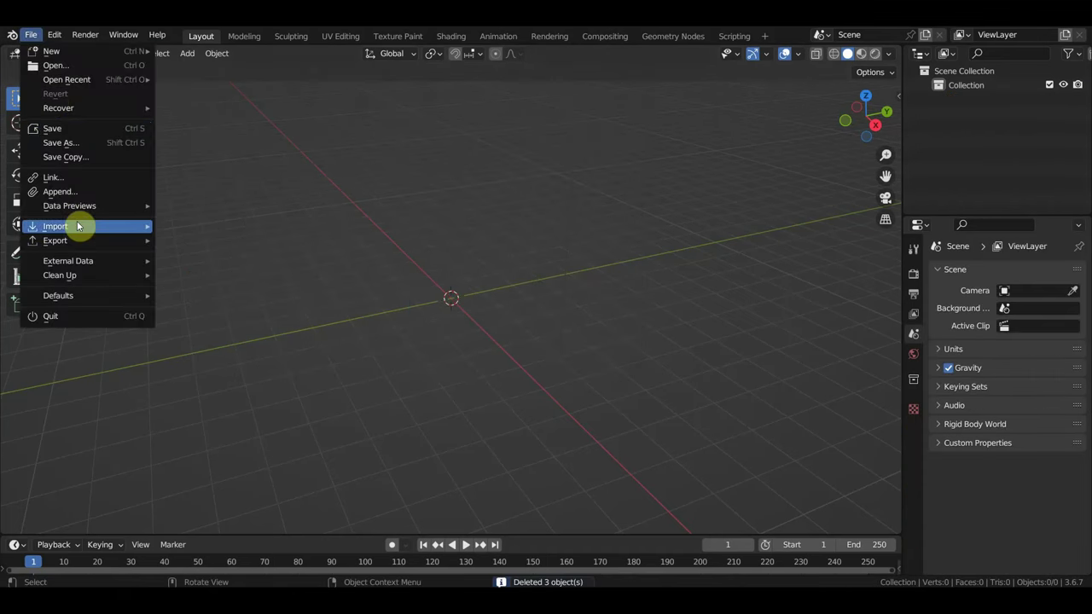
pyautogui.click(247, 368)
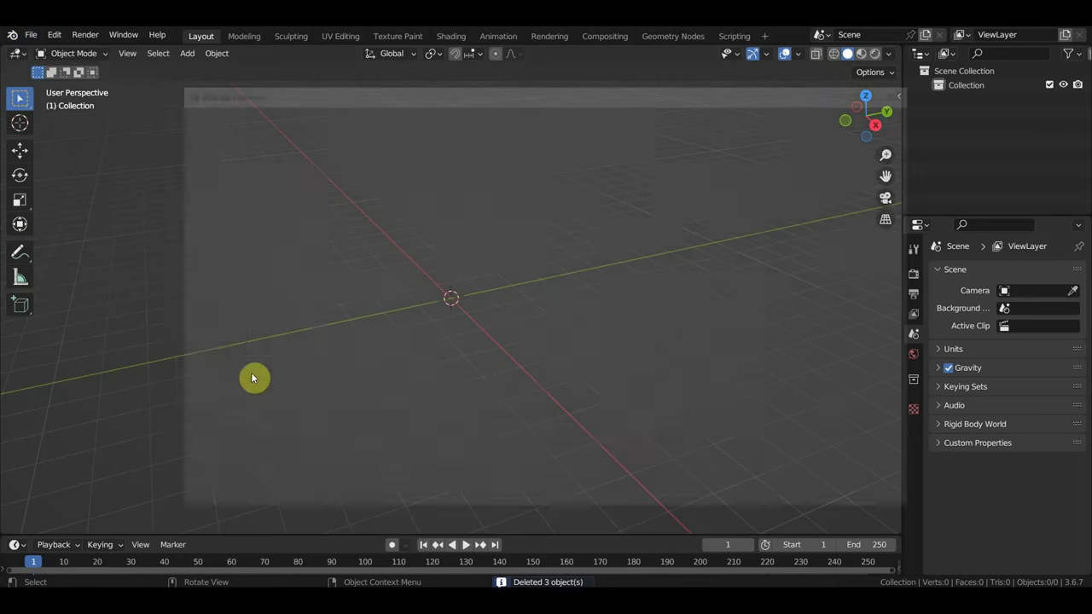
pyautogui.click(234, 310)
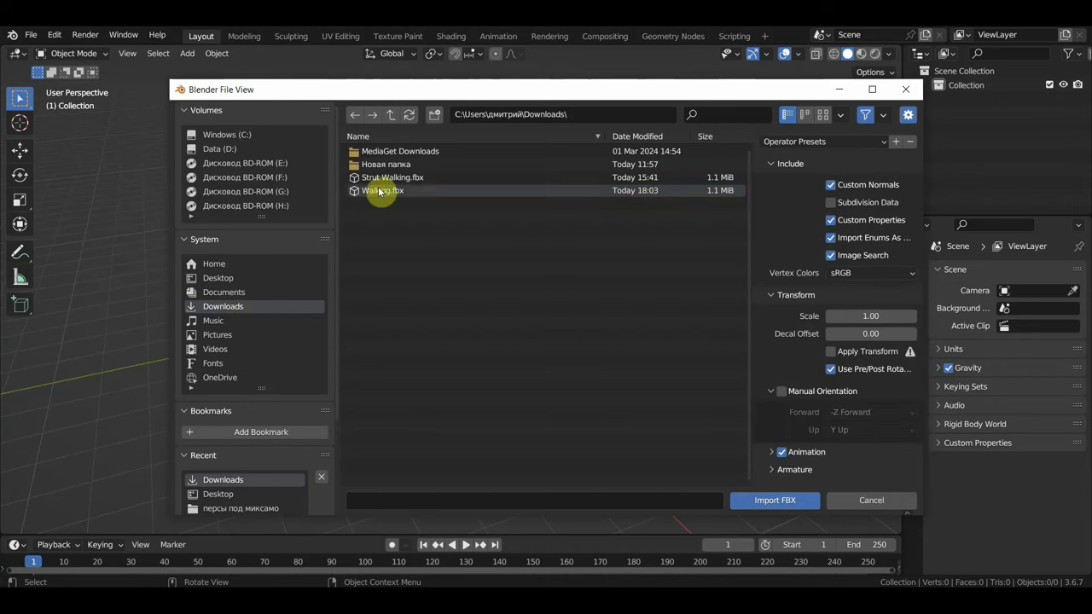
pyautogui.click(380, 190)
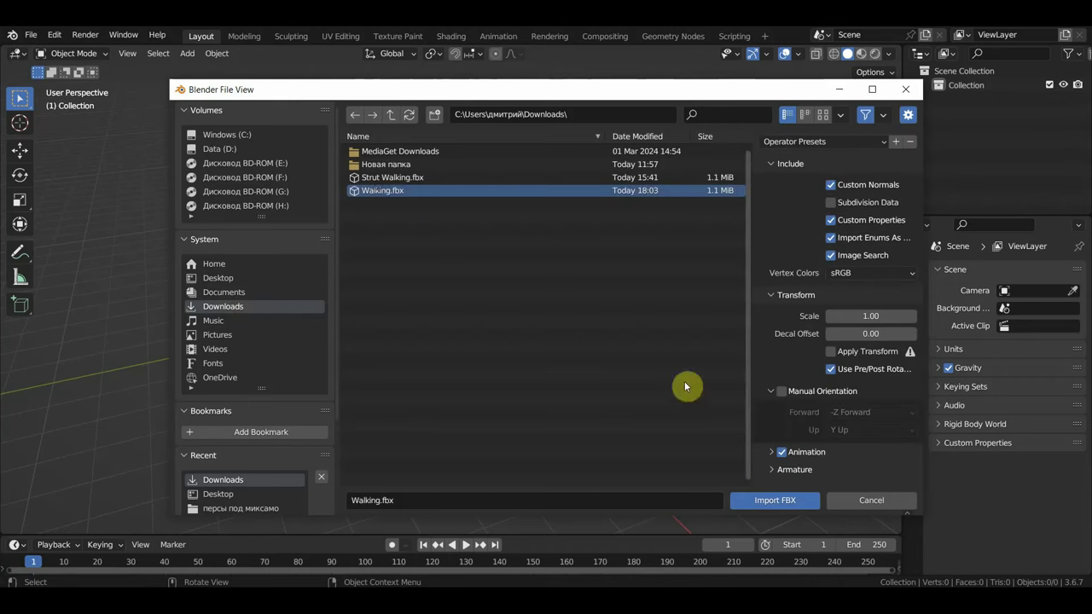
pyautogui.click(761, 496)
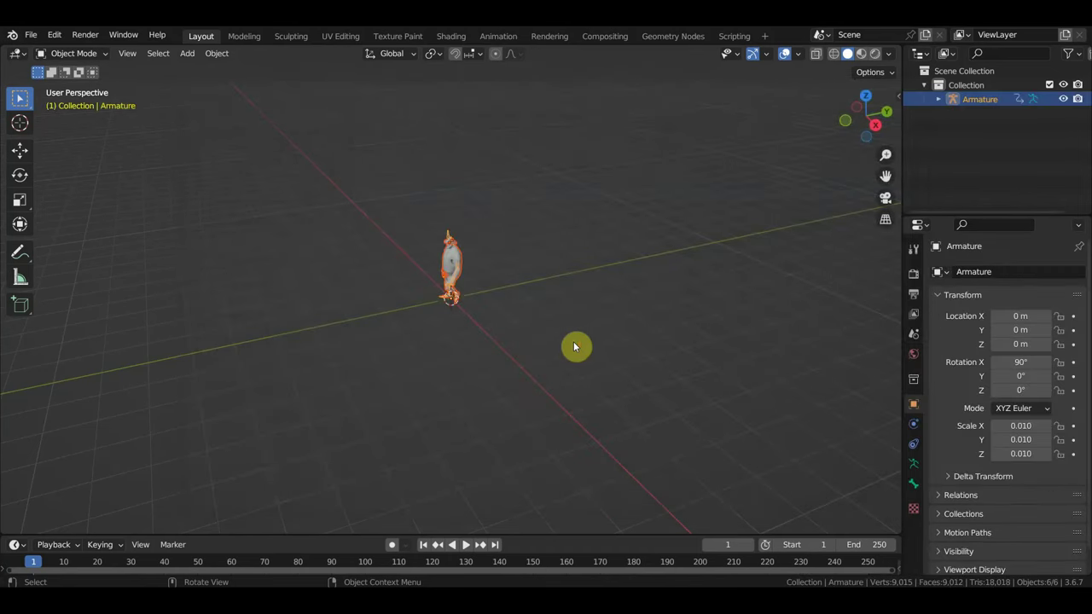
pyautogui.moveTo(659, 329); pyautogui.dragTo(534, 220, button='middle')
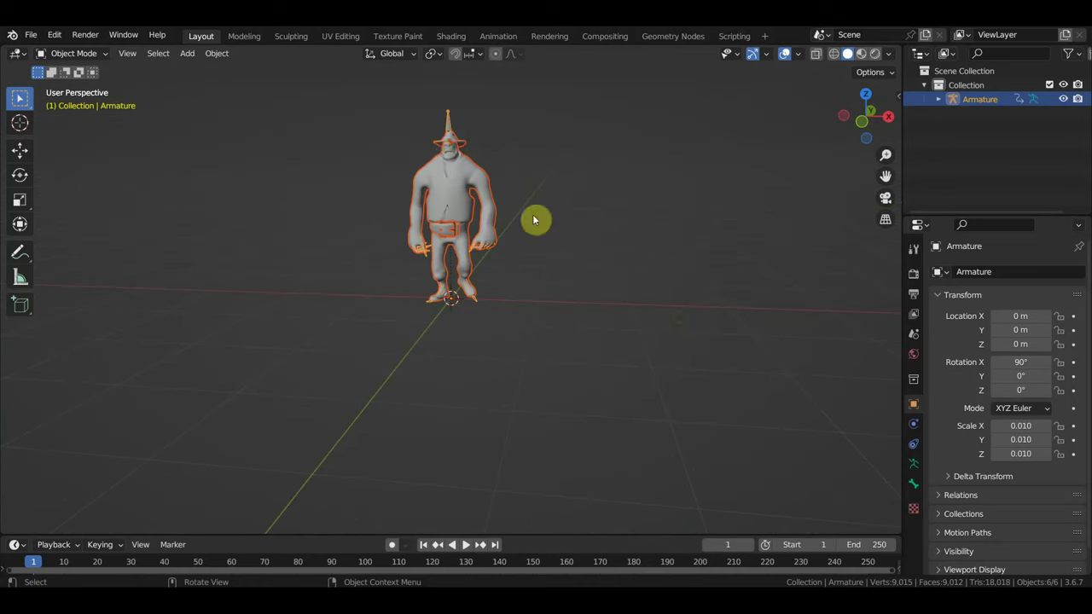
pyautogui.click(448, 118)
# Create a Mixamo control rig with Apply Animation, IK Arms and IK Legs enabled
pyautogui.press('n')
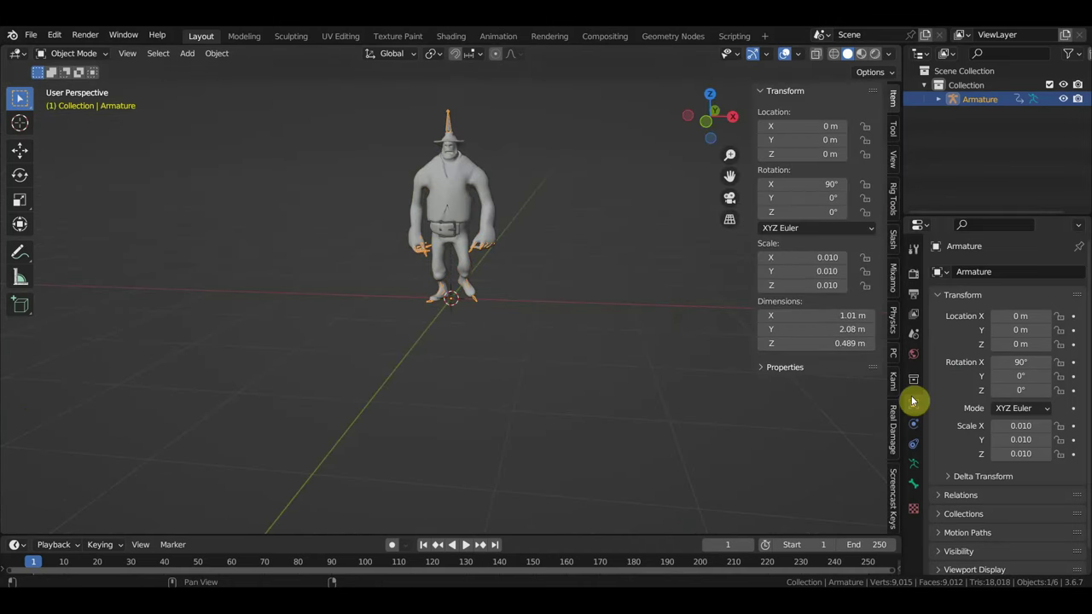
pyautogui.click(894, 286)
pyautogui.click(829, 411)
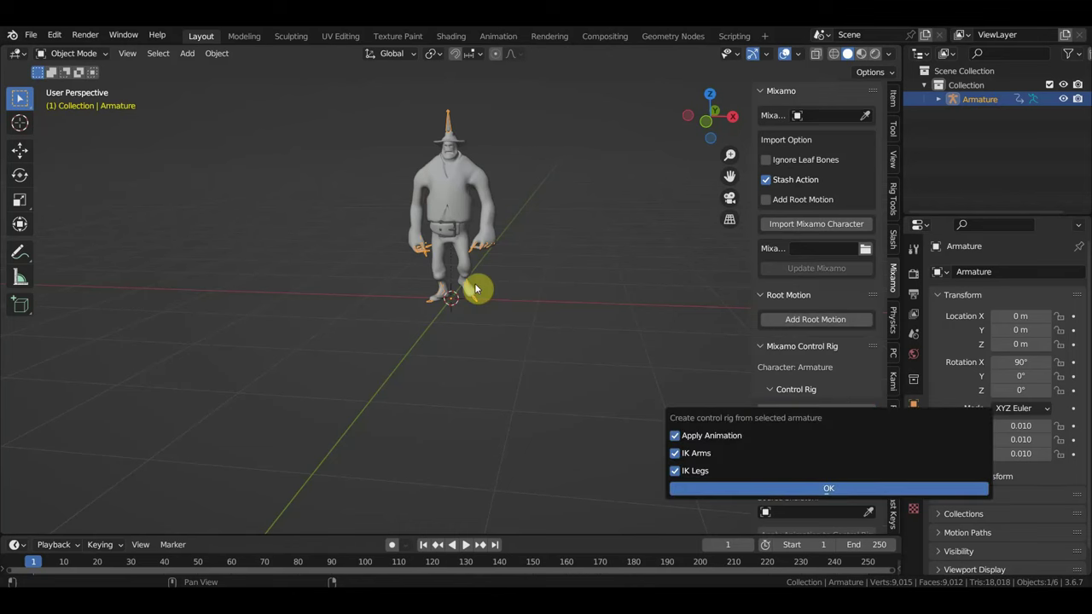
pyautogui.press('Return')
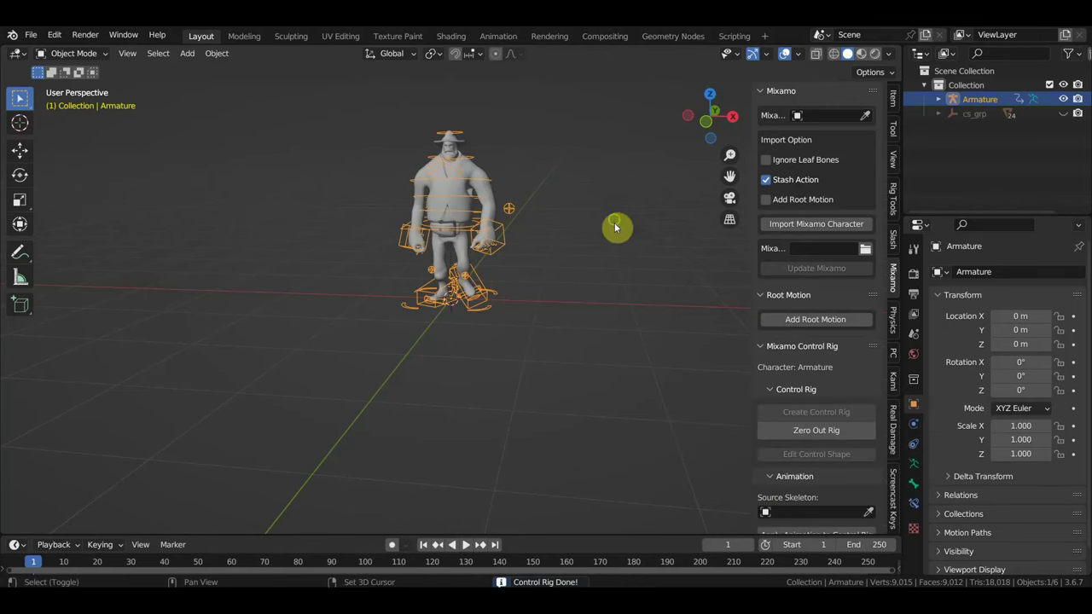
# Enlarge the timeline, play the walk animation and return to frame 0
pyautogui.moveTo(617, 228); pyautogui.dragTo(597, 317, button='middle')
pyautogui.press('n')
pyautogui.scroll(3, 597, 317)
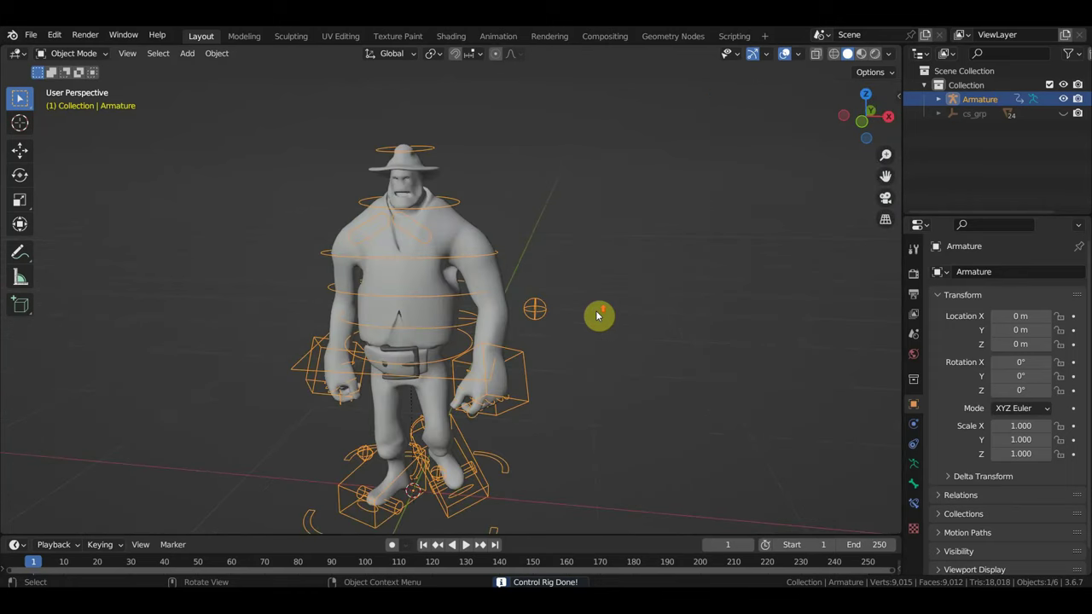
pyautogui.moveTo(650, 347); pyautogui.dragTo(671, 332, button='middle')
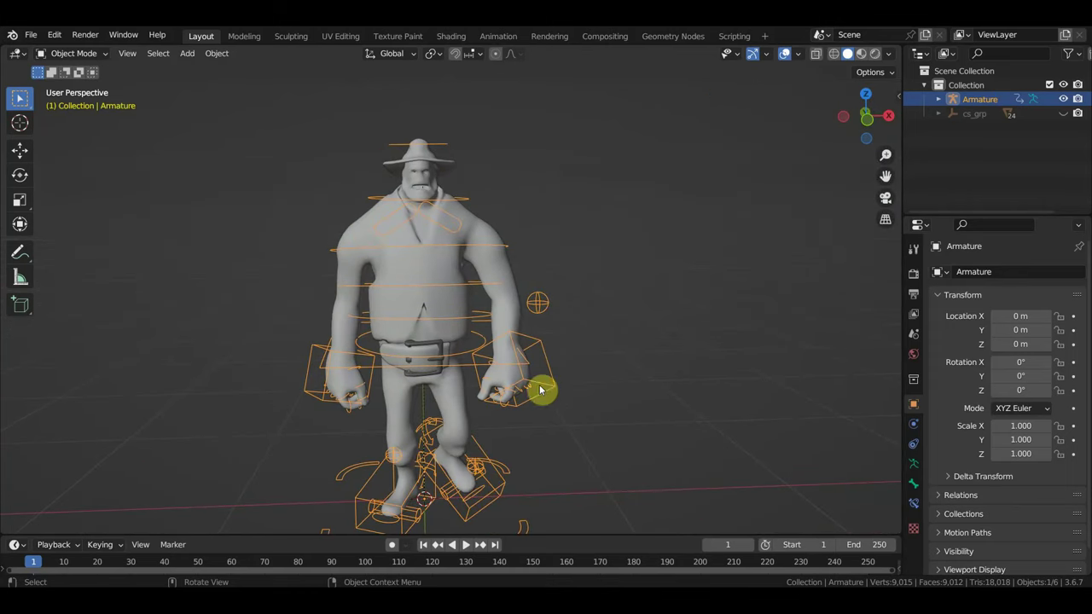
pyautogui.moveTo(296, 534); pyautogui.dragTo(300, 436)
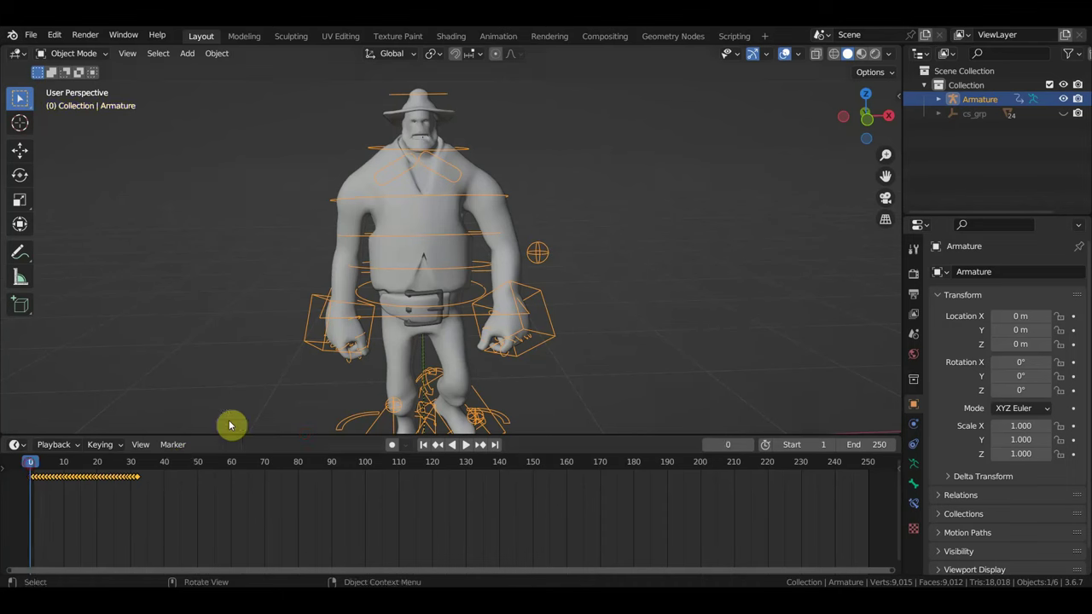
pyautogui.press('space')
pyautogui.press('space')
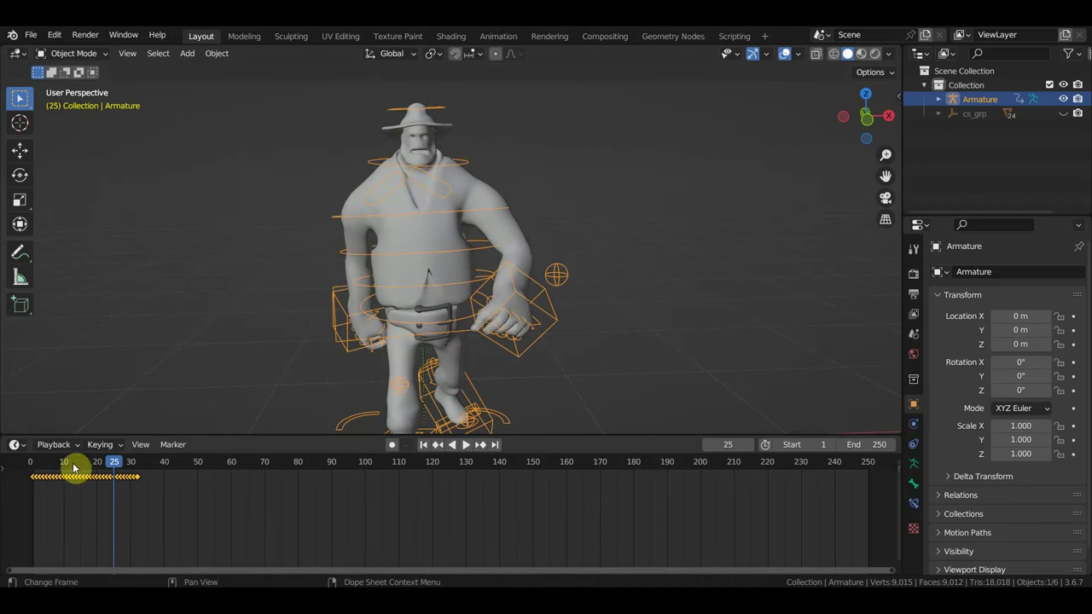
pyautogui.click(31, 470)
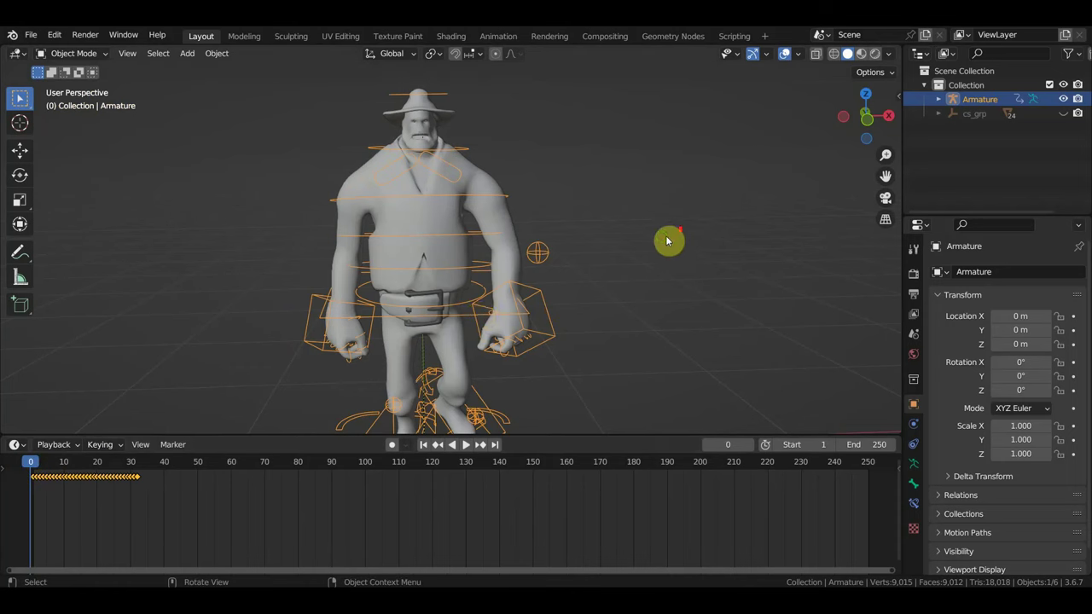
pyautogui.moveTo(668, 239); pyautogui.dragTo(626, 245, button='middle')
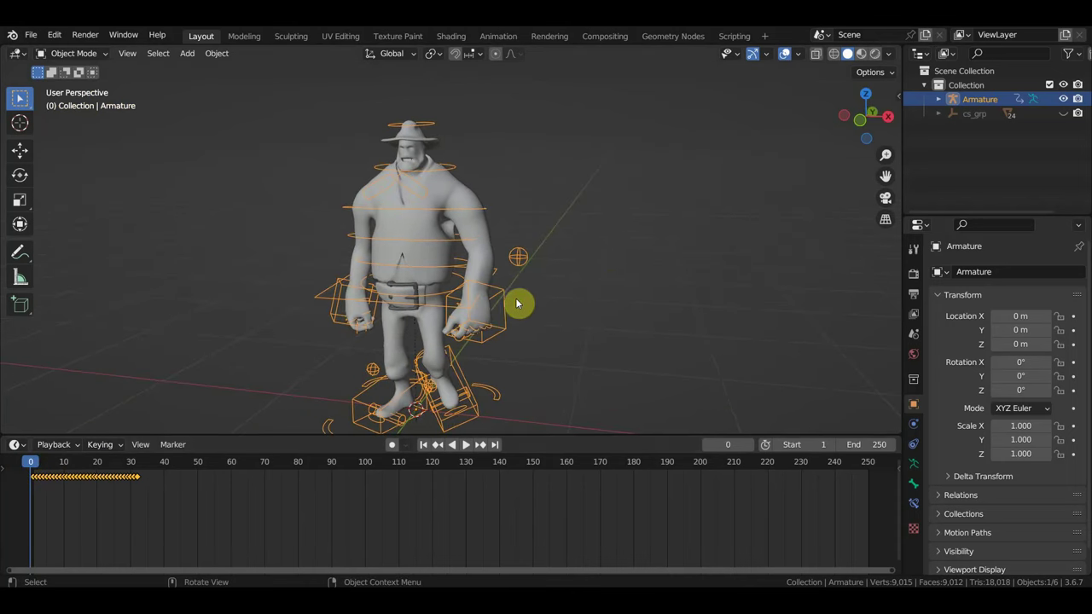
pyautogui.moveTo(518, 305)
pyautogui.mouseDown(button='middle')
pyautogui.moveTo(585, 276)
pyautogui.moveTo(571, 282)
pyautogui.mouseUp(button='middle')
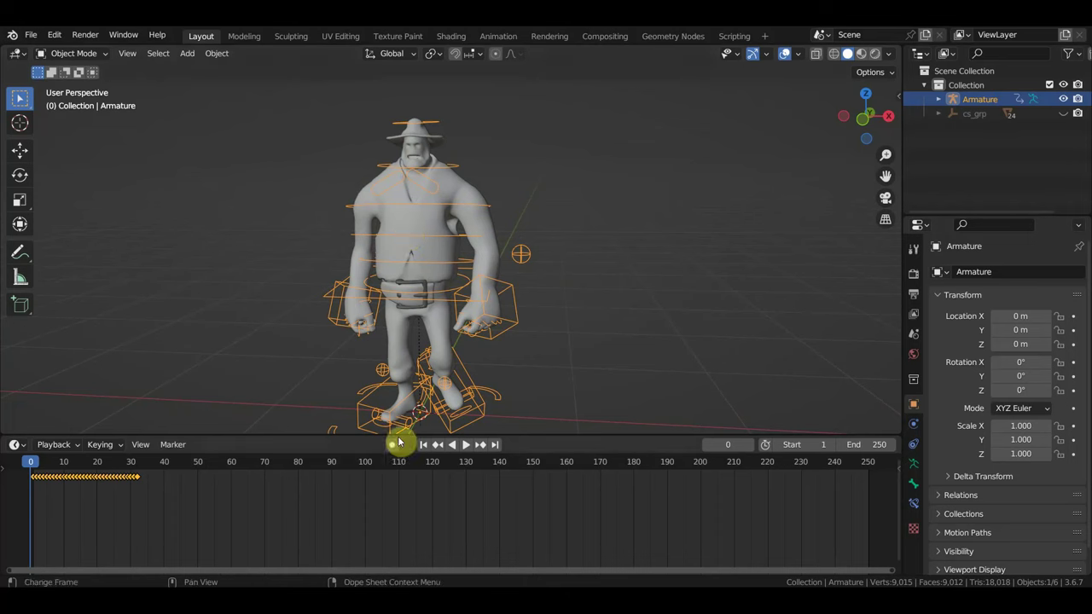
pyautogui.moveTo(432, 602)
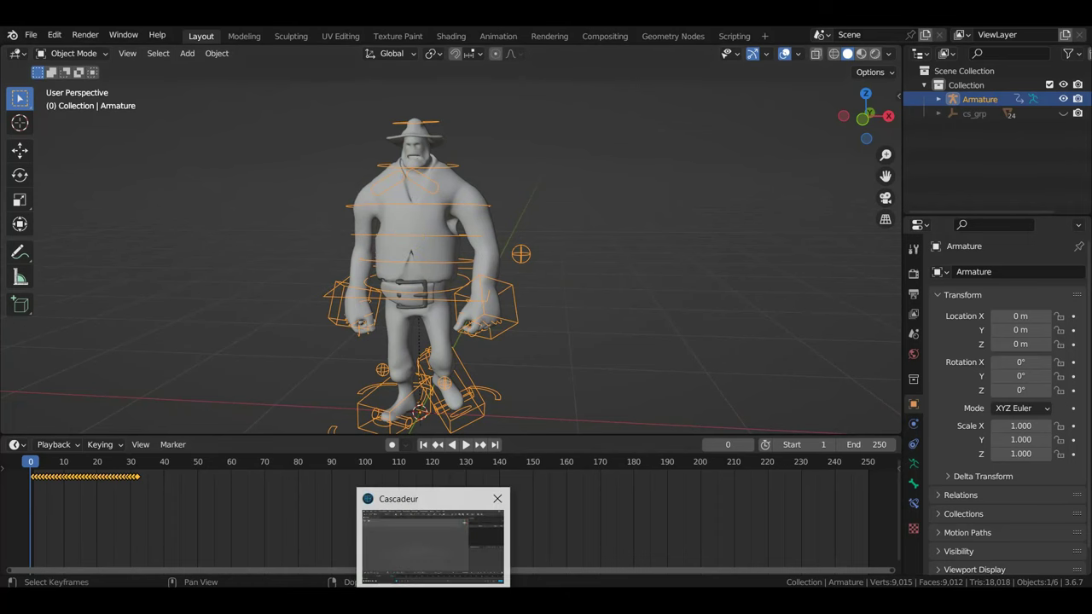
# In Cascadeur, import the Walking FBX from Downloads using File > Import Fbx/Dae > Model
pyautogui.click(432, 541)
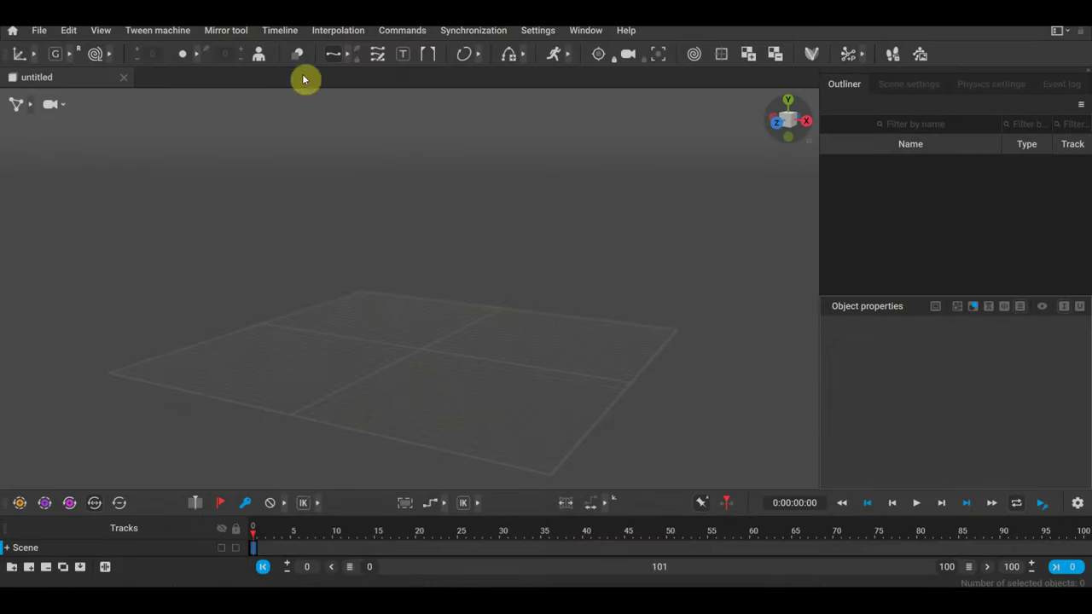
pyautogui.click(38, 32)
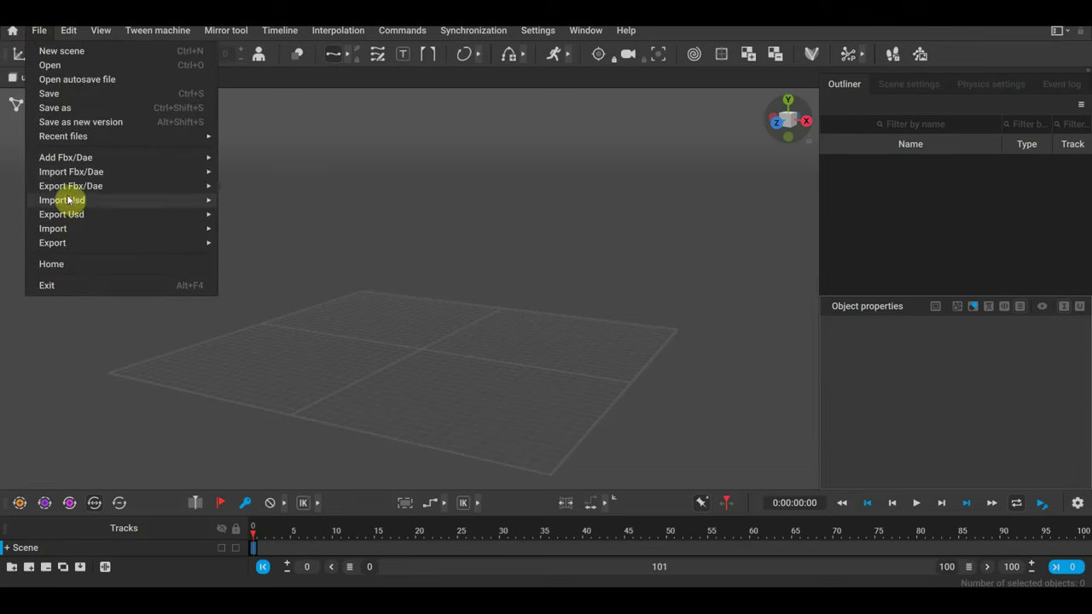
pyautogui.moveTo(71, 171)
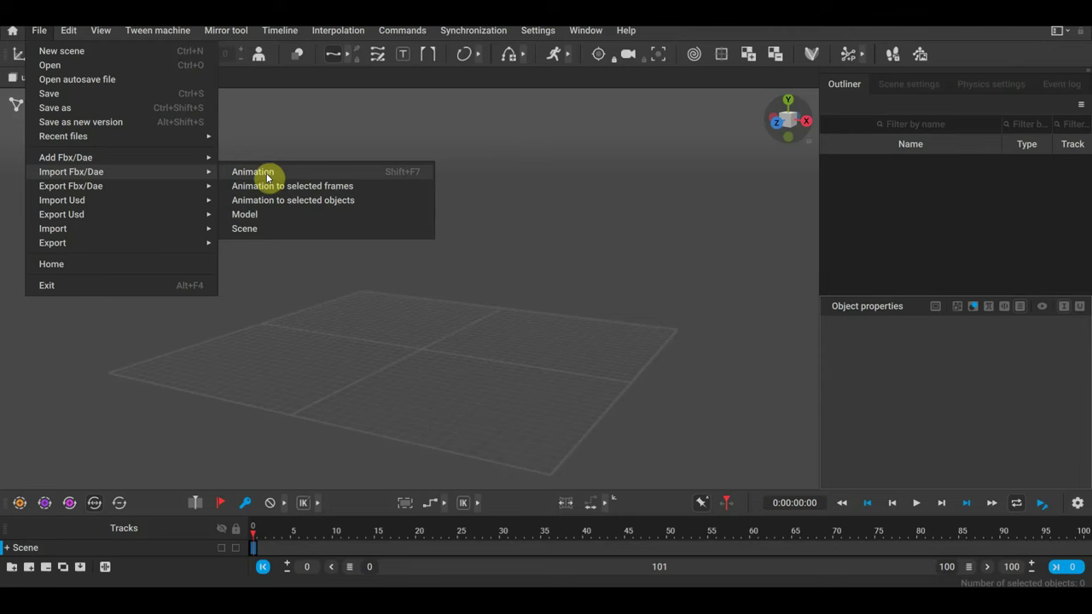
pyautogui.click(251, 216)
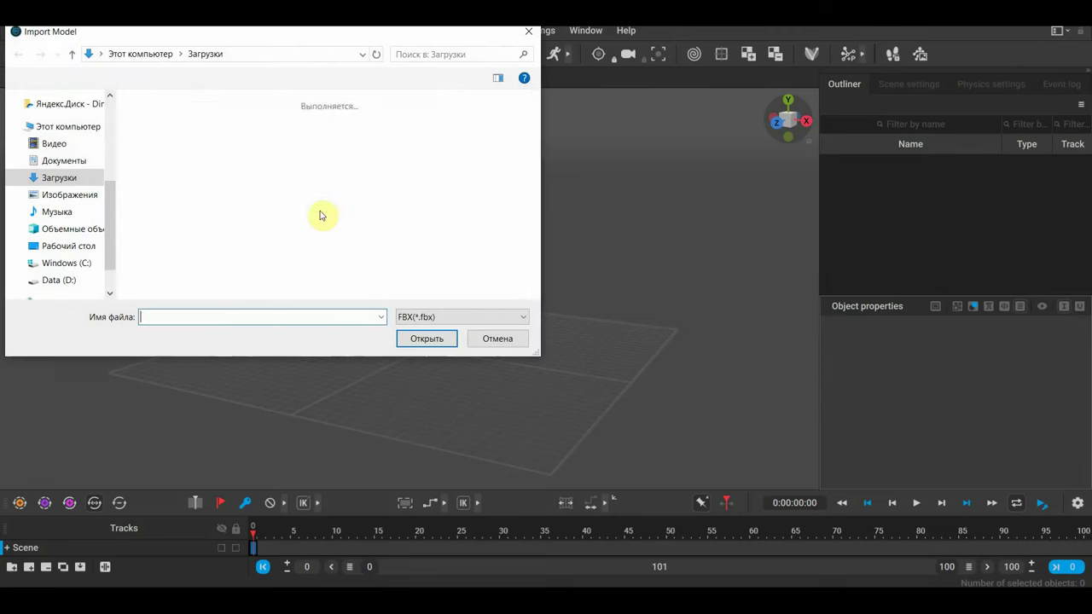
pyautogui.click(168, 162)
pyautogui.doubleClick(168, 162)
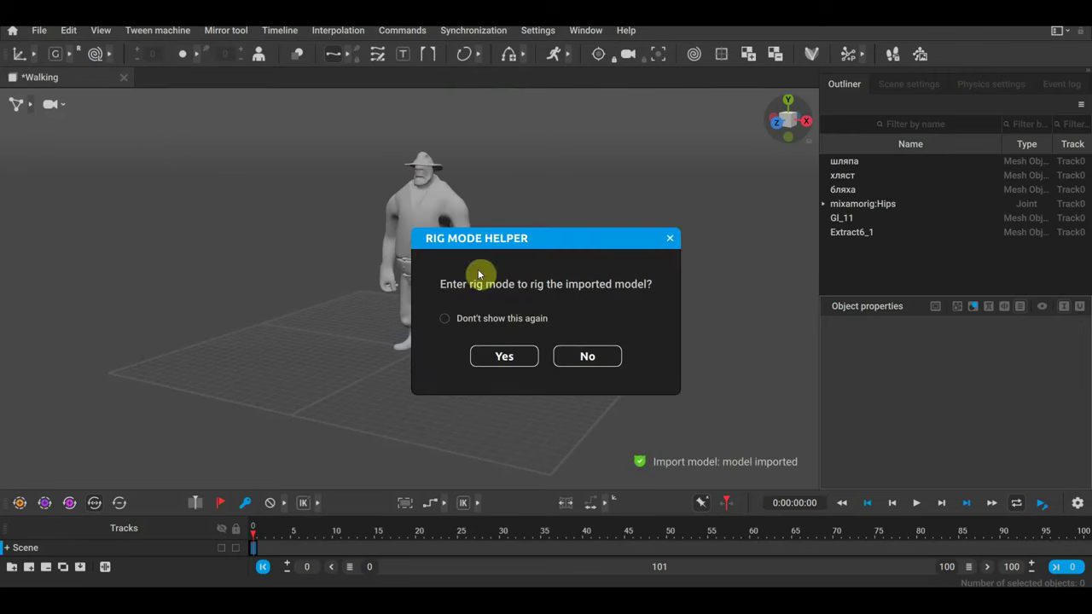
# Enter rig mode, launch the Quick Rigging Tool and acknowledge the skeleton recognition notice
pyautogui.click(510, 359)
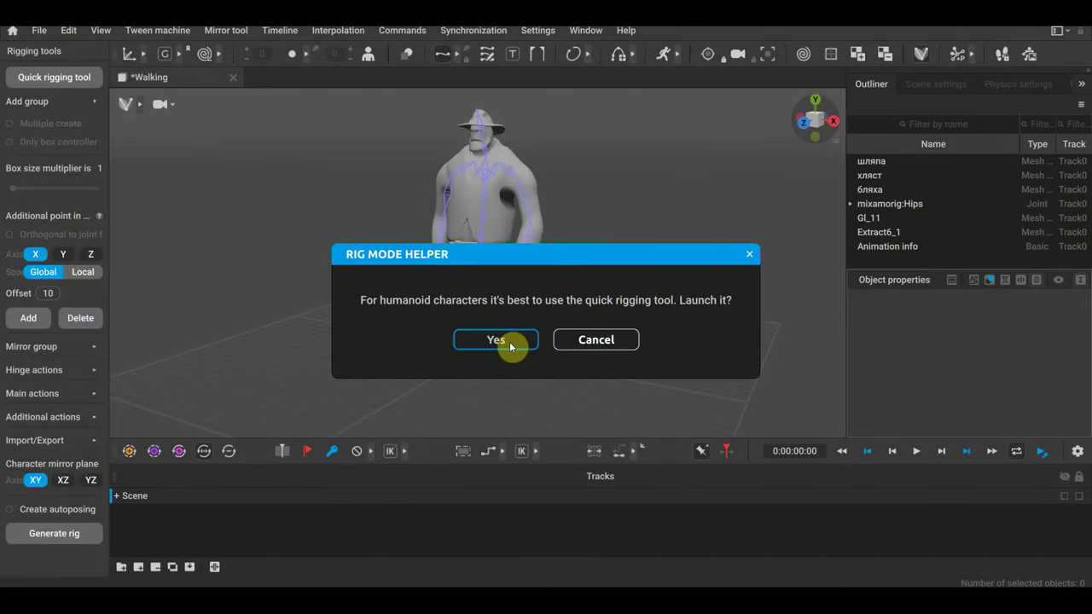
pyautogui.click(510, 341)
pyautogui.click(553, 344)
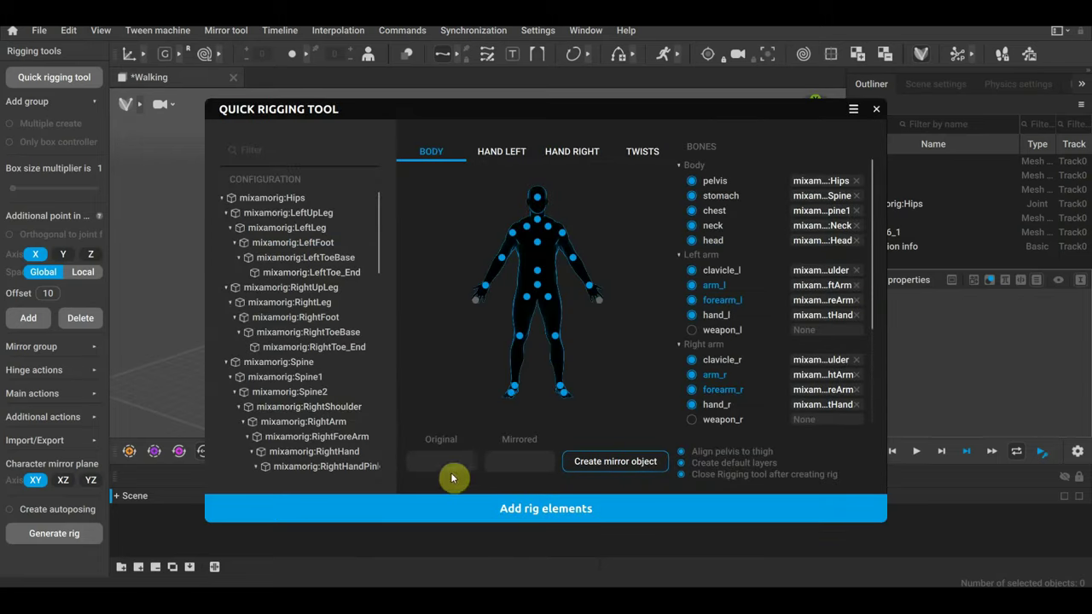
# Set Original right and Mirrored left, review hand and twist mappings, and add rig elements
pyautogui.click(425, 459)
pyautogui.write('left')
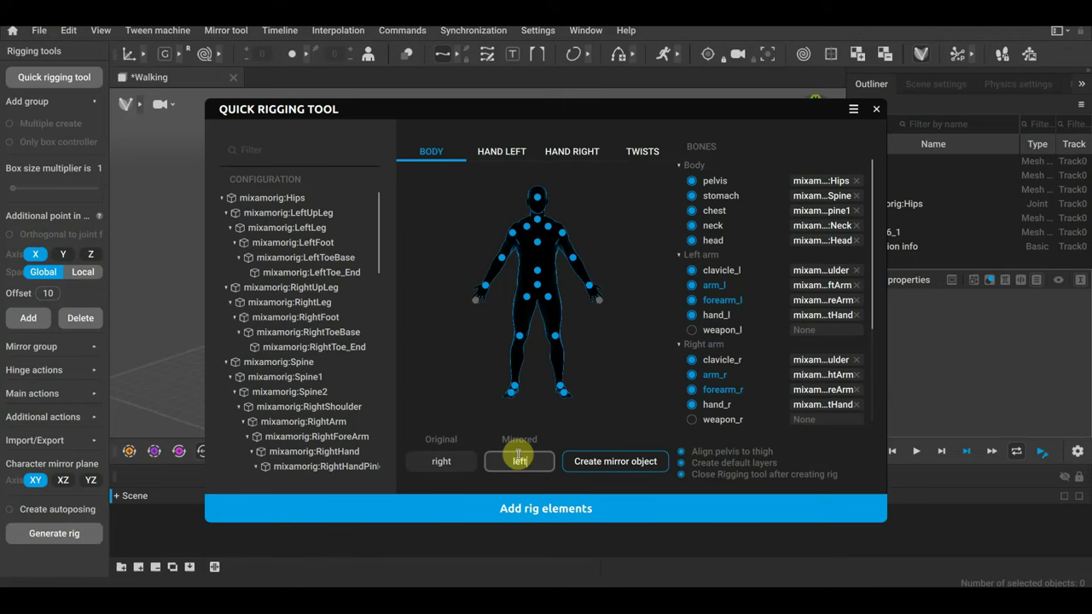
pyautogui.click(519, 152)
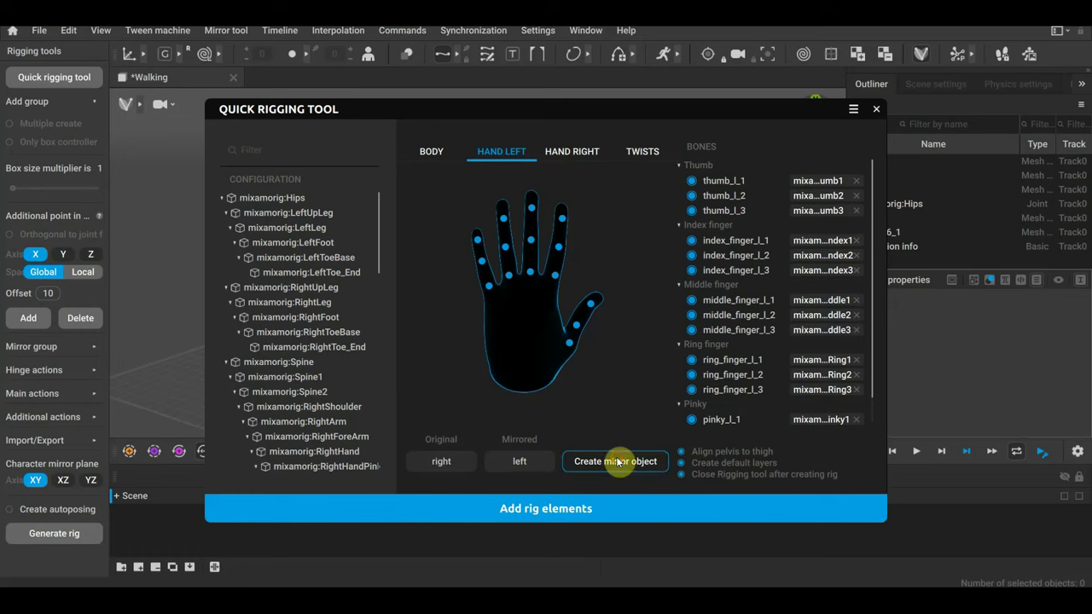
pyautogui.click(559, 155)
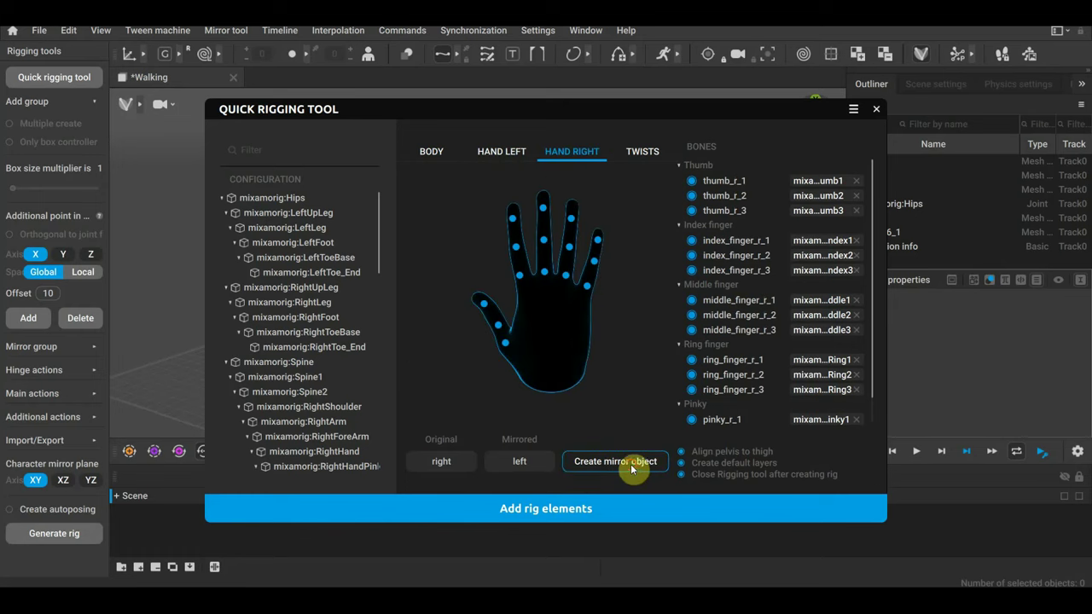
pyautogui.click(641, 151)
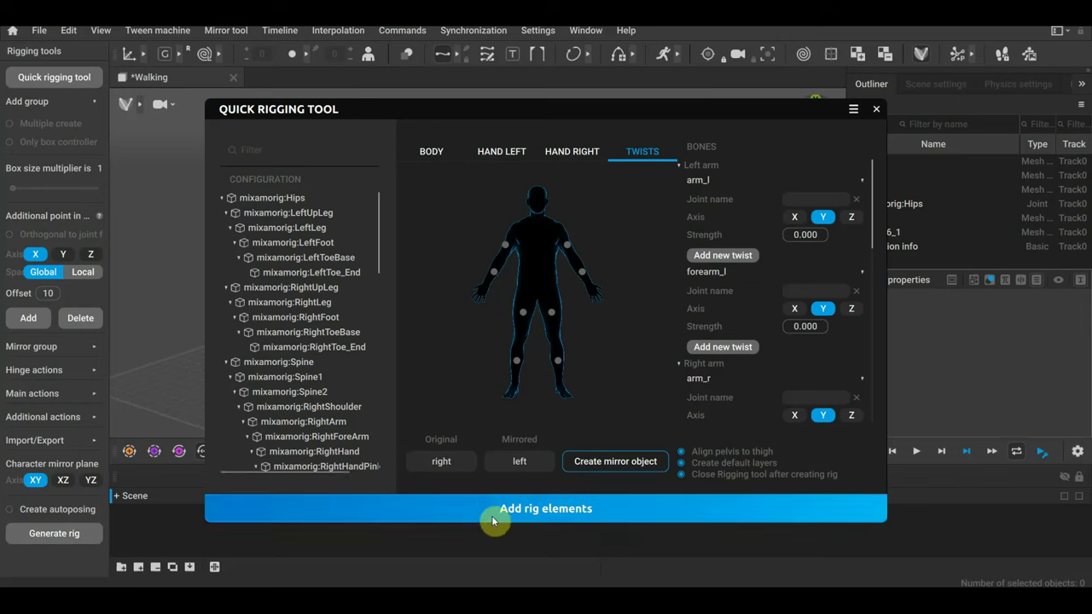
pyautogui.click(540, 515)
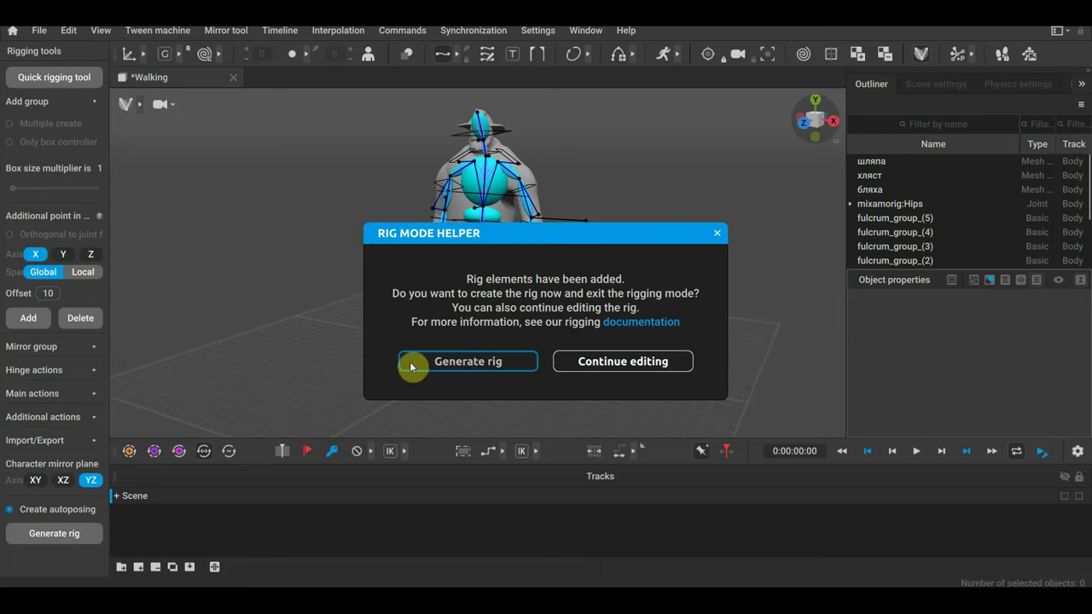
# Generate the rig, then select and move the left foot joint near frame 8
pyautogui.click(461, 380)
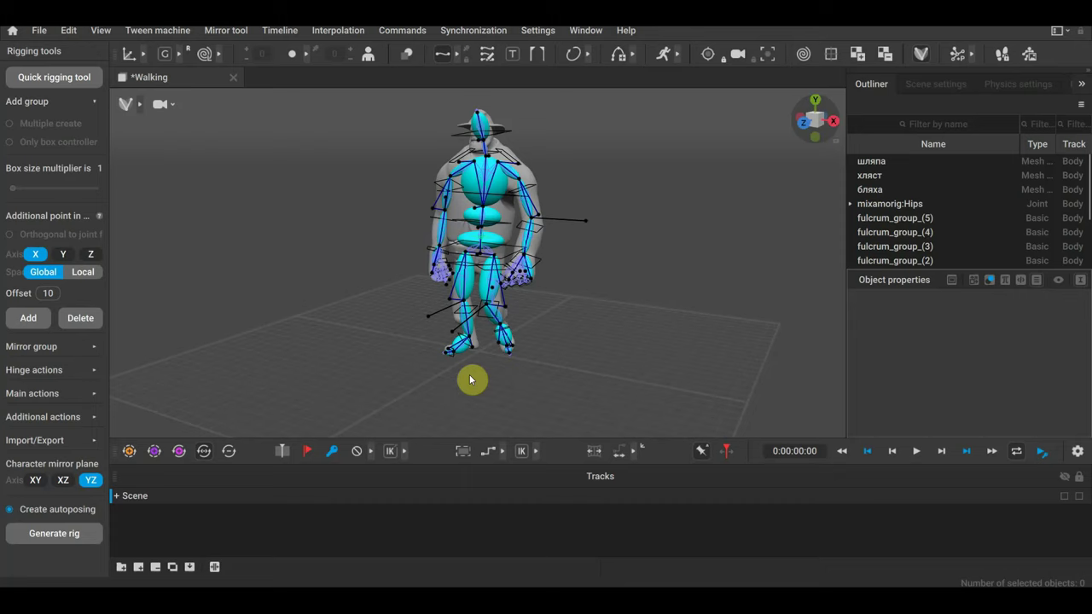
pyautogui.scroll(3, 476, 335)
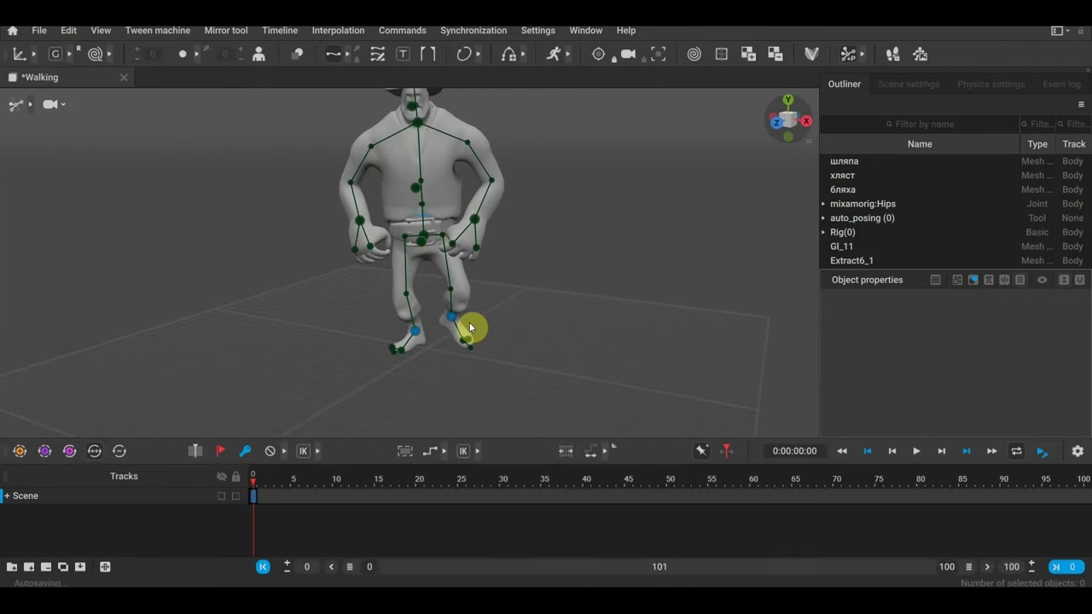
pyautogui.moveTo(256, 478)
pyautogui.mouseDown()
pyautogui.moveTo(317, 484)
pyautogui.moveTo(247, 479)
pyautogui.mouseUp()
pyautogui.scroll(-3, 551, 341)
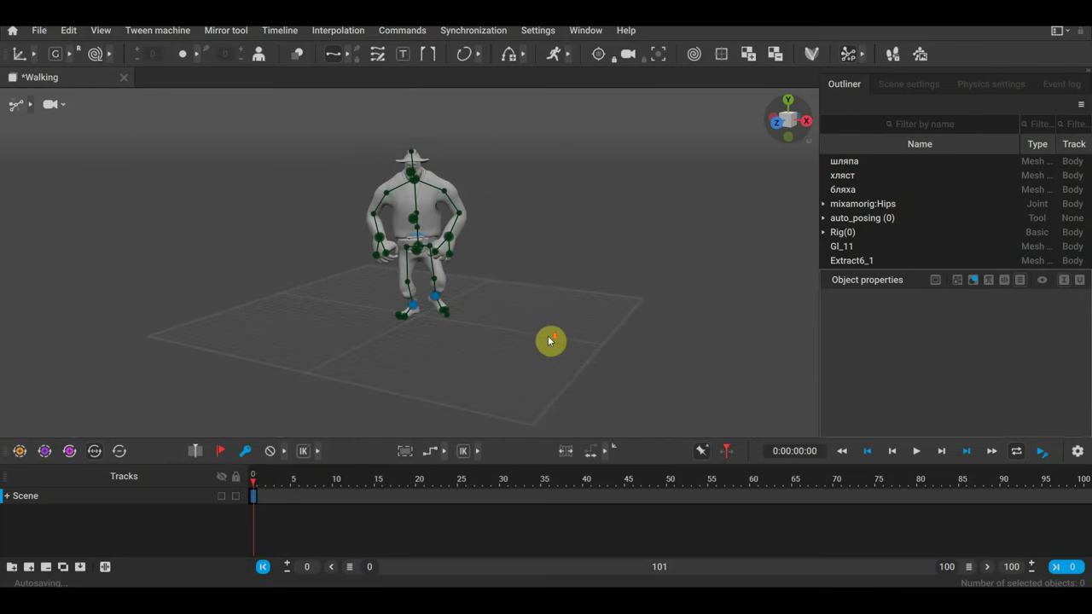
pyautogui.click(451, 241)
pyautogui.click(445, 302)
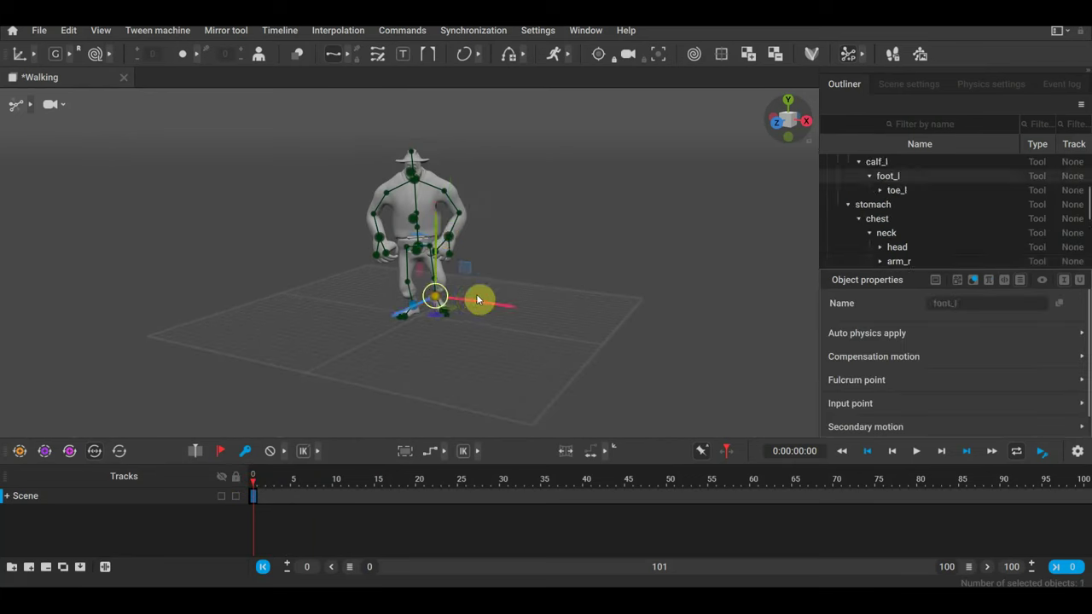
pyautogui.moveTo(496, 287)
pyautogui.mouseDown()
pyautogui.moveTo(527, 285)
pyautogui.moveTo(522, 315)
pyautogui.mouseUp()
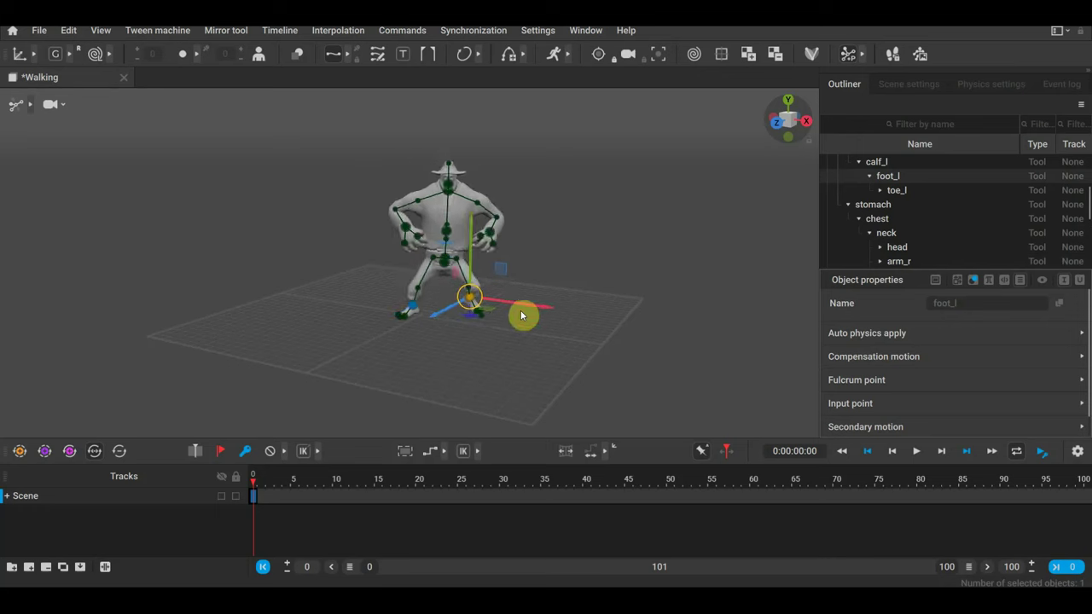
pyautogui.scroll(1, 499, 290)
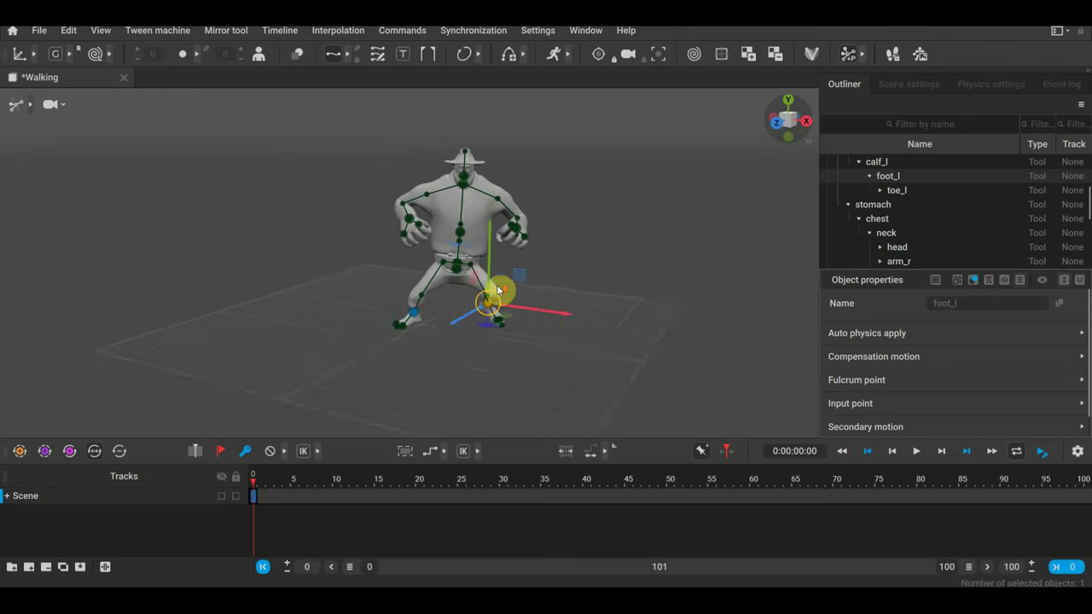
pyautogui.scroll(1, 529, 321)
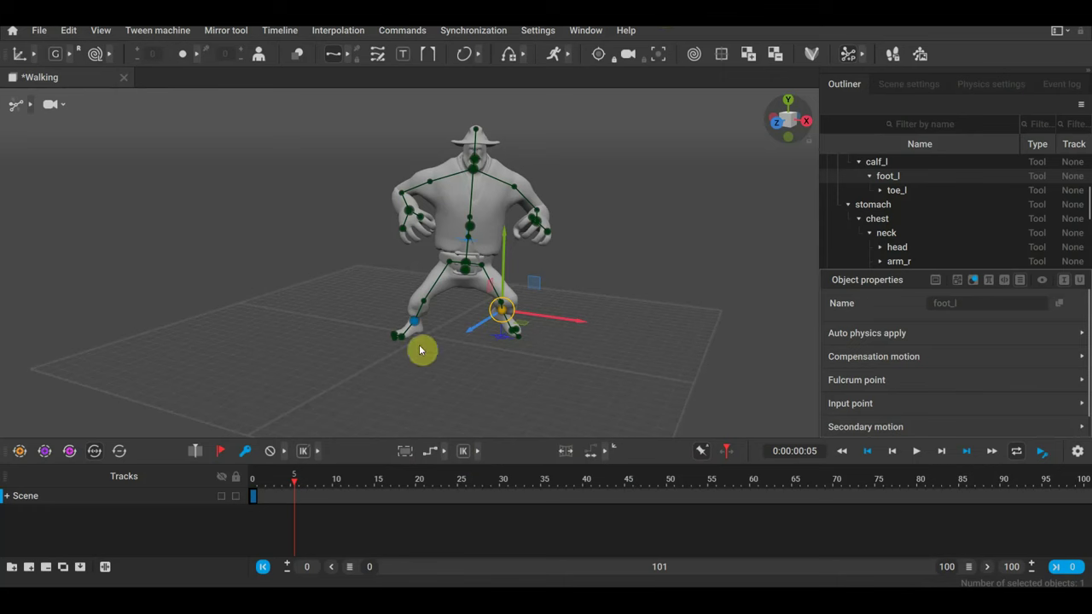
# Key frame 5, toggle its key off and back on, and return toward the start
pyautogui.press('k')
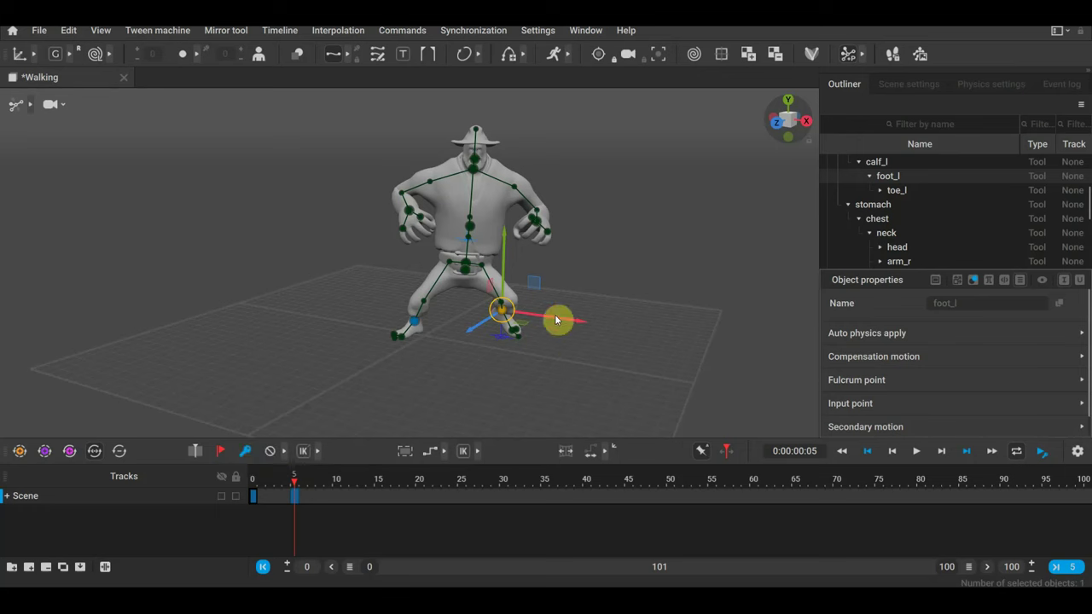
pyautogui.moveTo(605, 391); pyautogui.dragTo(356, 208)
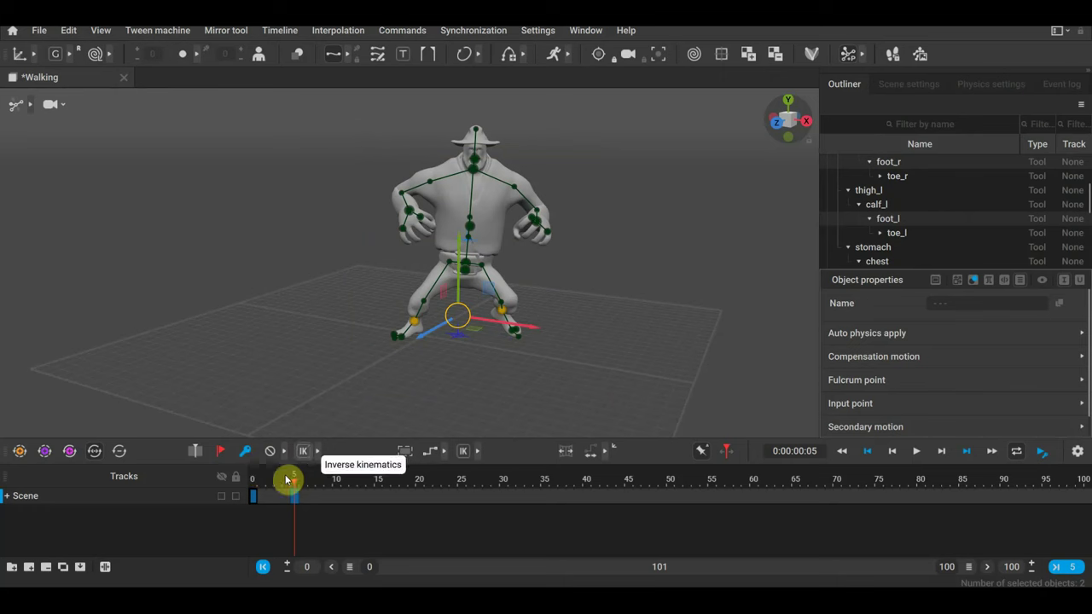
pyautogui.click(245, 454)
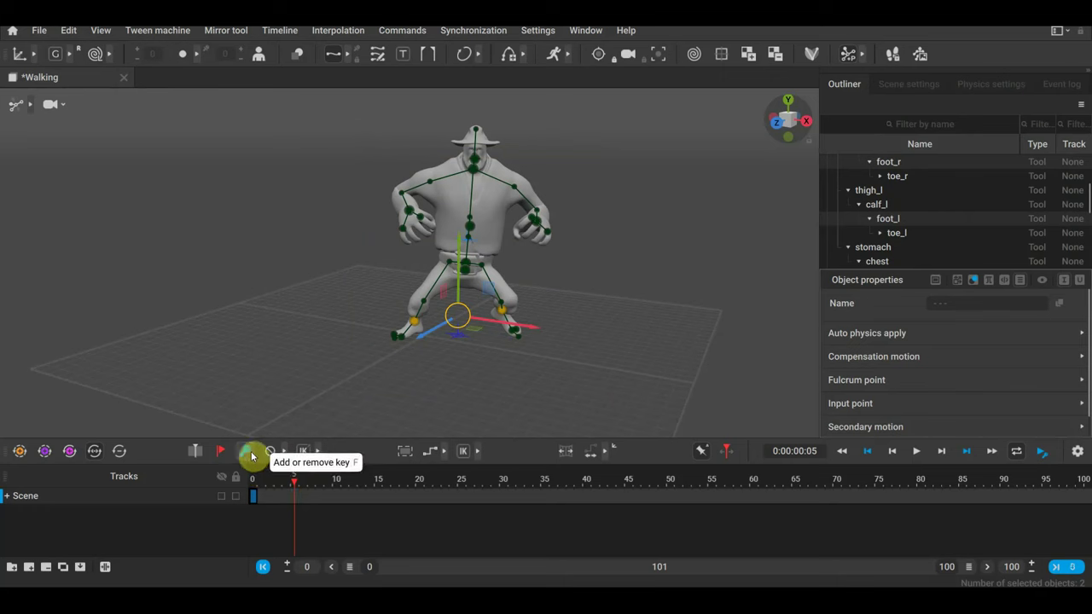
pyautogui.click(246, 454)
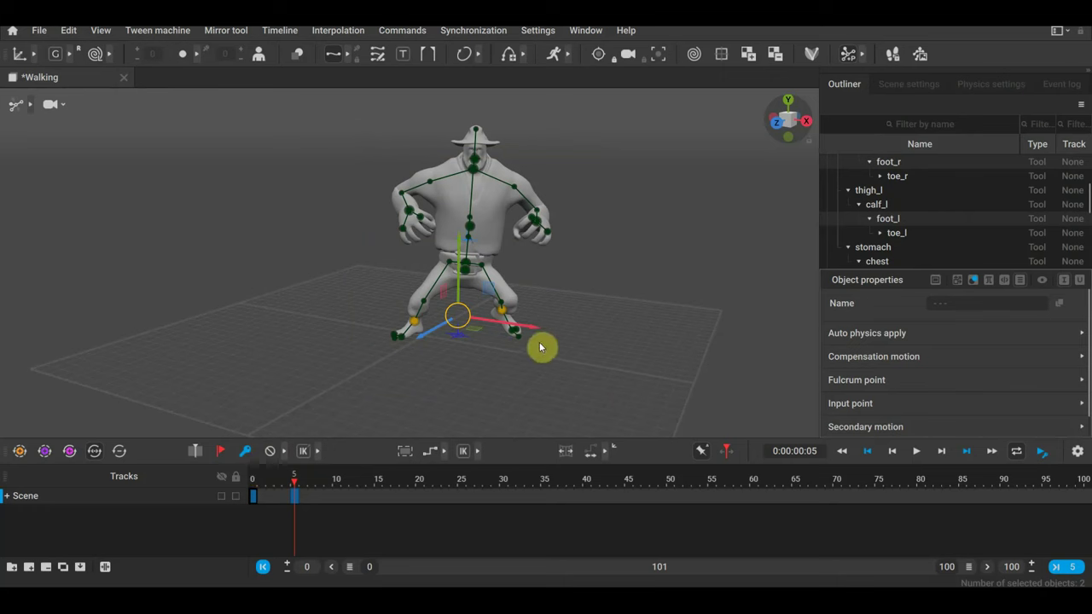
pyautogui.moveTo(293, 478); pyautogui.dragTo(264, 483)
pyautogui.click(540, 216)
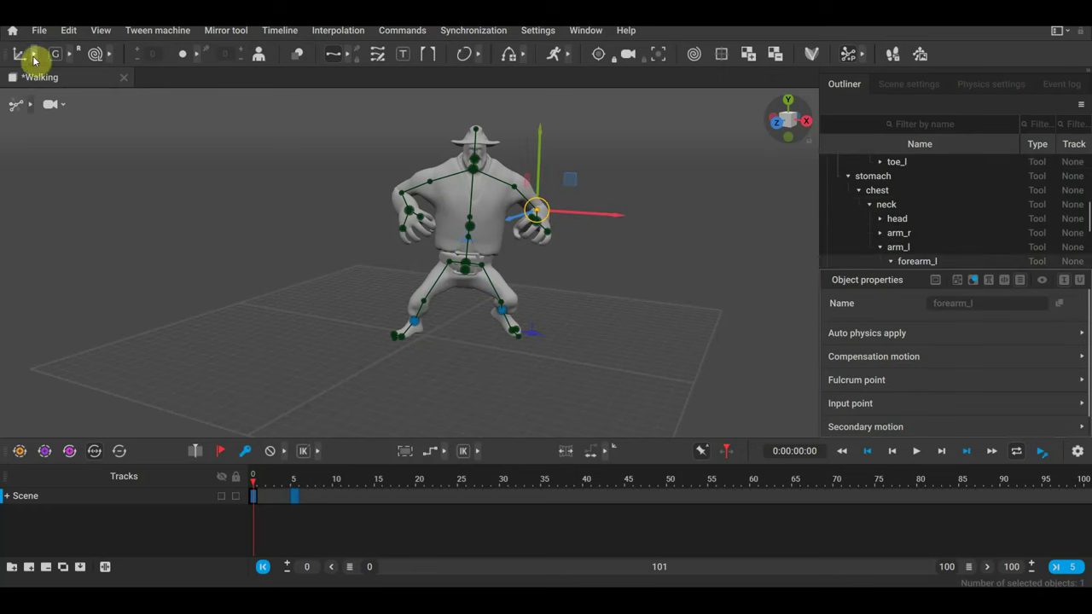
# Rotate the left forearm and nudge it down-left with the transform gizmo
pyautogui.click(33, 58)
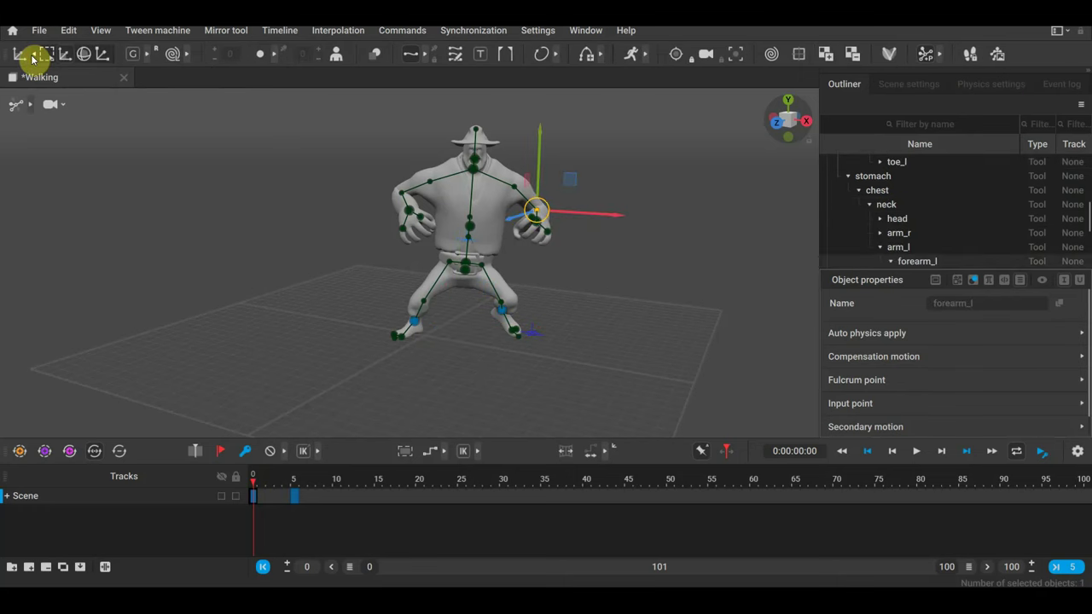
pyautogui.click(84, 54)
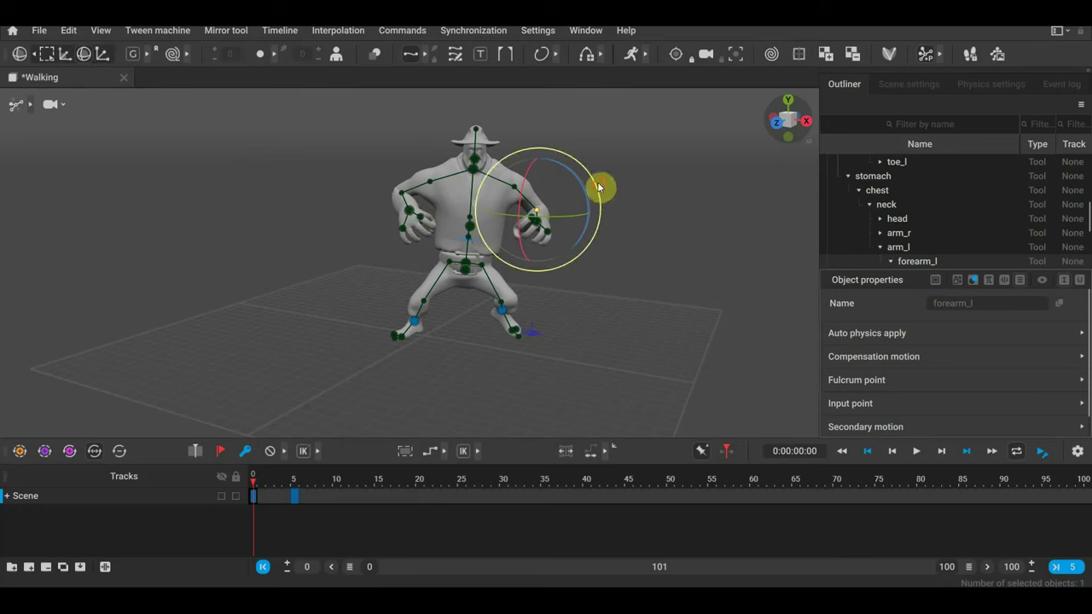
pyautogui.moveTo(596, 182)
pyautogui.mouseDown()
pyautogui.moveTo(594, 172)
pyautogui.moveTo(602, 202)
pyautogui.mouseUp()
pyautogui.click(67, 56)
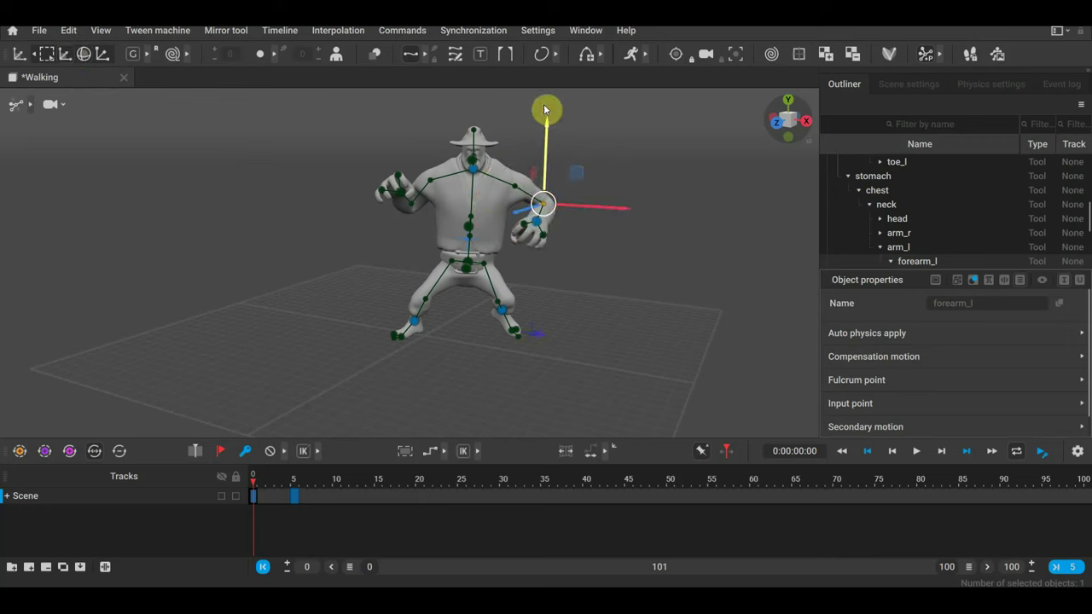
pyautogui.moveTo(635, 223); pyautogui.dragTo(596, 286)
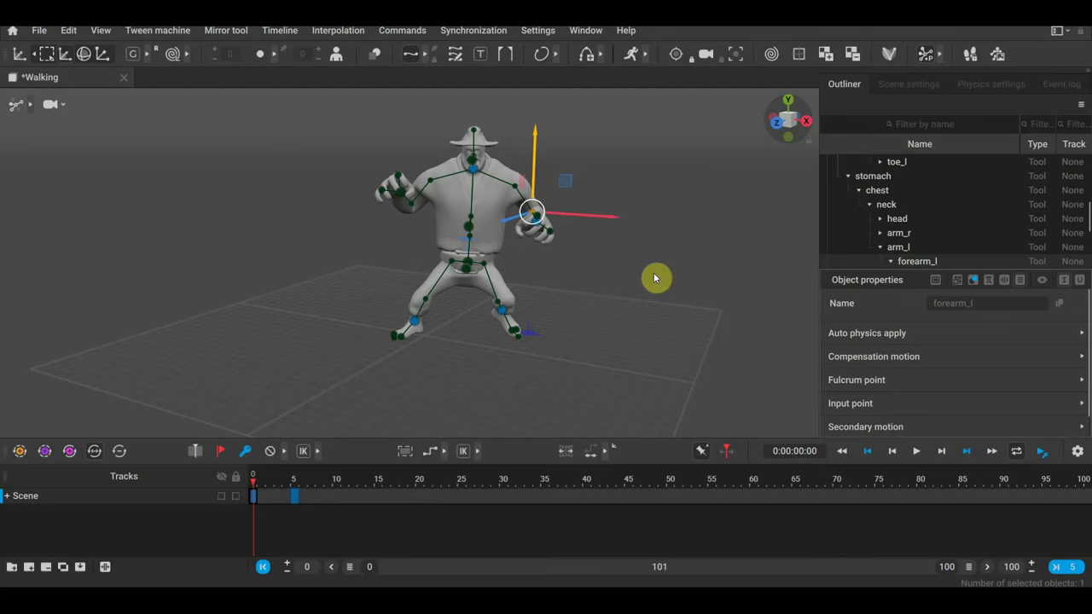
pyautogui.press('f')
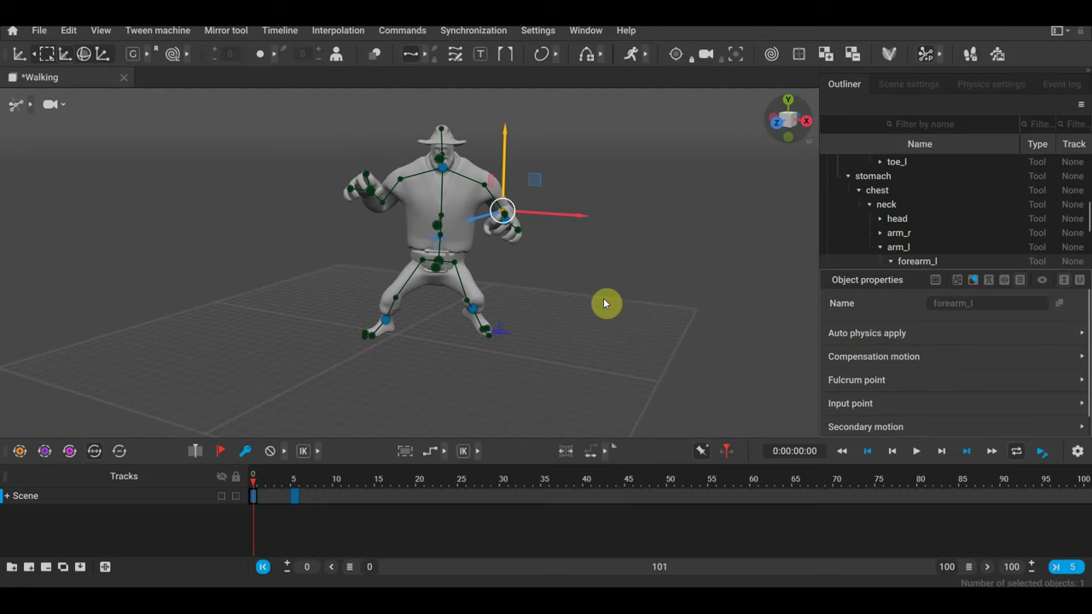
pyautogui.moveTo(603, 303)
pyautogui.mouseDown(button='right')
pyautogui.moveTo(585, 309)
pyautogui.moveTo(780, 290)
pyautogui.moveTo(616, 198)
pyautogui.moveTo(633, 273)
pyautogui.moveTo(528, 273)
pyautogui.moveTo(643, 273)
pyautogui.moveTo(541, 263)
pyautogui.moveTo(555, 292)
pyautogui.moveTo(441, 312)
pyautogui.moveTo(424, 292)
pyautogui.moveTo(449, 249)
pyautogui.mouseUp(button='right')
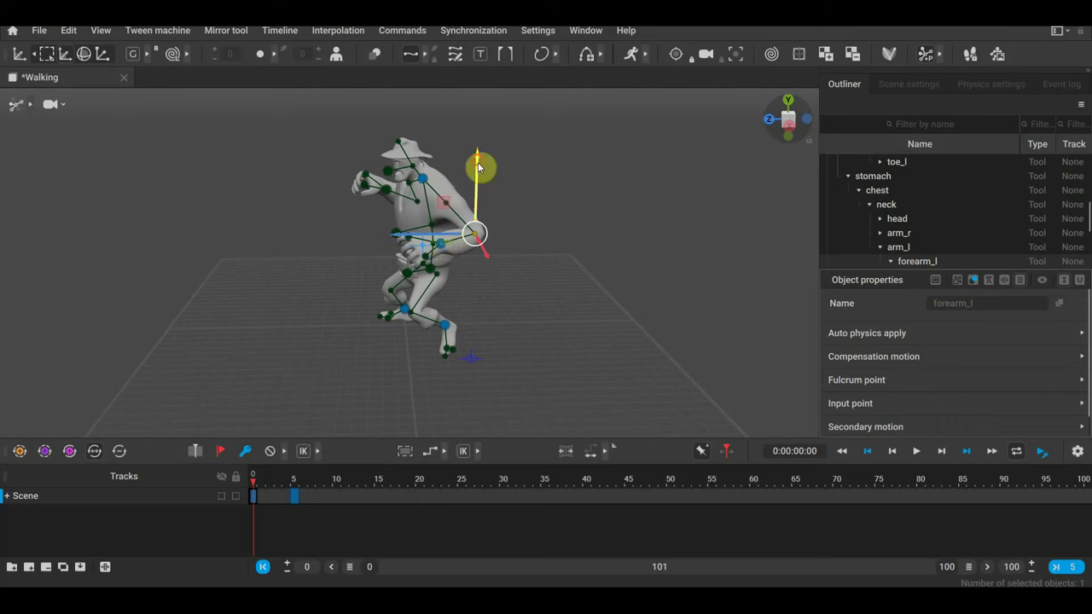
# Lift hand_l upward along Y to raise the arm, then scrub to preview
pyautogui.moveTo(476, 139); pyautogui.dragTo(475, 126)
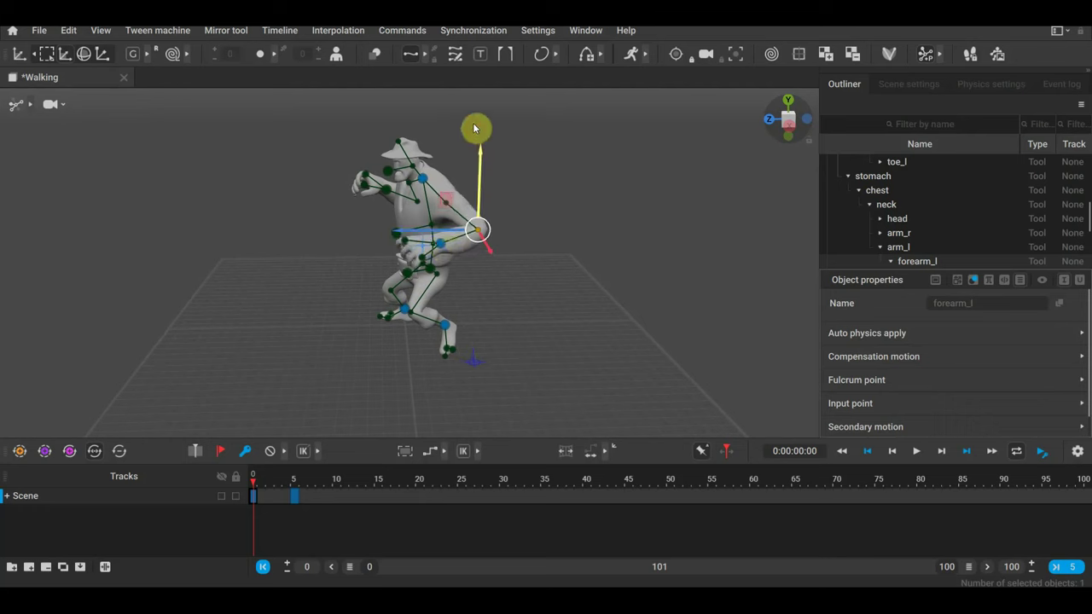
pyautogui.click(440, 253)
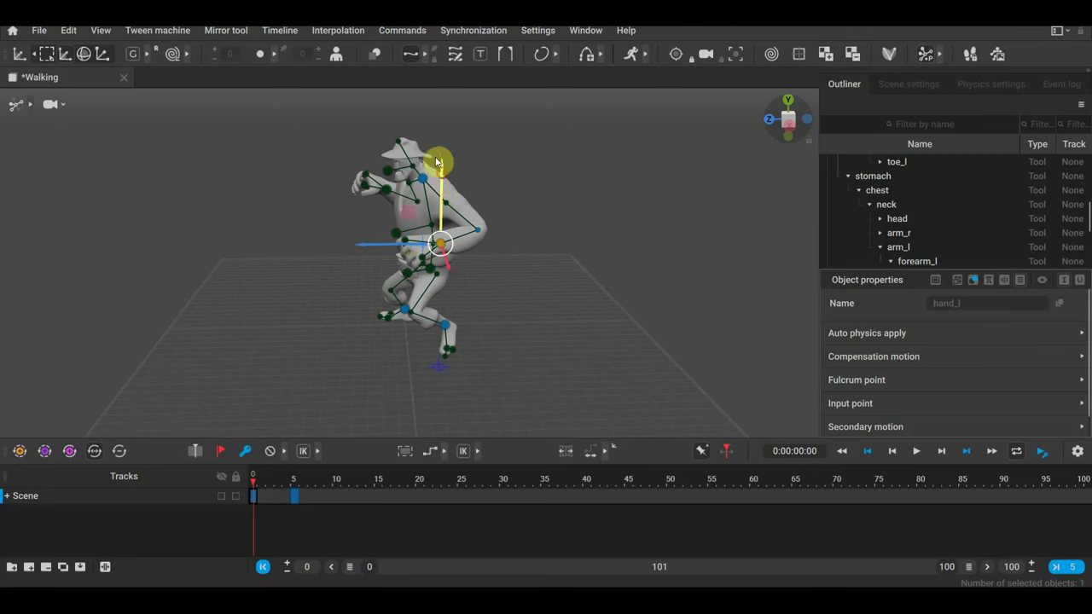
pyautogui.moveTo(440, 165); pyautogui.dragTo(433, 145)
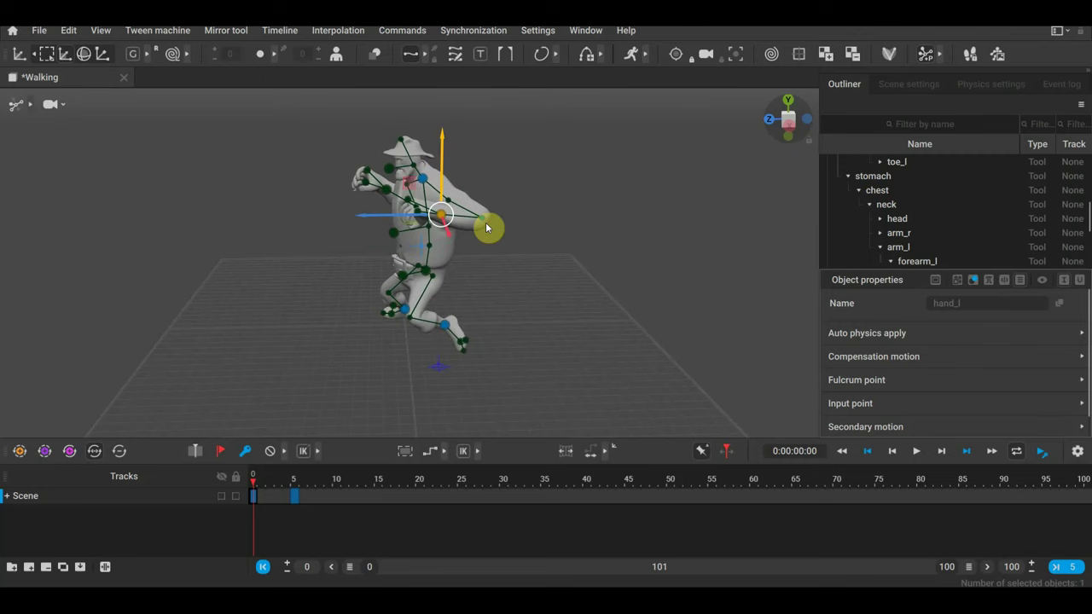
pyautogui.moveTo(541, 270)
pyautogui.mouseDown(button='right')
pyautogui.moveTo(638, 265)
pyautogui.moveTo(667, 252)
pyautogui.mouseUp(button='right')
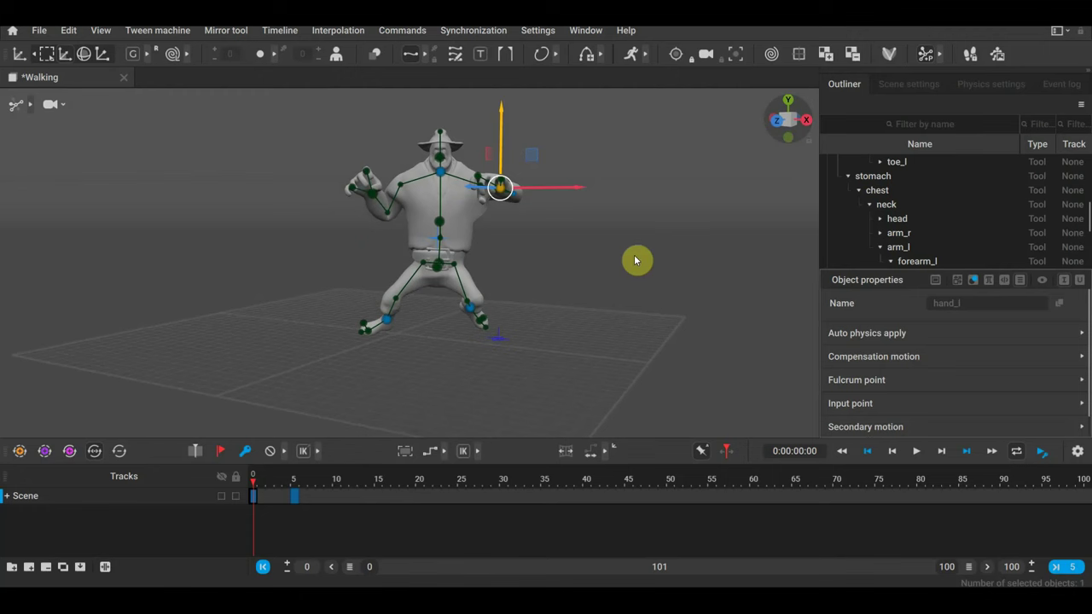
pyautogui.moveTo(598, 365)
pyautogui.mouseDown()
pyautogui.moveTo(288, 126)
pyautogui.moveTo(310, 139)
pyautogui.mouseUp()
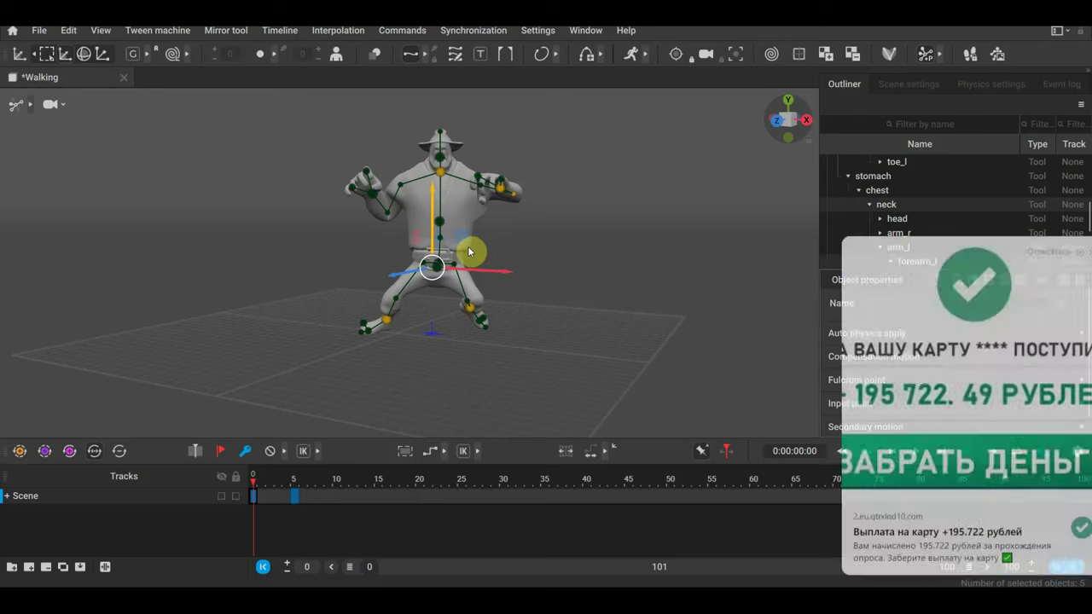
pyautogui.click(1069, 246)
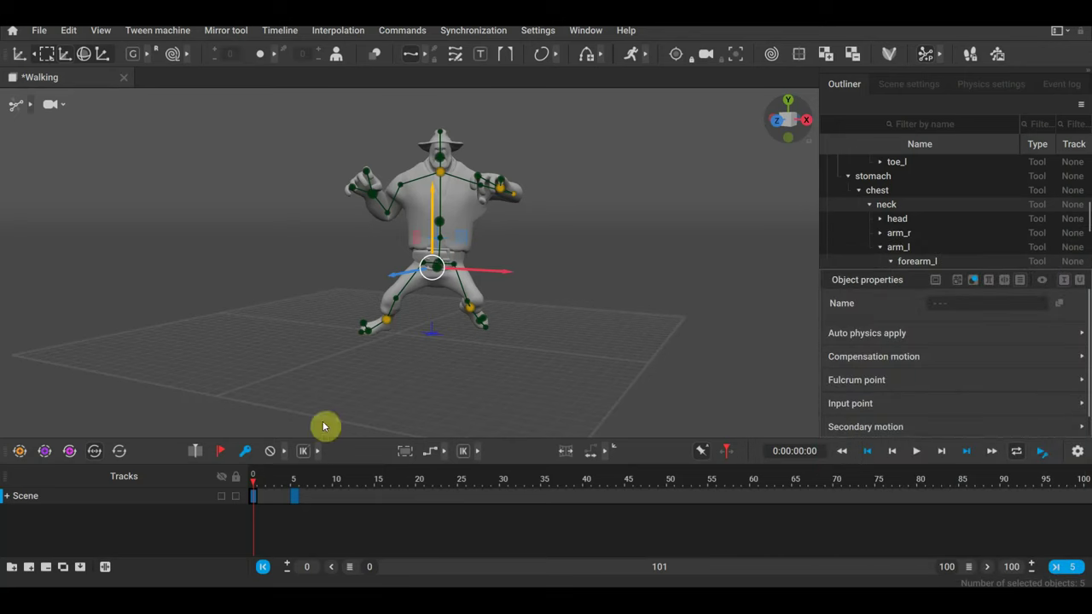
pyautogui.moveTo(256, 488)
pyautogui.mouseDown()
pyautogui.moveTo(235, 485)
pyautogui.moveTo(338, 512)
pyautogui.mouseUp()
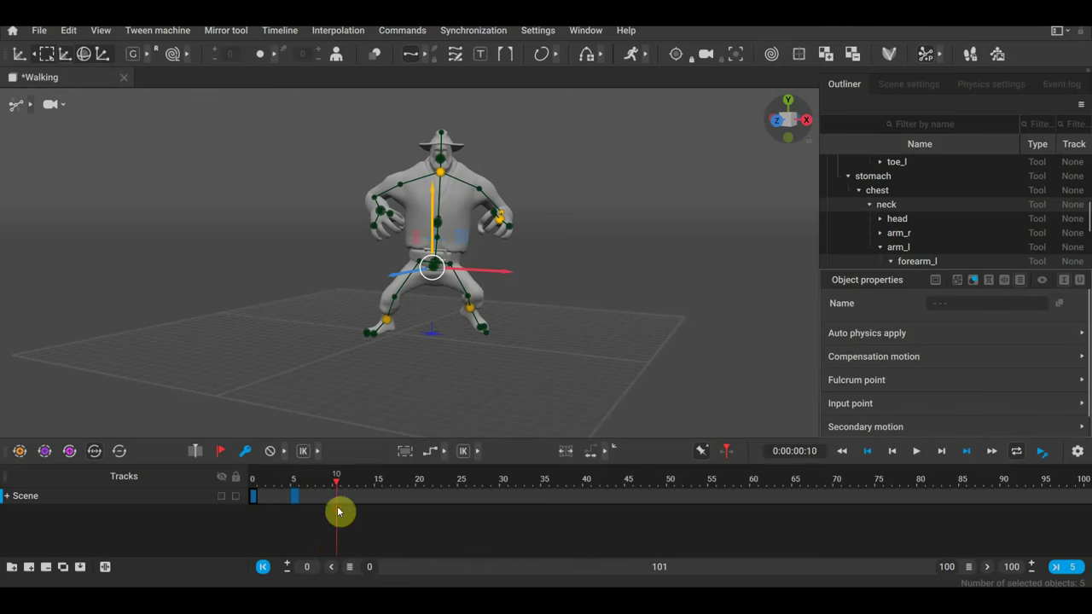
# Try rotating the pelvis and lifting the left foot, undoing both changes
pyautogui.click(434, 265)
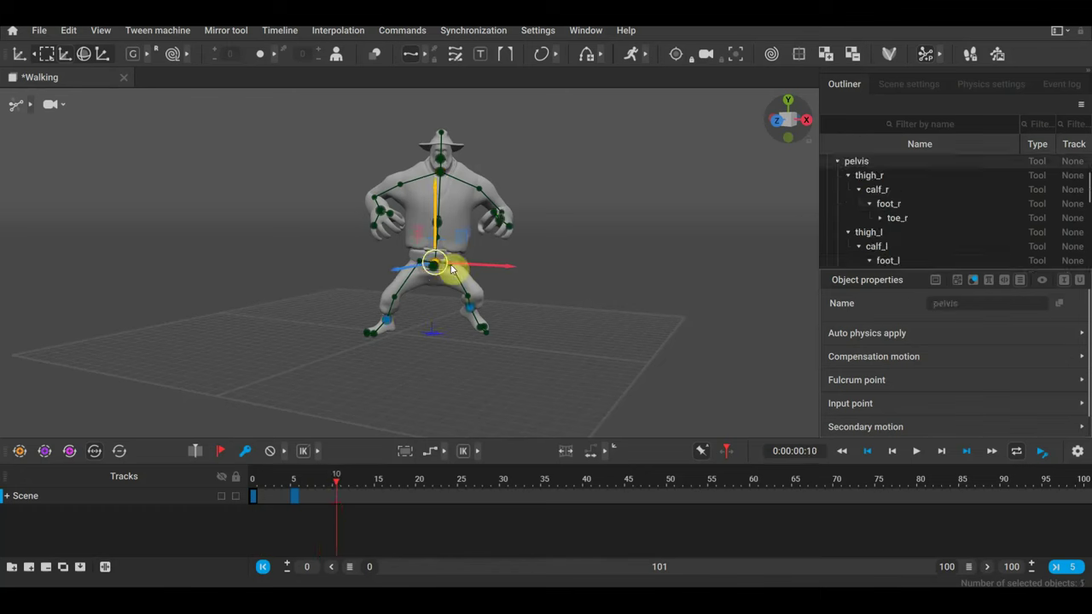
pyautogui.moveTo(499, 268)
pyautogui.mouseDown()
pyautogui.moveTo(484, 274)
pyautogui.moveTo(557, 285)
pyautogui.moveTo(452, 256)
pyautogui.mouseUp()
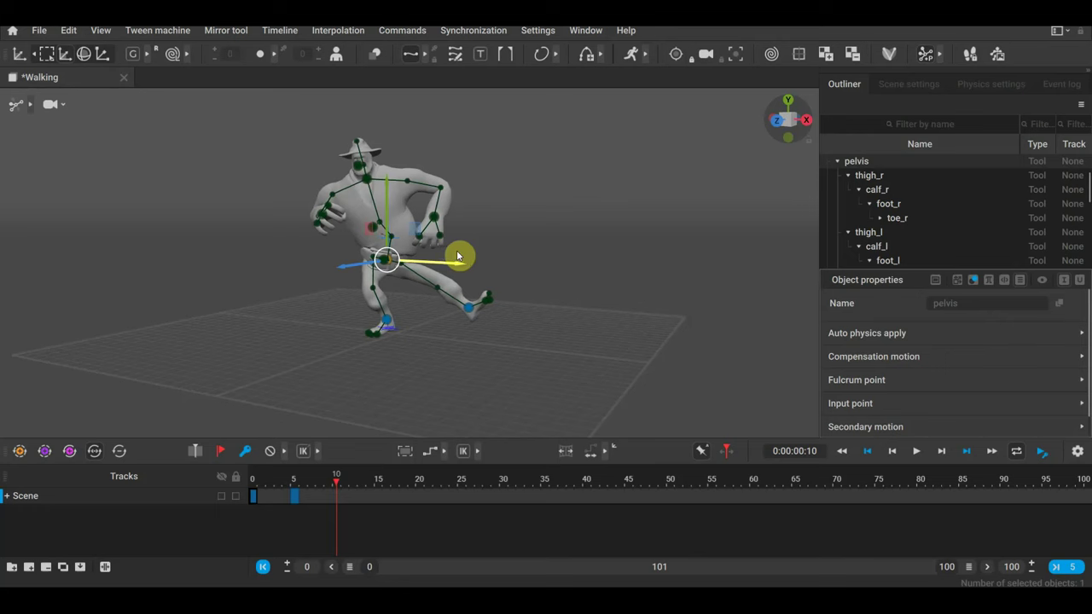
pyautogui.hotkey('ctrl', 'z')
pyautogui.click(475, 317)
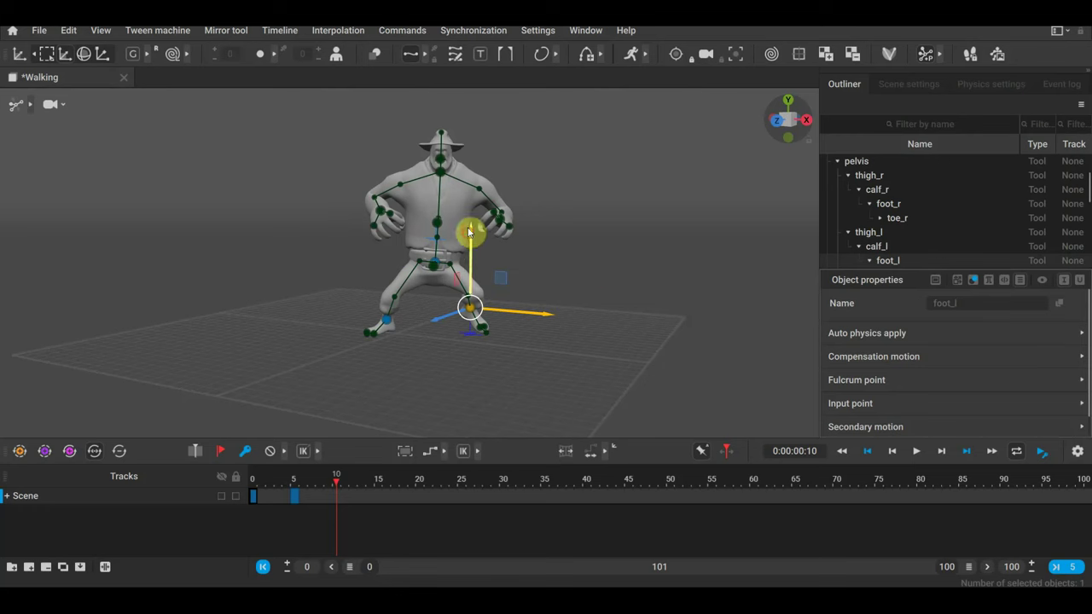
pyautogui.moveTo(468, 227)
pyautogui.mouseDown()
pyautogui.moveTo(540, 322)
pyautogui.moveTo(585, 310)
pyautogui.mouseUp()
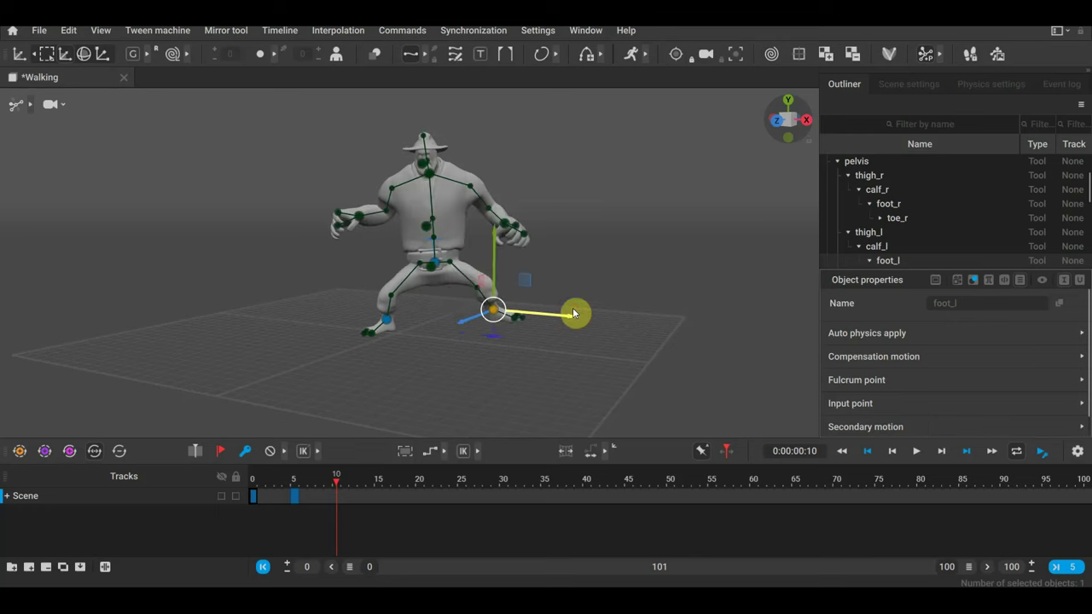
pyautogui.hotkey('ctrl', 'z')
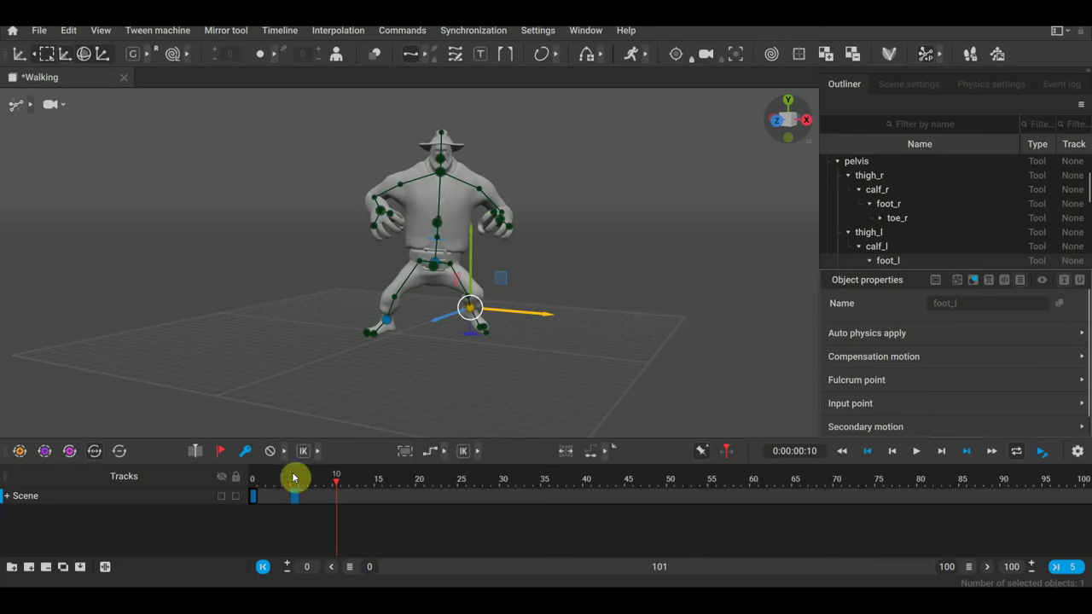
# Key frame 10 and twist the neck joint so the upper body leans left
pyautogui.click(245, 450)
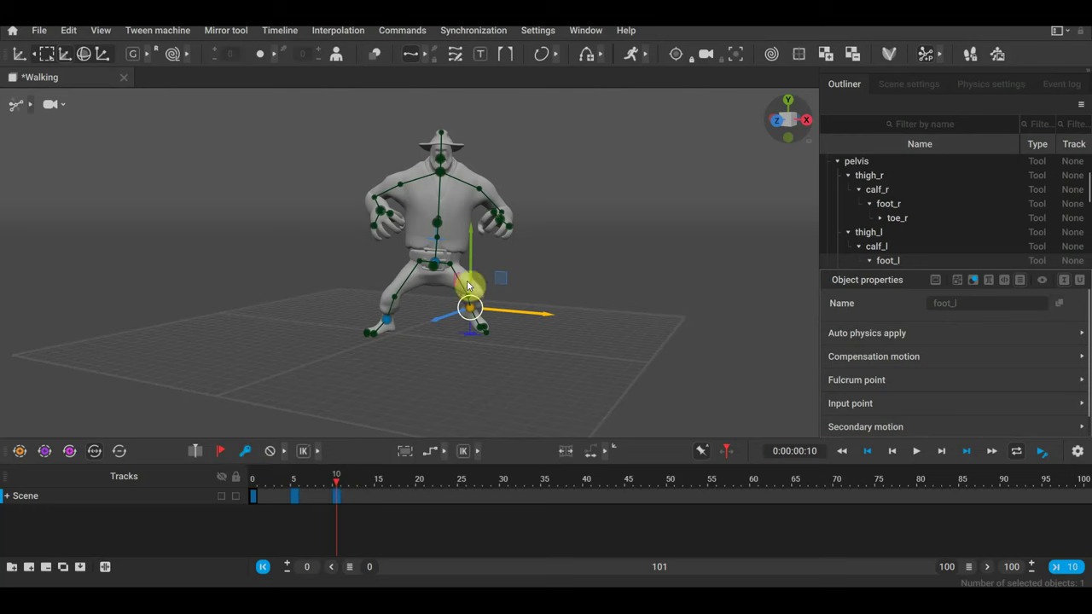
pyautogui.click(440, 178)
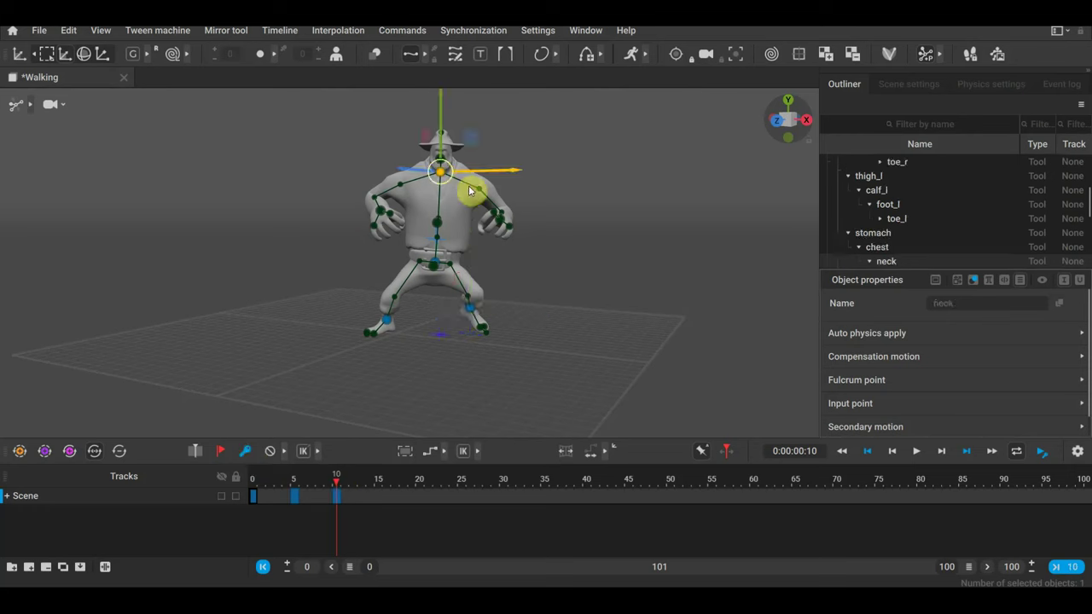
pyautogui.moveTo(507, 176); pyautogui.dragTo(497, 176)
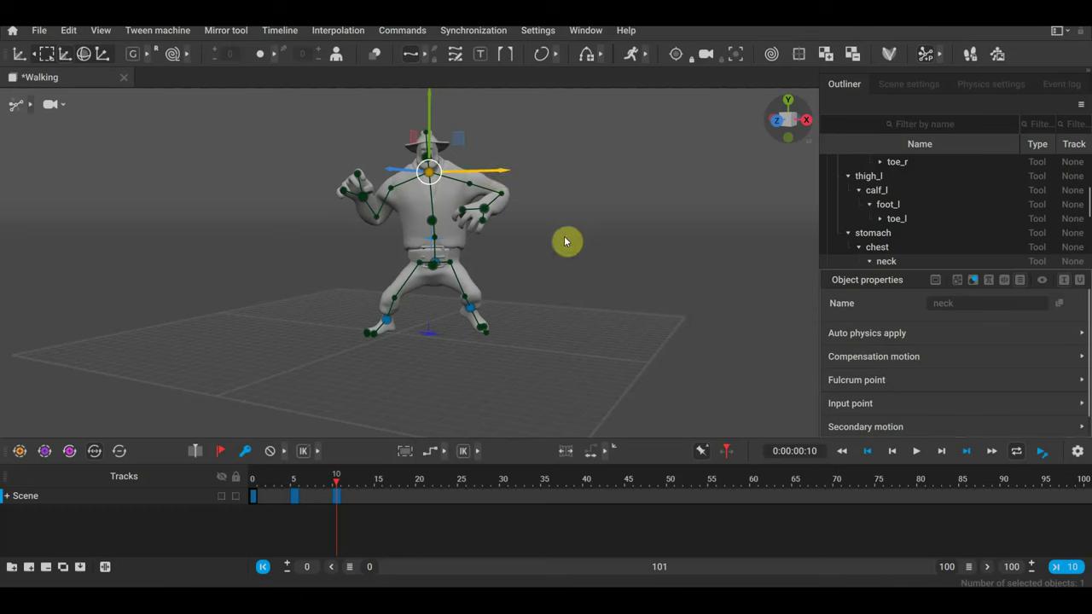
pyautogui.hotkey('ctrl', 'z')
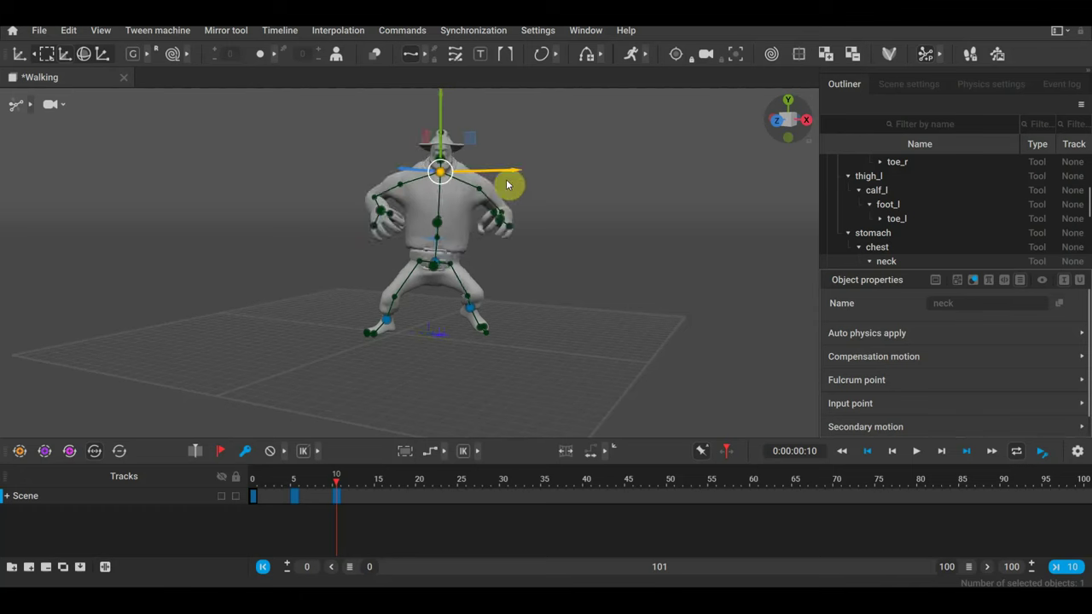
pyautogui.hotkey('ctrl', 'z')
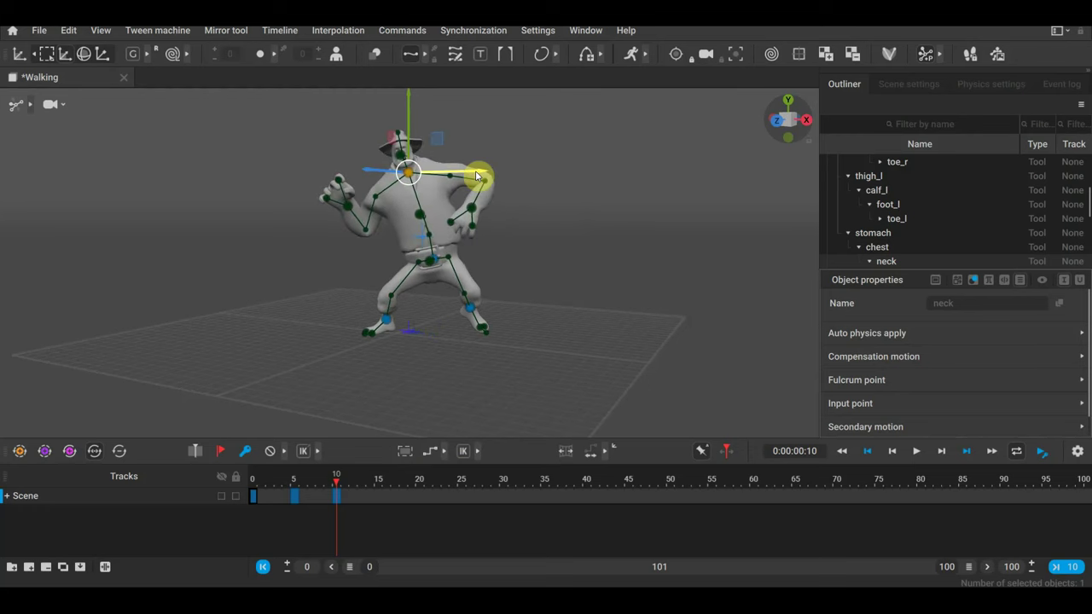
pyautogui.hotkey('ctrl', 'z')
pyautogui.hotkey('ctrl', 'shift', 'z')
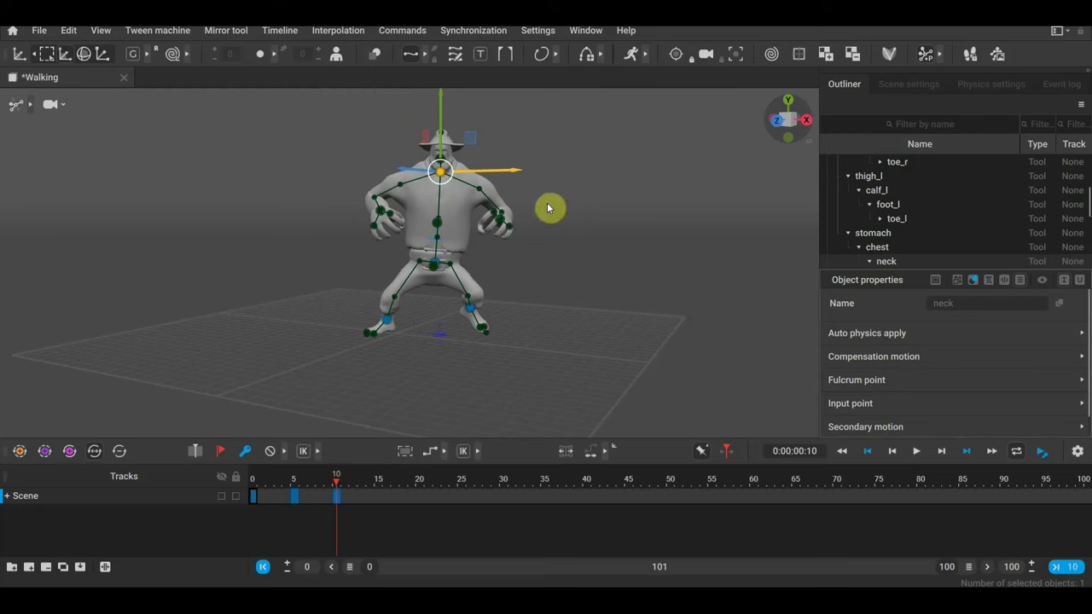
pyautogui.moveTo(469, 186); pyautogui.dragTo(472, 168)
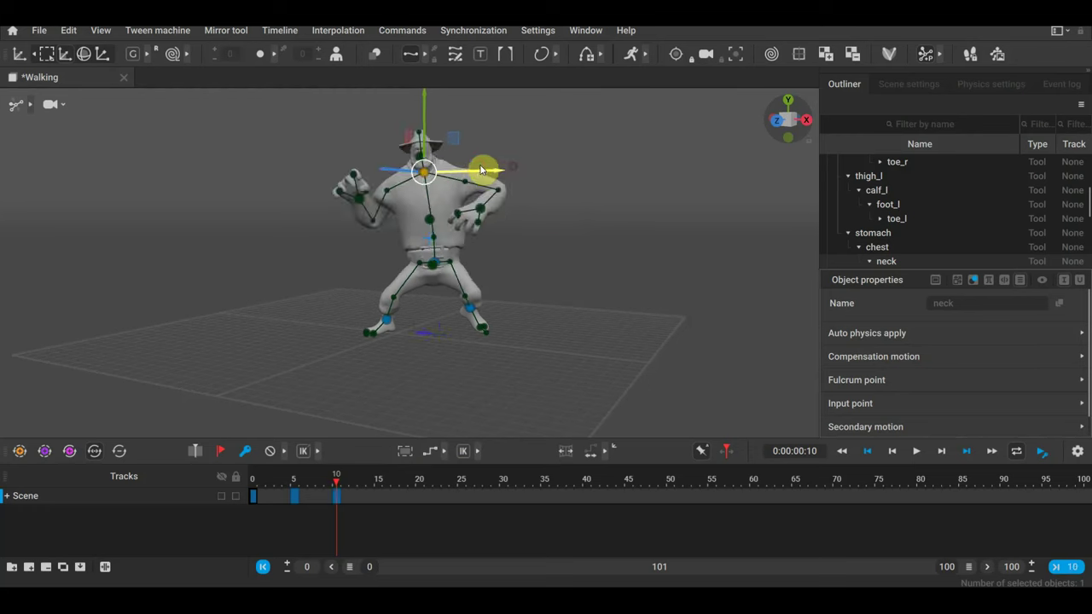
pyautogui.click(472, 168)
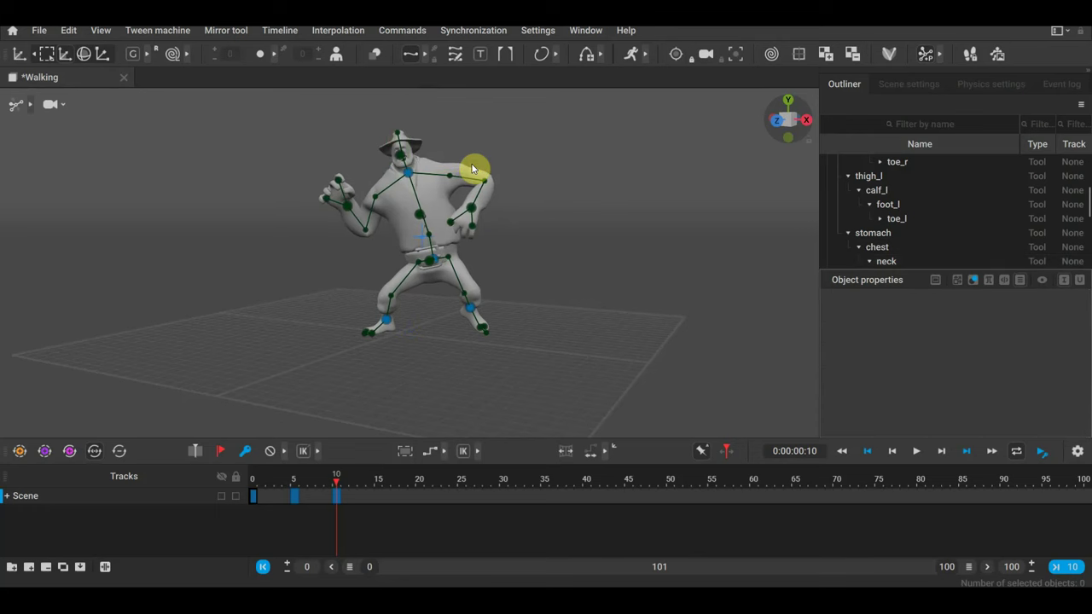
pyautogui.moveTo(593, 401)
pyautogui.mouseDown()
pyautogui.moveTo(320, 175)
pyautogui.moveTo(296, 132)
pyautogui.mouseUp()
pyautogui.hotkey('ctrl', 'z')
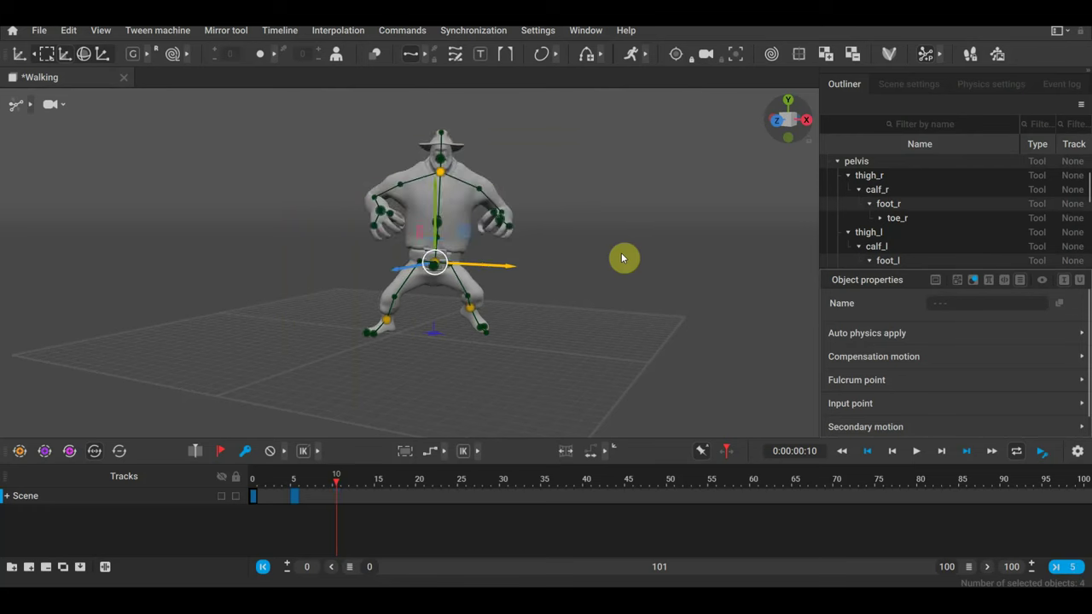
pyautogui.press('k')
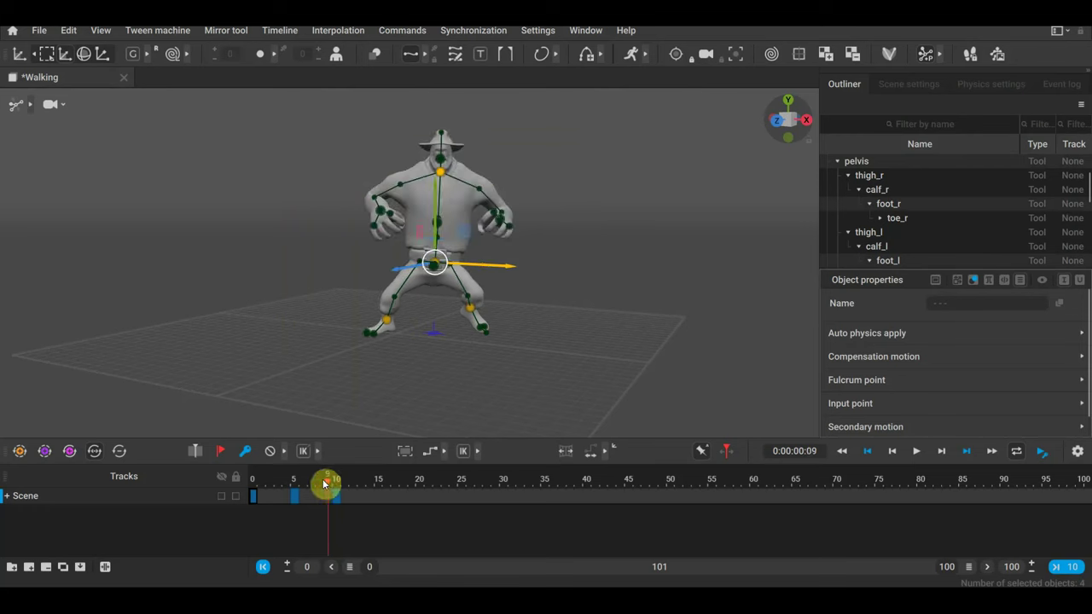
pyautogui.moveTo(325, 483)
pyautogui.mouseDown()
pyautogui.moveTo(300, 482)
pyautogui.moveTo(335, 480)
pyautogui.mouseUp()
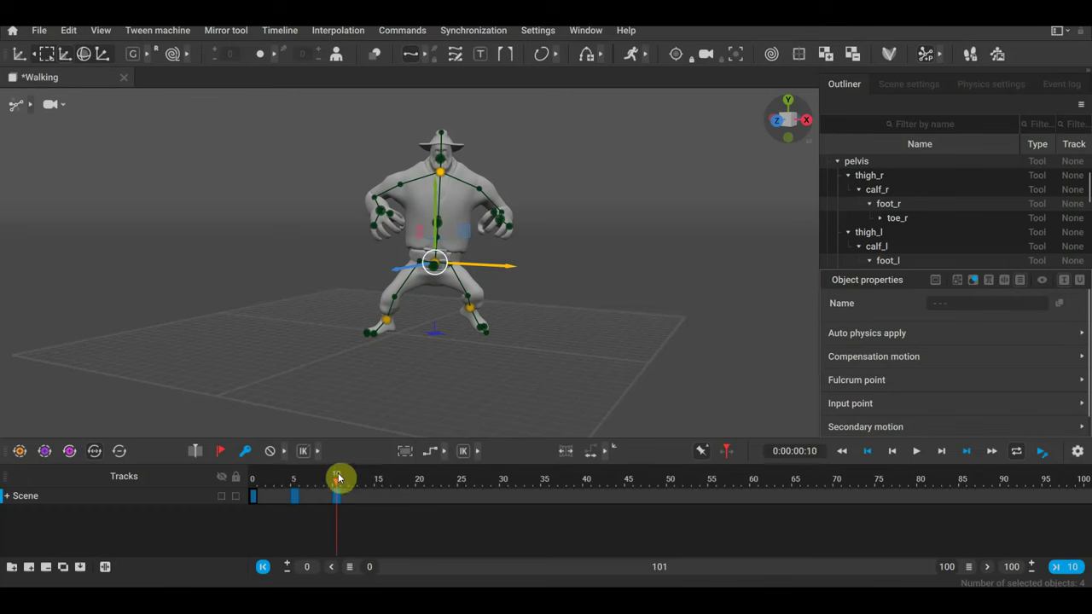
pyautogui.click(245, 451)
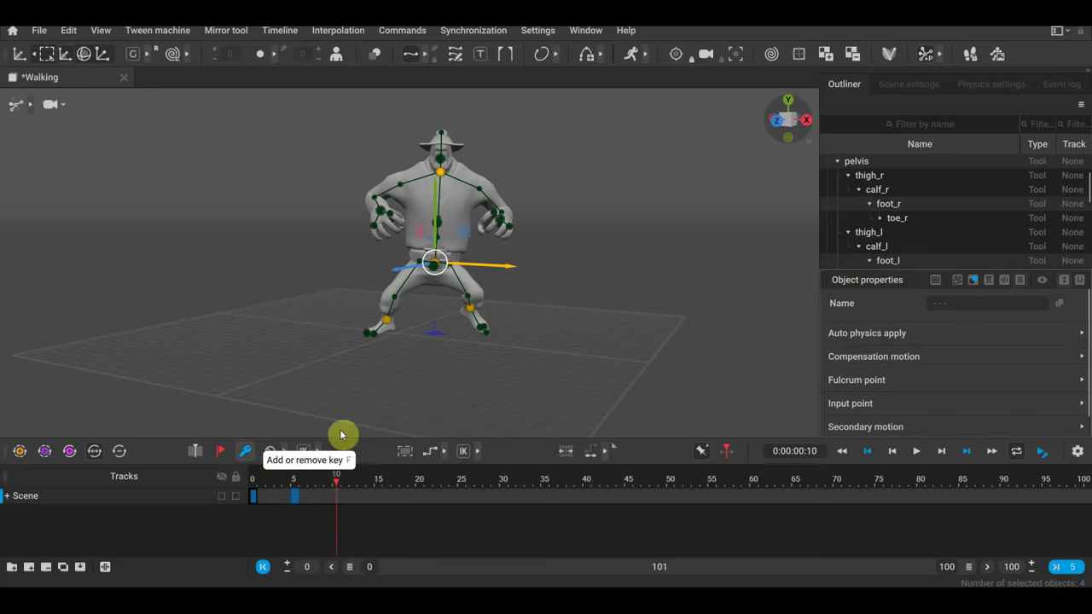
pyautogui.click(389, 211)
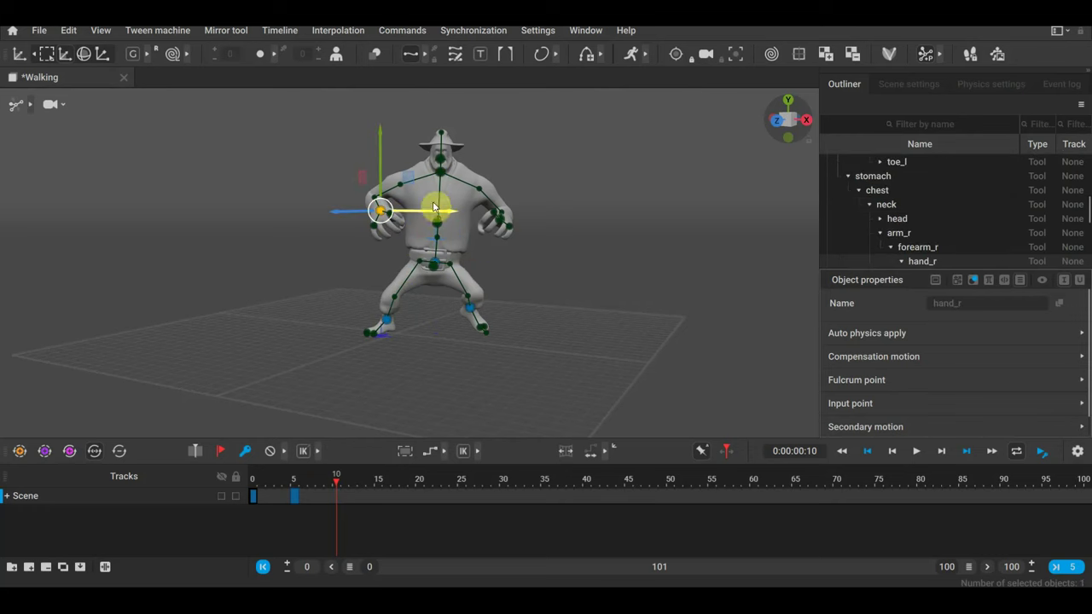
pyautogui.moveTo(380, 129); pyautogui.dragTo(386, 166)
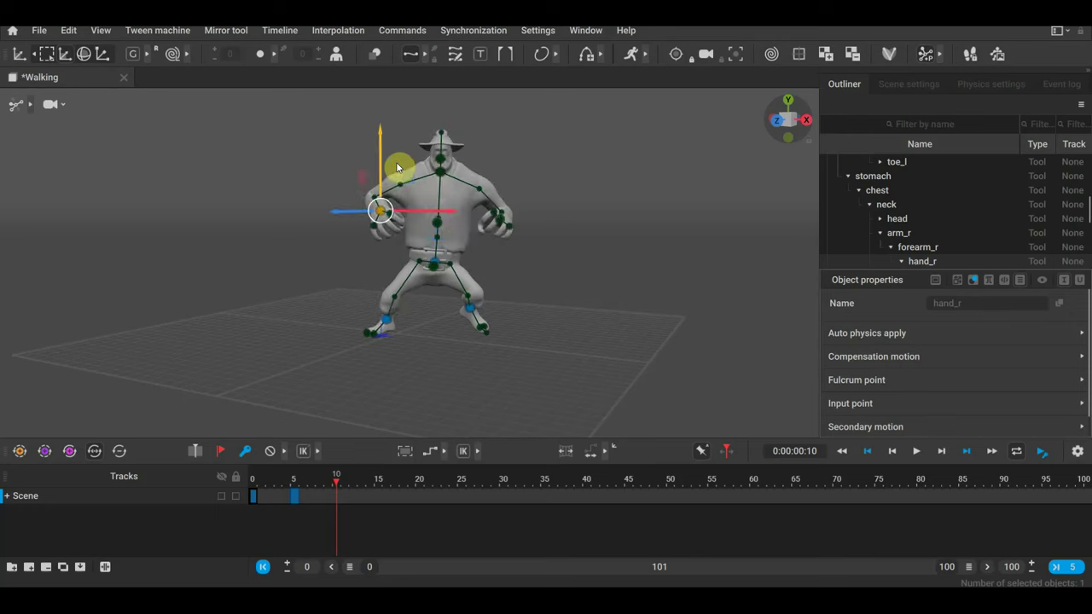
pyautogui.moveTo(382, 141); pyautogui.dragTo(383, 174)
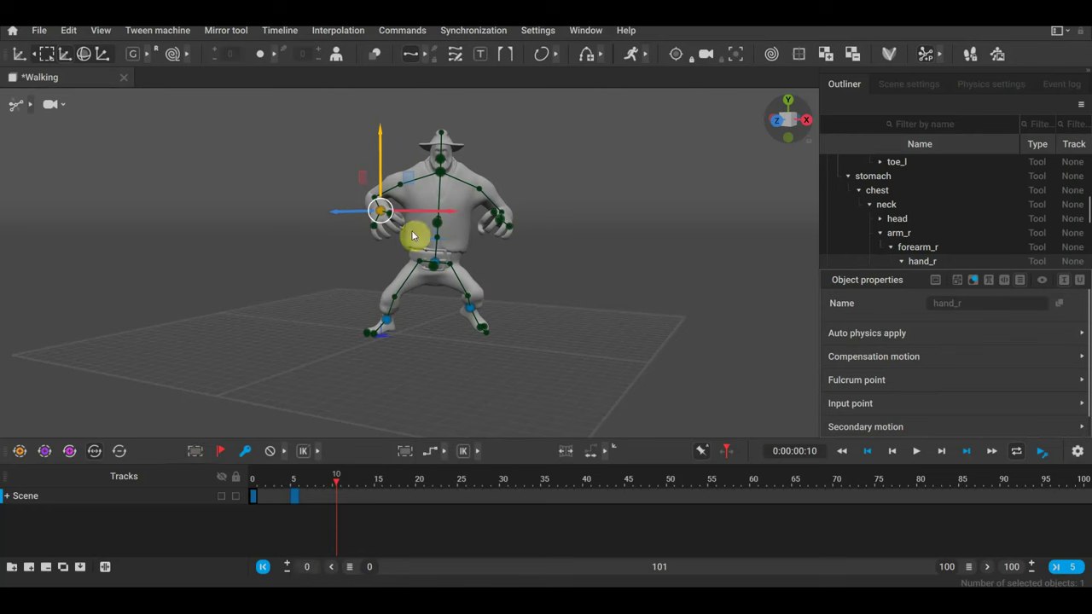
pyautogui.moveTo(381, 137); pyautogui.dragTo(380, 185)
pyautogui.hotkey('ctrl', 'z')
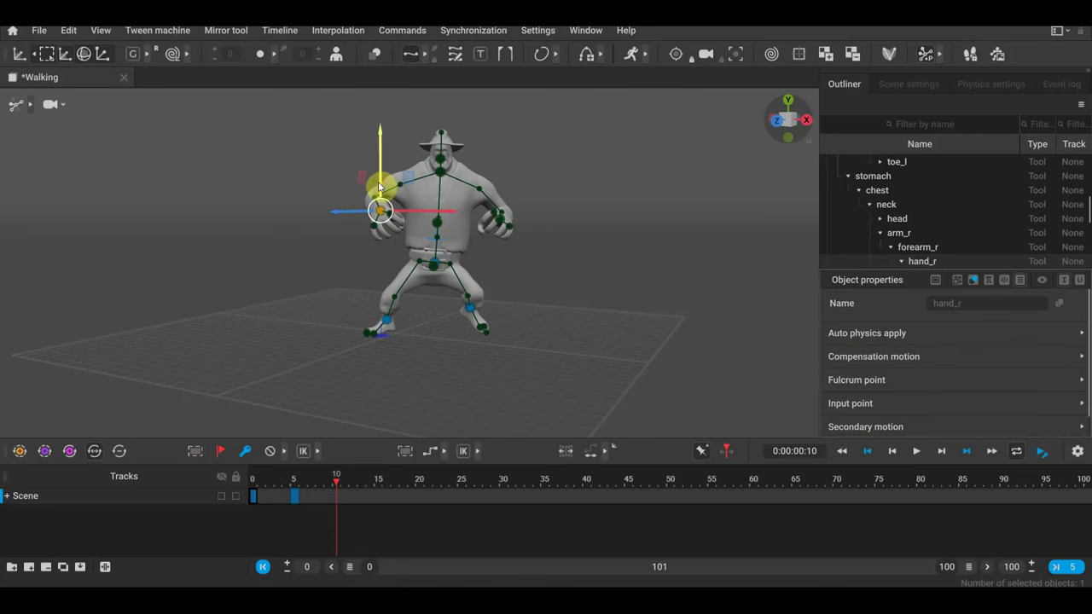
# Try the cycle options, lower hand_r, shift foot_l outward, then key frame 10
pyautogui.click(70, 451)
pyautogui.click(46, 452)
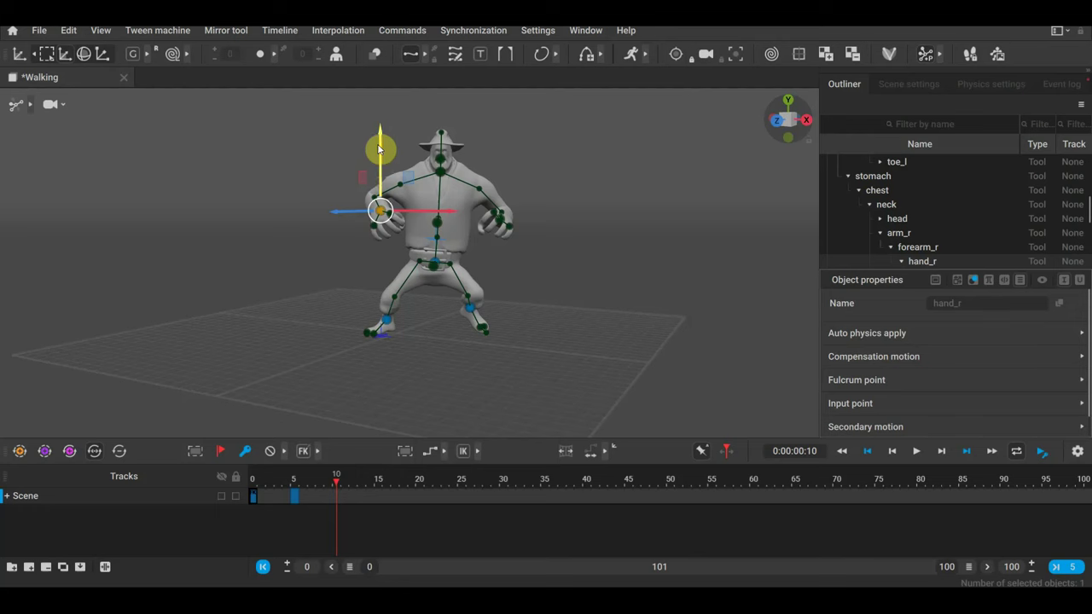
pyautogui.moveTo(381, 141); pyautogui.dragTo(383, 199)
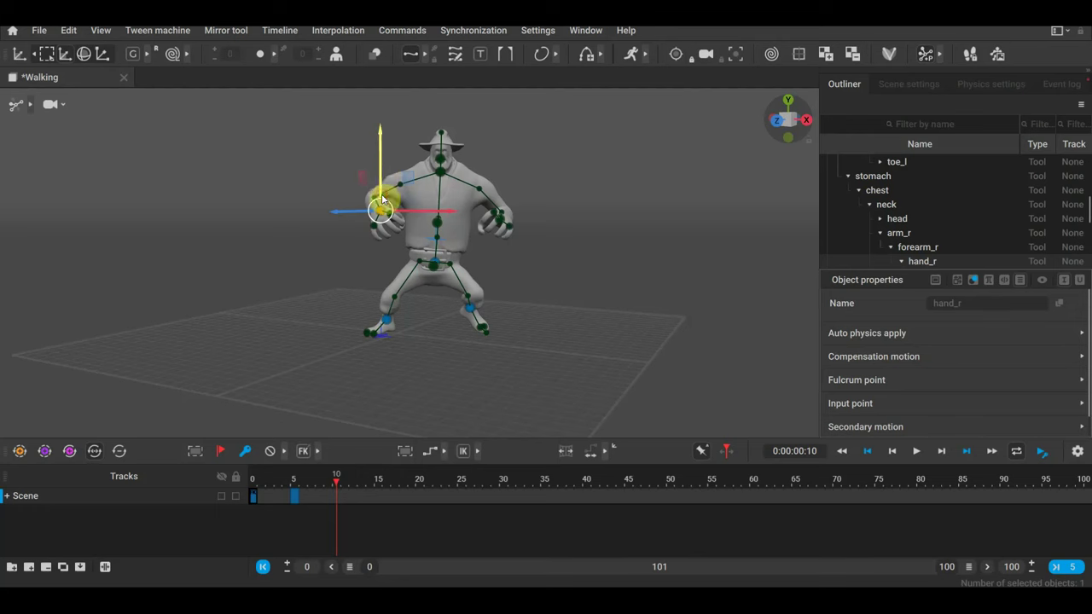
pyautogui.click(474, 316)
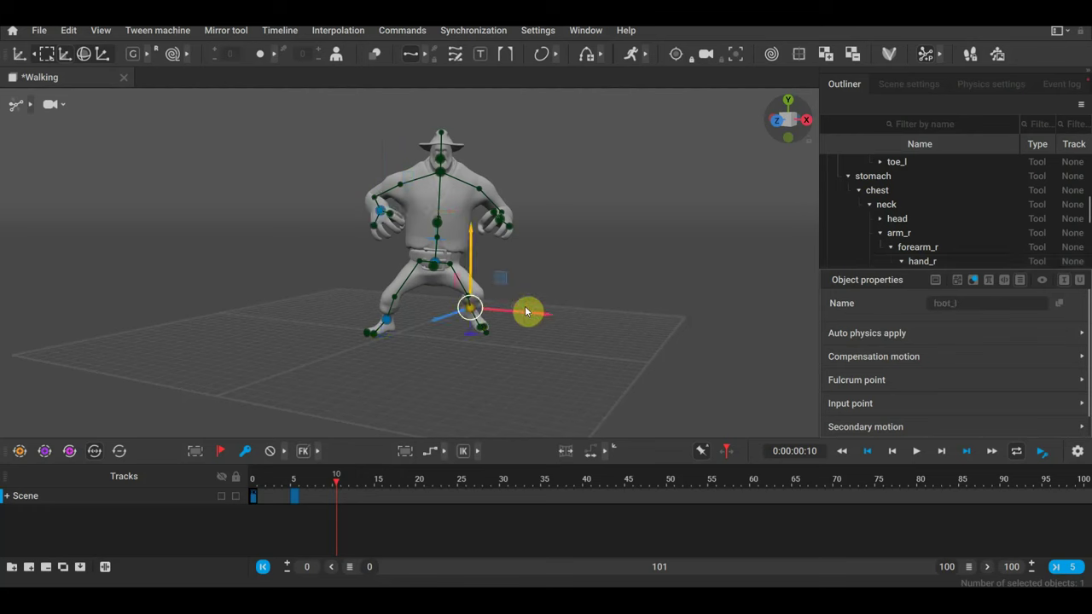
pyautogui.moveTo(416, 333)
pyautogui.mouseDown()
pyautogui.moveTo(398, 349)
pyautogui.moveTo(431, 342)
pyautogui.moveTo(388, 356)
pyautogui.mouseUp()
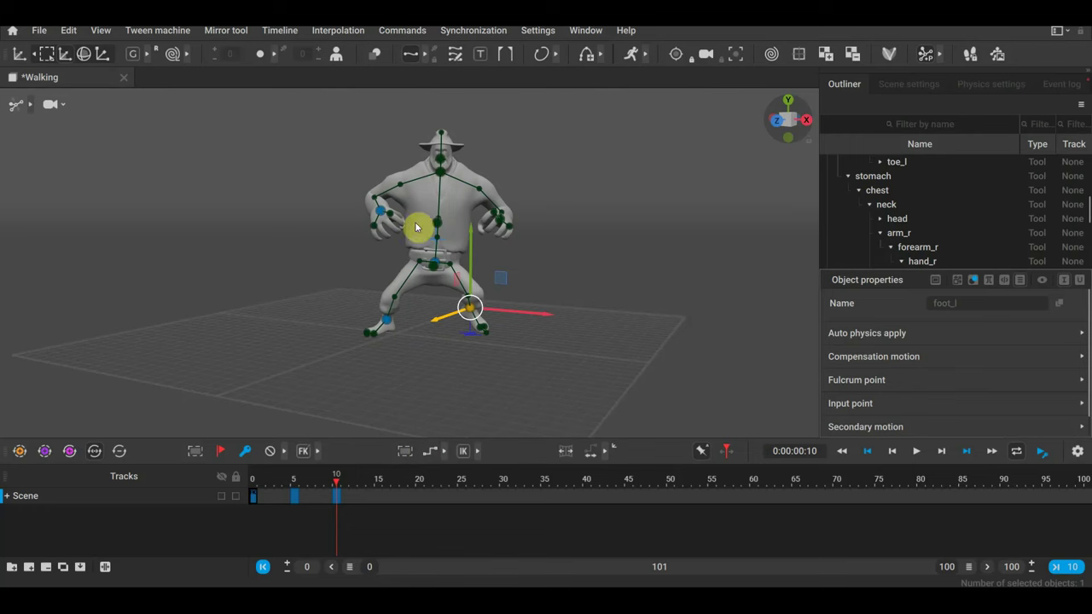
pyautogui.moveTo(602, 365); pyautogui.dragTo(251, 134)
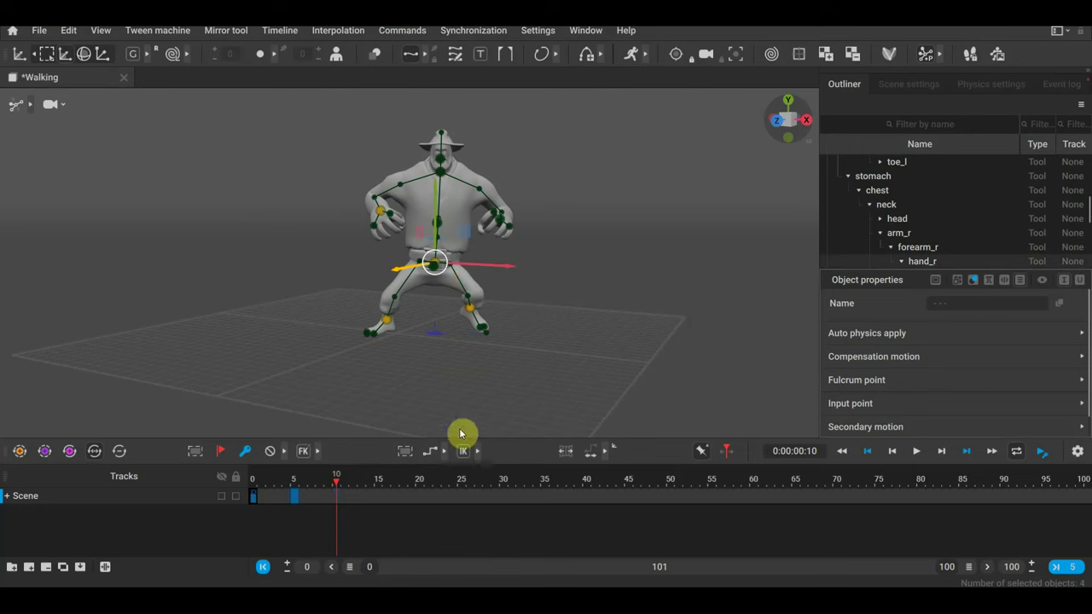
pyautogui.press('k')
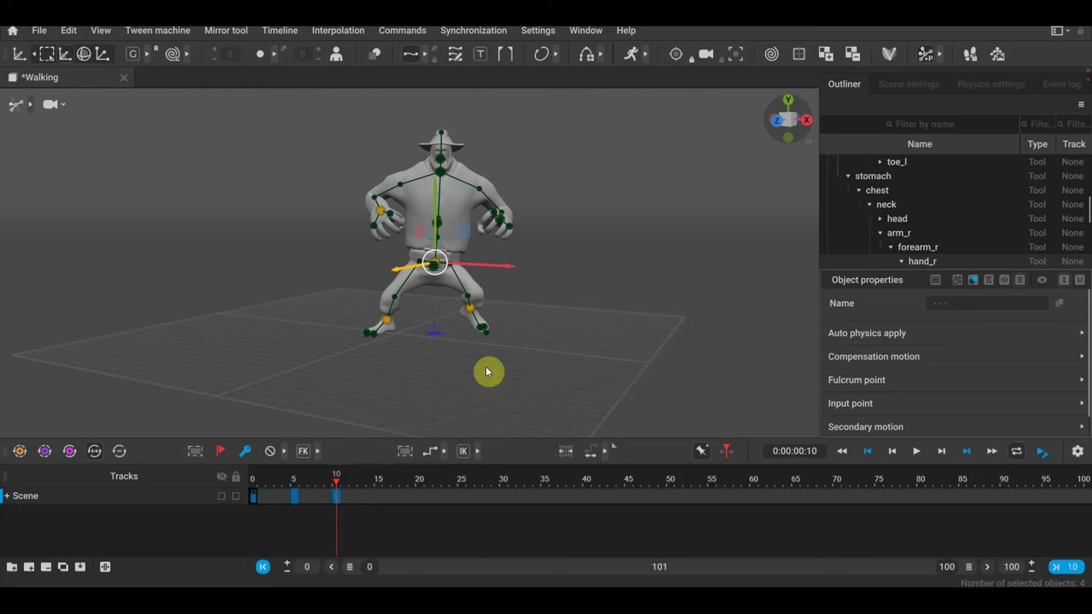
# Switch to Blender, show the N sidebar and select its CSC Bridge tab
pyautogui.click(398, 542)
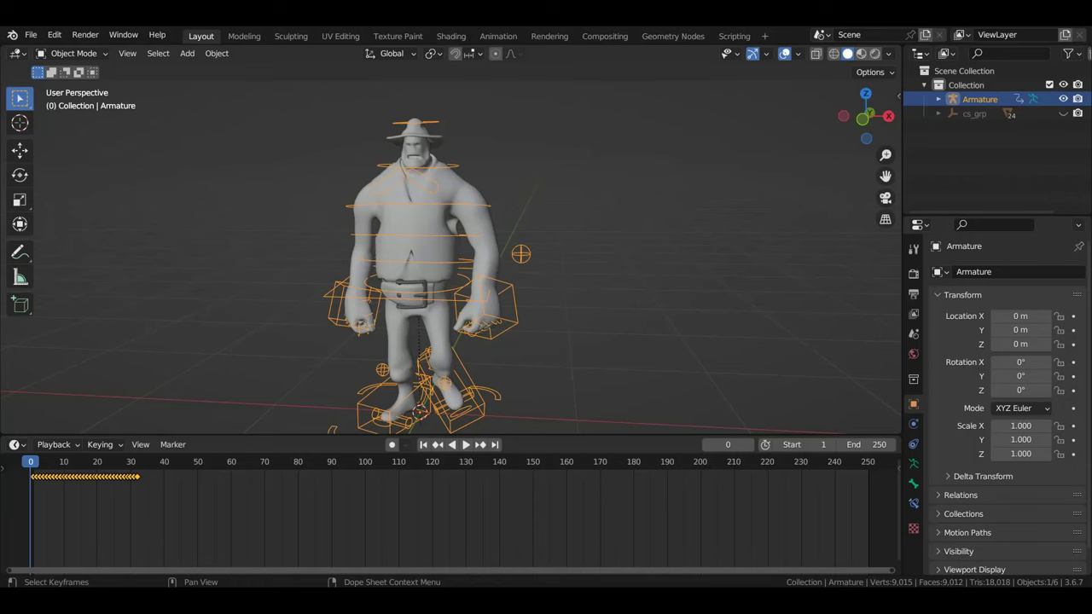
pyautogui.scroll(-2, 478, 230)
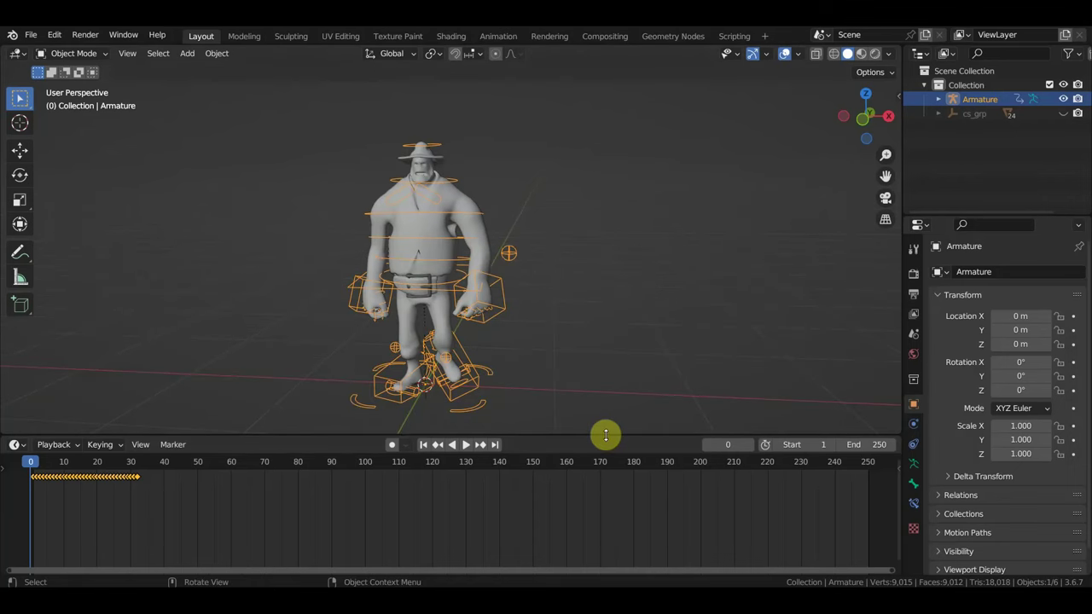
pyautogui.moveTo(605, 435); pyautogui.dragTo(605, 446)
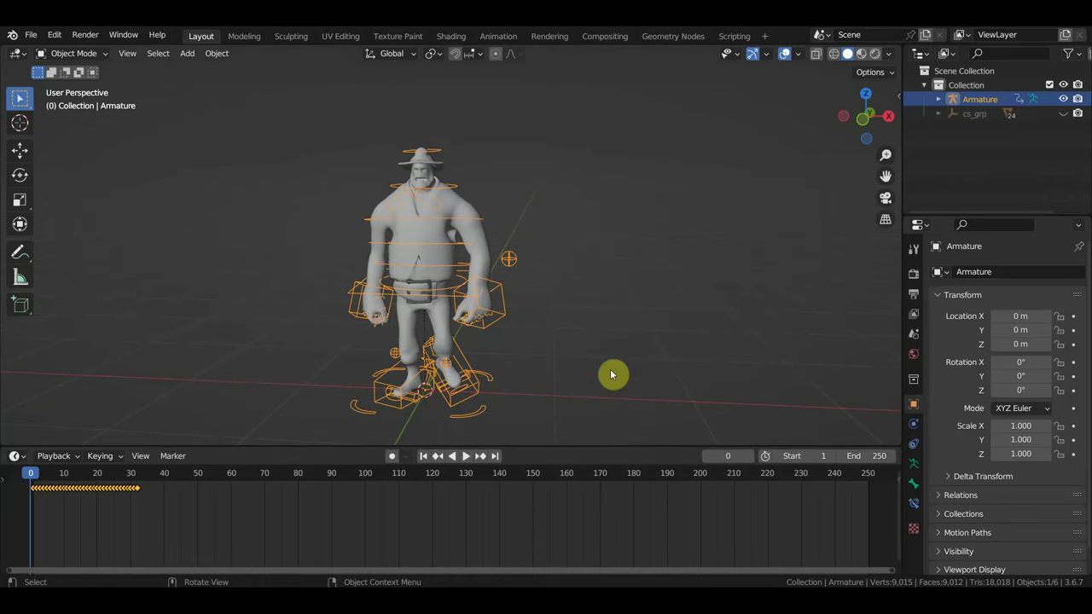
pyautogui.press('n')
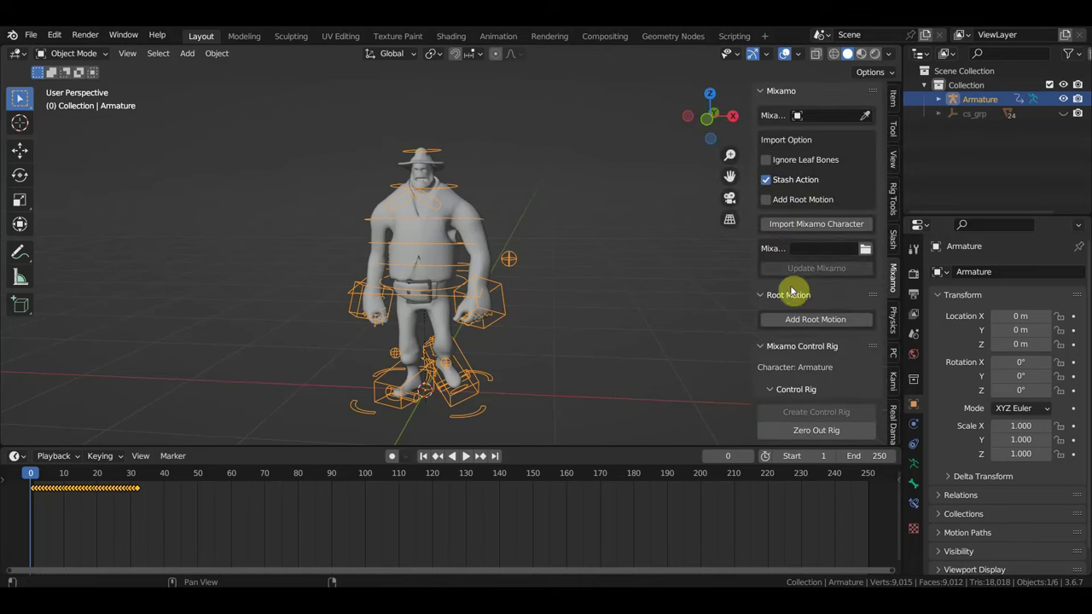
pyautogui.scroll(-3, 849, 341)
pyautogui.scroll(-3, 875, 384)
pyautogui.scroll(-3, 893, 410)
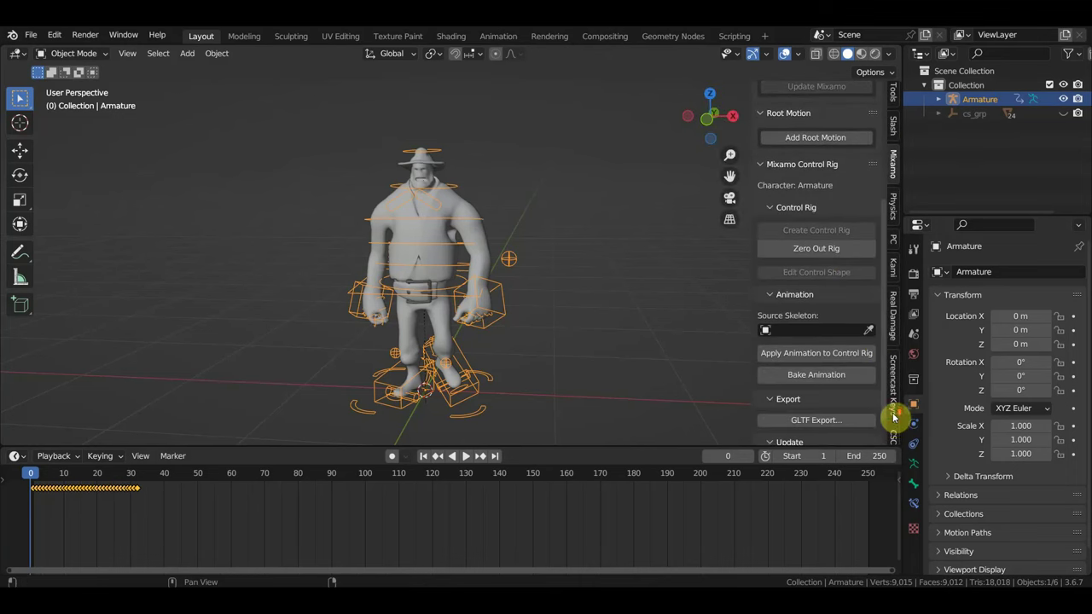
pyautogui.scroll(-3, 893, 417)
pyautogui.click(894, 420)
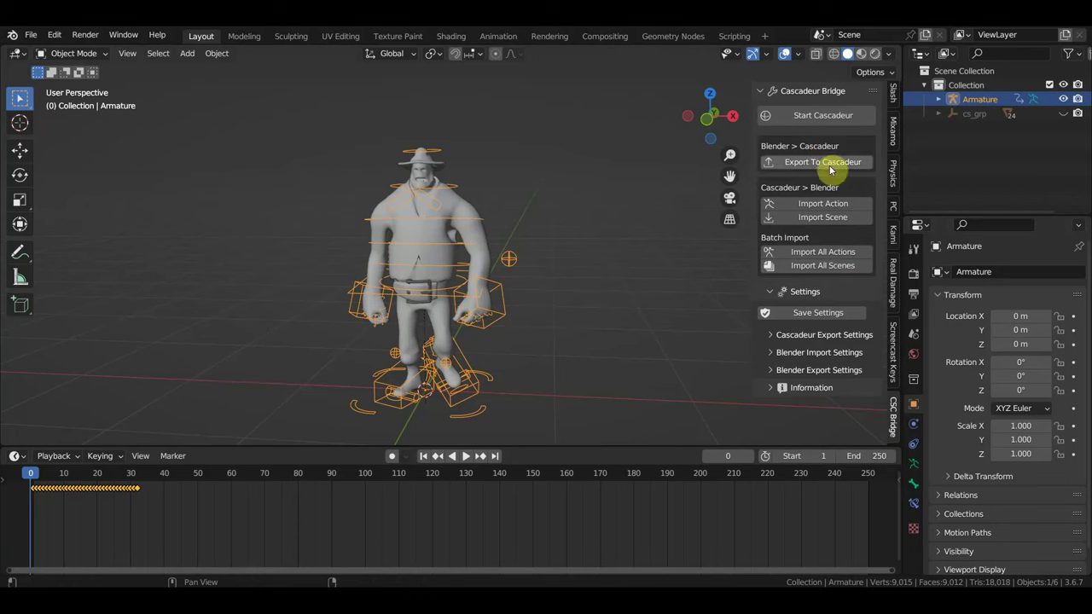
# Run Import All Actions and Import All Scenes from the Cascadeur Bridge panel
pyautogui.click(832, 254)
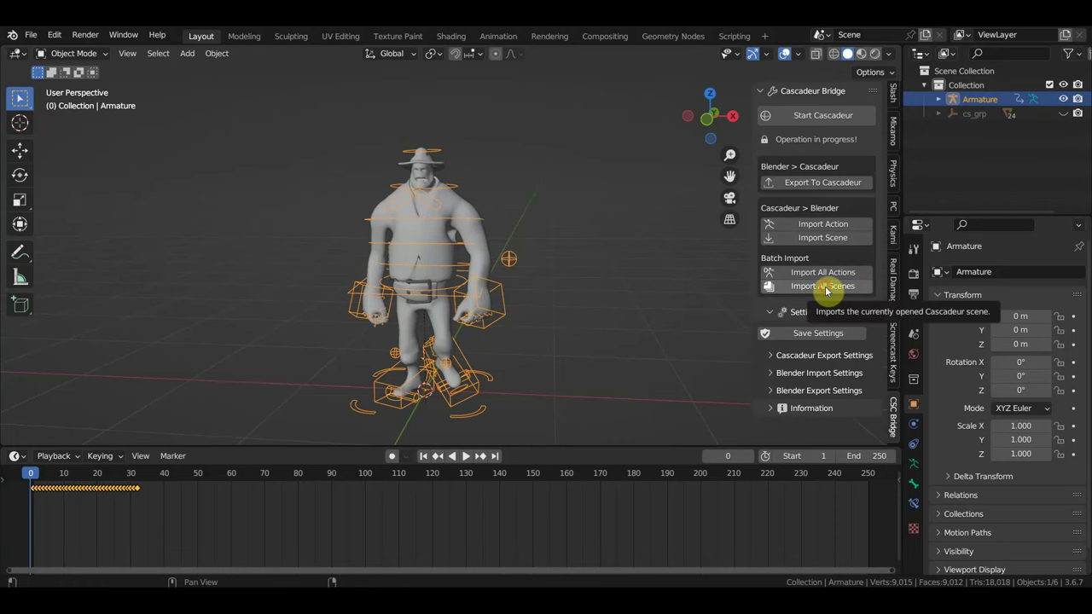
pyautogui.click(824, 288)
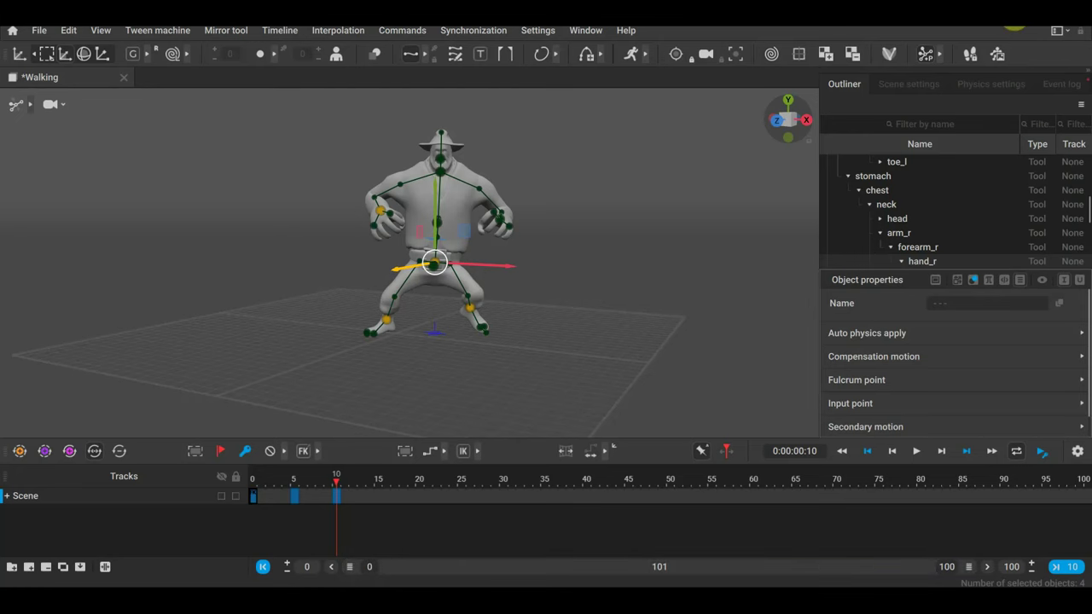
pyautogui.hotkey('alt', 'Tab')
pyautogui.moveTo(704, 176); pyautogui.dragTo(515, 258, button='middle')
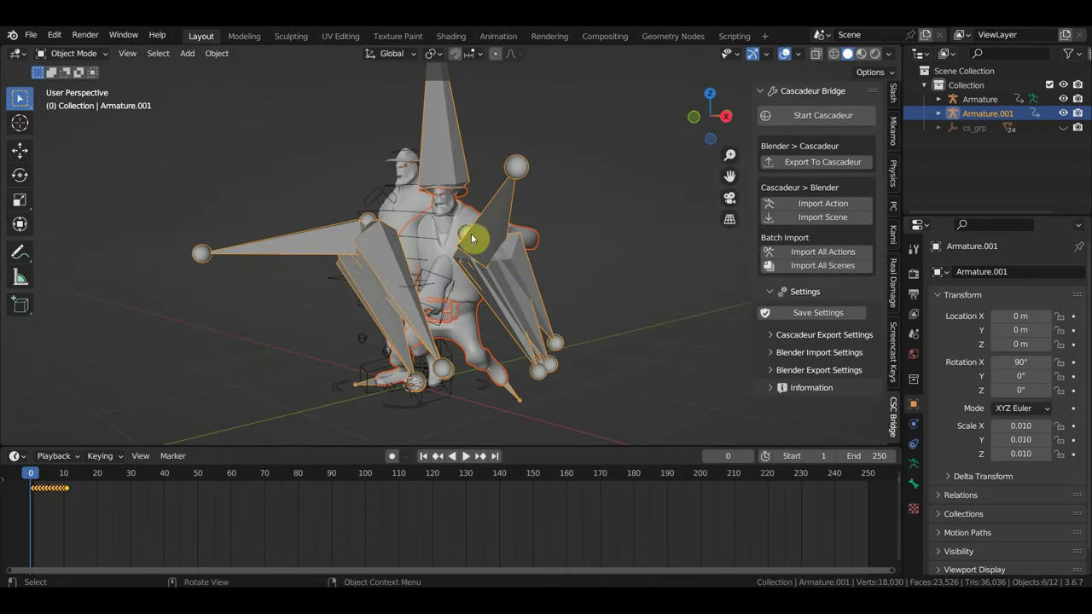
# Move Armature.001 along Y to -1.4639 m beside the original character
pyautogui.moveTo(515, 259)
pyautogui.mouseDown(button='middle')
pyautogui.moveTo(487, 256)
pyautogui.moveTo(497, 249)
pyautogui.moveTo(390, 248)
pyautogui.mouseUp(button='middle')
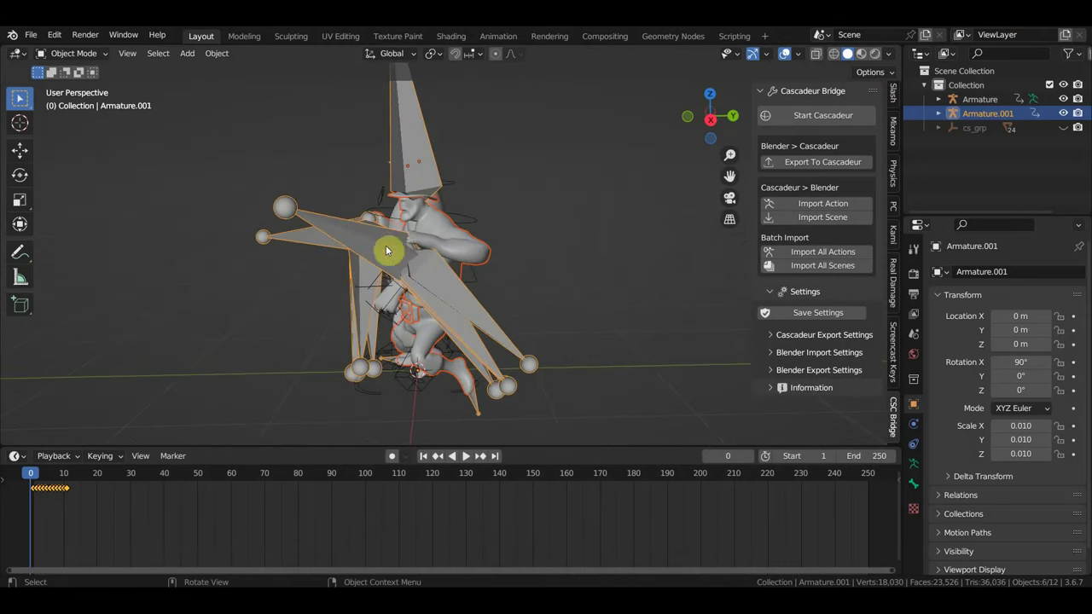
pyautogui.click(21, 150)
pyautogui.moveTo(473, 304); pyautogui.dragTo(299, 316)
pyautogui.moveTo(299, 316); pyautogui.dragTo(451, 315, button='middle')
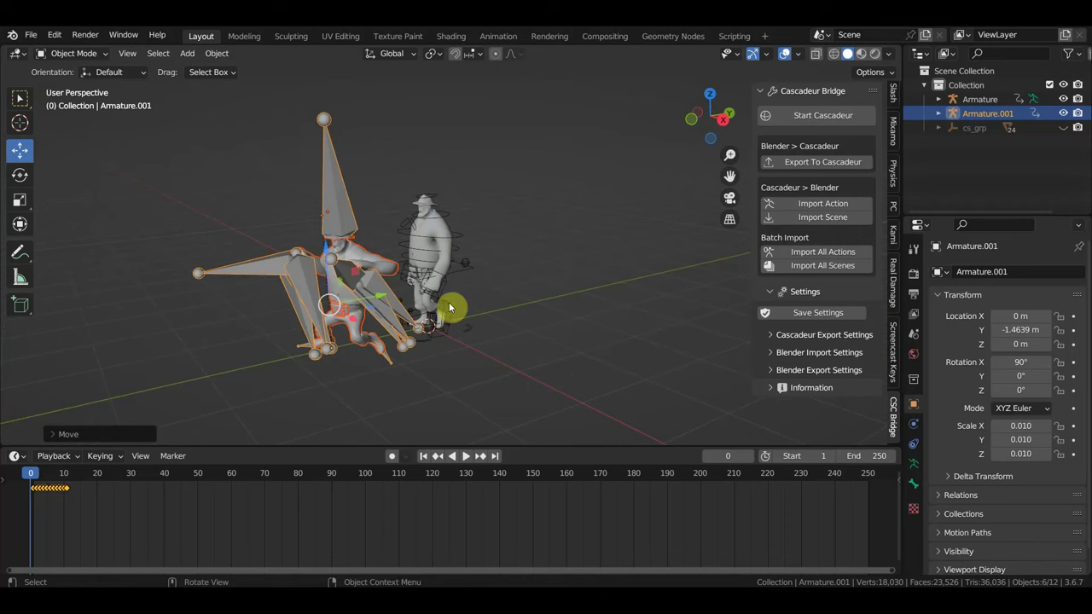
pyautogui.scroll(2, 448, 302)
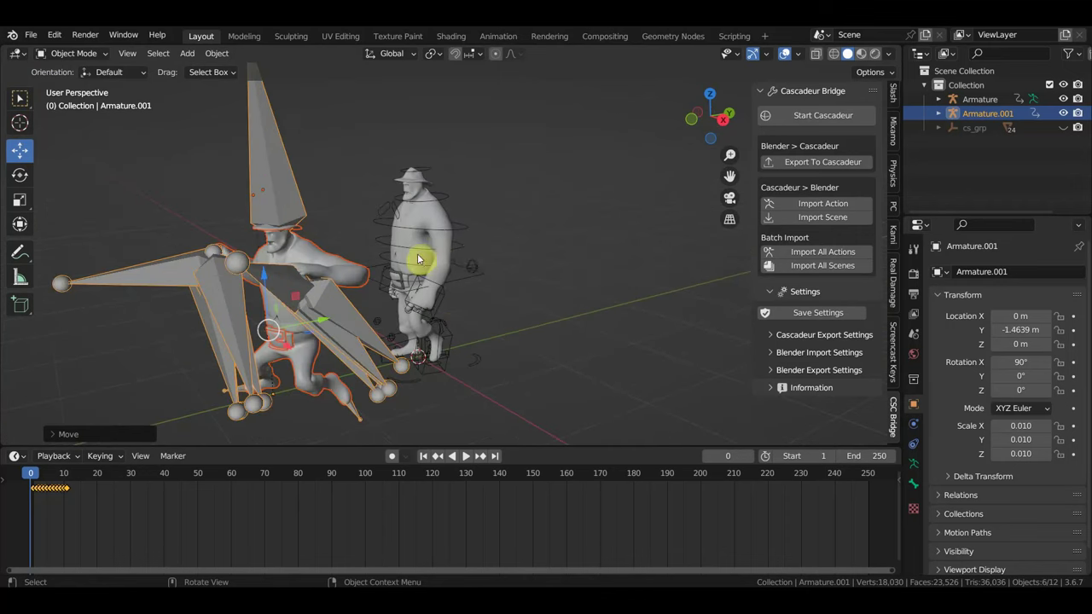
pyautogui.moveTo(418, 259); pyautogui.dragTo(571, 281, button='middle')
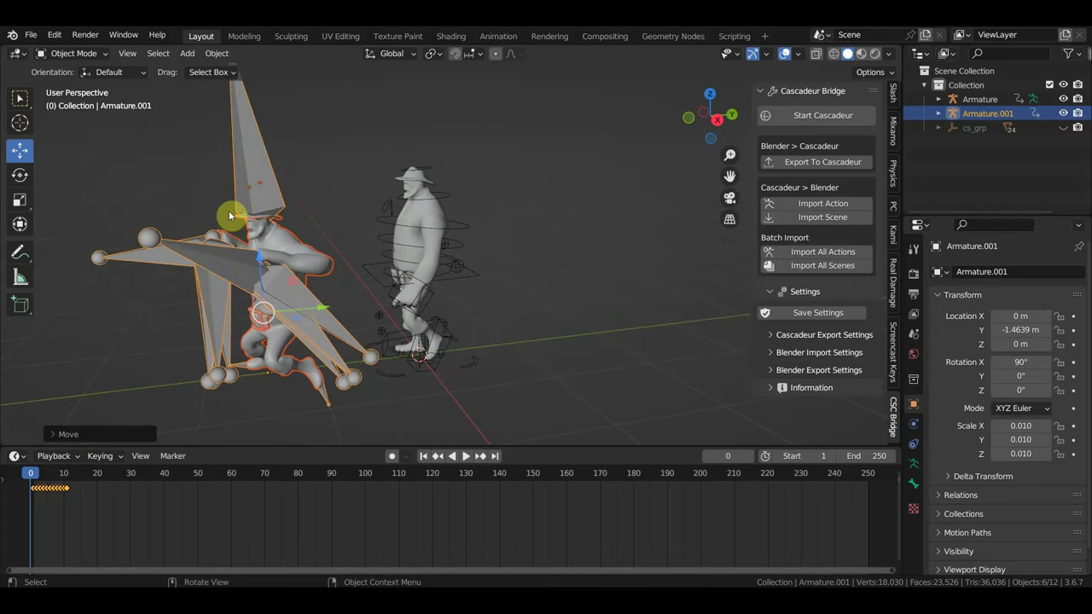
pyautogui.moveTo(336, 261); pyautogui.dragTo(347, 260, button='middle')
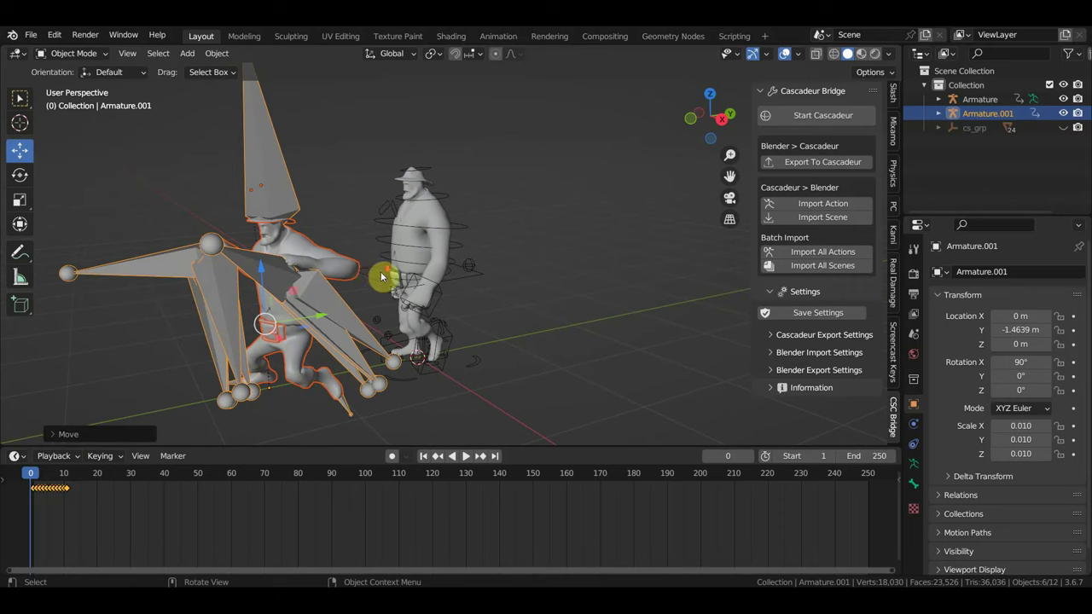
pyautogui.scroll(-2, 381, 276)
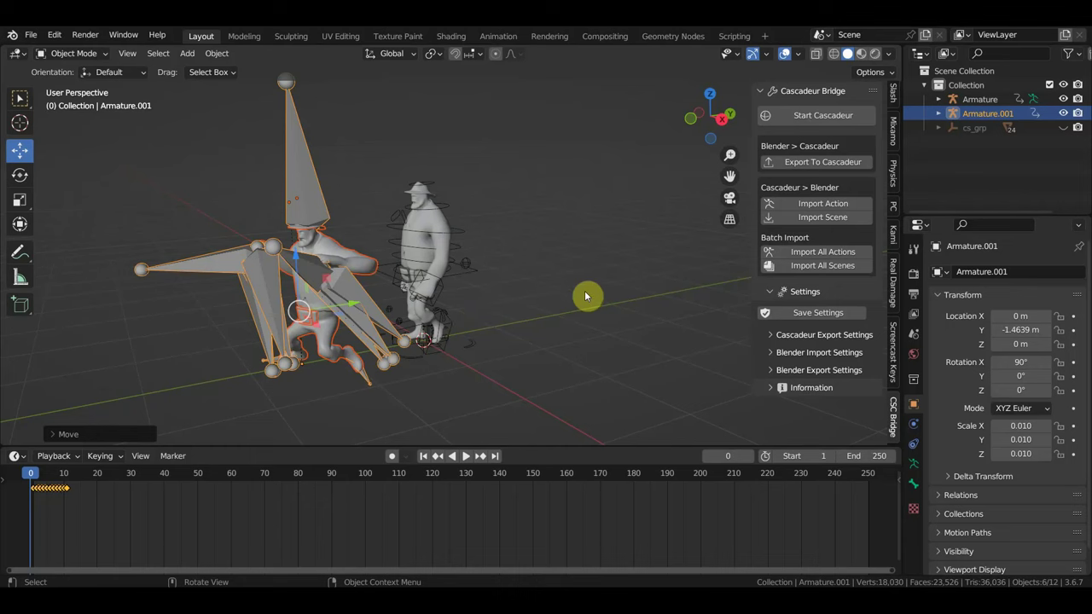
# Zoom and orbit the view to compare the two characters
pyautogui.scroll(1, 502, 288)
pyautogui.scroll(1, 522, 280)
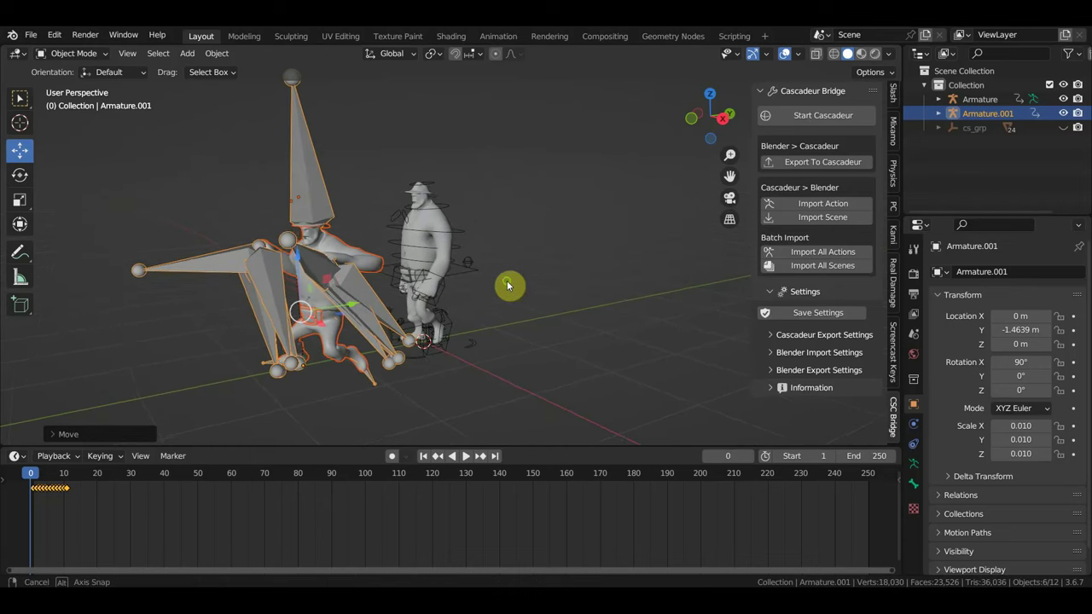
pyautogui.scroll(2, 507, 280)
pyautogui.scroll(-1, 587, 256)
pyautogui.scroll(-1, 512, 236)
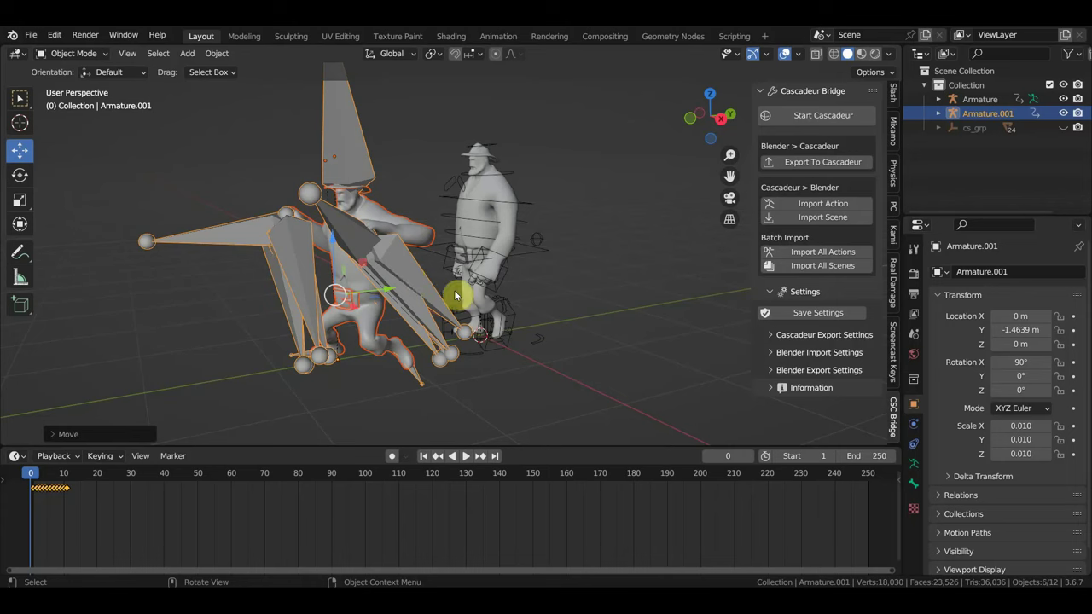
pyautogui.scroll(1, 454, 297)
pyautogui.moveTo(503, 212)
pyautogui.mouseDown(button='middle')
pyautogui.moveTo(324, 225)
pyautogui.moveTo(309, 170)
pyautogui.mouseUp(button='middle')
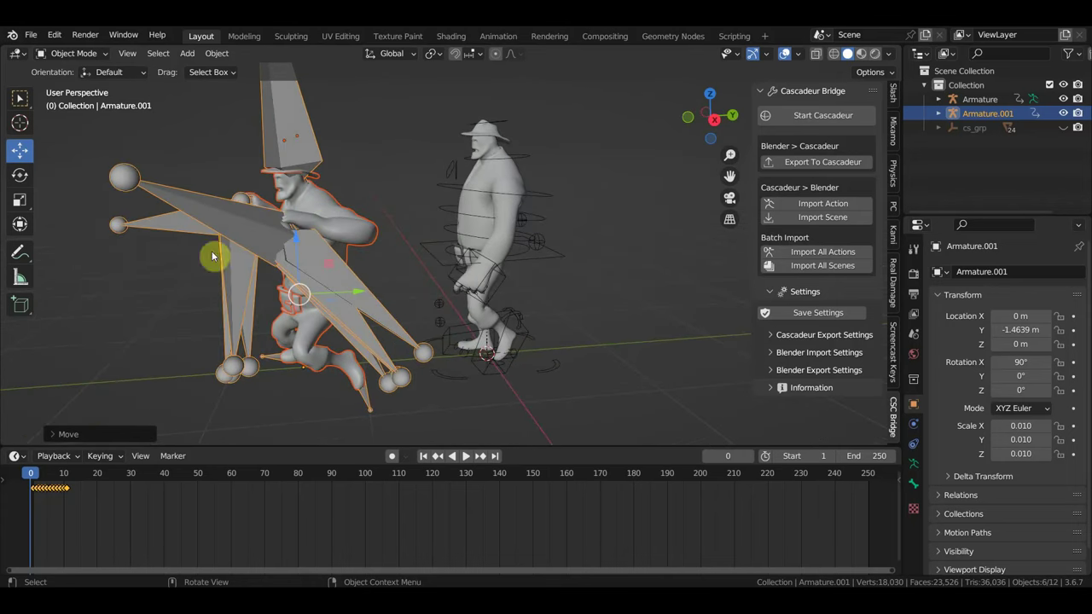
pyautogui.moveTo(310, 232); pyautogui.dragTo(317, 231, button='middle')
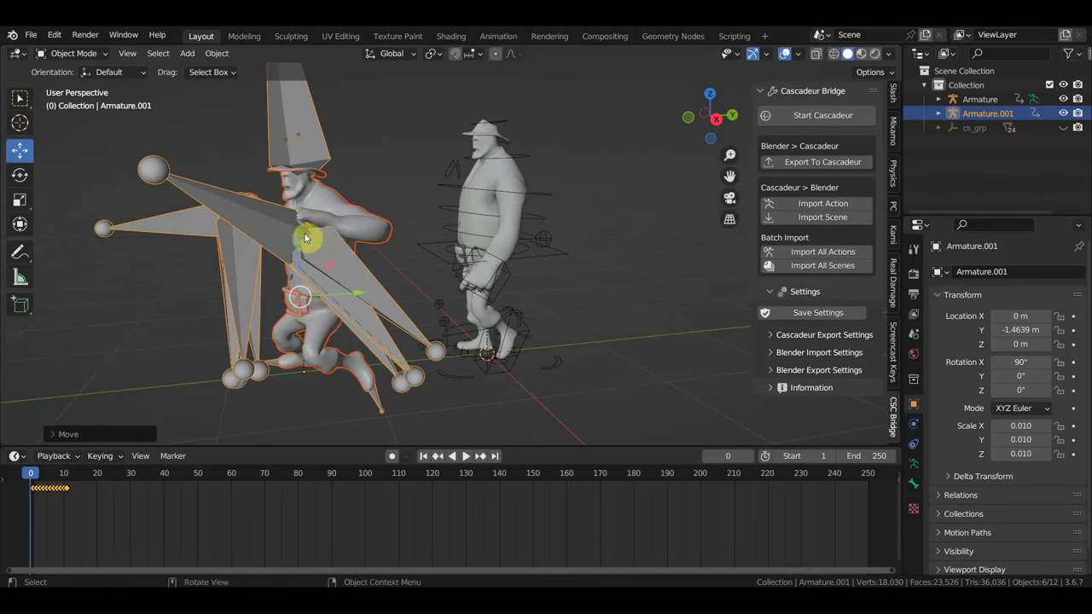
# Select the control-rig Armature and bring up the Mixamo sidebar tools
pyautogui.click(528, 261)
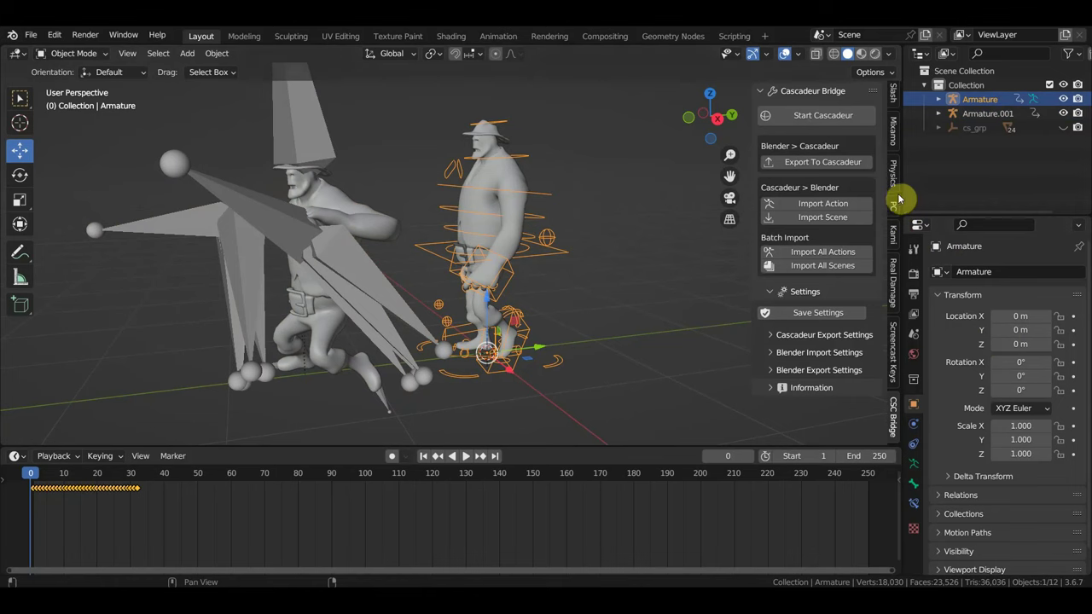
pyautogui.scroll(2, 896, 243)
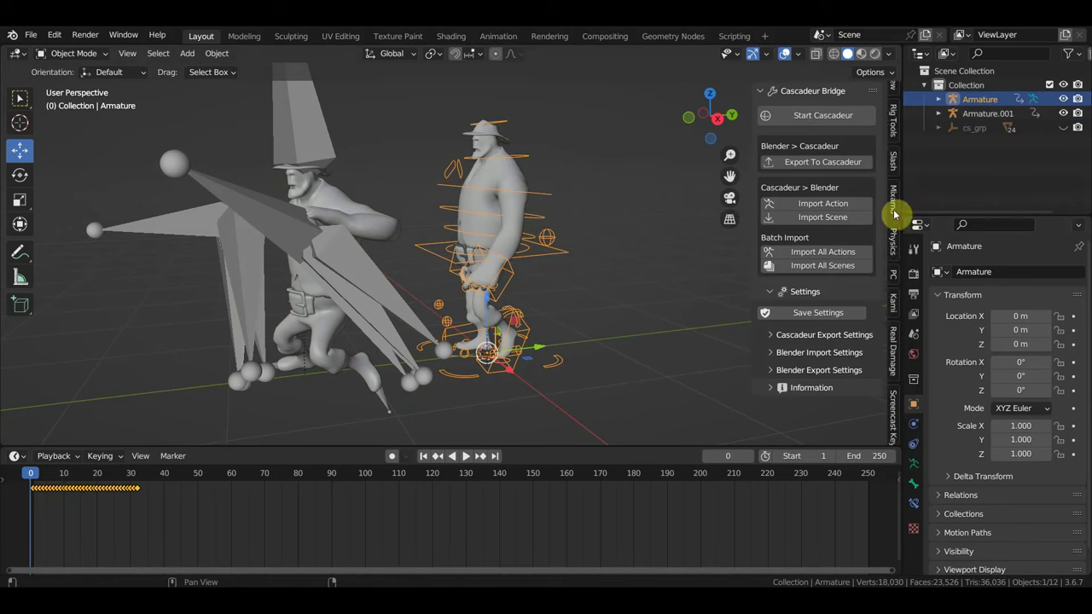
pyautogui.click(894, 213)
pyautogui.scroll(-3, 793, 324)
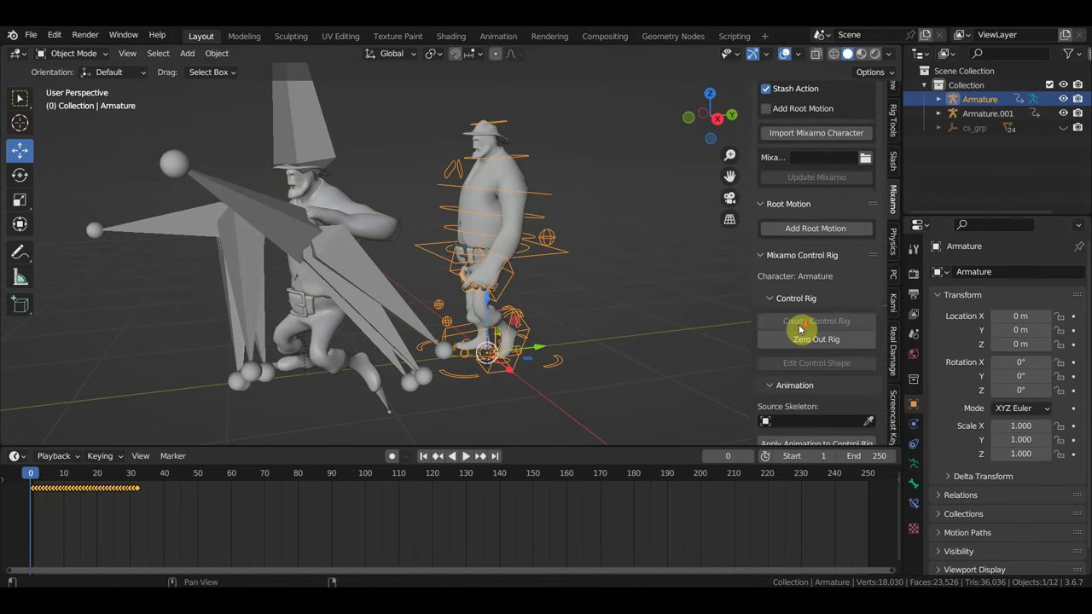
pyautogui.scroll(-2, 802, 350)
pyautogui.scroll(-2, 815, 363)
pyautogui.scroll(-1, 817, 358)
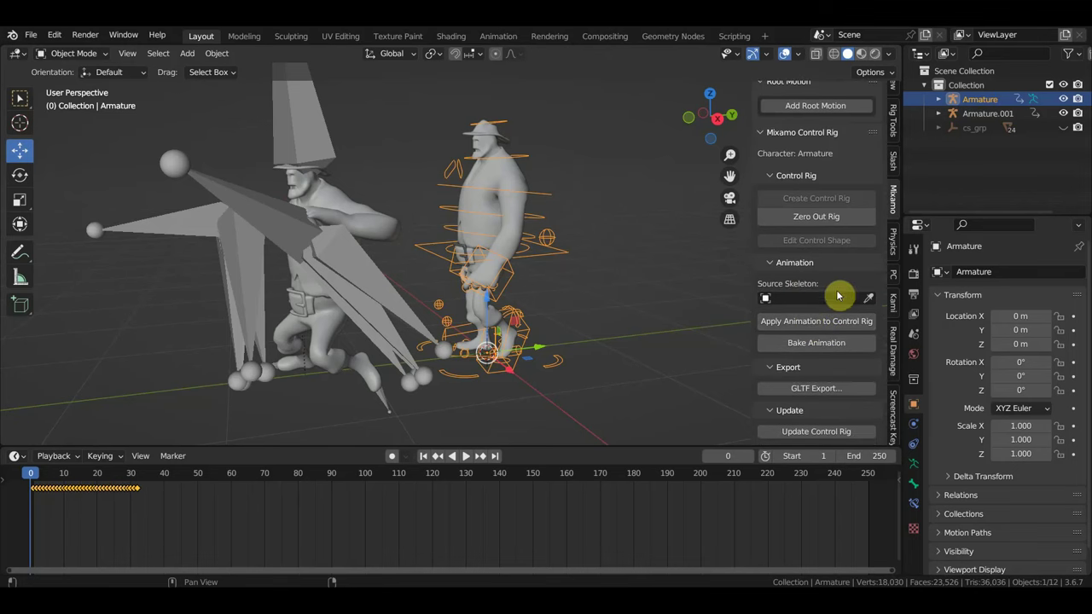
pyautogui.scroll(1, 518, 244)
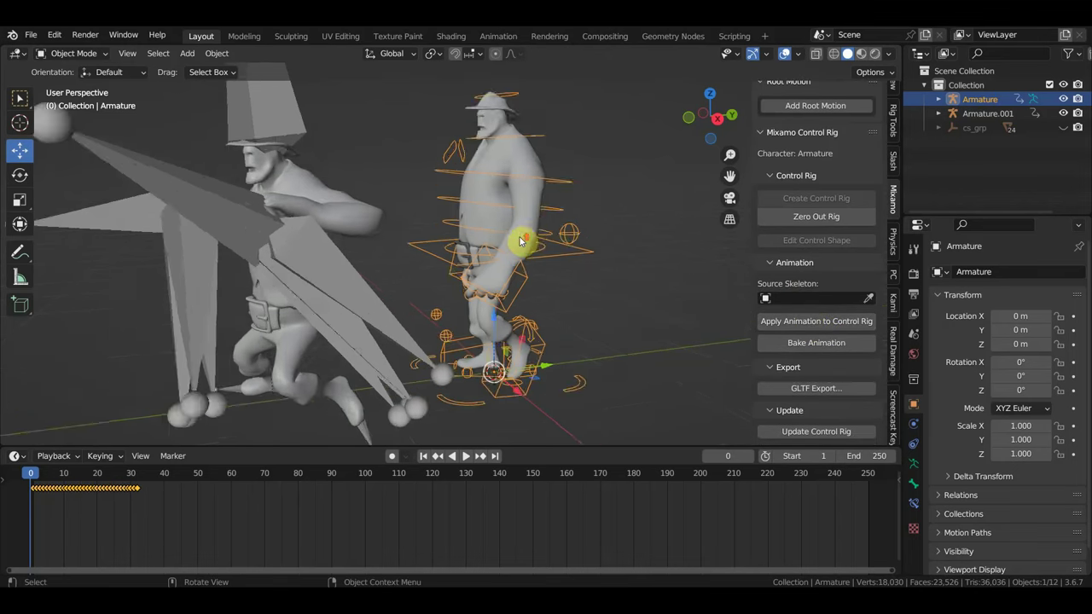
pyautogui.scroll(2, 545, 243)
pyautogui.scroll(1, 554, 244)
pyautogui.scroll(1, 545, 245)
pyautogui.scroll(-5, 544, 244)
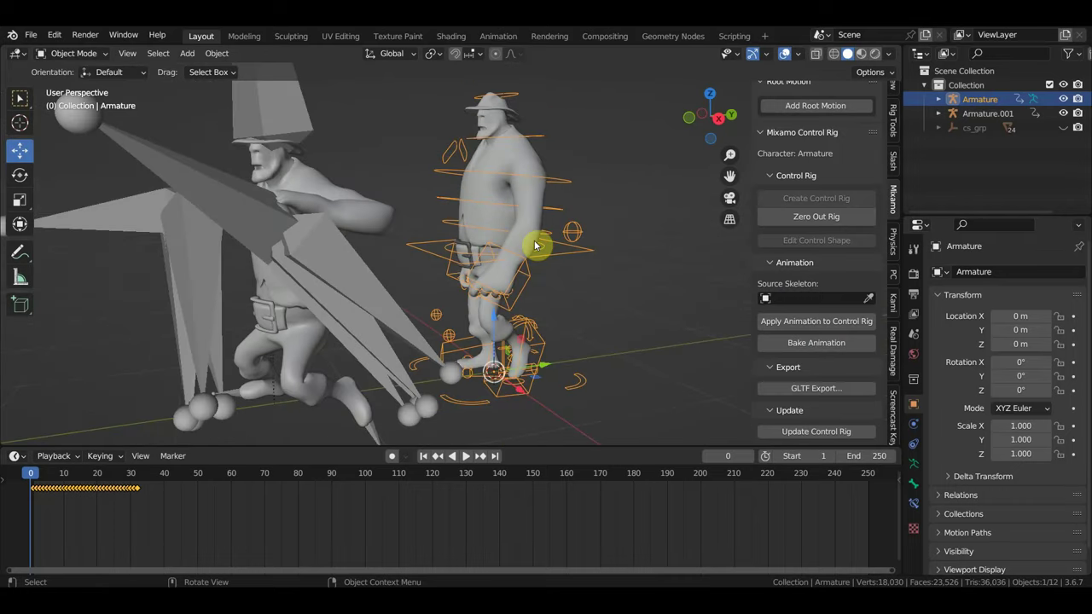
# Enable In Front viewport display for both Armature.001 and the control-rig Armature
pyautogui.click(336, 264)
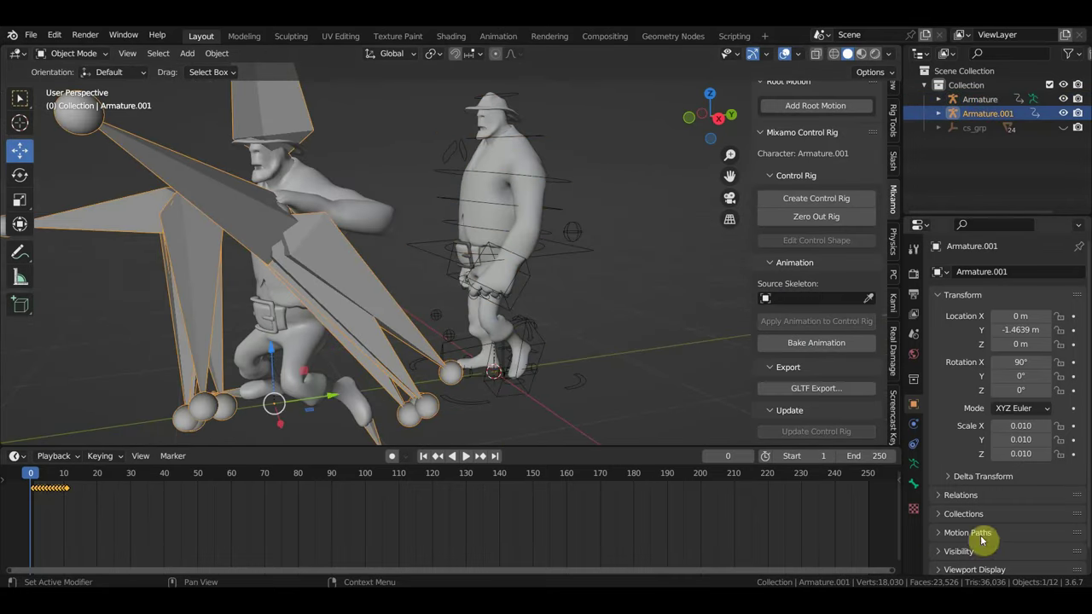
pyautogui.click(914, 463)
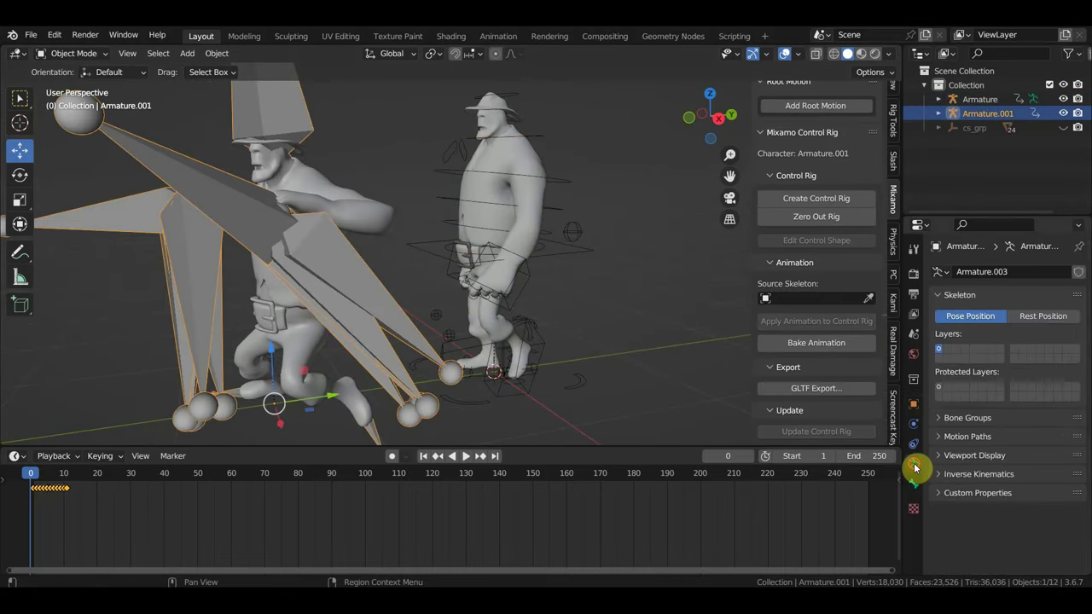
pyautogui.click(973, 454)
pyautogui.click(996, 540)
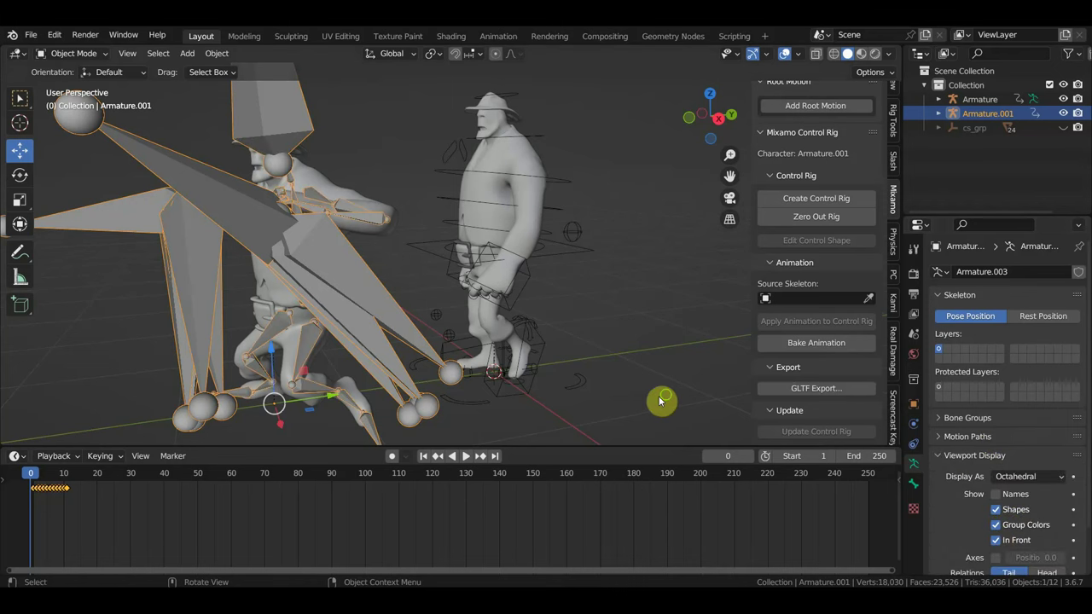
pyautogui.moveTo(658, 402)
pyautogui.mouseDown(button='middle')
pyautogui.moveTo(643, 414)
pyautogui.moveTo(565, 389)
pyautogui.moveTo(628, 344)
pyautogui.moveTo(616, 315)
pyautogui.mouseUp(button='middle')
pyautogui.scroll(3, 566, 390)
pyautogui.click(602, 288)
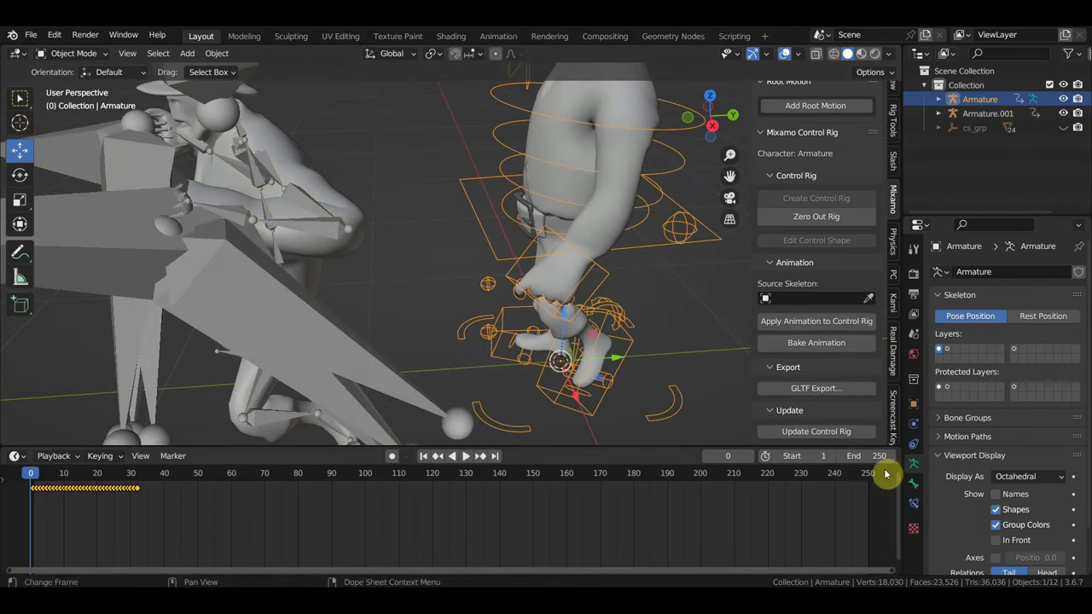
pyautogui.click(994, 540)
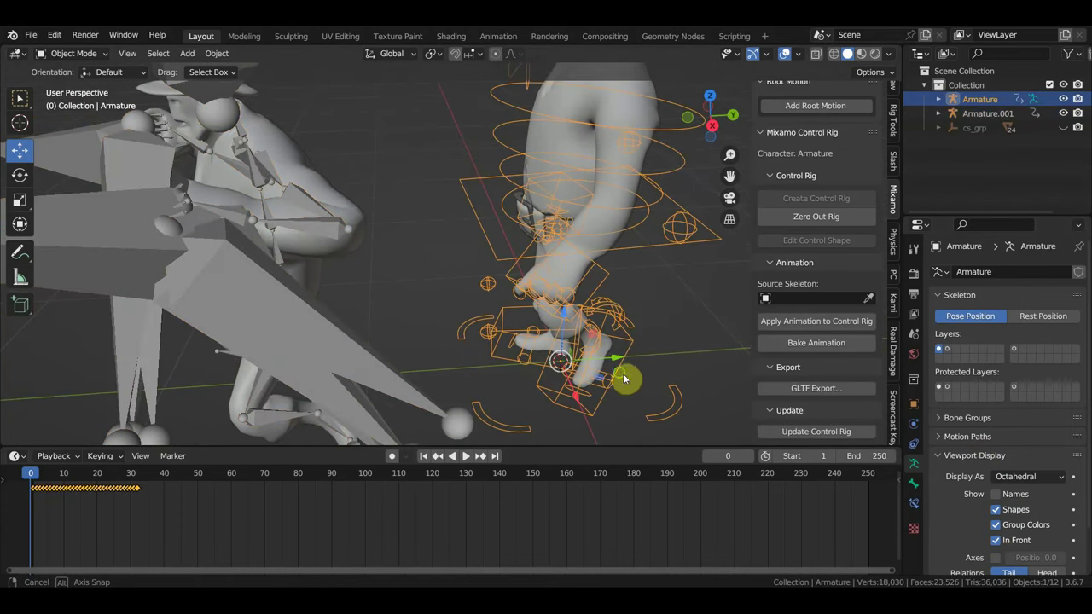
# Eyedrop Armature.001 as the control rig's Source Skeleton
pyautogui.moveTo(623, 378)
pyautogui.mouseDown(button='middle')
pyautogui.moveTo(614, 370)
pyautogui.moveTo(616, 288)
pyautogui.mouseUp(button='middle')
pyautogui.moveTo(389, 268); pyautogui.dragTo(397, 288, button='middle')
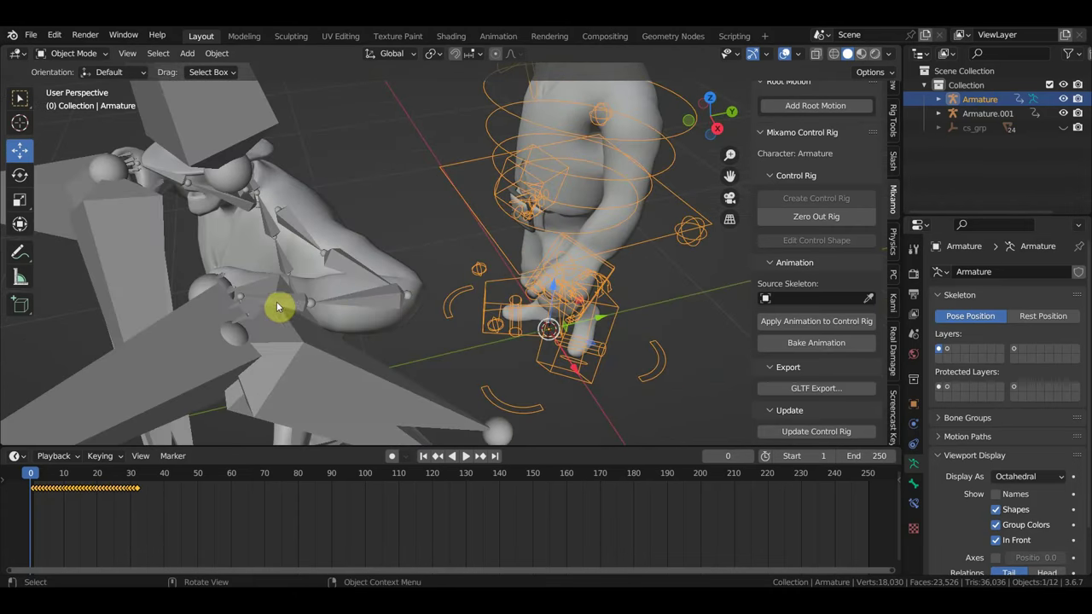
pyautogui.click(869, 297)
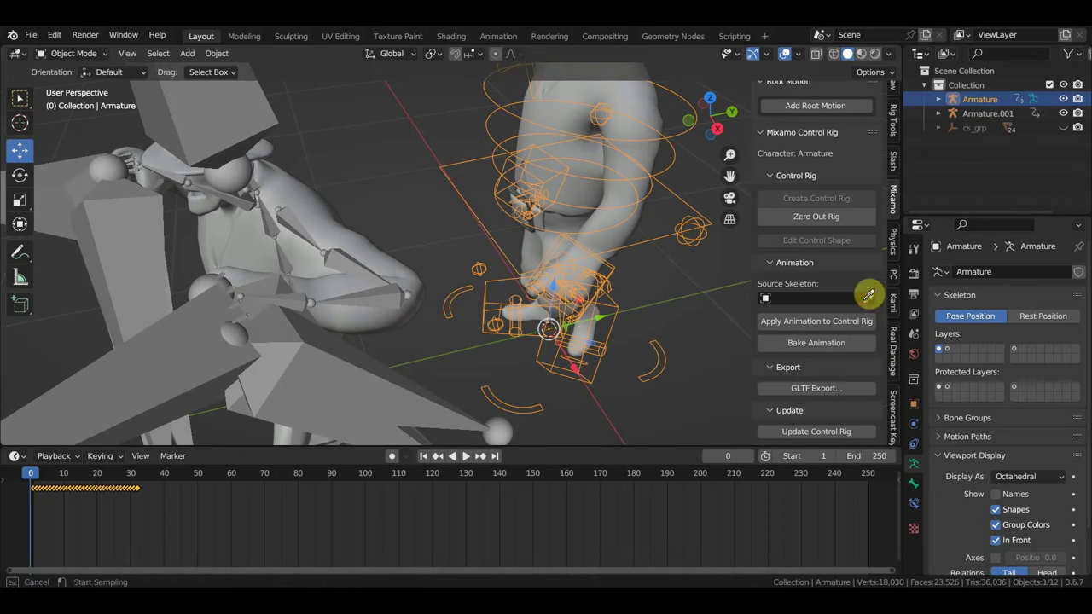
pyautogui.click(300, 307)
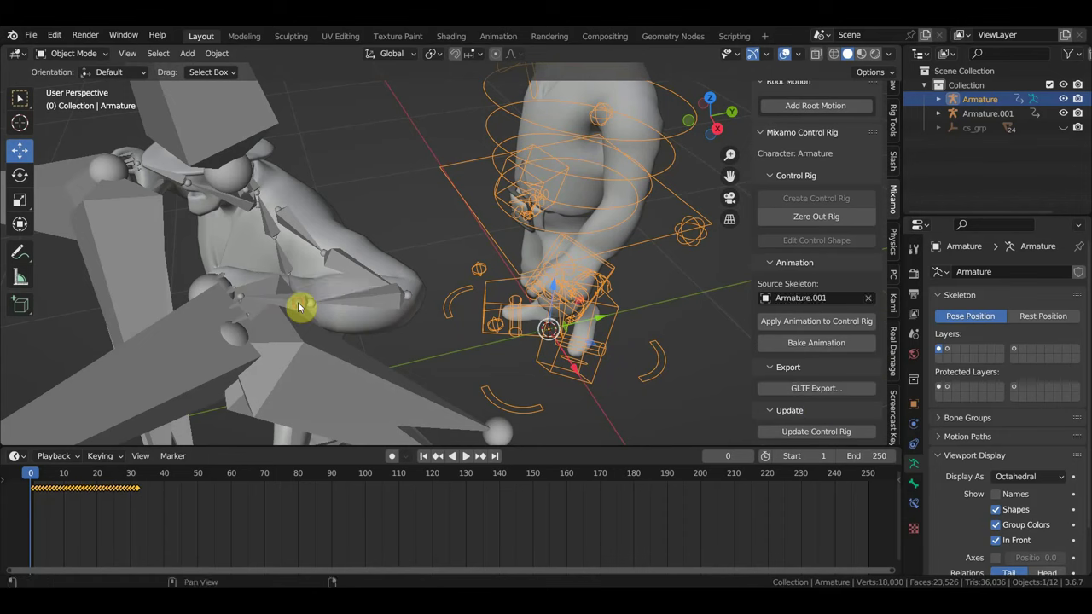
# Apply Armature.001's animation to the control rig and box-select Armature.001 to inspect its pose
pyautogui.click(813, 322)
pyautogui.moveTo(600, 367); pyautogui.dragTo(560, 318, button='middle')
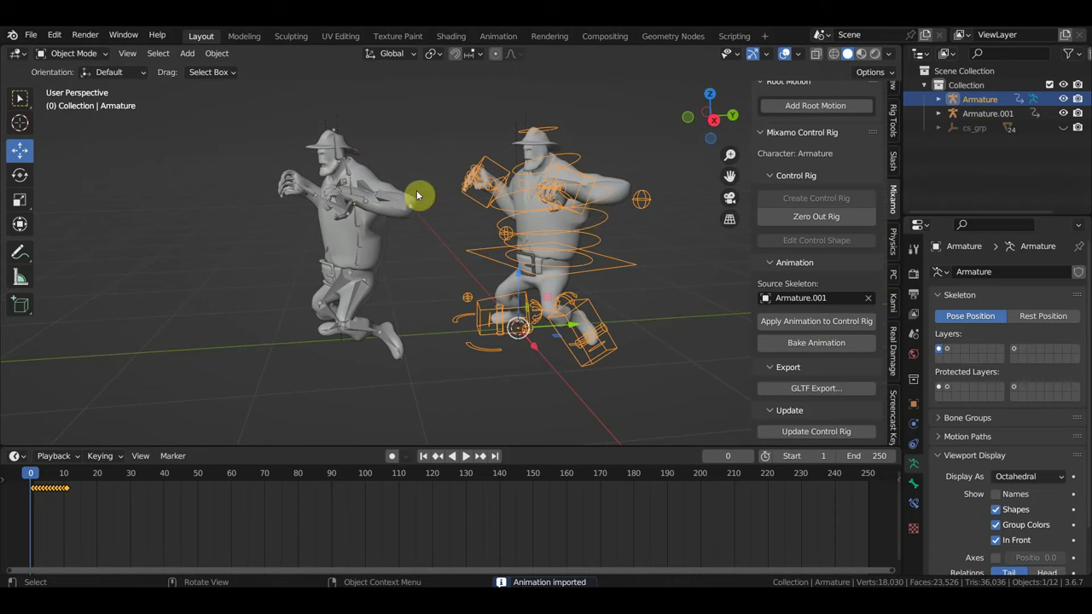
pyautogui.moveTo(403, 375); pyautogui.dragTo(275, 114)
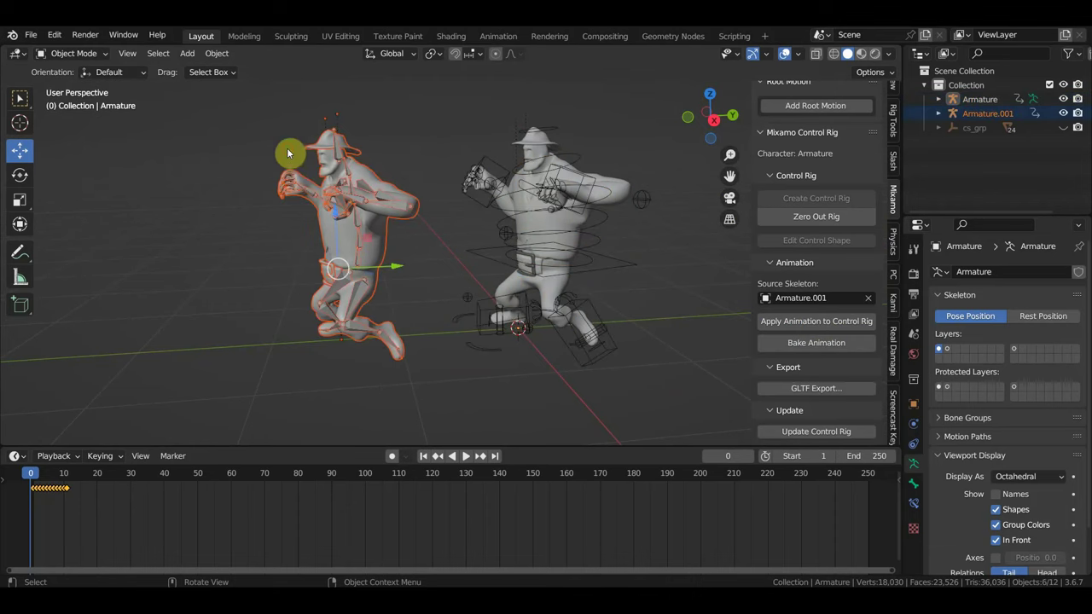
pyautogui.moveTo(542, 291); pyautogui.dragTo(562, 282, button='middle')
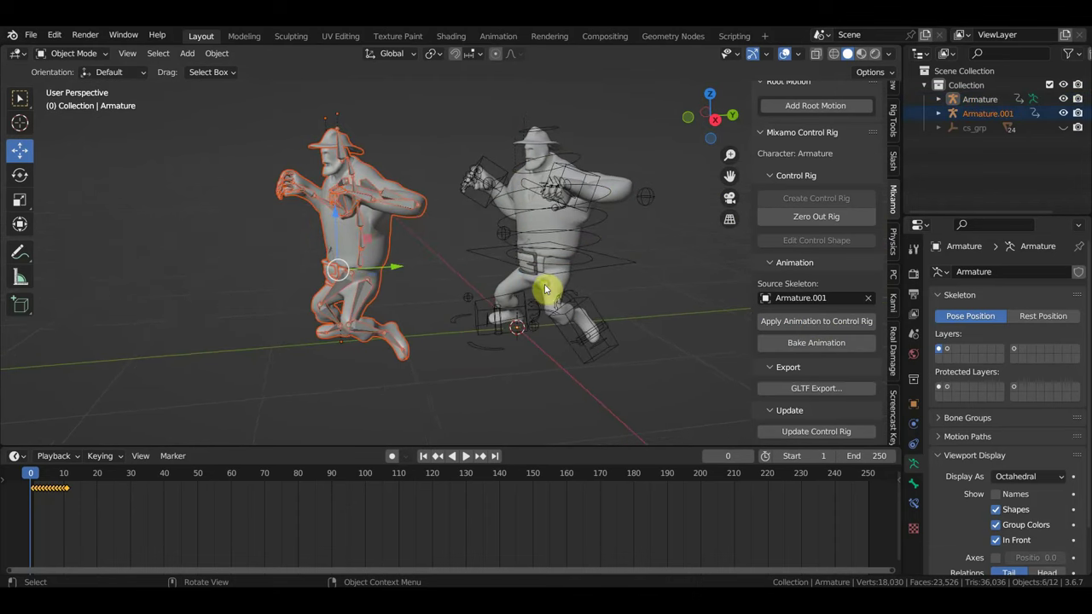
pyautogui.scroll(5, 188, 227)
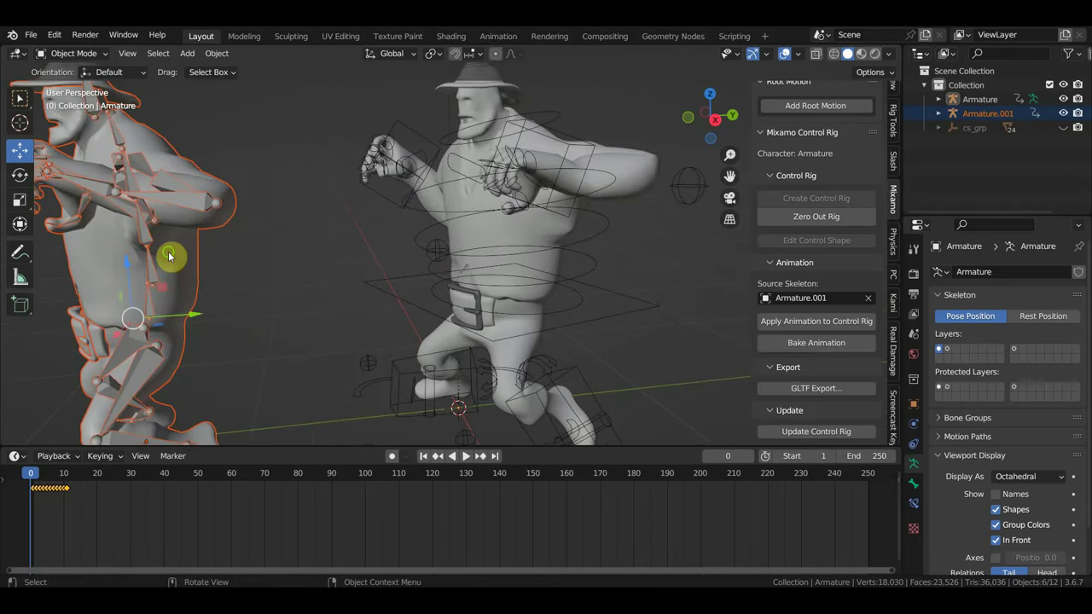
pyautogui.scroll(2, 216, 255)
pyautogui.moveTo(216, 255); pyautogui.dragTo(213, 261, button='middle')
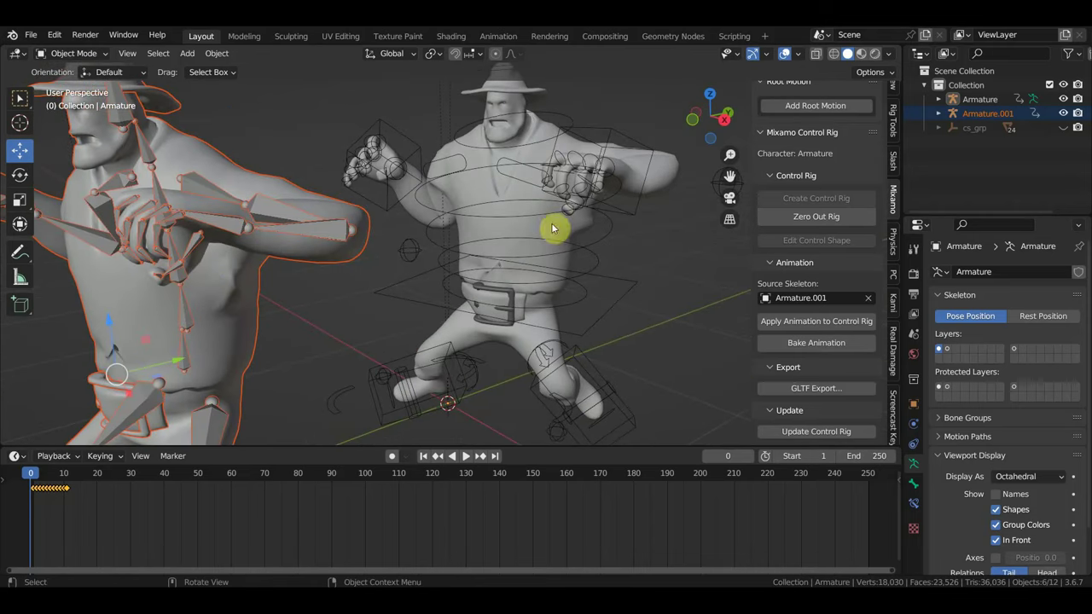
pyautogui.scroll(-1, 562, 147)
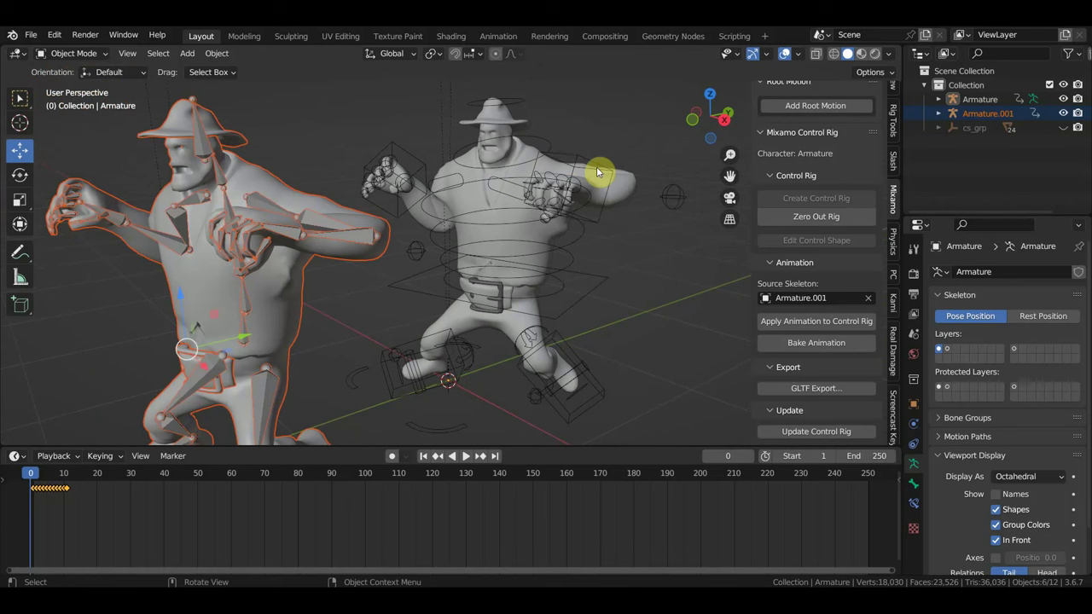
# Select the control-rig Armature, then Armature.001, comparing their matching poses
pyautogui.click(586, 164)
pyautogui.moveTo(299, 332); pyautogui.dragTo(328, 308, button='middle')
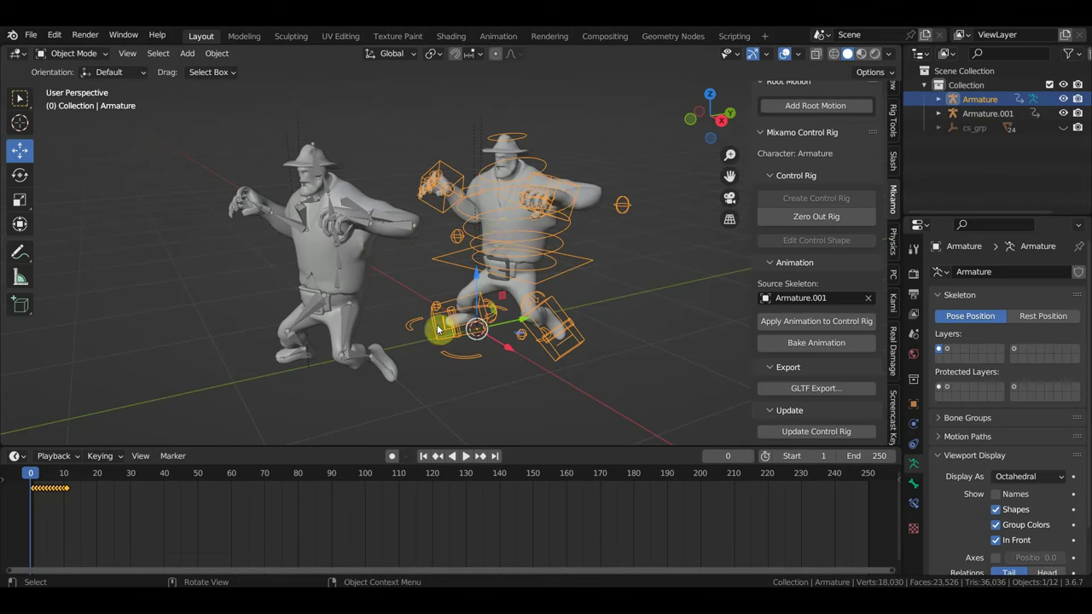
pyautogui.scroll(1, 468, 305)
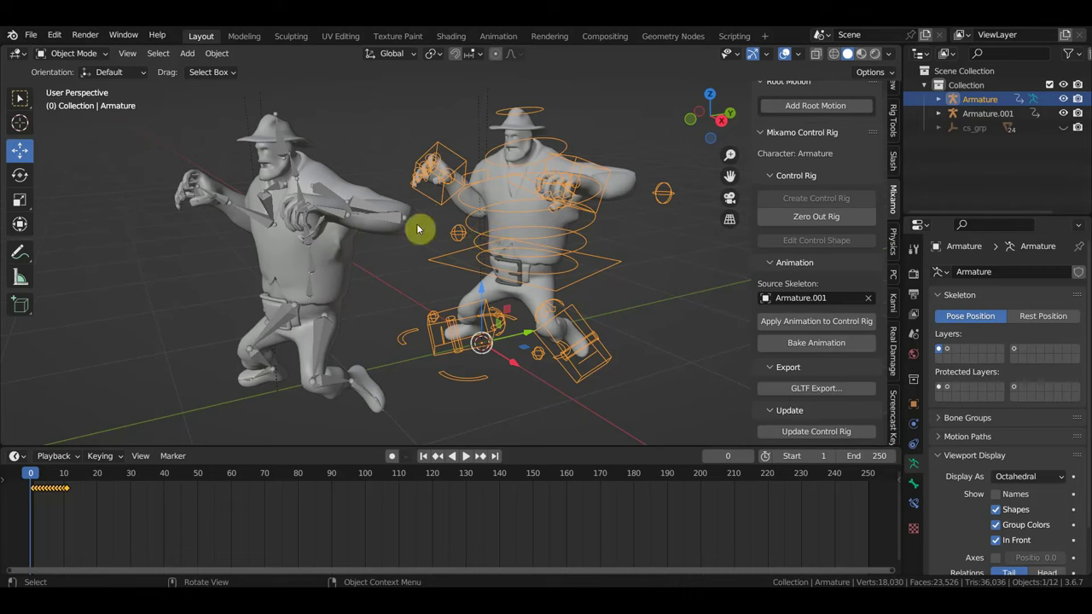
pyautogui.click(325, 214)
pyautogui.moveTo(324, 214); pyautogui.dragTo(309, 211, button='middle')
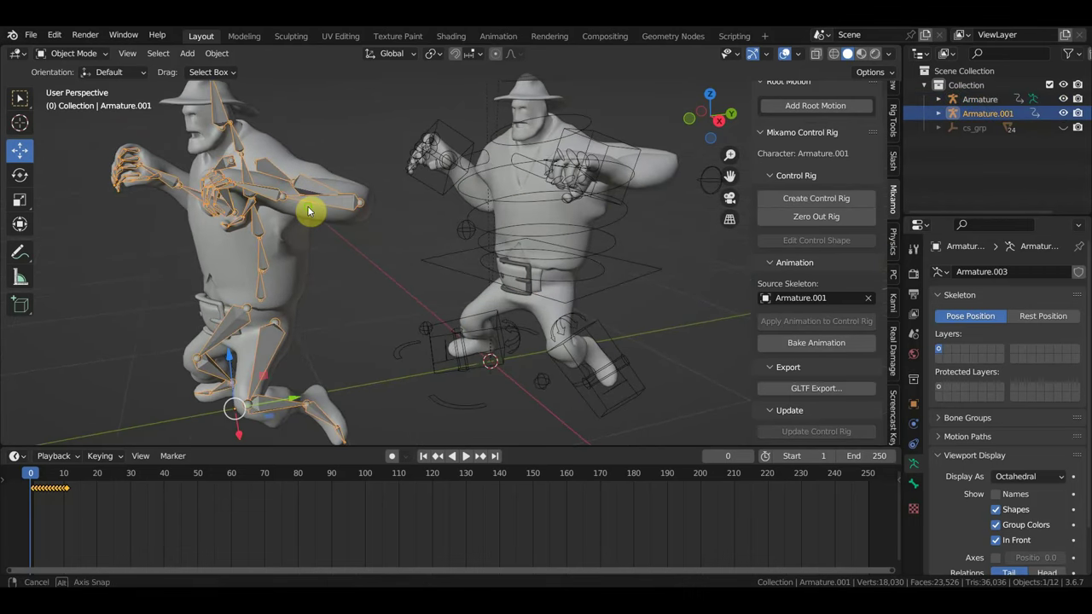
pyautogui.scroll(-2, 271, 205)
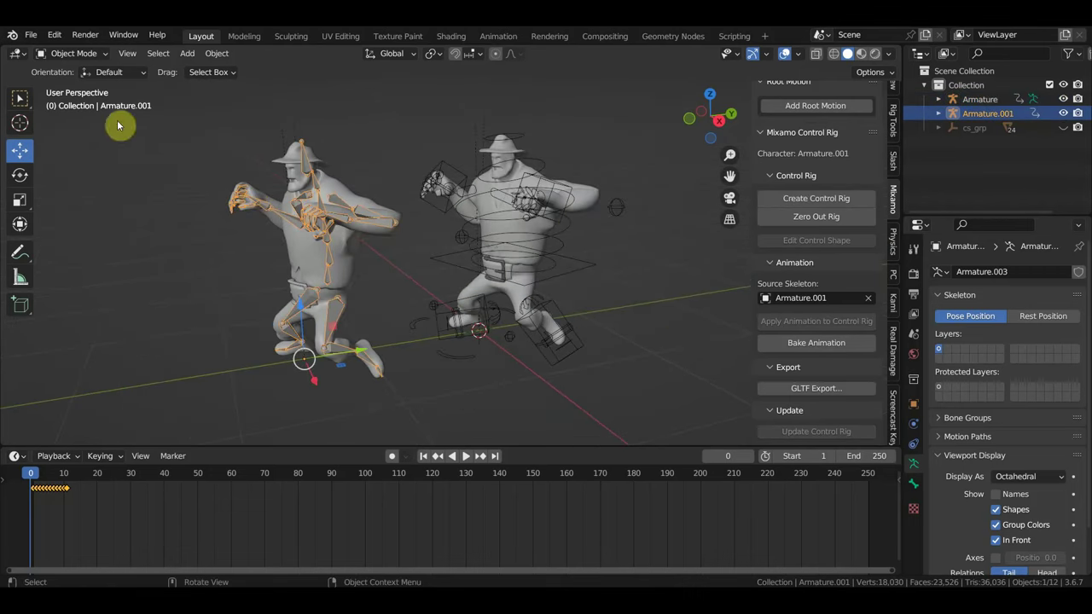
# Put Armature.001 into Pose Mode and try rotating mixamorig:LeftHand, cancelling the rotation
pyautogui.click(74, 52)
pyautogui.click(81, 97)
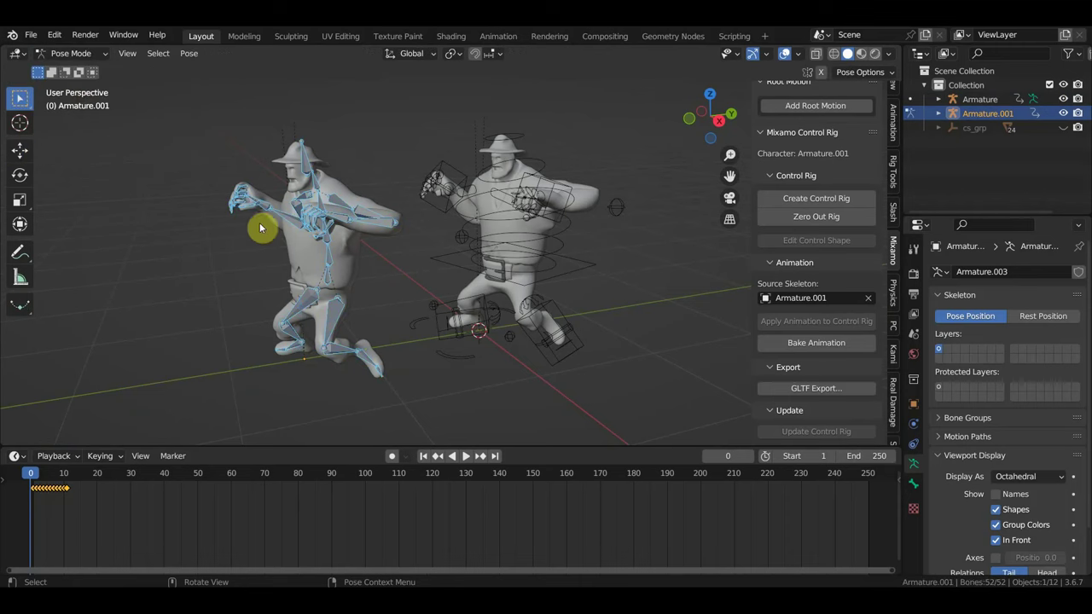
pyautogui.click(346, 220)
pyautogui.scroll(2, 350, 224)
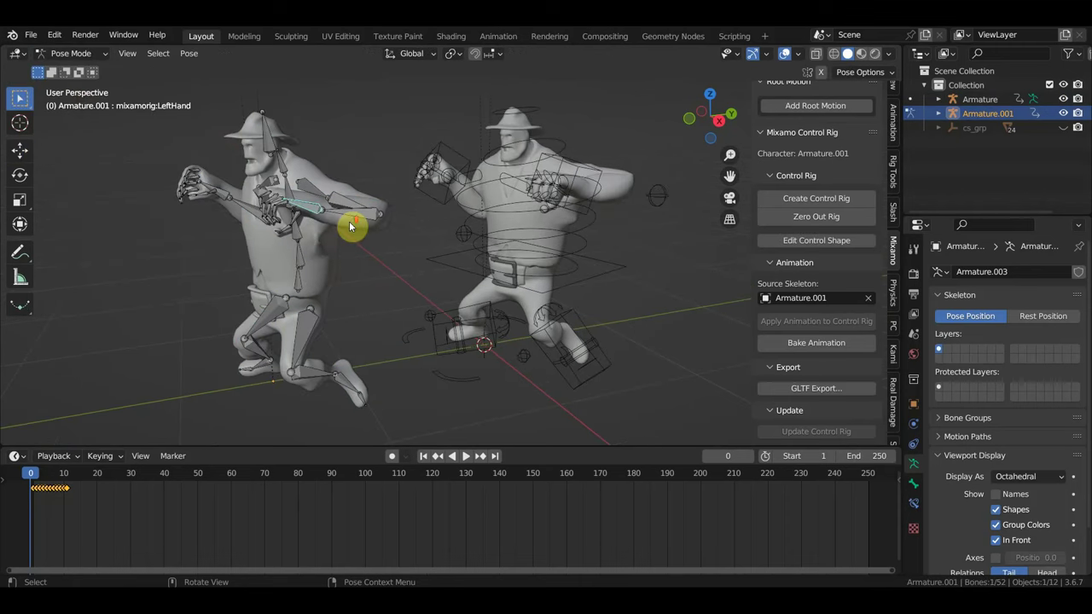
pyautogui.press('r')
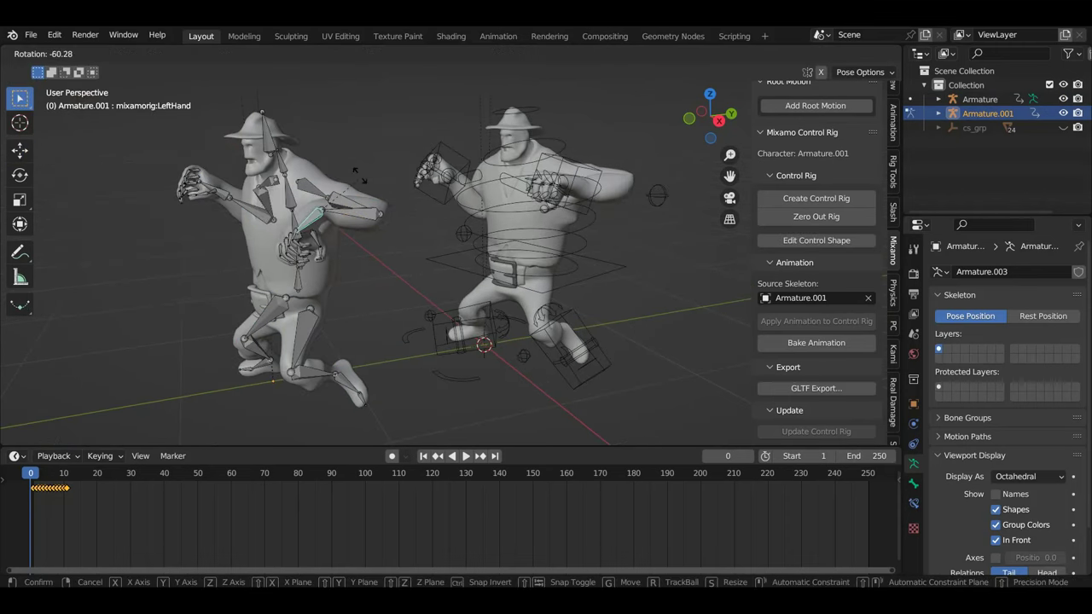
pyautogui.rightClick(359, 193)
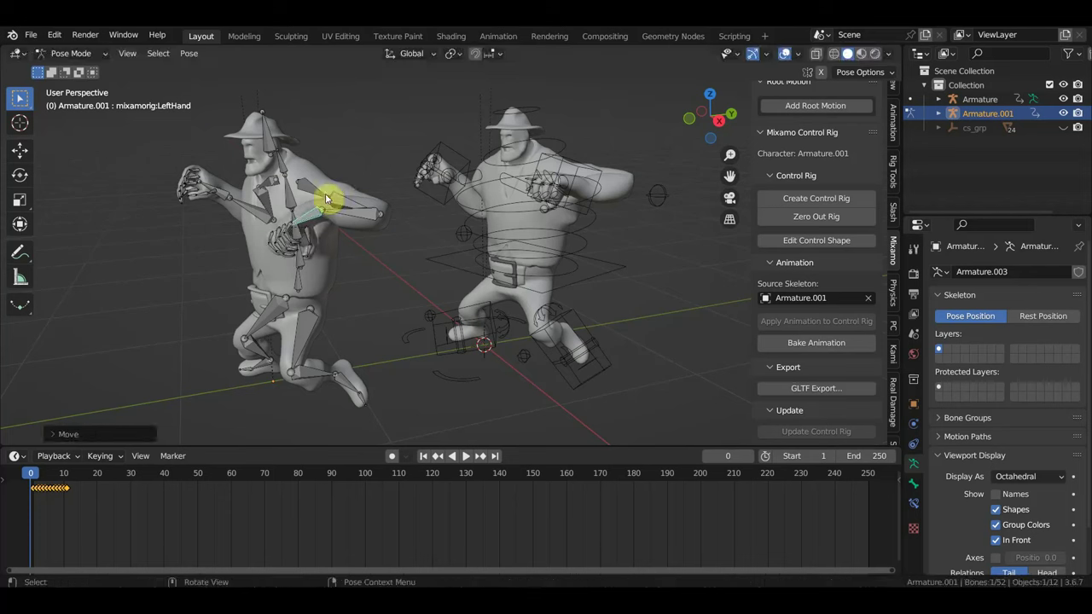
# Rotate the mixamorig:LeftShoulder bone upward to raise the left arm
pyautogui.click(320, 189)
pyautogui.moveTo(361, 210); pyautogui.dragTo(456, 312, button='middle')
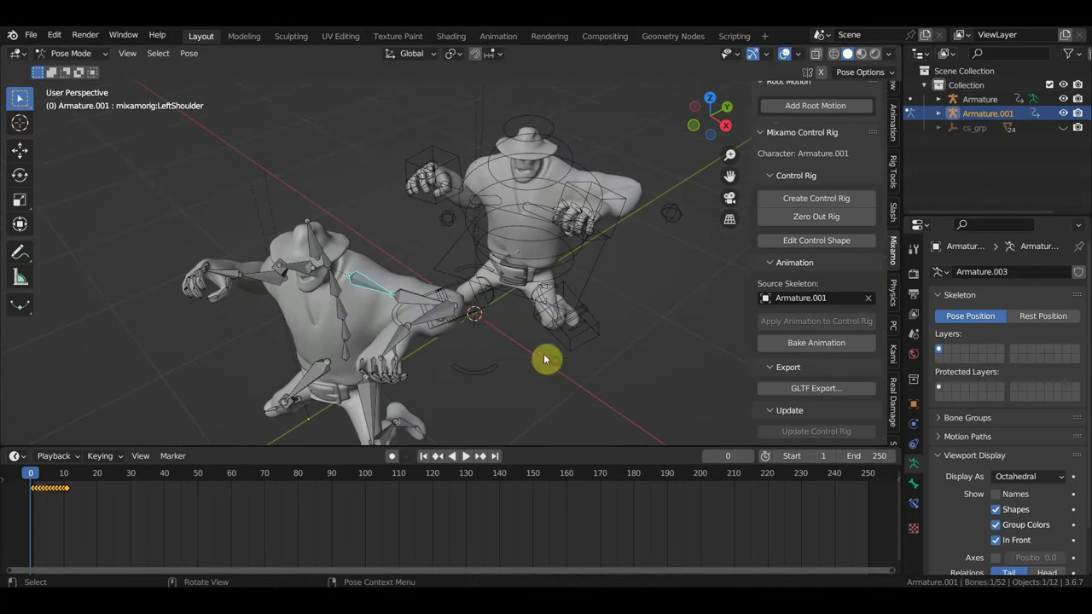
pyautogui.press('r')
pyautogui.click(396, 349)
pyautogui.click(398, 343)
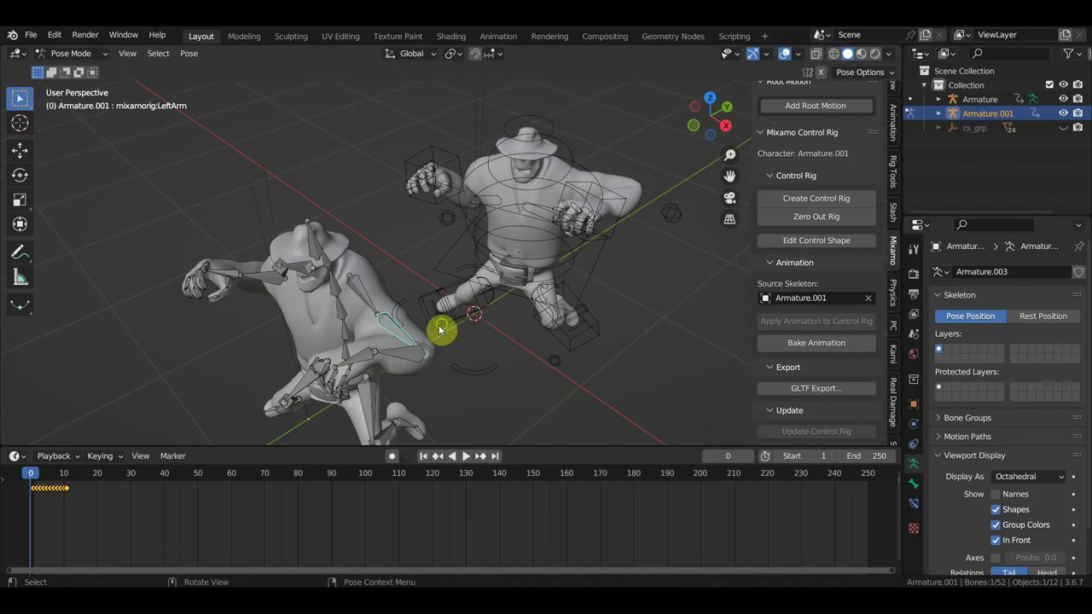
pyautogui.moveTo(441, 330)
pyautogui.mouseDown(button='middle')
pyautogui.moveTo(519, 253)
pyautogui.moveTo(487, 263)
pyautogui.moveTo(494, 256)
pyautogui.mouseUp(button='middle')
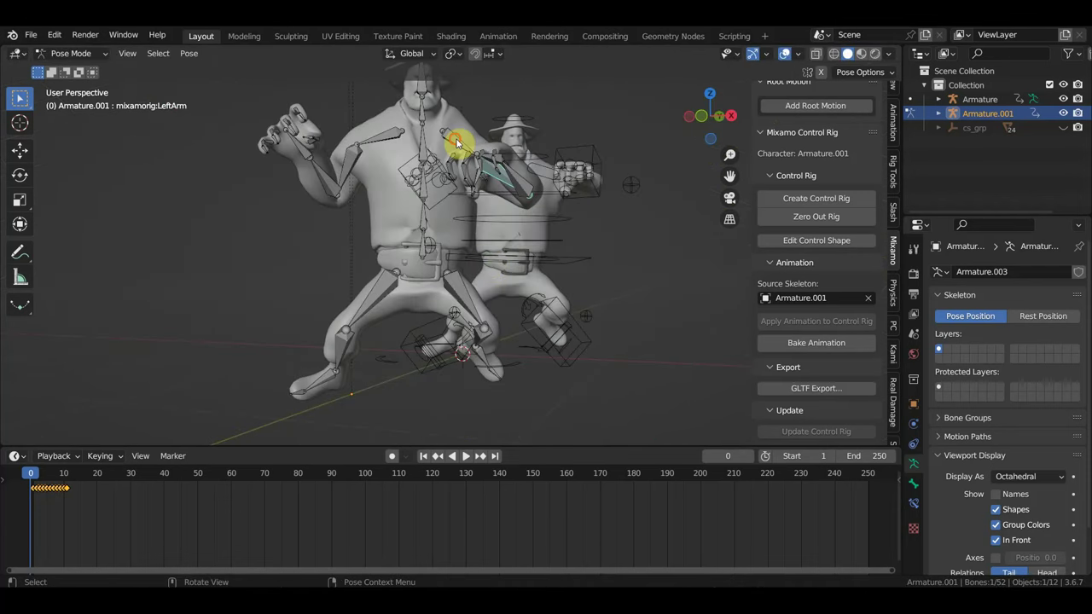
pyautogui.click(453, 141)
pyautogui.press('r')
pyautogui.click(535, 171)
pyautogui.moveTo(538, 171); pyautogui.dragTo(555, 224, button='middle')
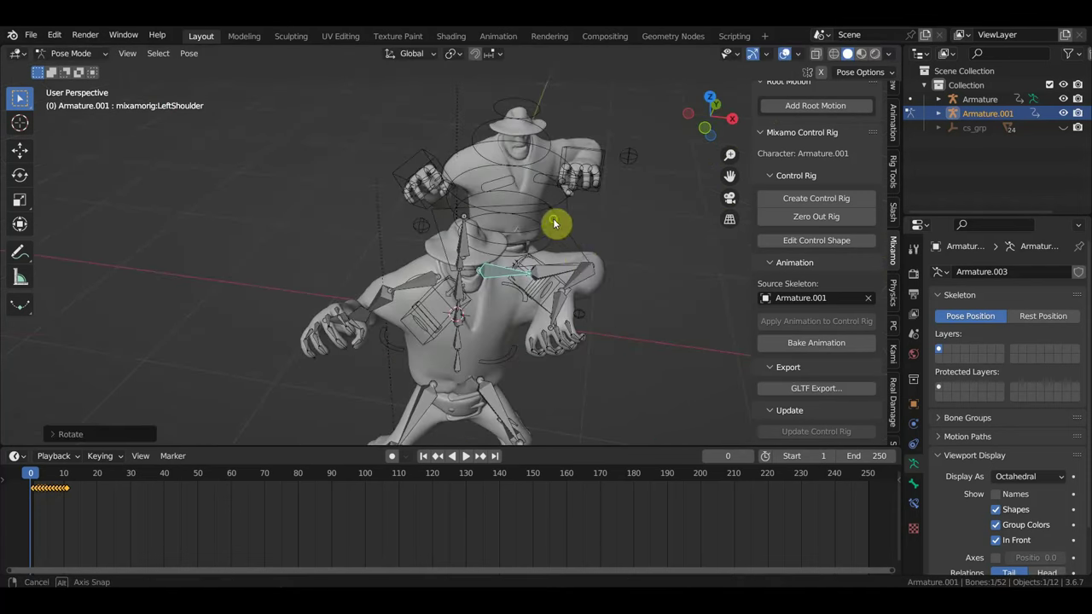
# Review the raised arm from higher angles, then return Armature.001 to Object Mode
pyautogui.click(554, 311)
pyautogui.moveTo(561, 329)
pyautogui.mouseDown(button='middle')
pyautogui.moveTo(522, 328)
pyautogui.moveTo(518, 273)
pyautogui.moveTo(447, 244)
pyautogui.moveTo(469, 276)
pyautogui.moveTo(483, 268)
pyautogui.mouseUp(button='middle')
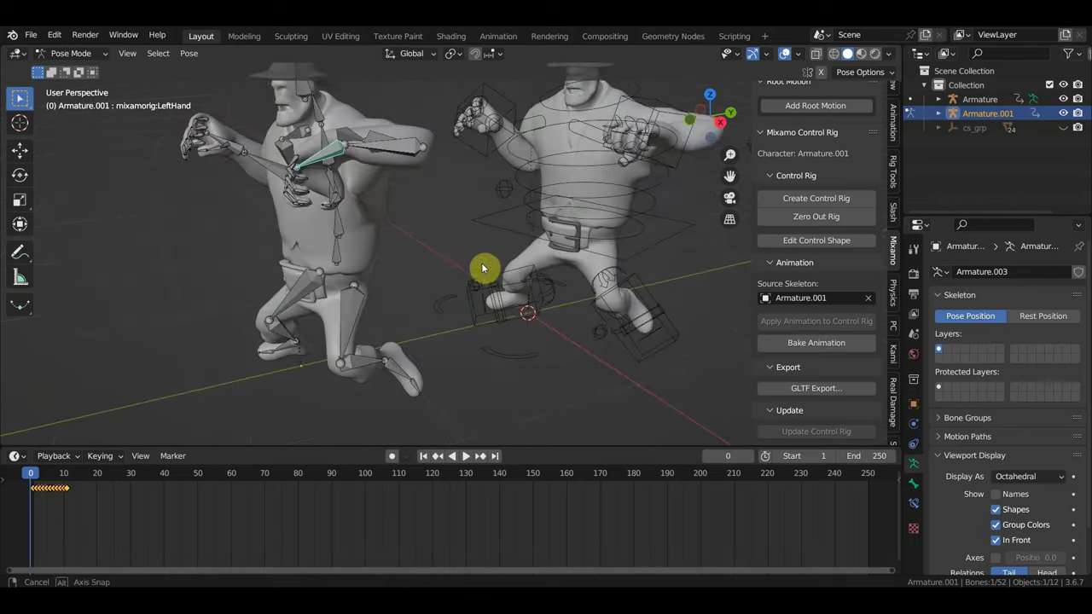
pyautogui.moveTo(356, 159); pyautogui.dragTo(373, 159, button='middle')
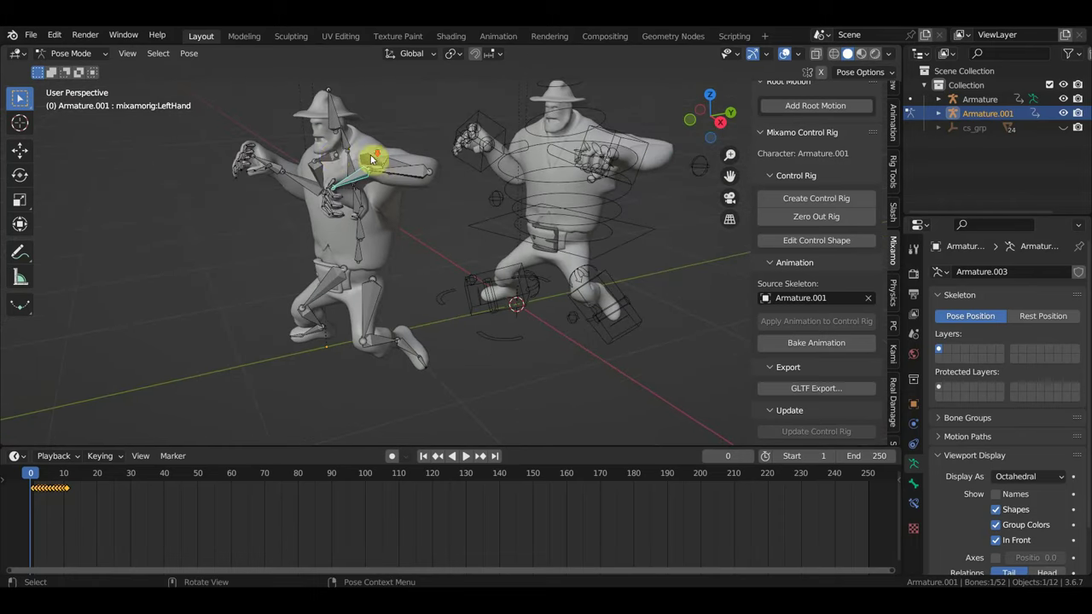
pyautogui.click(64, 54)
pyautogui.click(68, 54)
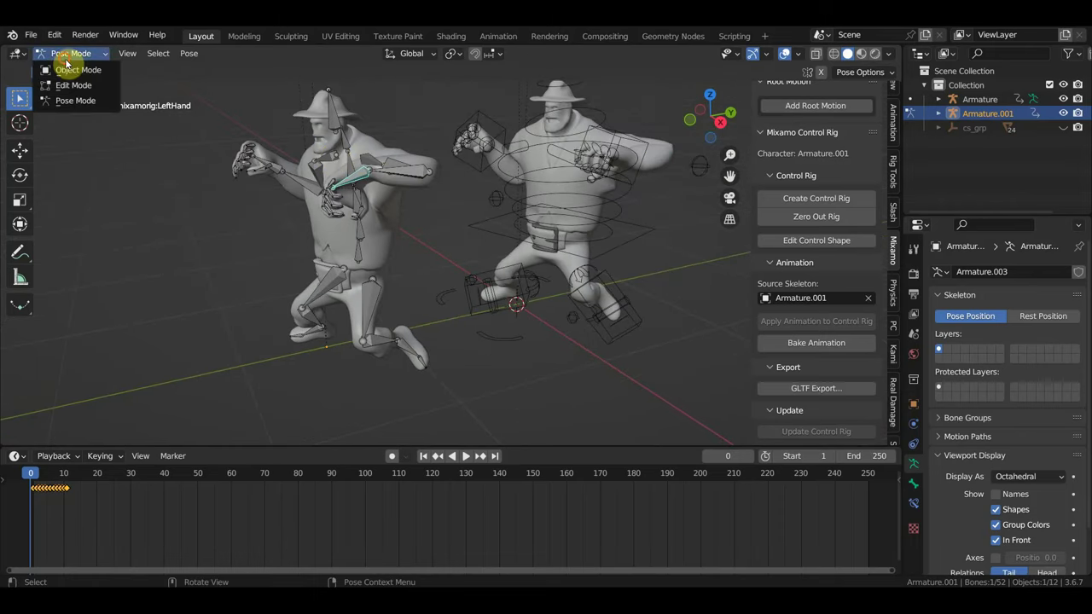
pyautogui.click(76, 70)
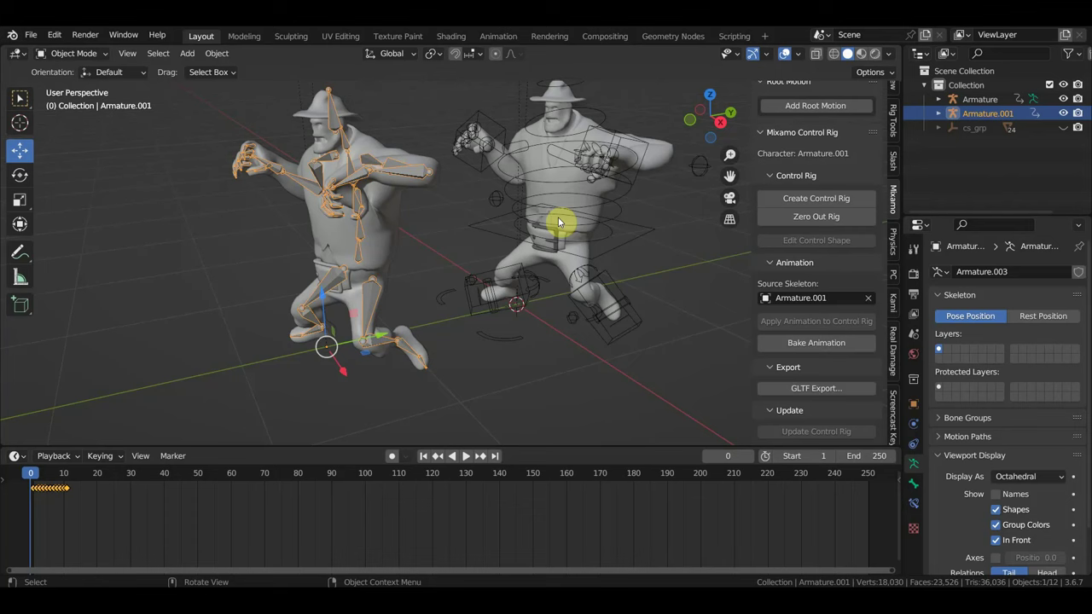
# Select the right control-rig Armature and scrub the timeline to frame 8
pyautogui.click(636, 143)
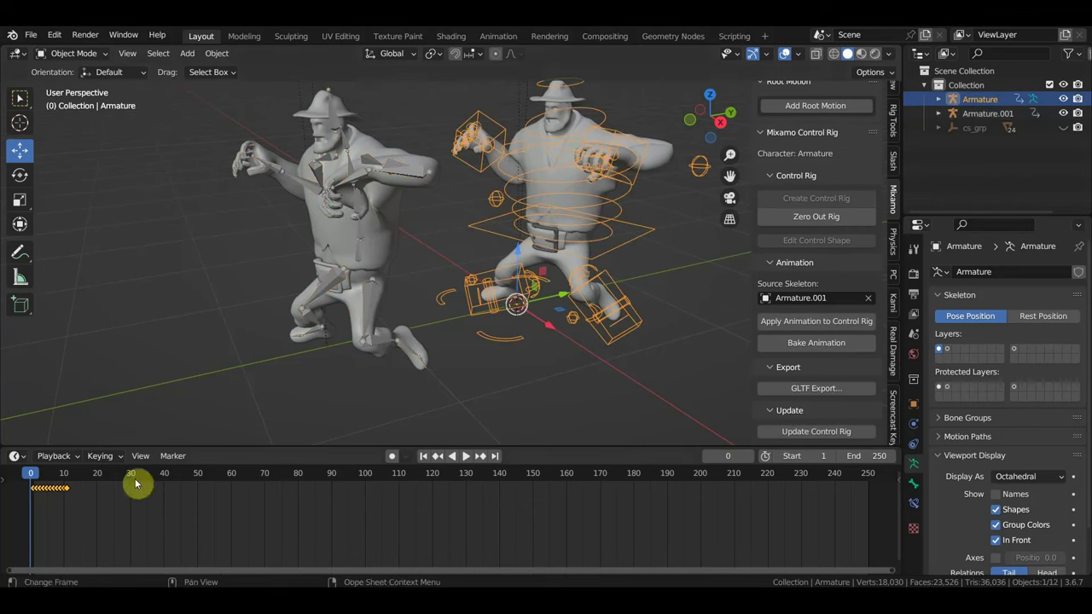
pyautogui.moveTo(32, 475)
pyautogui.mouseDown()
pyautogui.moveTo(78, 487)
pyautogui.moveTo(34, 478)
pyautogui.moveTo(68, 486)
pyautogui.moveTo(37, 475)
pyautogui.moveTo(57, 475)
pyautogui.mouseUp()
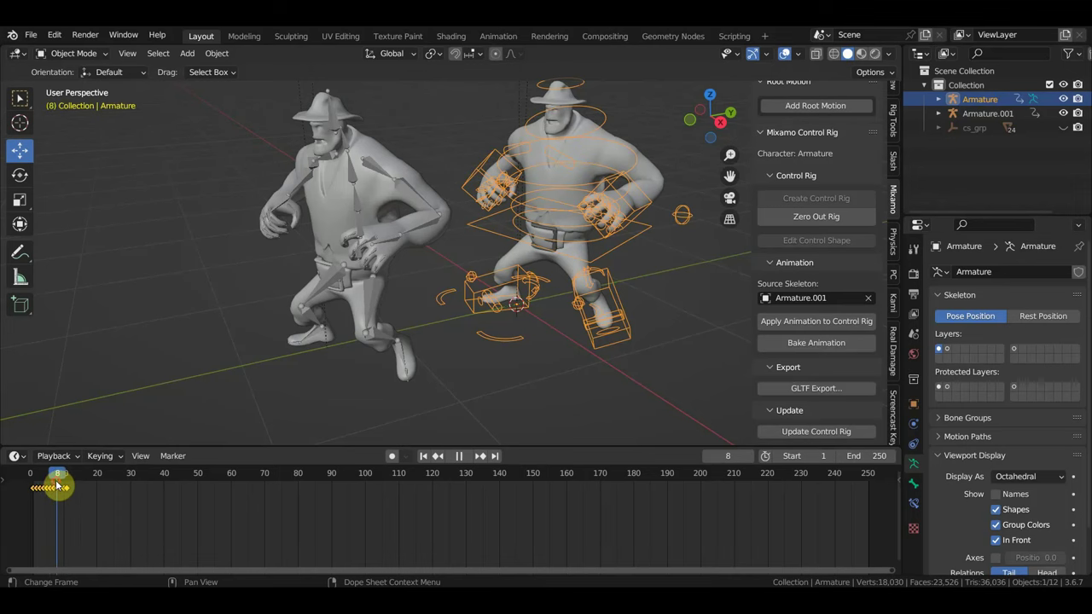
# In Pose Mode, move the Ctrl_Hand_IK_Left and Ctrl_Hand_IK_Right controls
pyautogui.click(74, 54)
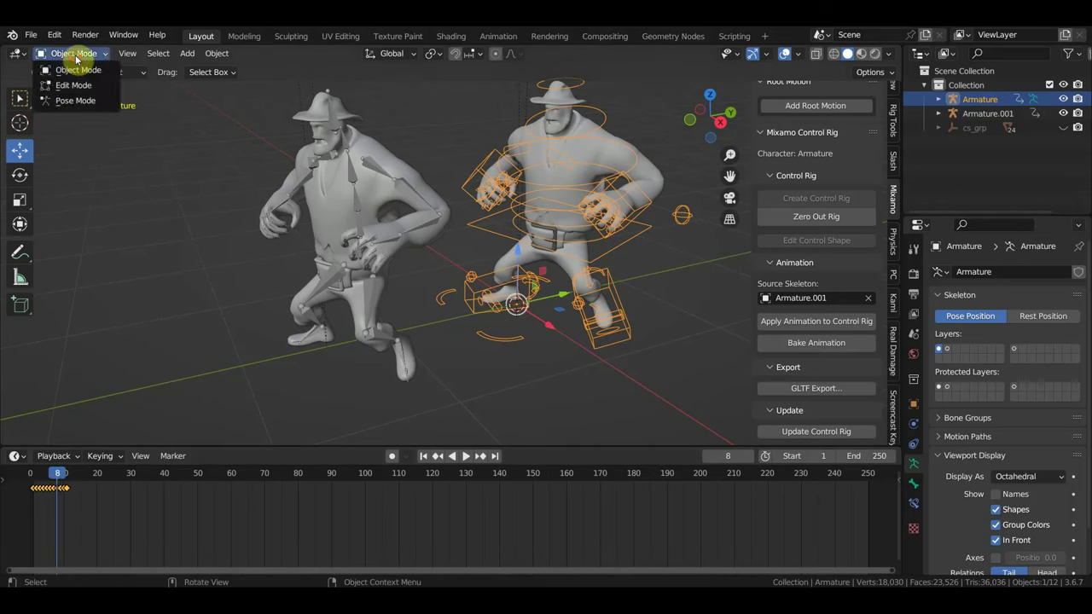
pyautogui.click(72, 101)
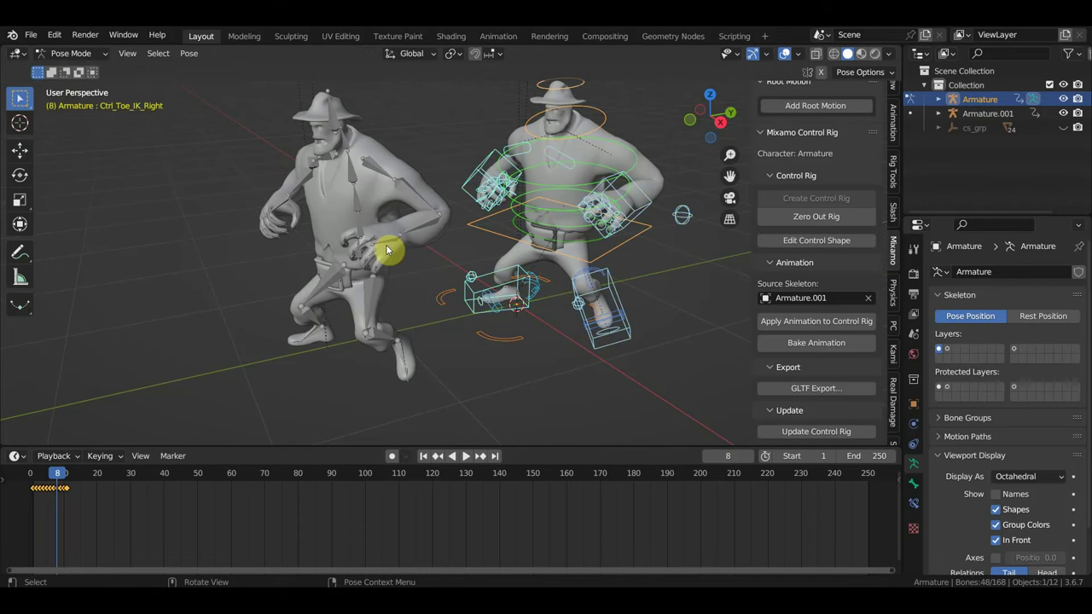
pyautogui.click(631, 229)
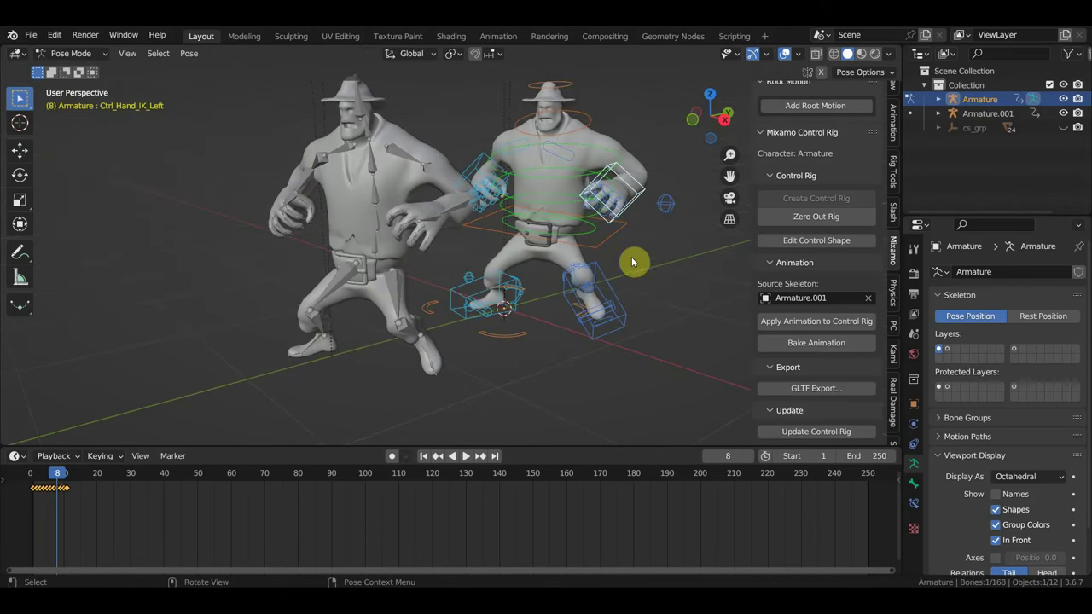
pyautogui.press('g')
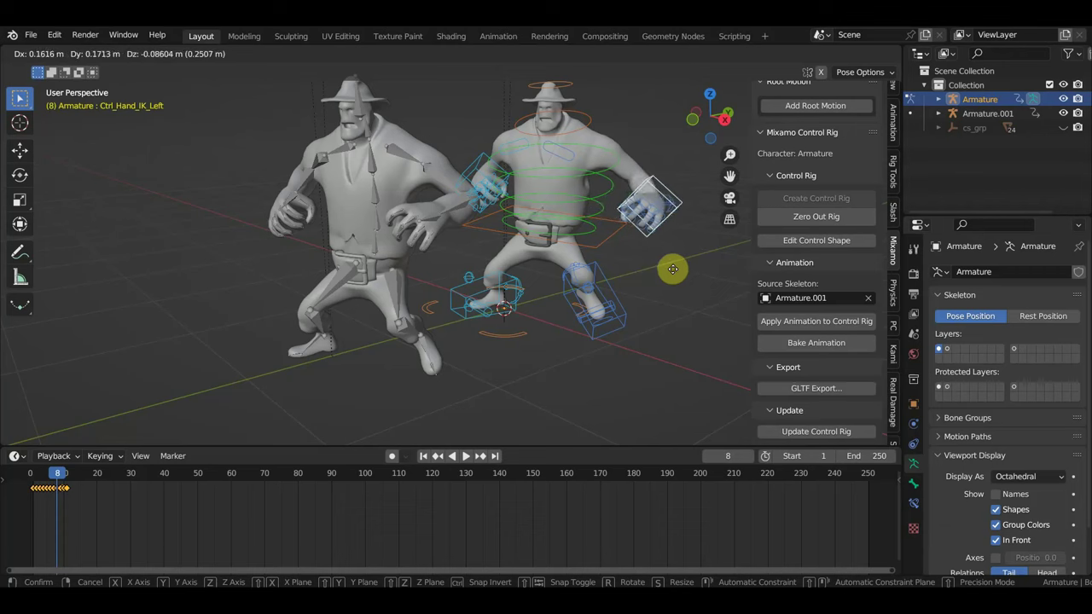
pyautogui.click(657, 258)
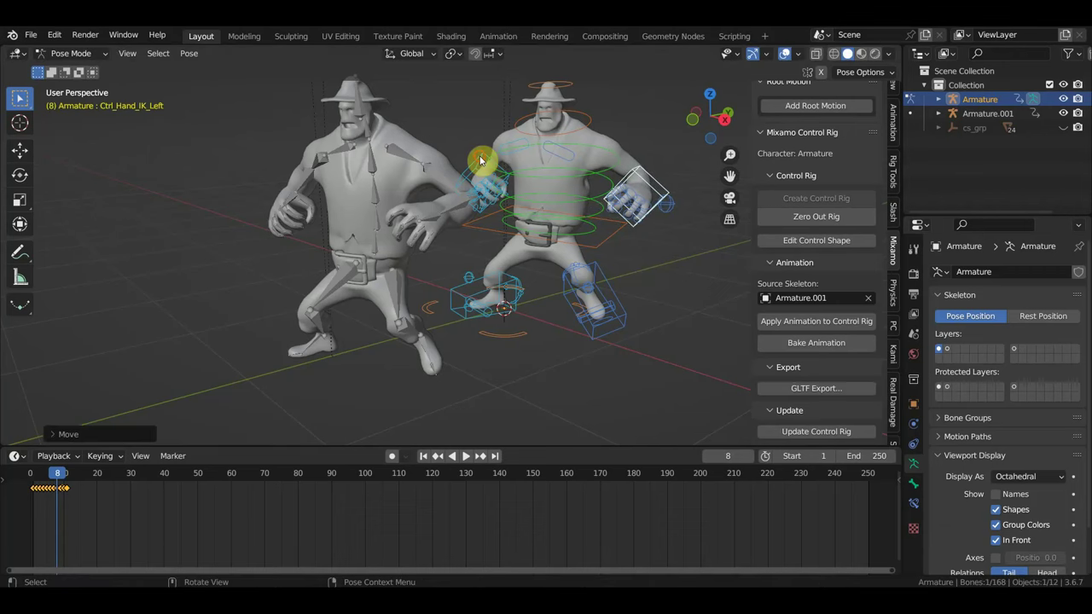
pyautogui.click(482, 177)
pyautogui.press('g')
pyautogui.click(460, 169)
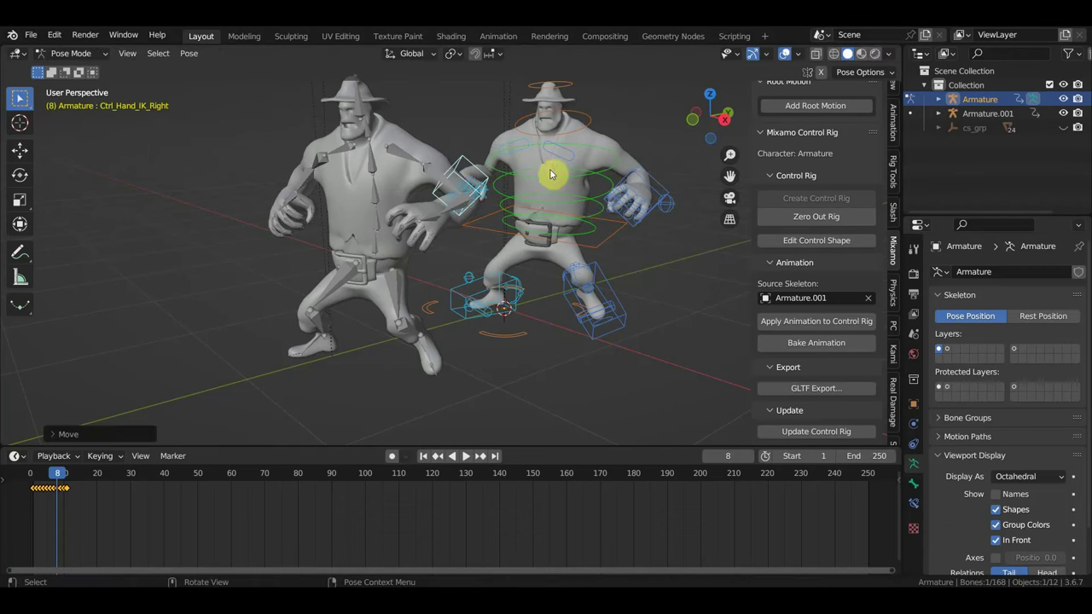
# Rotate the Ctrl_Spine1 and Ctrl_Spine controls to twist the spine
pyautogui.click(605, 173)
pyautogui.press('r')
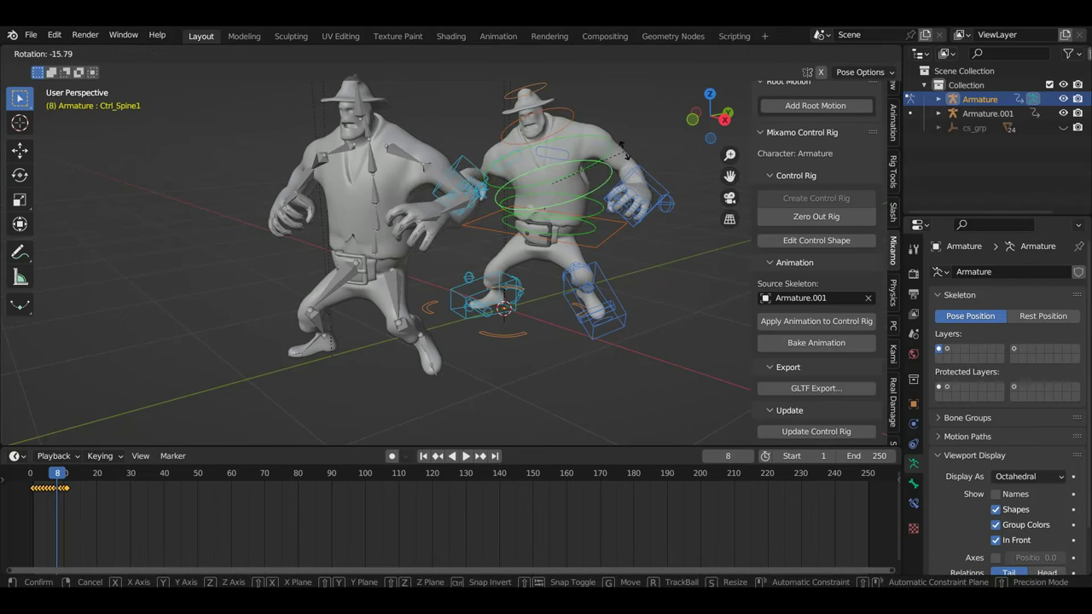
pyautogui.click(593, 220)
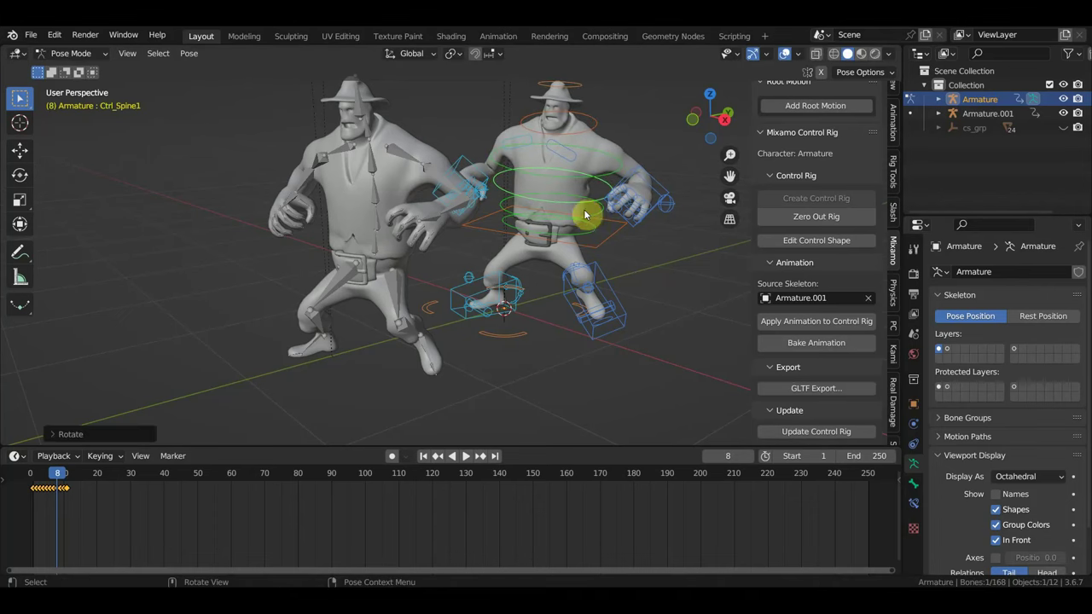
pyautogui.click(585, 215)
pyautogui.press('r')
pyautogui.click(450, 230)
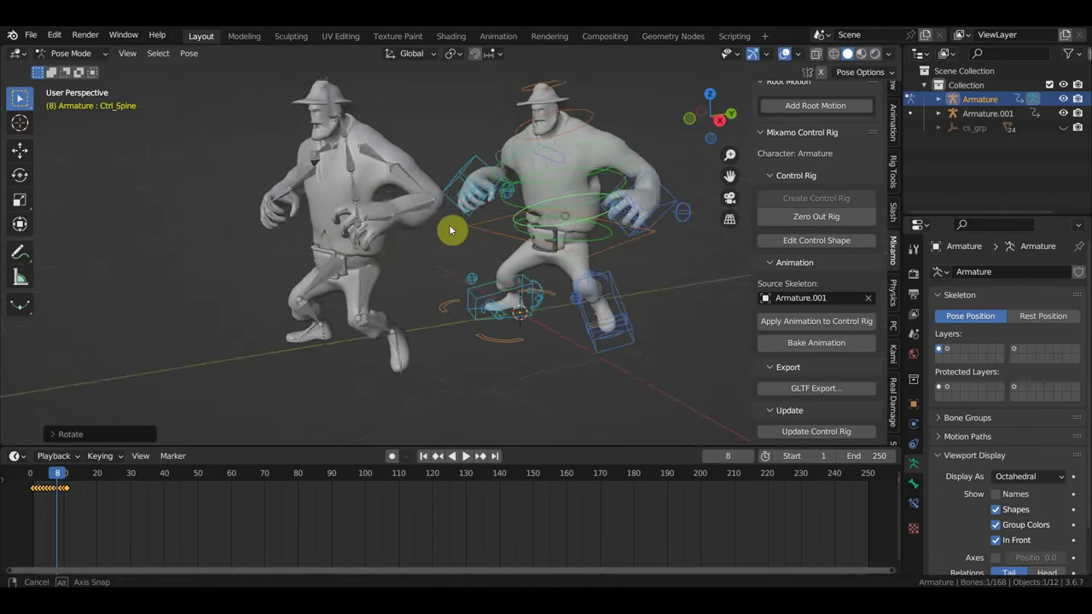
pyautogui.moveTo(450, 230); pyautogui.dragTo(427, 223, button='middle')
pyautogui.press('r')
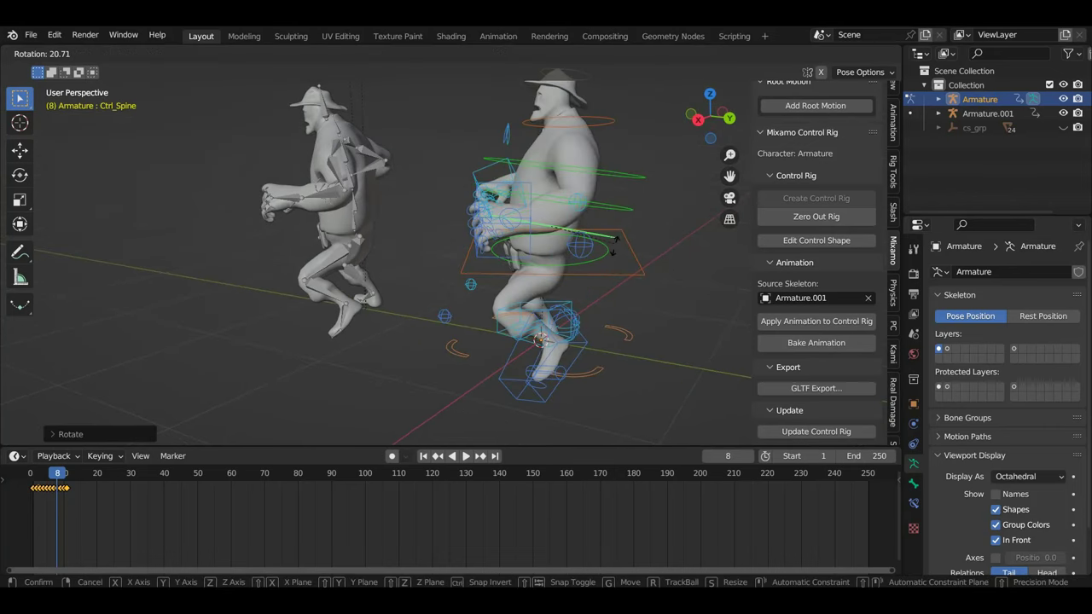
pyautogui.click(616, 219)
# Rotate the Ctrl_Spine2 control, then deselect all the rig's bones
pyautogui.click(631, 161)
pyautogui.press('r')
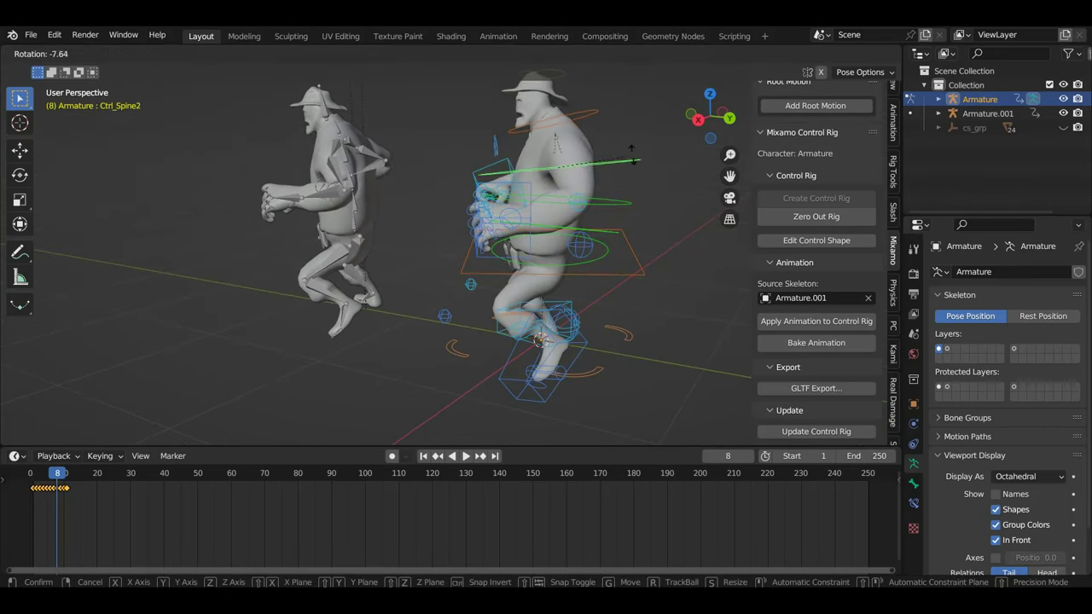
pyautogui.click(629, 147)
pyautogui.moveTo(486, 207); pyautogui.dragTo(474, 195, button='middle')
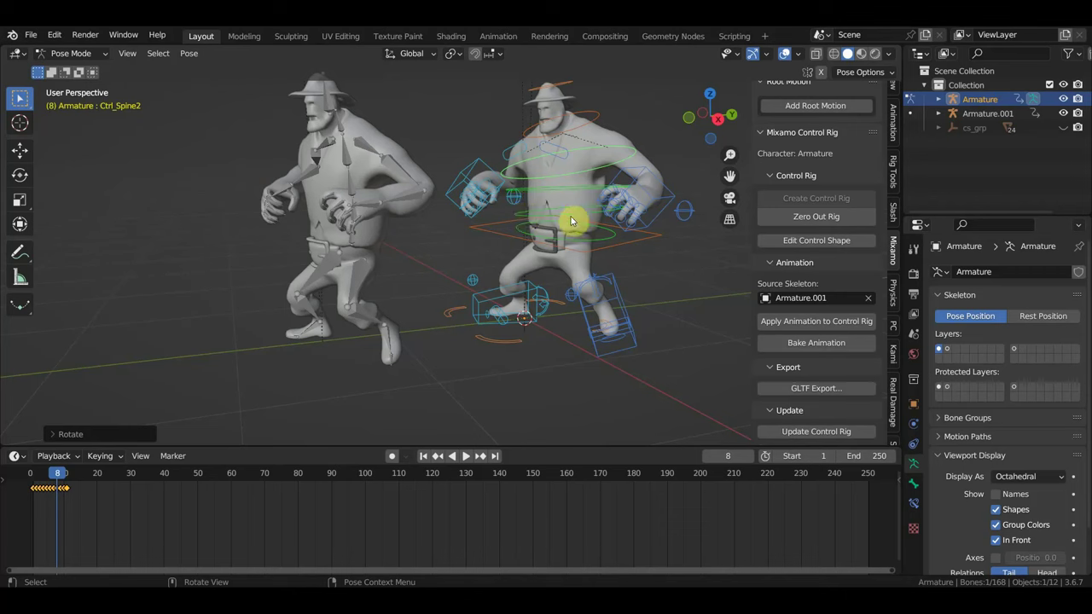
pyautogui.moveTo(390, 244); pyautogui.dragTo(373, 246, button='middle')
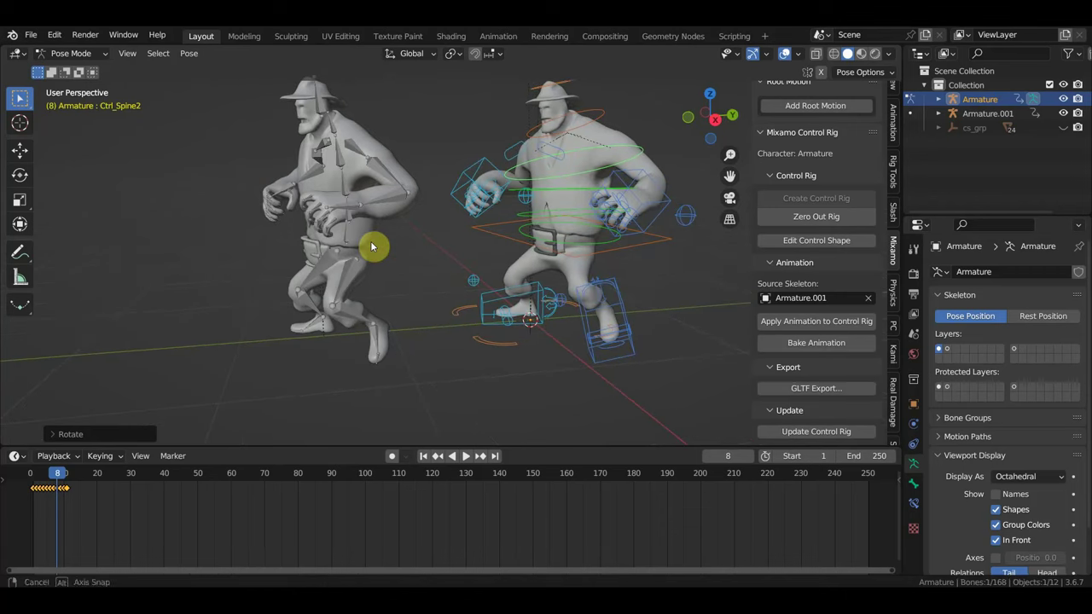
pyautogui.click(383, 199)
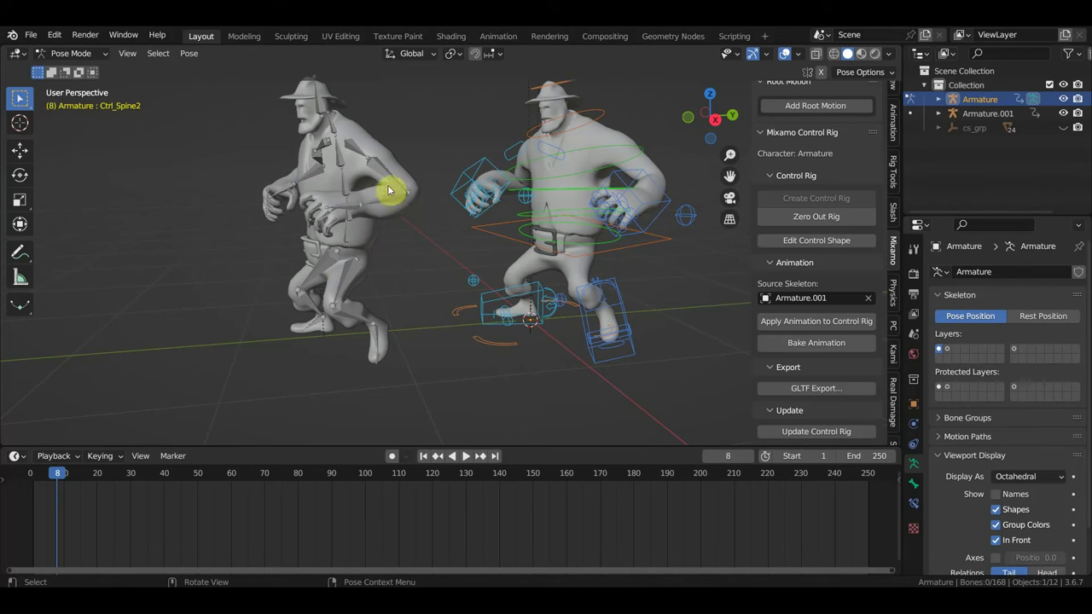
pyautogui.click(70, 53)
# Return to Object Mode and create a control rig on Armature.001 with IK arms, IK legs and animation
pyautogui.click(75, 73)
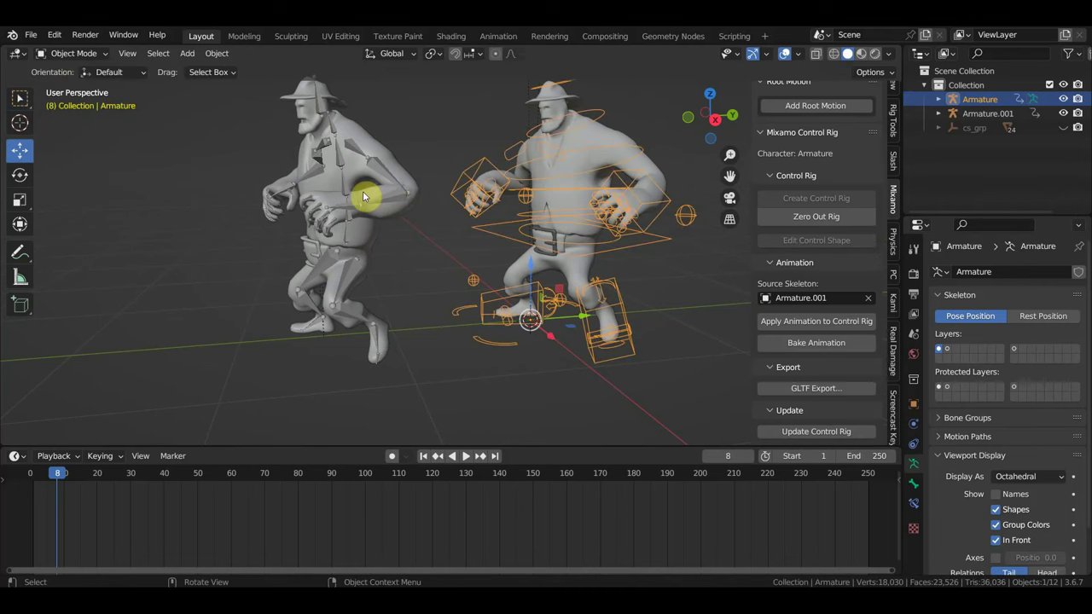
pyautogui.click(383, 198)
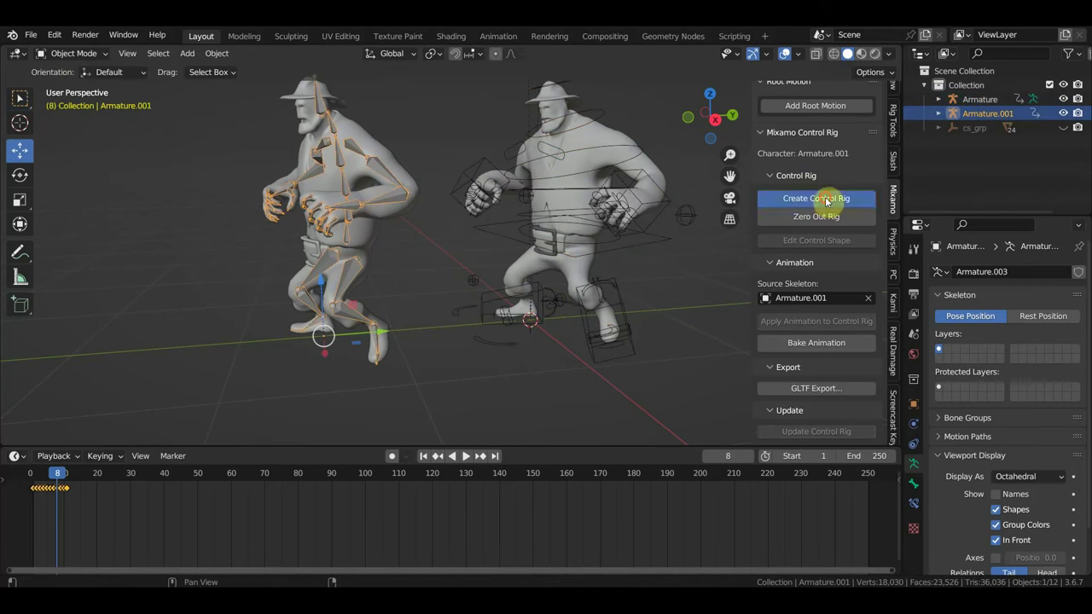
pyautogui.click(824, 202)
pyautogui.click(791, 274)
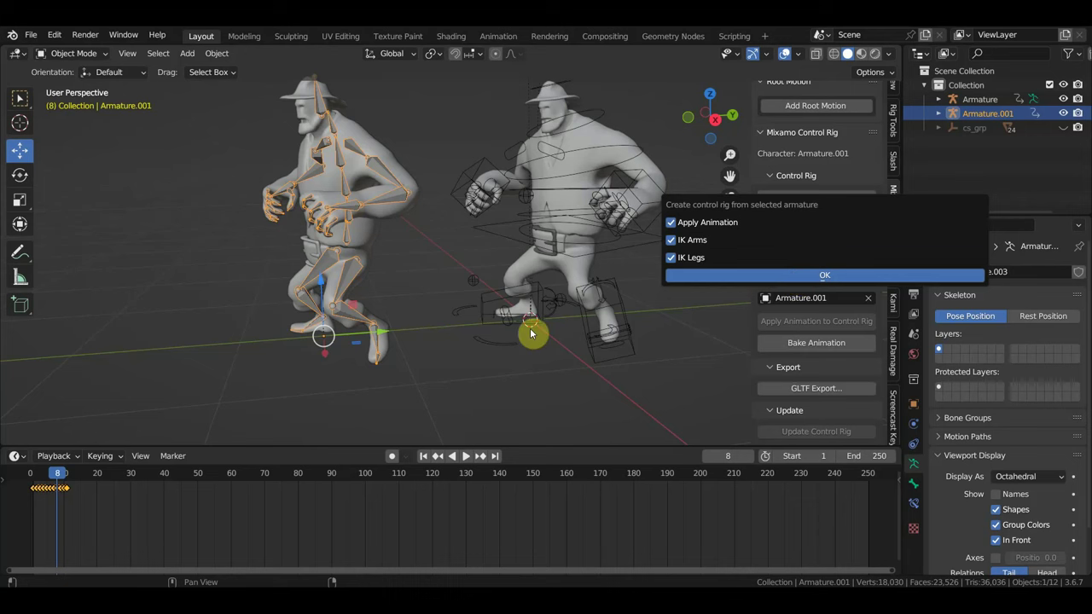
pyautogui.moveTo(447, 339)
pyautogui.mouseDown(button='middle')
pyautogui.moveTo(453, 329)
pyautogui.moveTo(418, 314)
pyautogui.mouseUp(button='middle')
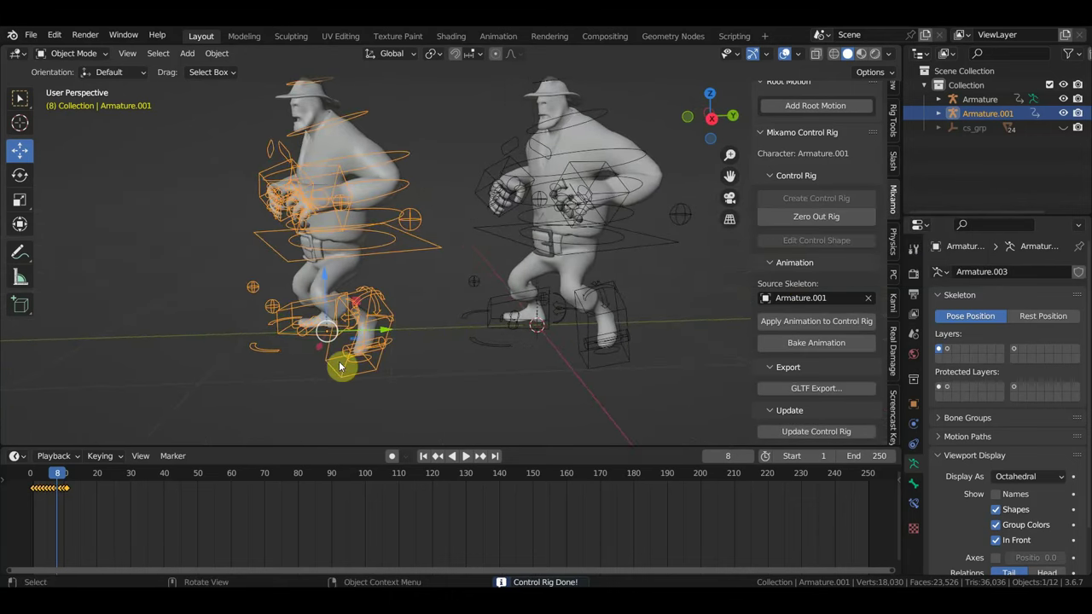
pyautogui.moveTo(338, 372); pyautogui.dragTo(355, 368, button='middle')
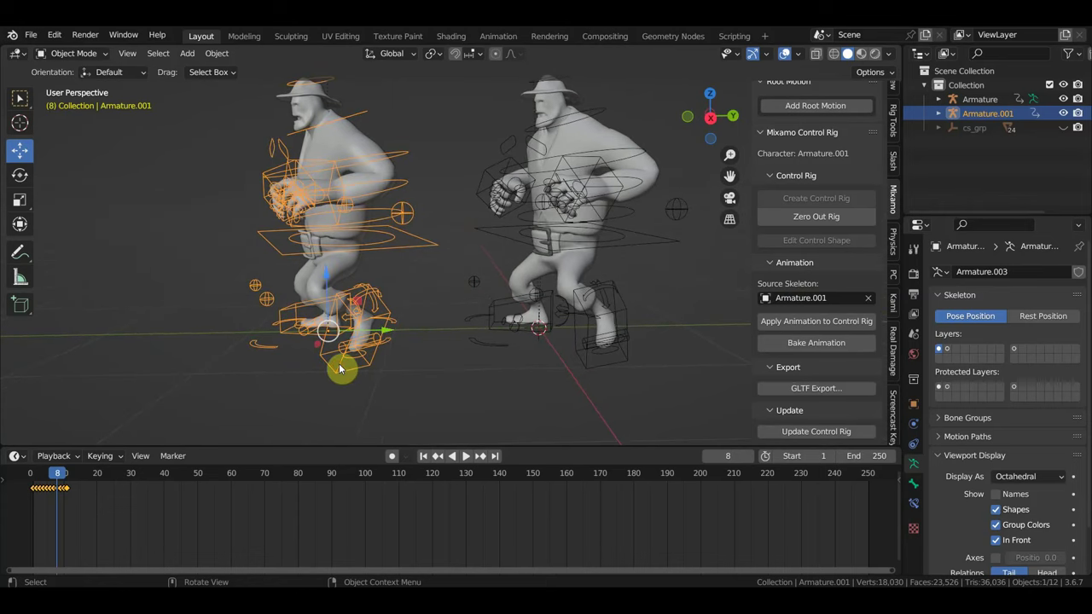
# In Pose Mode, move and rotate the new rig's Ctrl_Foot_IK_Left control
pyautogui.click(76, 53)
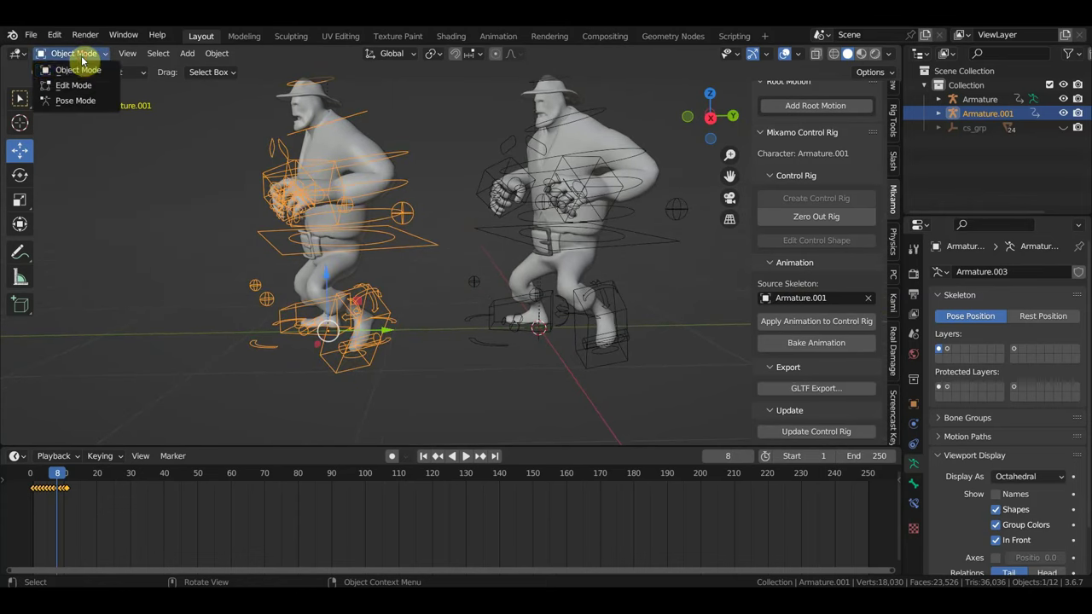
pyautogui.click(79, 101)
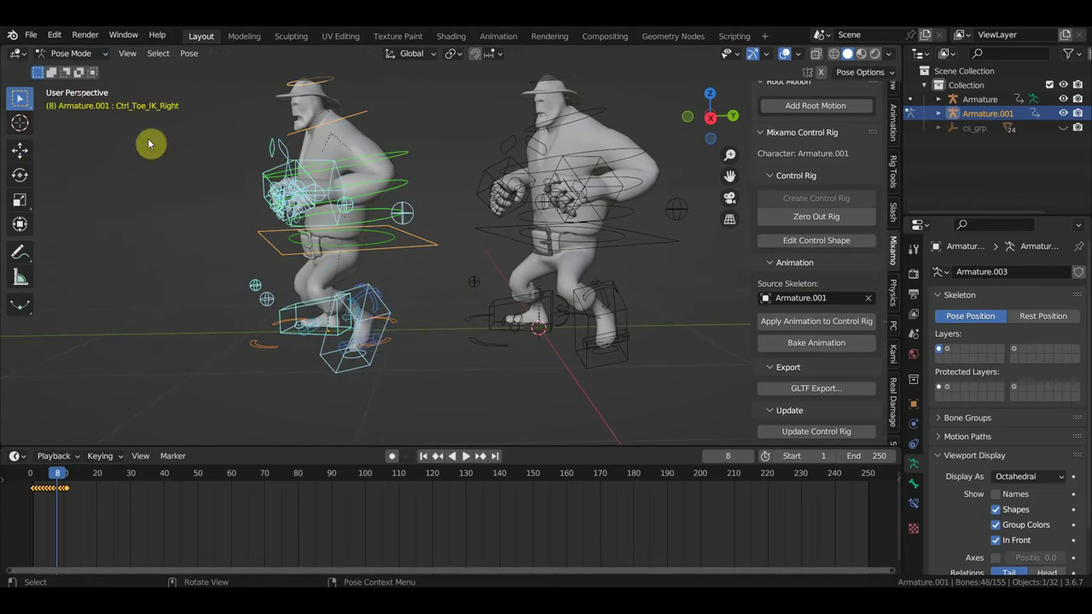
pyautogui.click(350, 344)
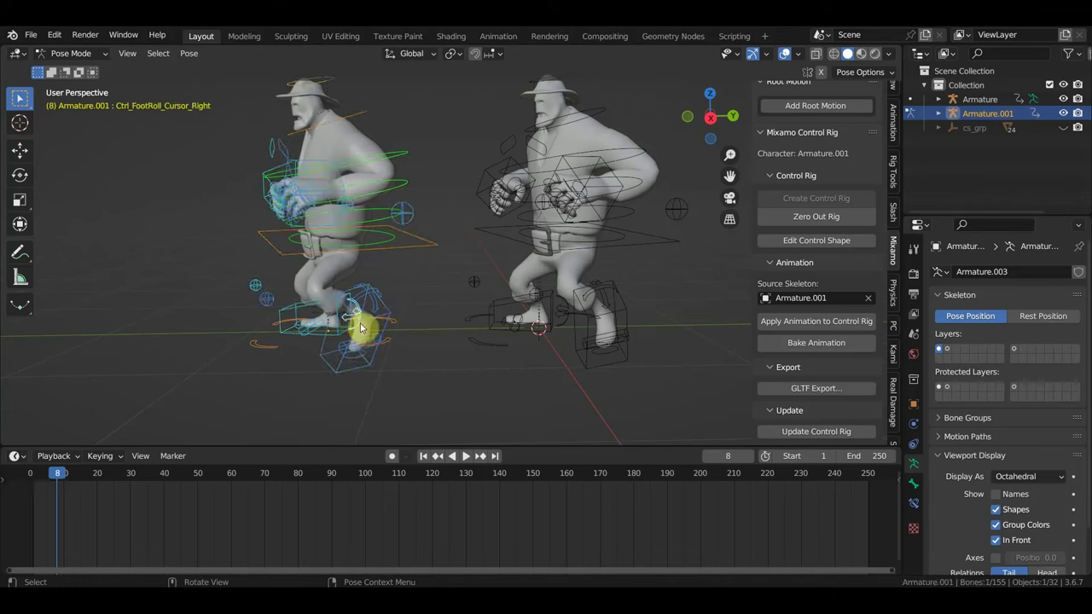
pyautogui.click(361, 325)
pyautogui.press('g')
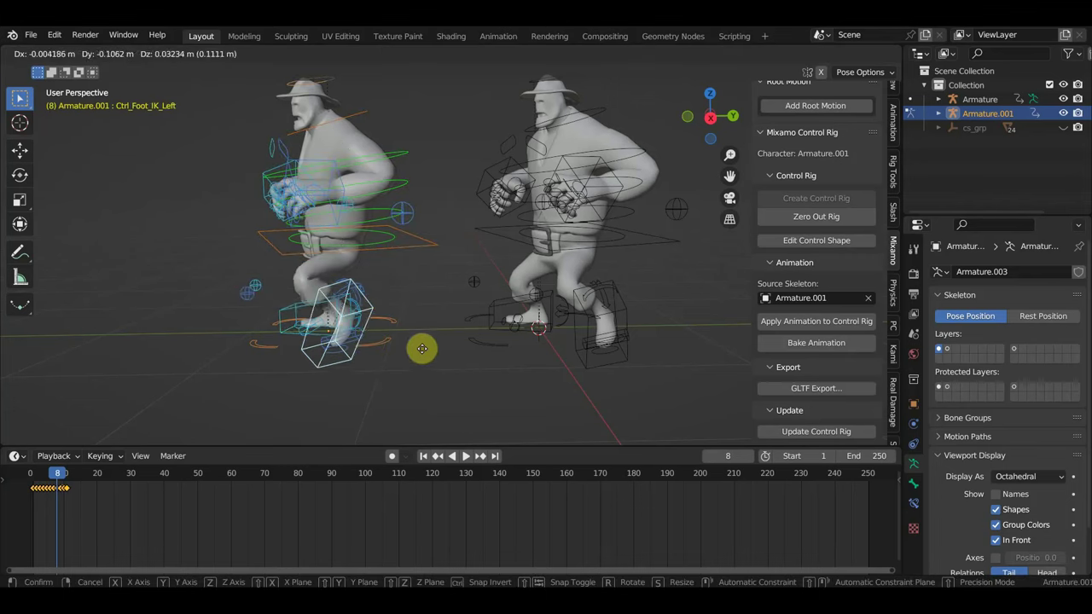
pyautogui.click(407, 349)
pyautogui.press('r')
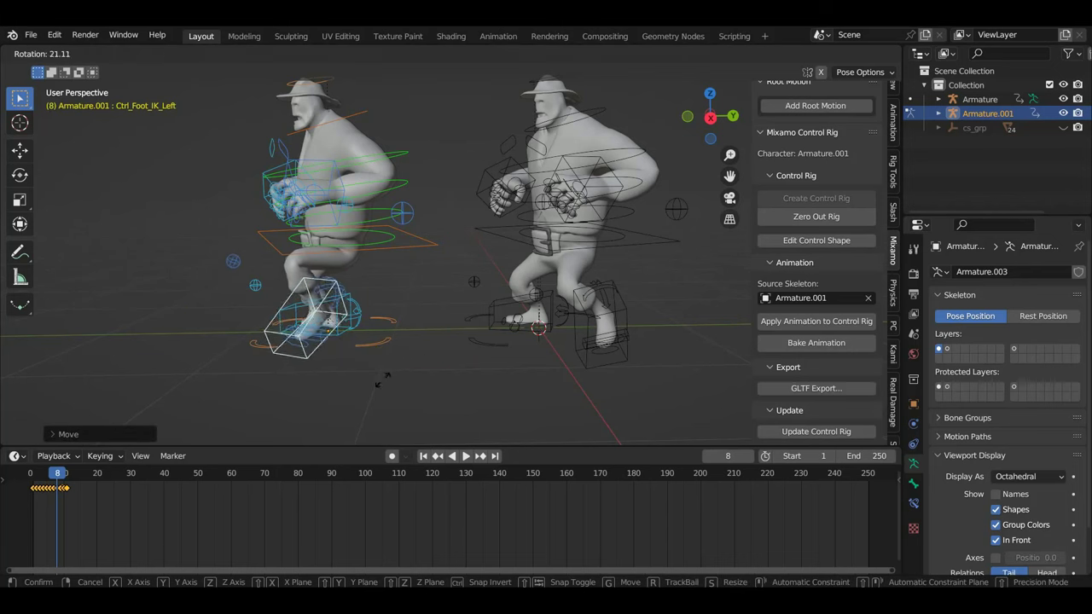
pyautogui.click(324, 371)
pyautogui.moveTo(361, 359); pyautogui.dragTo(487, 356, button='middle')
pyautogui.press('g')
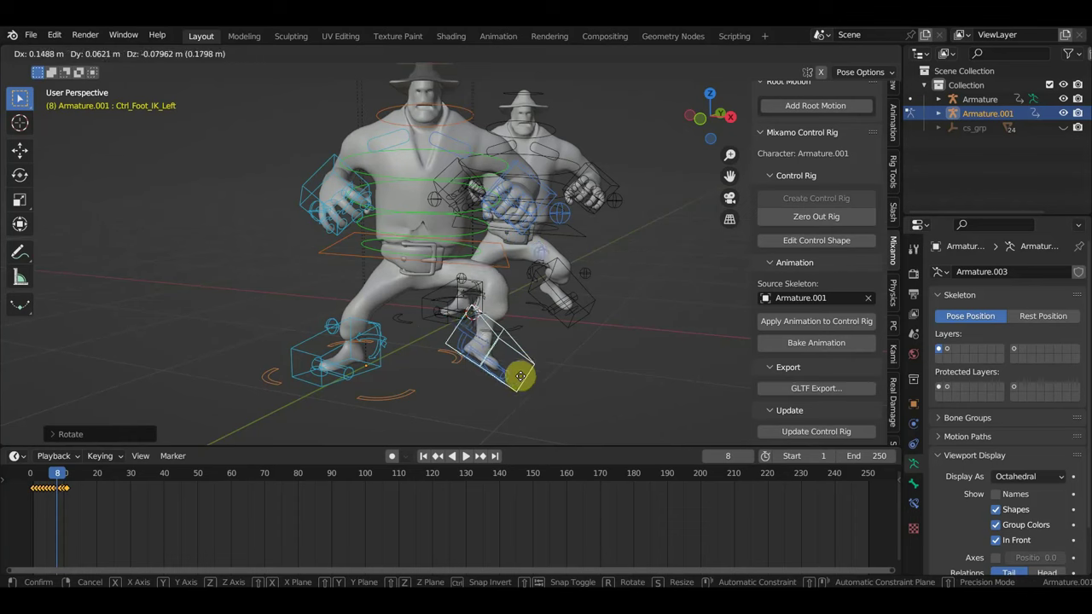
pyautogui.click(527, 385)
# Orbit and zoom around both characters to review the foot pose
pyautogui.moveTo(484, 304)
pyautogui.mouseDown(button='middle')
pyautogui.moveTo(505, 270)
pyautogui.moveTo(480, 264)
pyautogui.moveTo(523, 215)
pyautogui.mouseUp(button='middle')
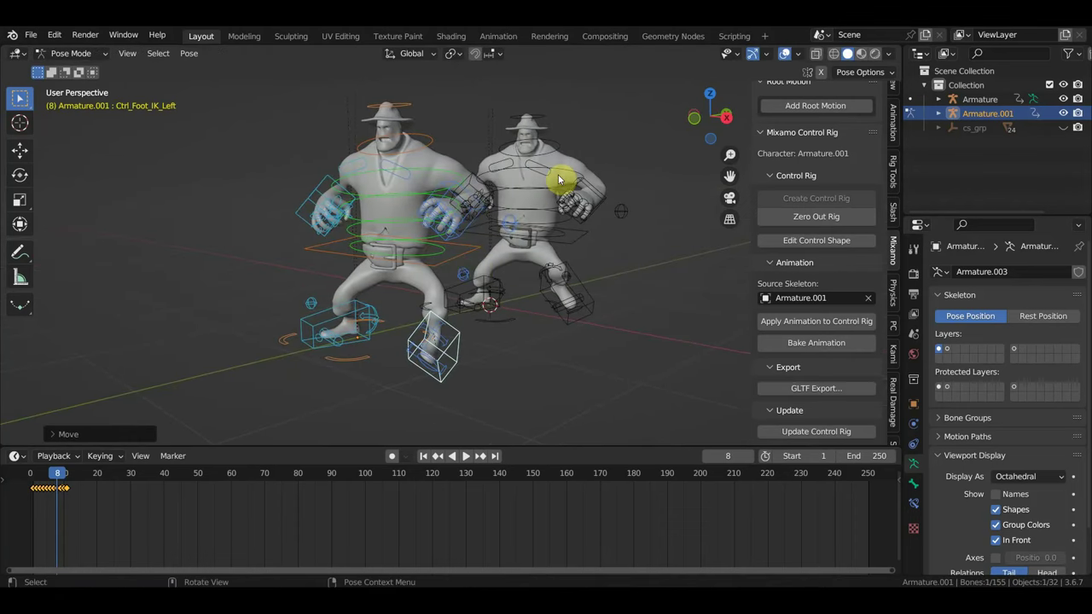
pyautogui.moveTo(561, 179); pyautogui.dragTo(395, 203, button='middle')
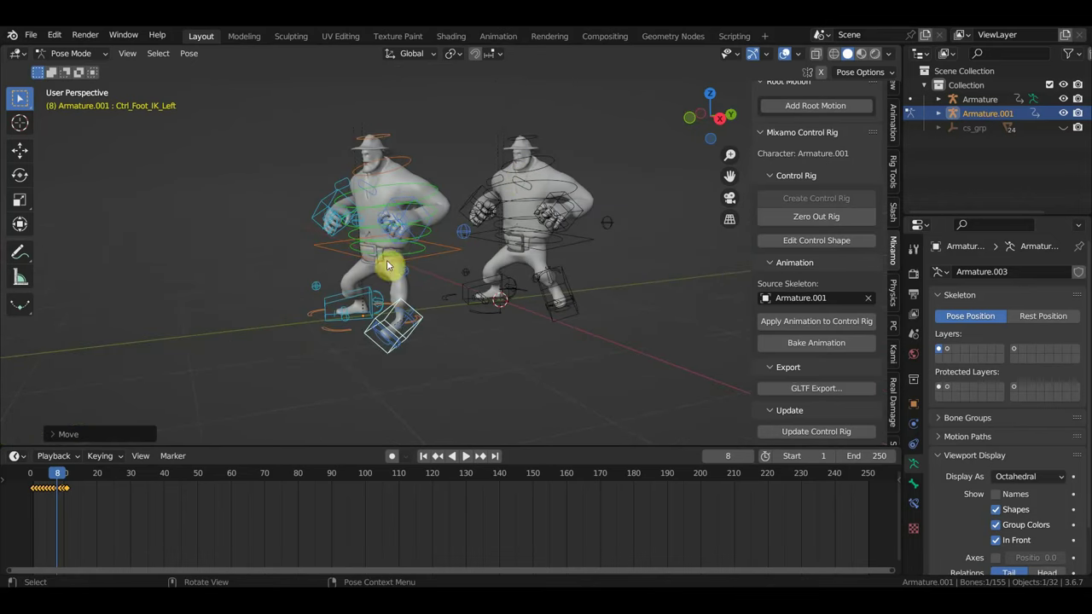
pyautogui.moveTo(546, 226)
pyautogui.mouseDown(button='middle')
pyautogui.moveTo(507, 231)
pyautogui.moveTo(573, 208)
pyautogui.moveTo(500, 234)
pyautogui.moveTo(543, 227)
pyautogui.mouseUp(button='middle')
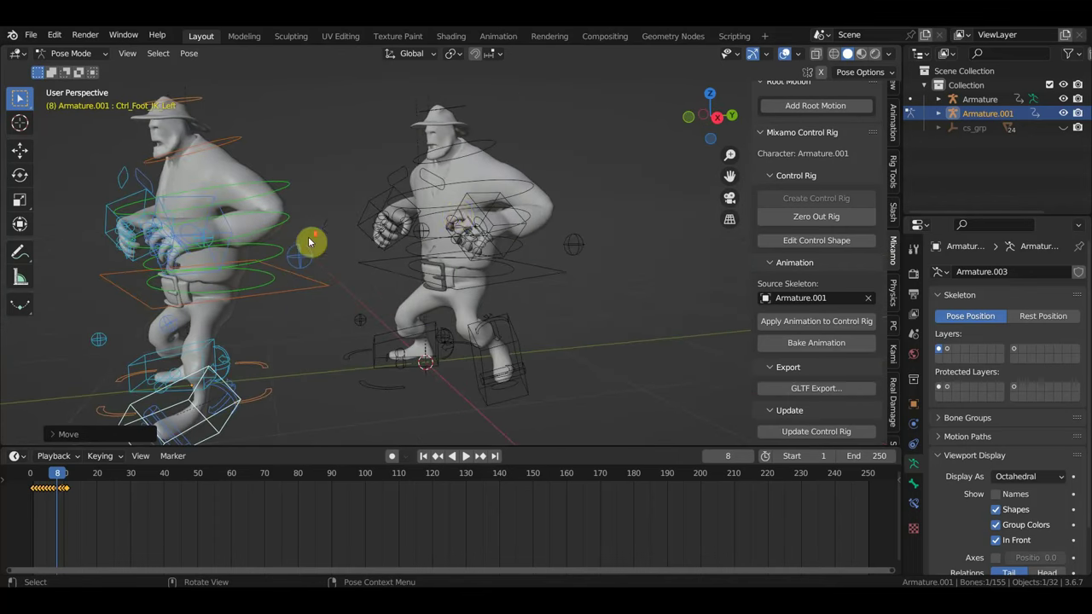
pyautogui.scroll(-3, 309, 242)
pyautogui.moveTo(285, 256); pyautogui.dragTo(324, 244, button='middle')
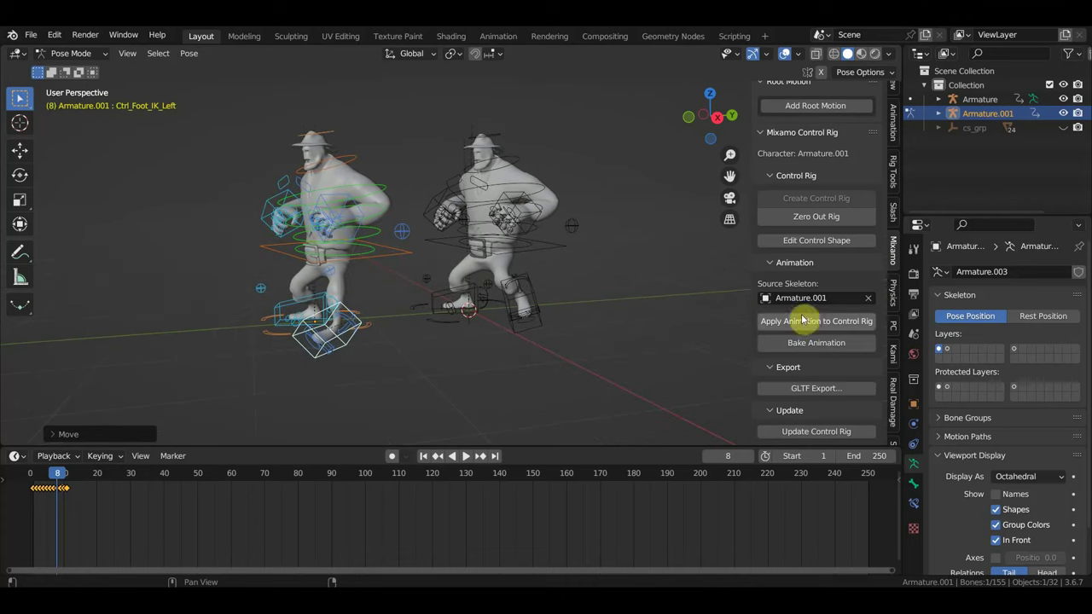
pyautogui.scroll(-1, 887, 388)
pyautogui.scroll(-2, 895, 406)
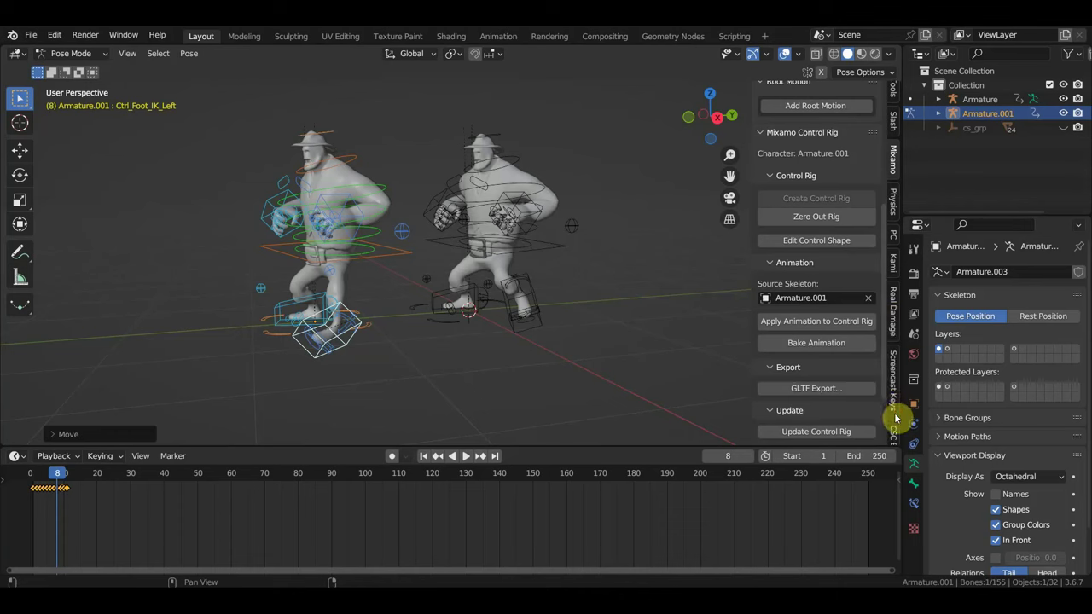
# Switch to Object Mode and box-select all of the left character's objects
pyautogui.click(65, 54)
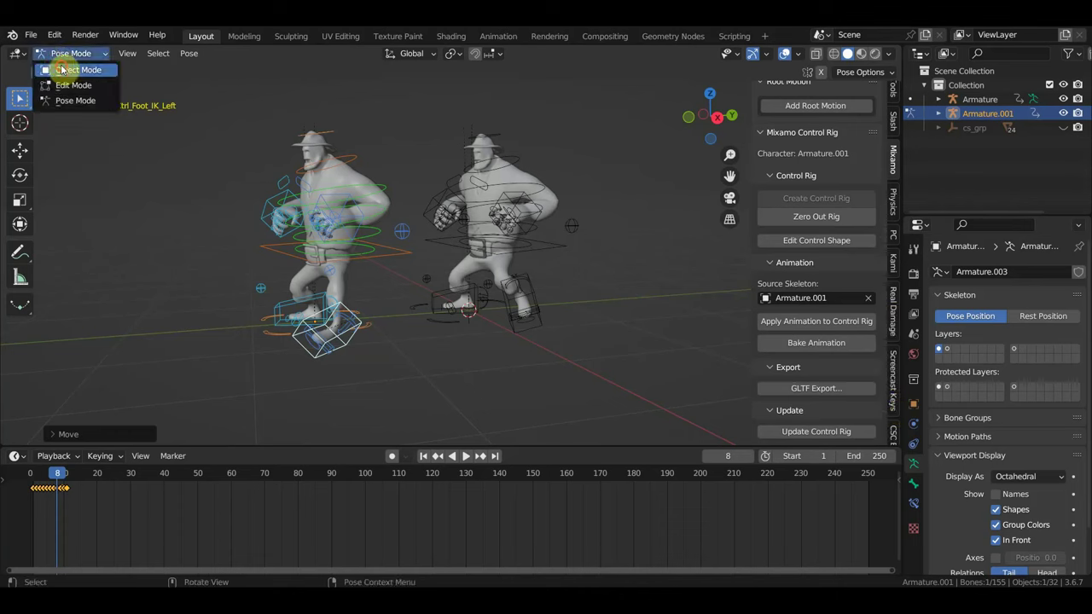
pyautogui.click(62, 70)
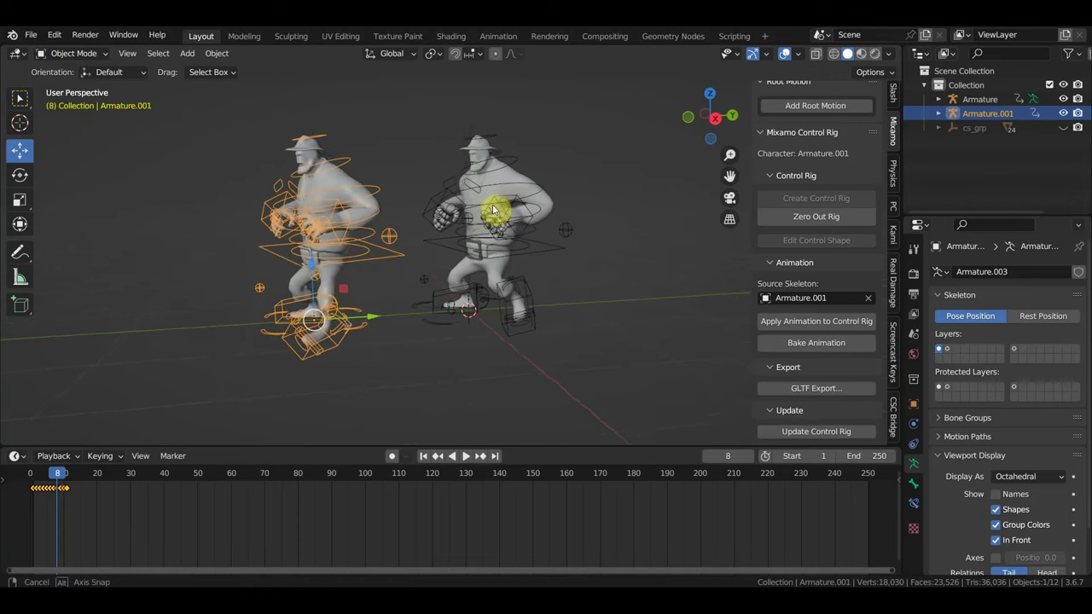
pyautogui.scroll(2, 489, 209)
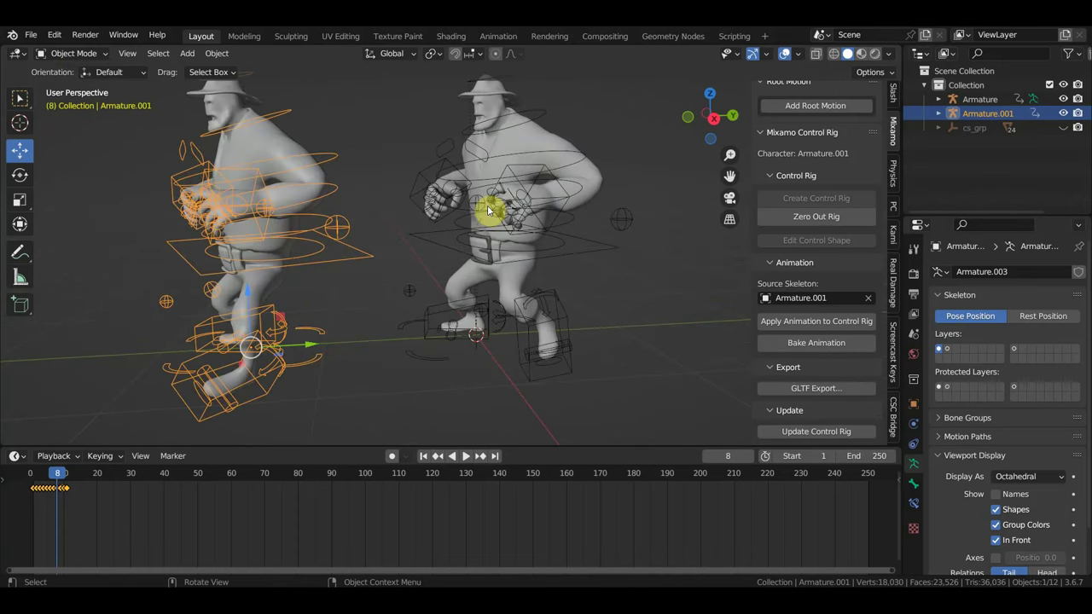
pyautogui.click(516, 181)
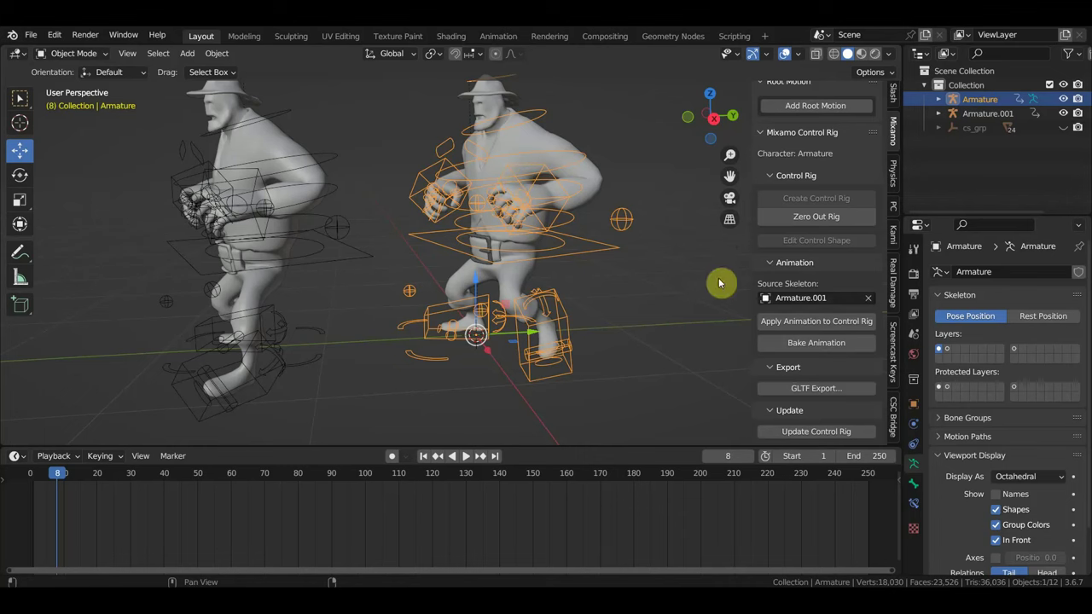
pyautogui.click(256, 175)
pyautogui.scroll(-3, 251, 174)
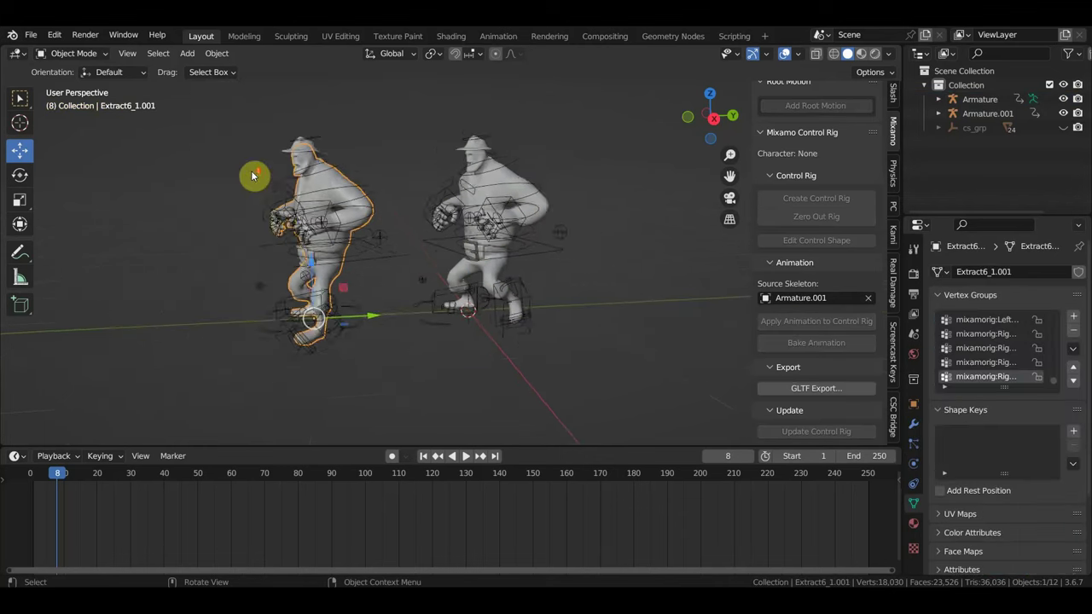
pyautogui.click(343, 190)
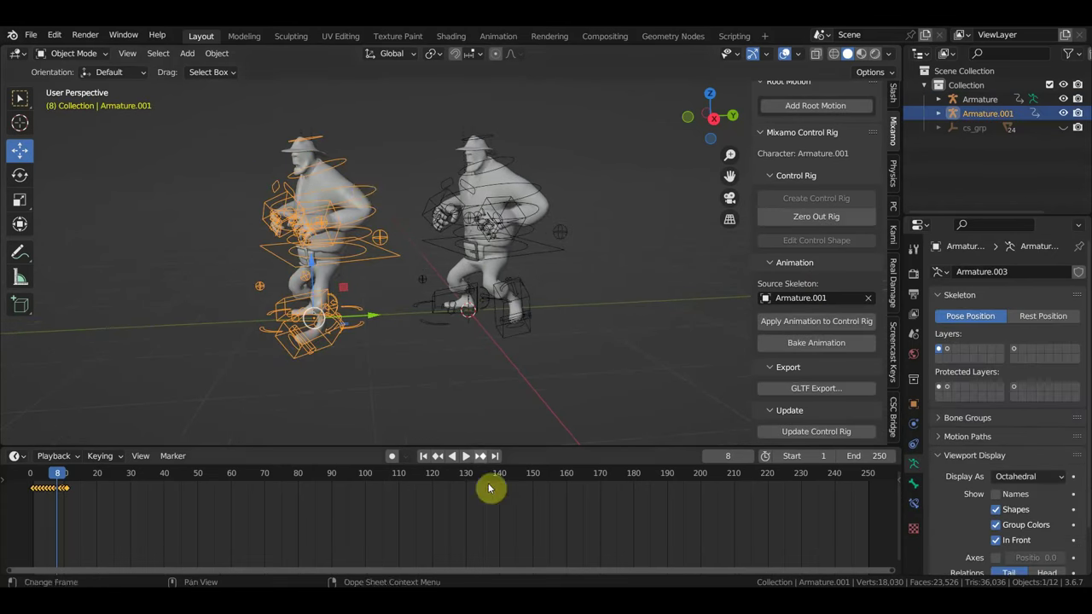
pyautogui.moveTo(380, 367); pyautogui.dragTo(369, 363, button='middle')
pyautogui.moveTo(368, 364); pyautogui.dragTo(228, 107)
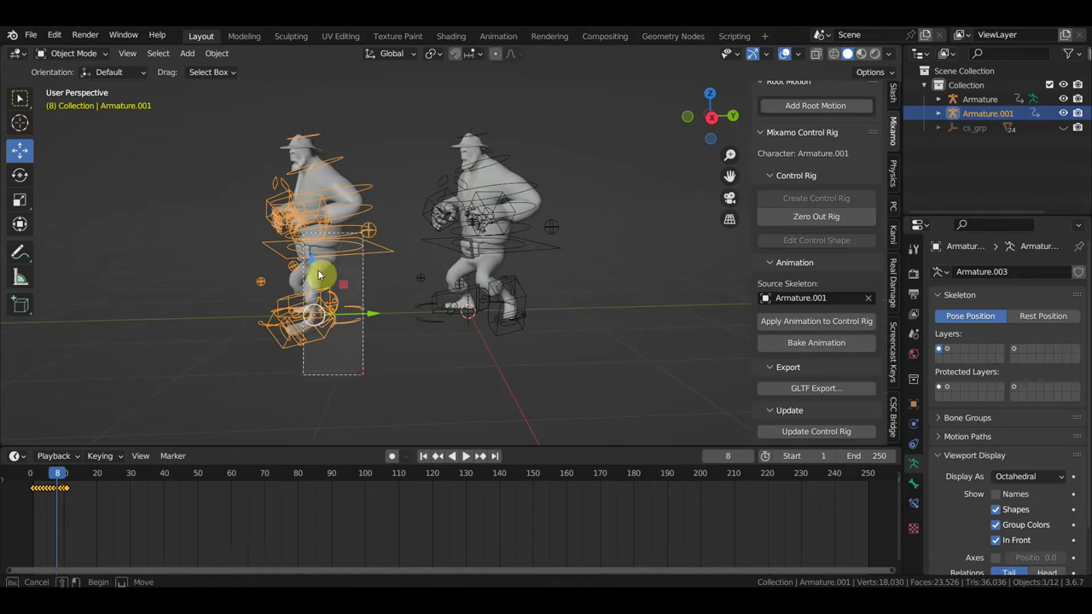
# Delete the left character and its rig, then select and frame the remaining Armature
pyautogui.press('Delete')
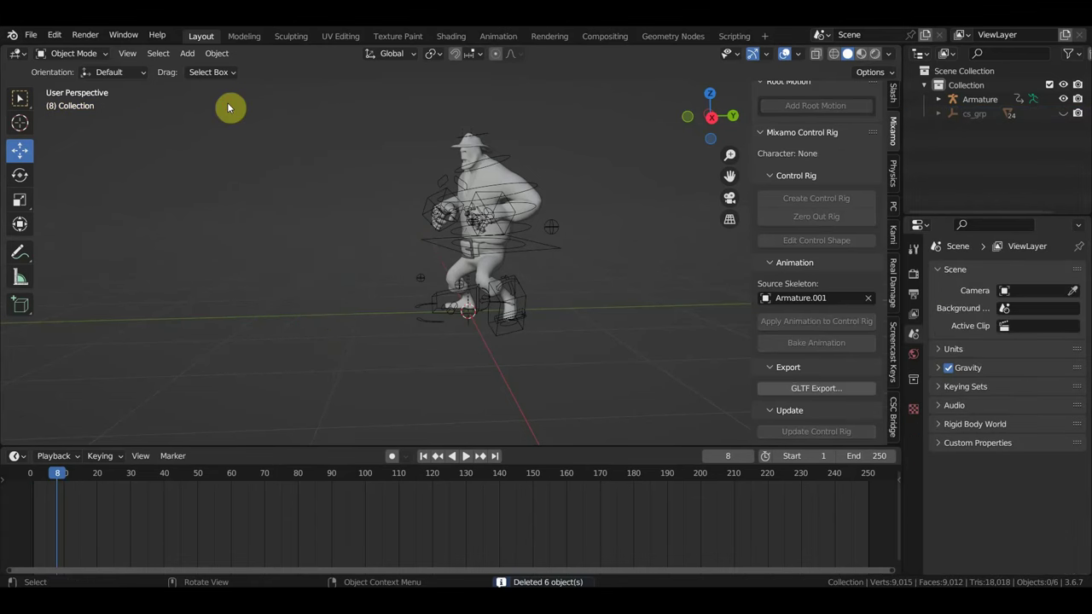
pyautogui.moveTo(472, 214)
pyautogui.mouseDown(button='middle')
pyautogui.moveTo(555, 239)
pyautogui.moveTo(541, 246)
pyautogui.moveTo(480, 176)
pyautogui.moveTo(494, 168)
pyautogui.mouseUp(button='middle')
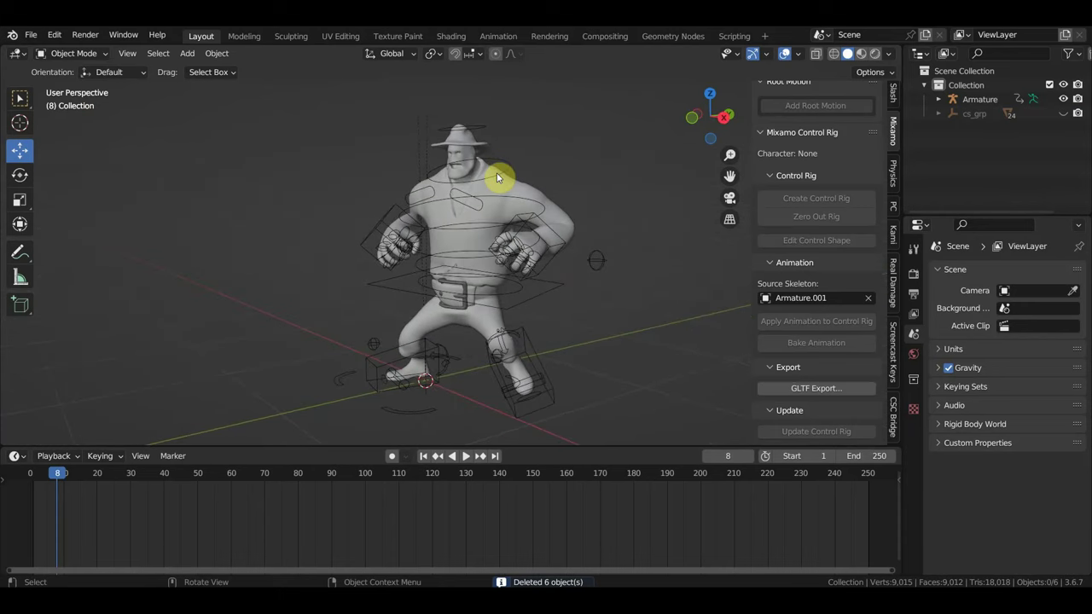
pyautogui.click(551, 255)
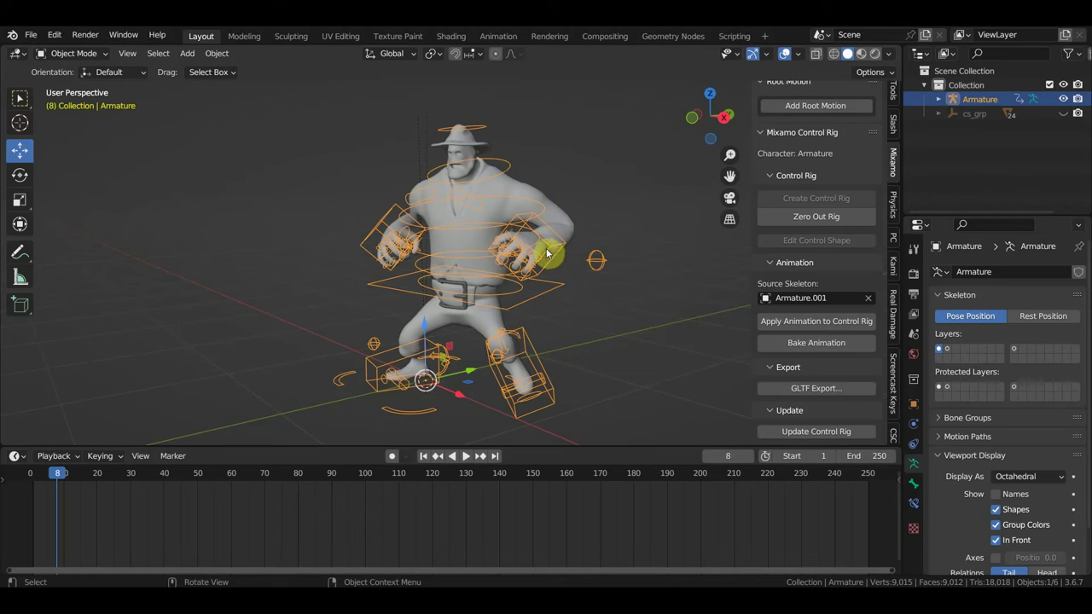
pyautogui.moveTo(548, 253)
pyautogui.keyDown('ctrl'); pyautogui.mouseDown(button='middle')
pyautogui.moveTo(466, 216)
pyautogui.moveTo(441, 181)
pyautogui.moveTo(366, 165)
pyautogui.moveTo(342, 178)
pyautogui.moveTo(415, 163)
pyautogui.moveTo(424, 137)
pyautogui.mouseUp(button='middle'); pyautogui.keyUp('ctrl')
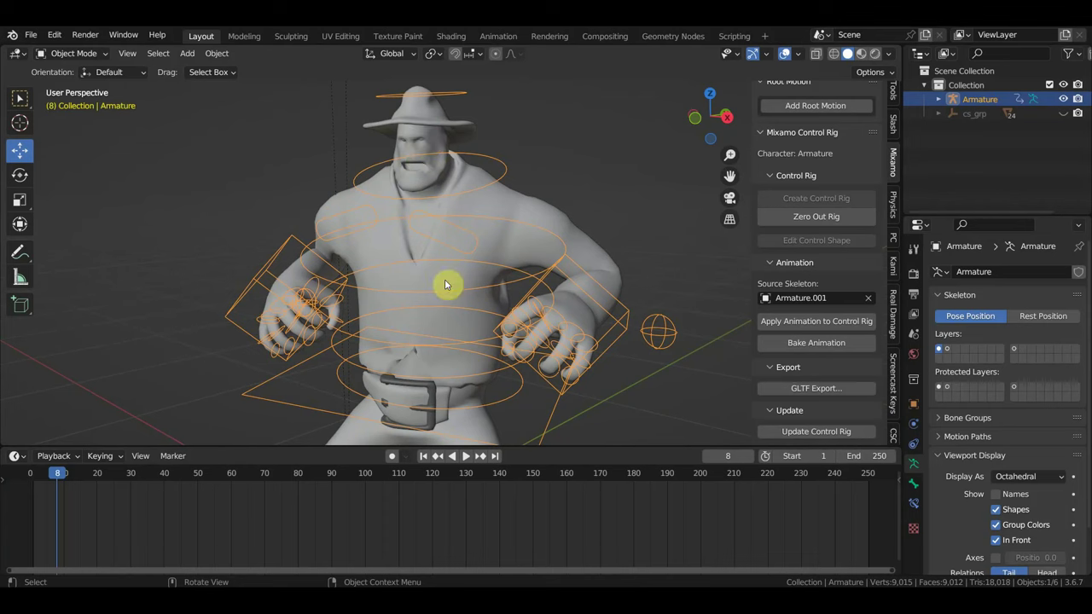
pyautogui.scroll(-3, 512, 282)
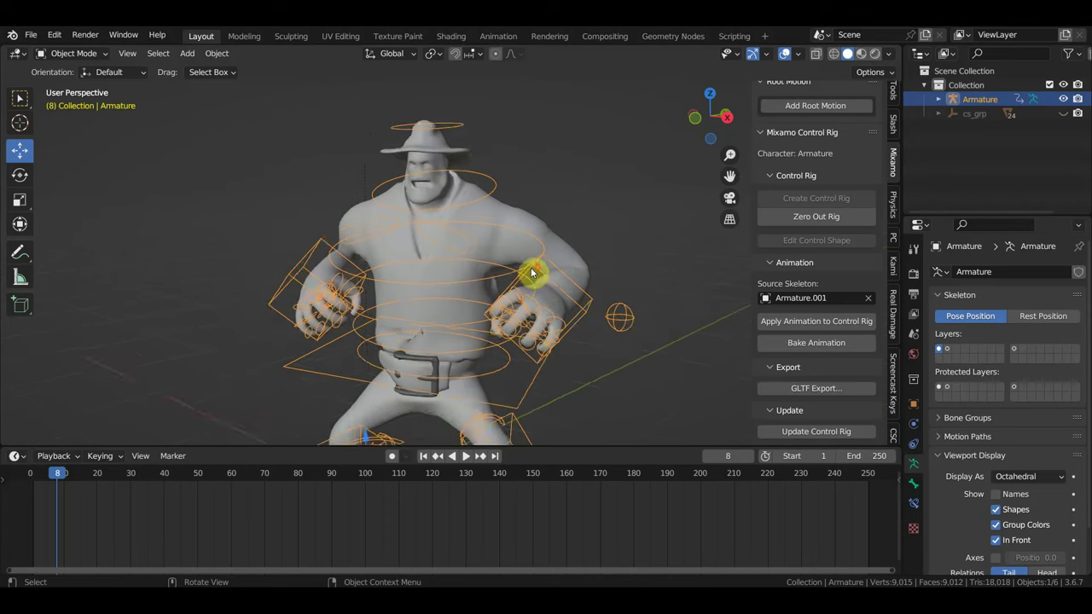
pyautogui.scroll(-2, 531, 268)
pyautogui.moveTo(530, 268); pyautogui.dragTo(517, 209, button='middle')
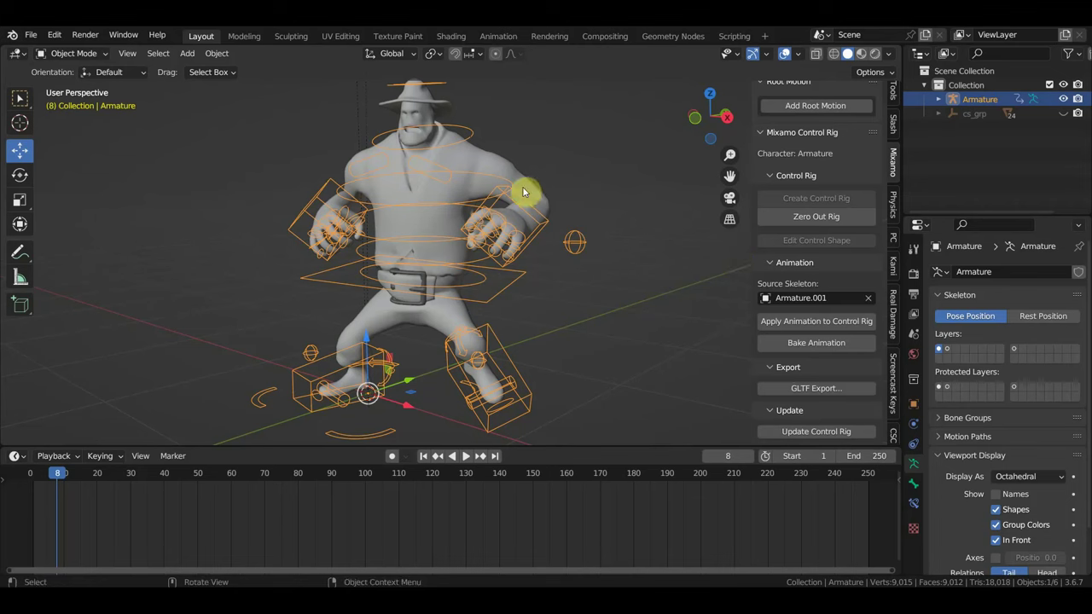
# Play the remaining character's animation and show the CSC Bridge sidebar tab
pyautogui.moveTo(59, 480); pyautogui.dragTo(38, 476)
pyautogui.press('space')
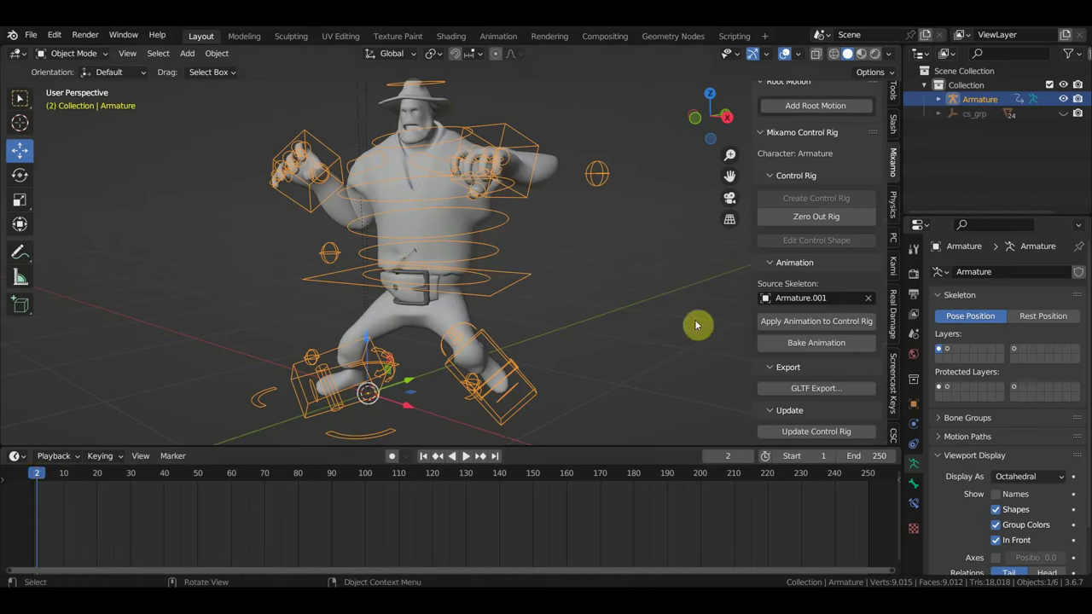
pyautogui.click(893, 435)
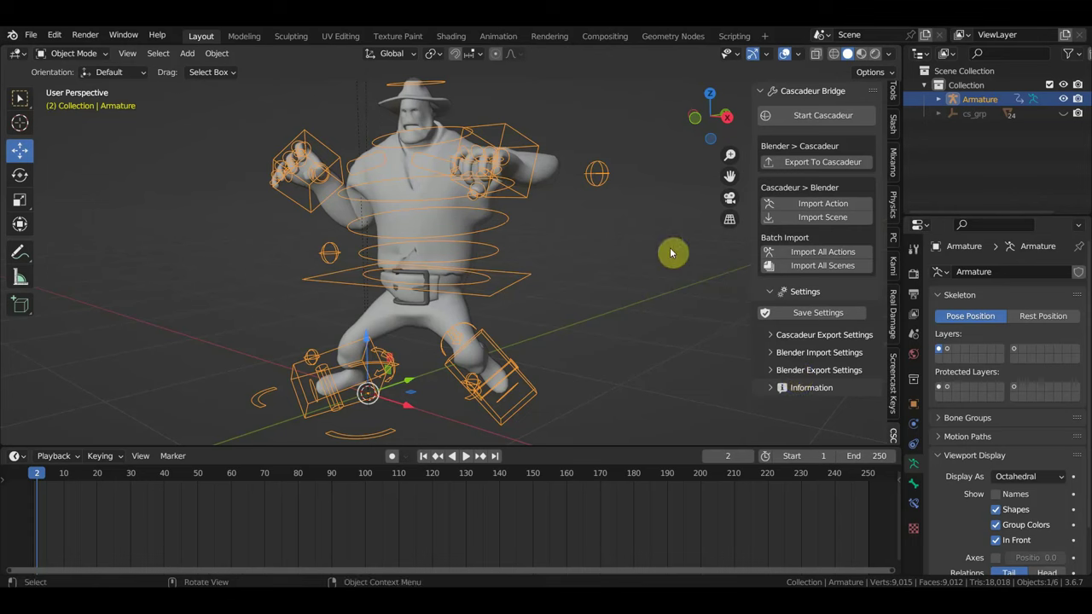
pyautogui.scroll(-2, 539, 254)
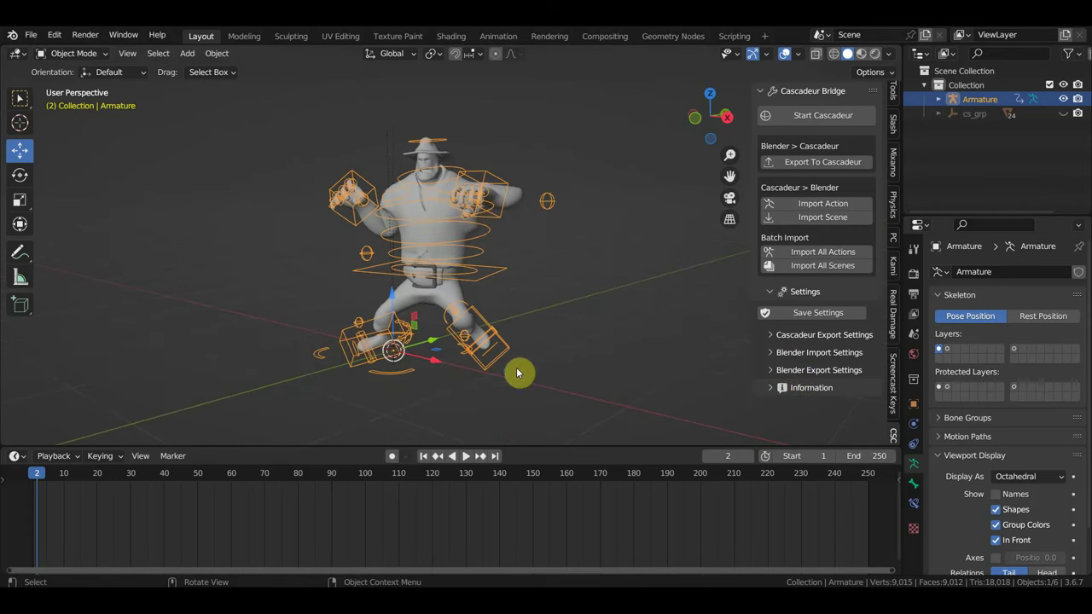
pyautogui.moveTo(434, 588)
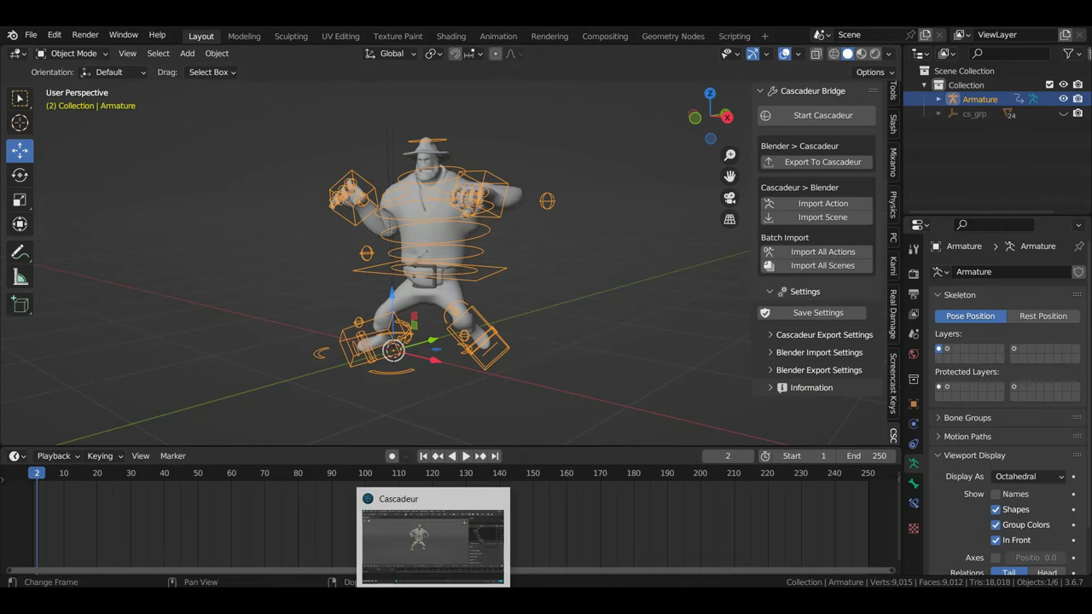
# In Cascadeur, create a new scene and close the Walking scene without saving
pyautogui.click(482, 558)
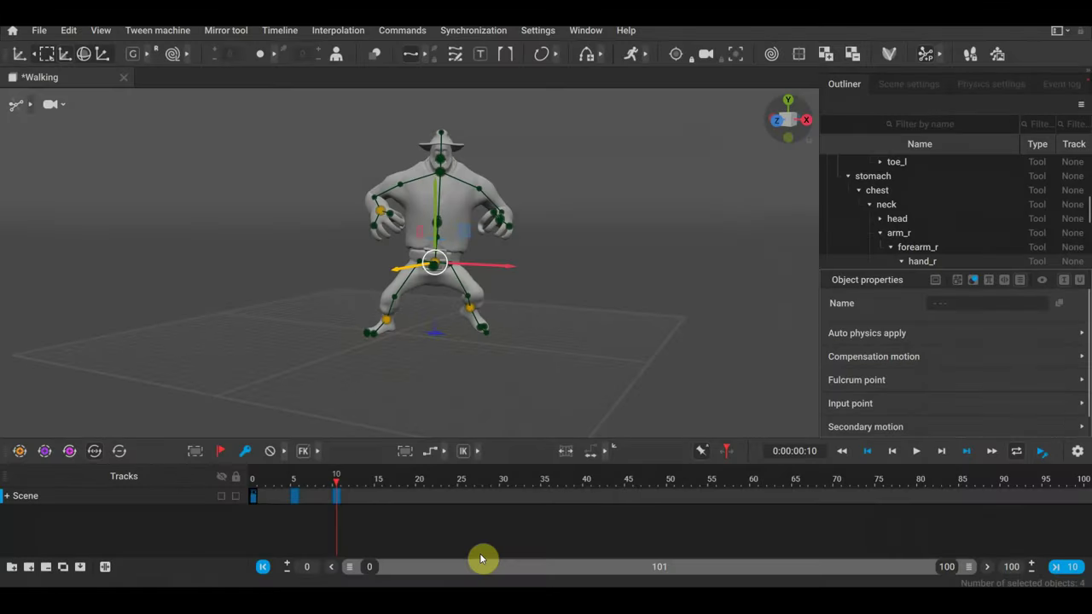
pyautogui.click(39, 31)
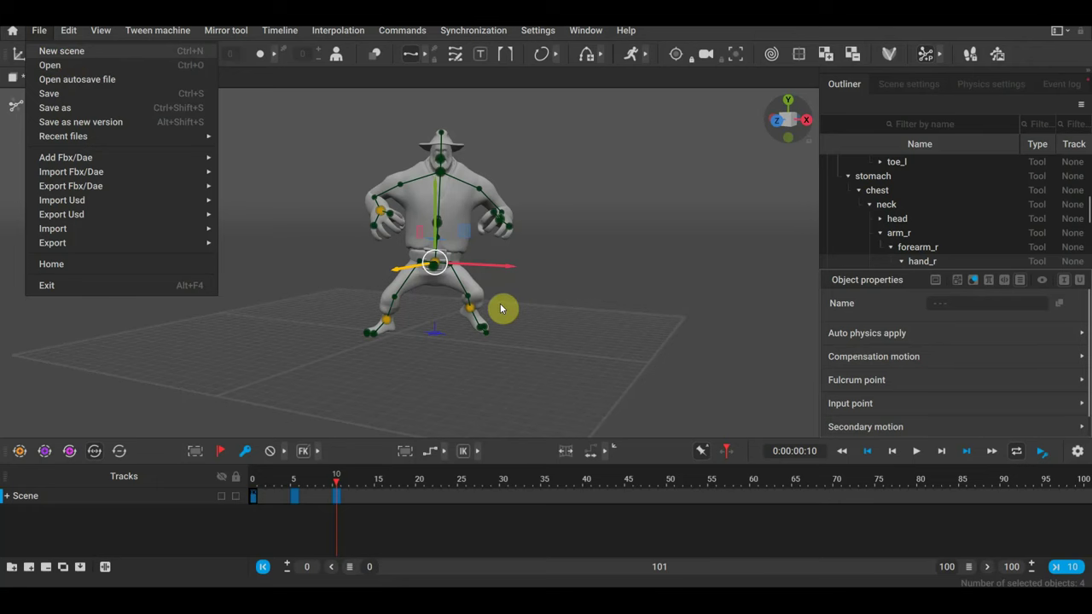
pyautogui.press('Return')
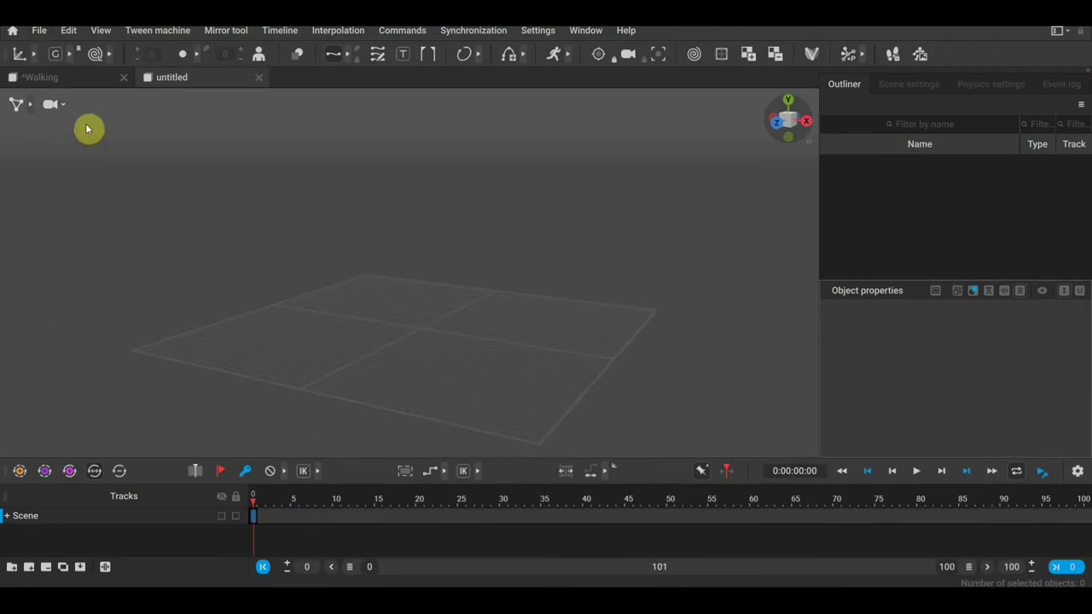
pyautogui.click(123, 78)
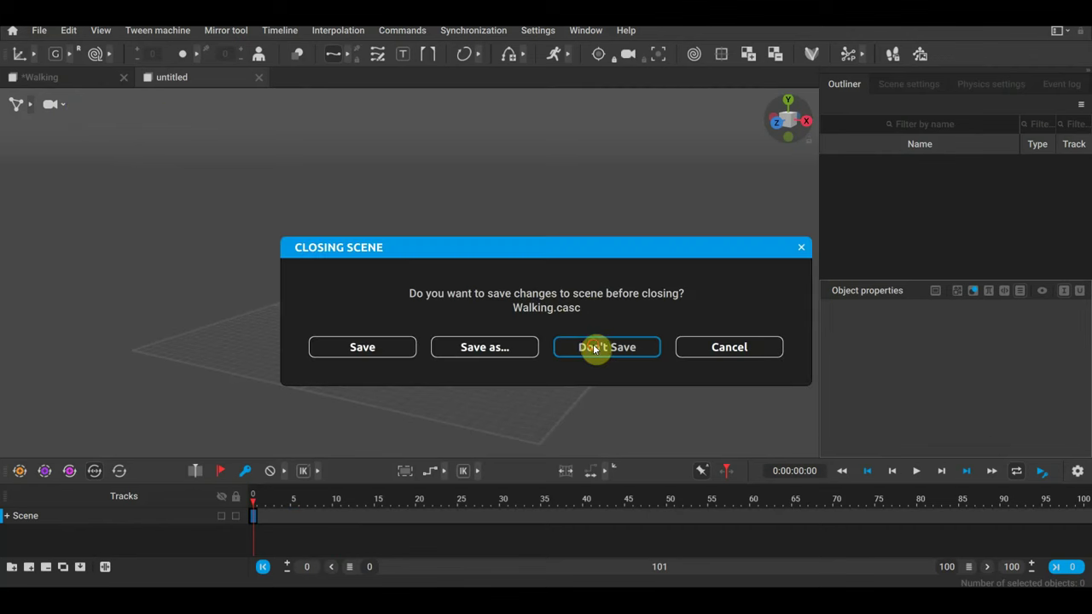
pyautogui.click(586, 348)
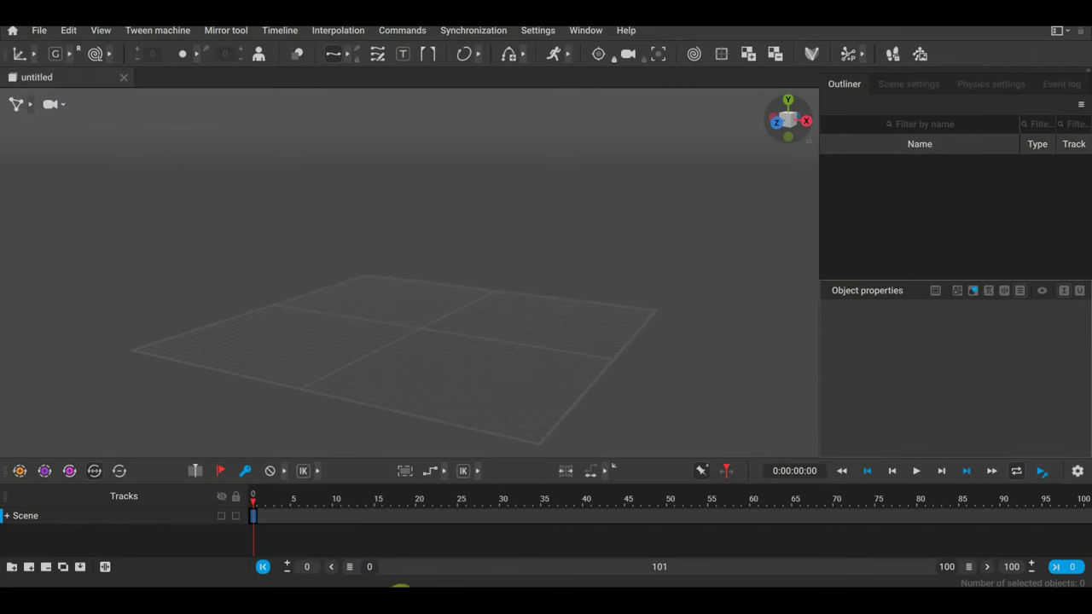
# Box-select all six character objects in Blender and export them to Cascadeur via Cascadeur Bridge
pyautogui.click(396, 546)
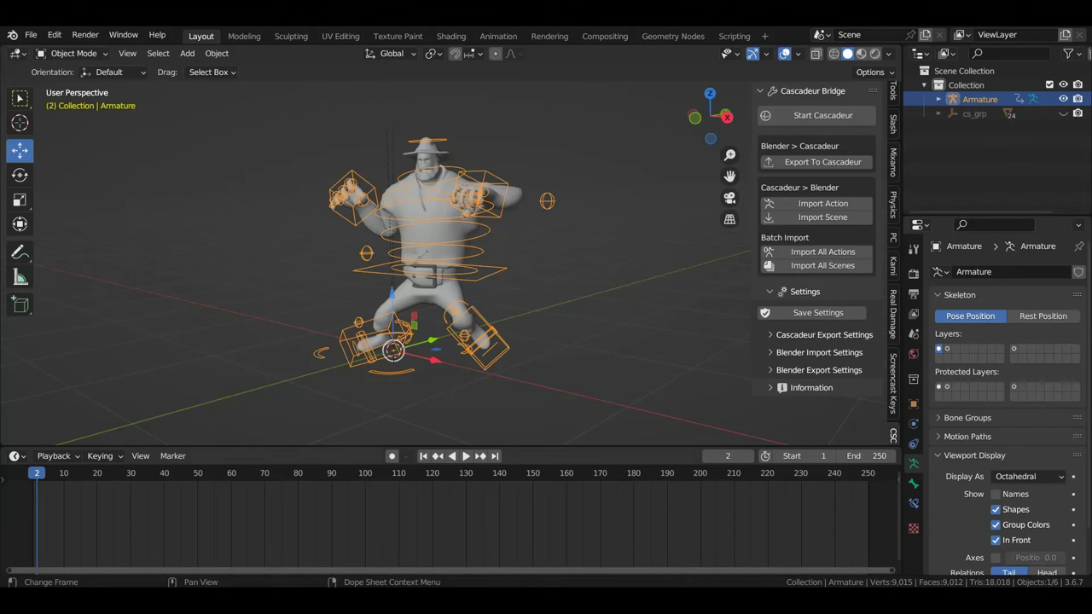
pyautogui.moveTo(568, 402); pyautogui.dragTo(287, 112)
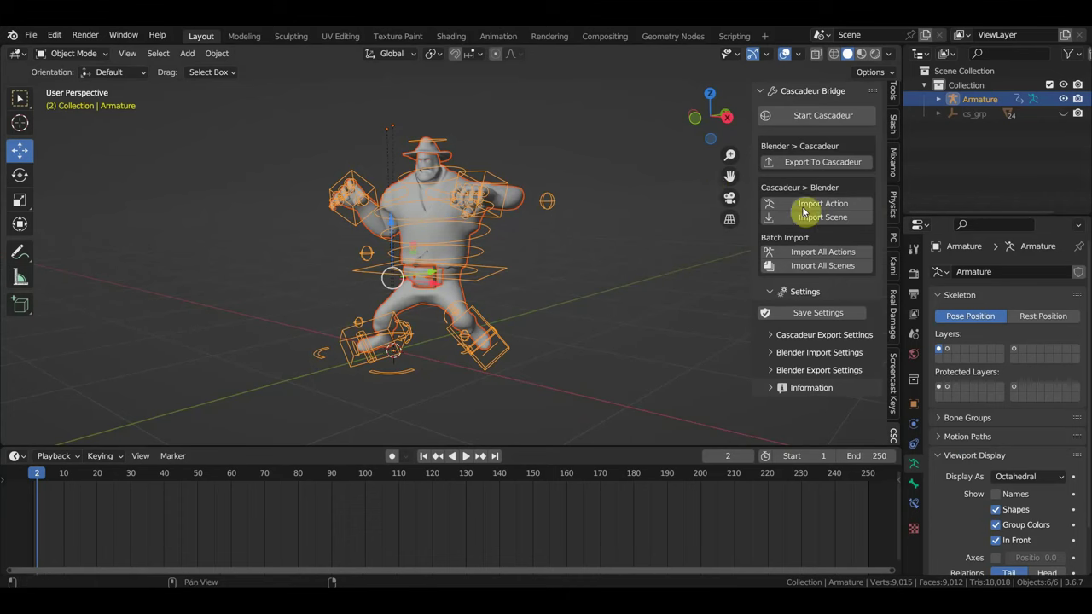
pyautogui.click(819, 166)
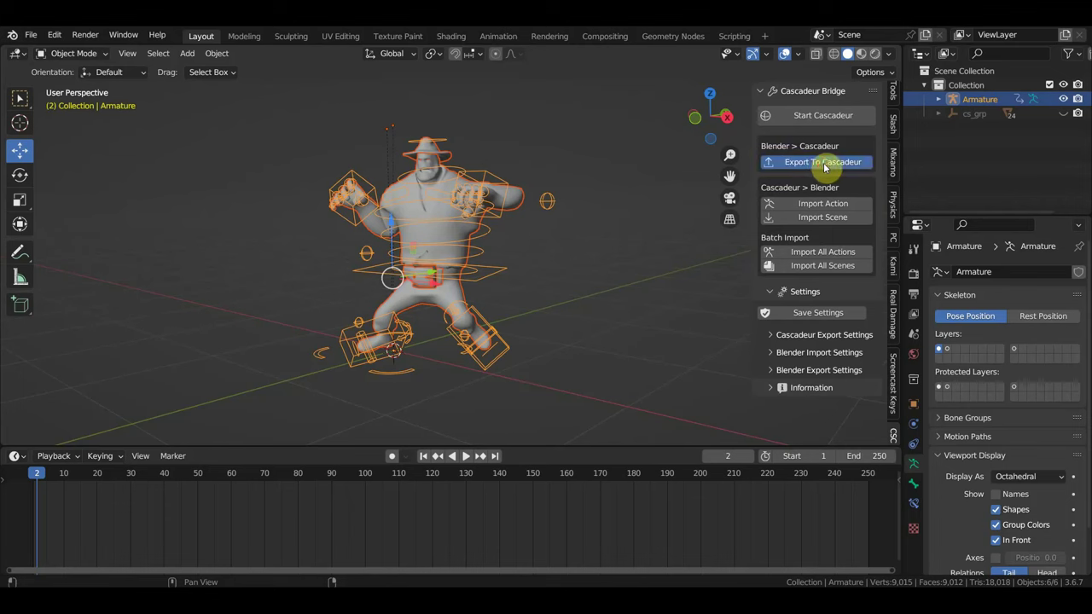
pyautogui.click(824, 166)
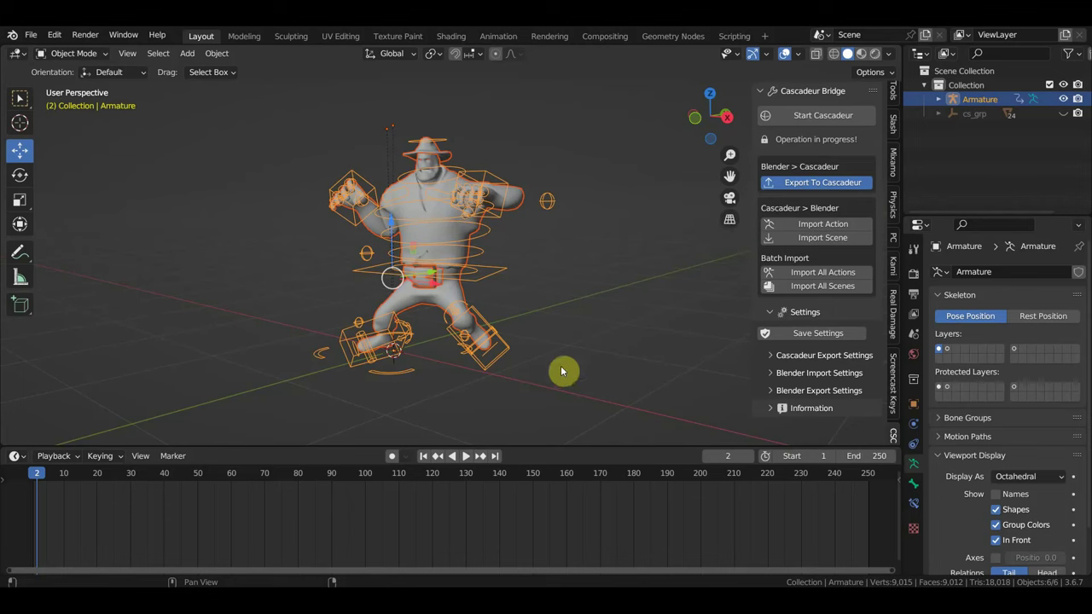
pyautogui.moveTo(434, 597)
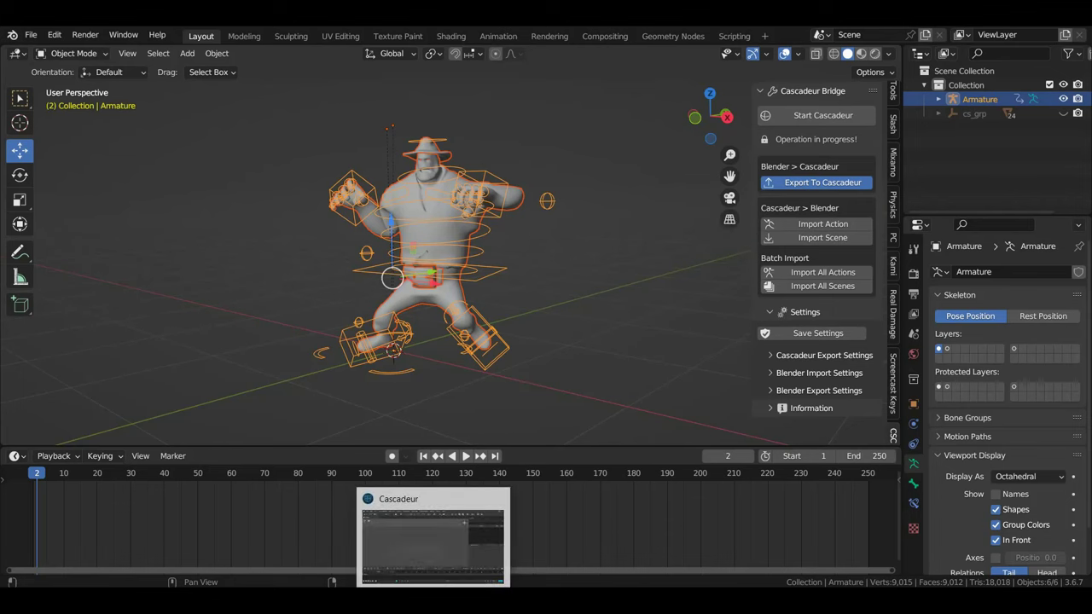
pyautogui.click(448, 593)
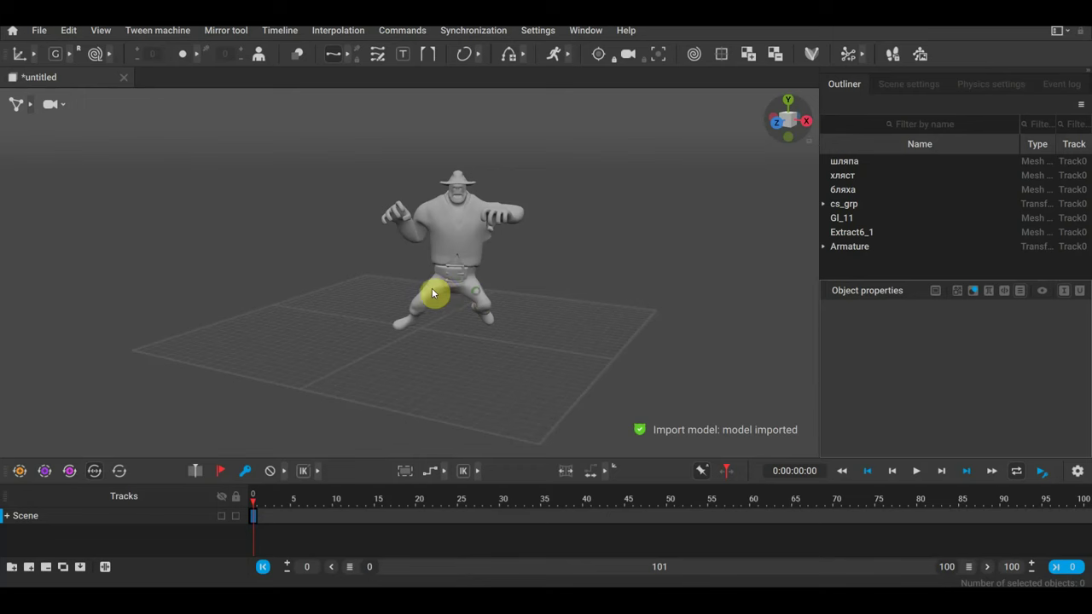
# Zoom in, scrub the imported scene's frames, then request rig mode to bring up the Rig Mode On prompt
pyautogui.scroll(2, 423, 290)
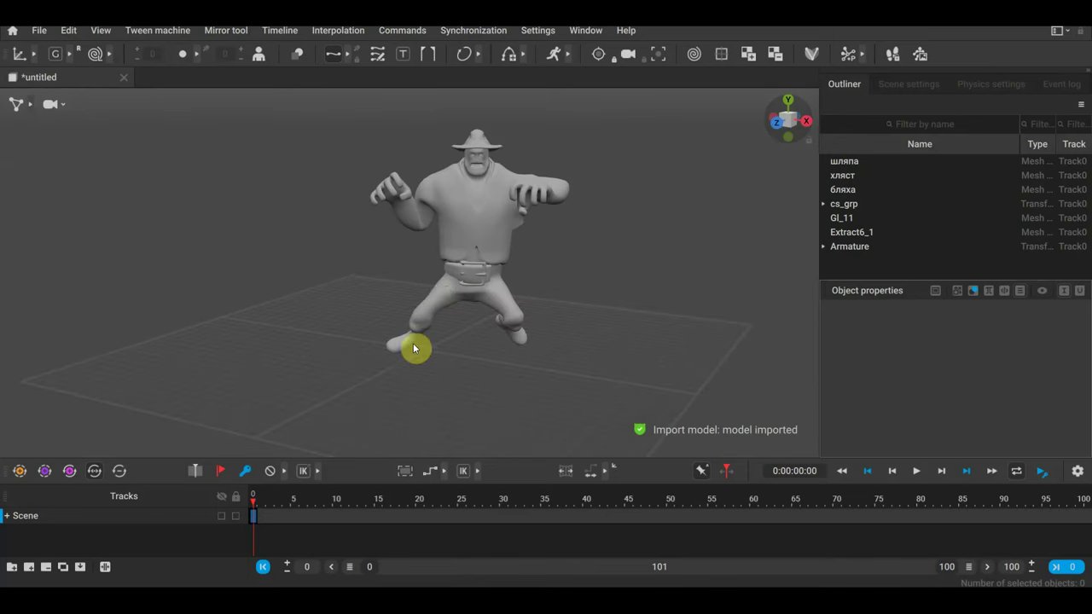
pyautogui.moveTo(272, 510)
pyautogui.mouseDown()
pyautogui.moveTo(338, 526)
pyautogui.moveTo(244, 514)
pyautogui.moveTo(387, 530)
pyautogui.mouseUp()
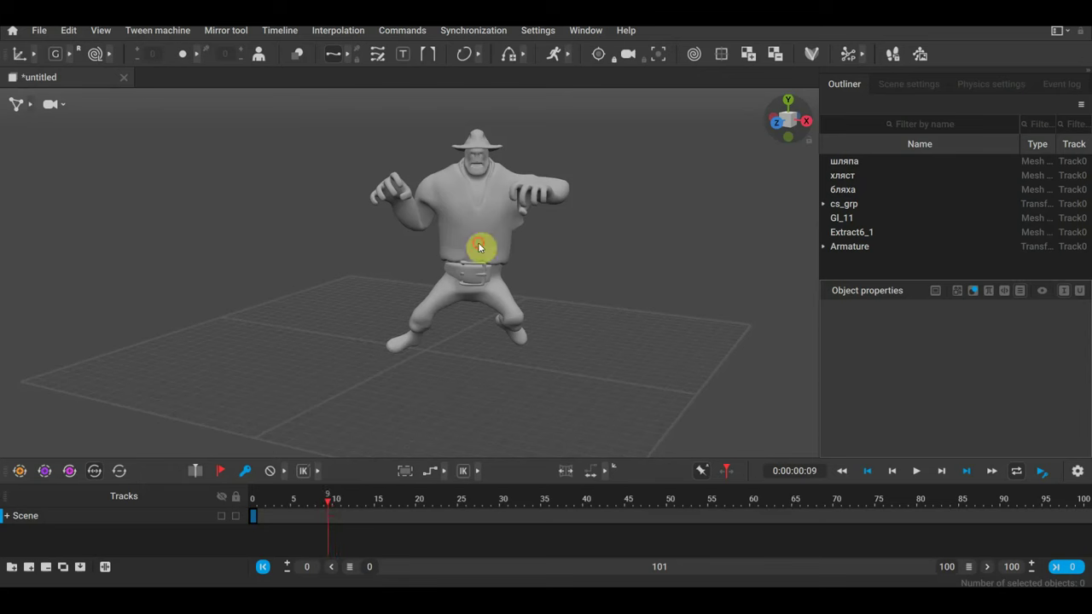
pyautogui.click(815, 59)
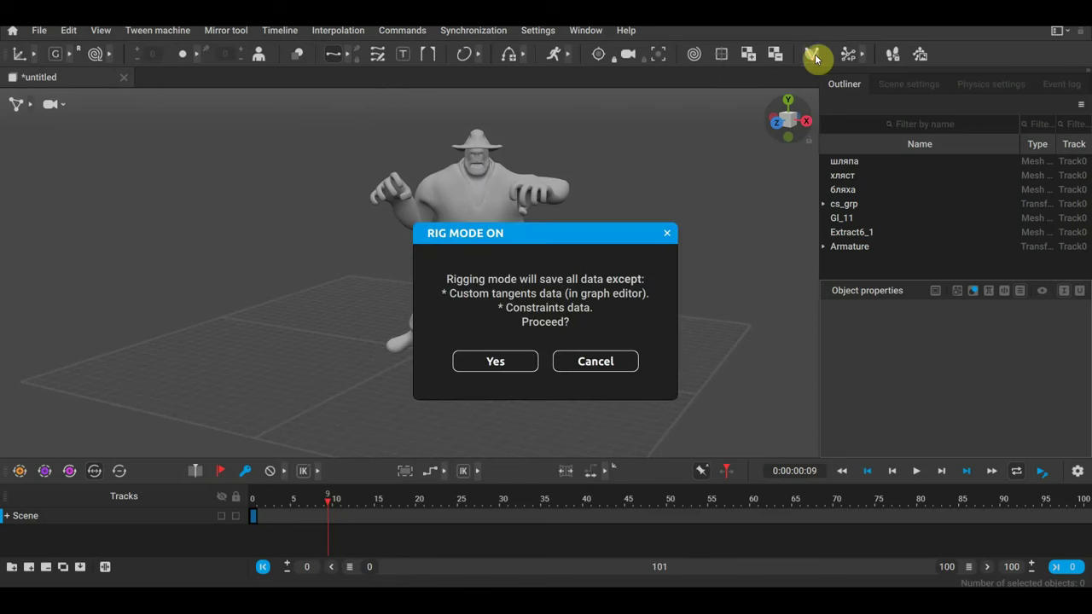
# Confirm rig mode on, attempt Generate rig twice, then re-enable and confirm rig mode
pyautogui.click(503, 367)
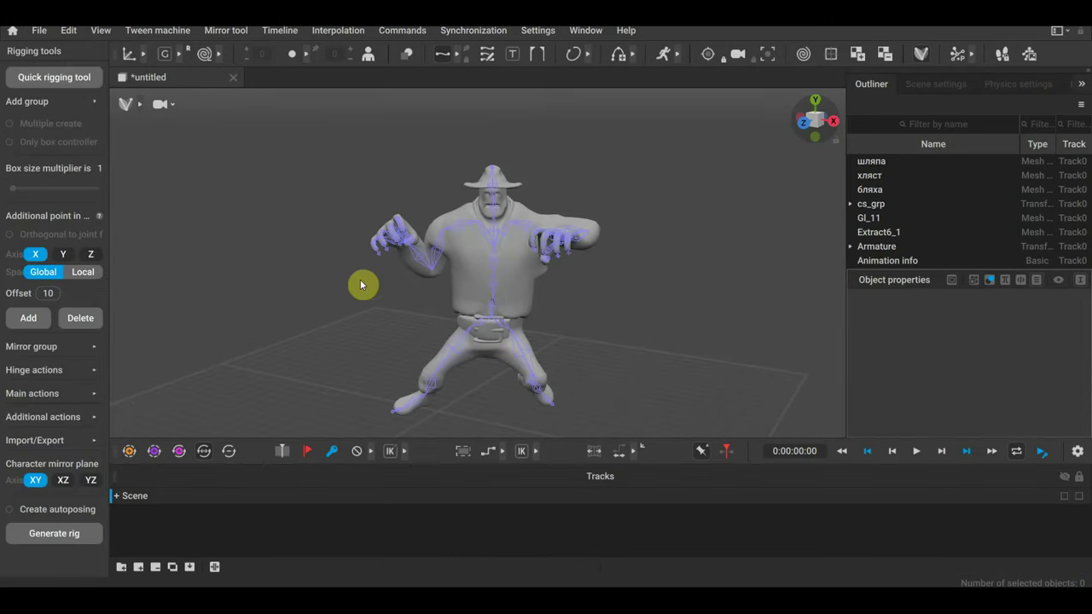
pyautogui.click(53, 533)
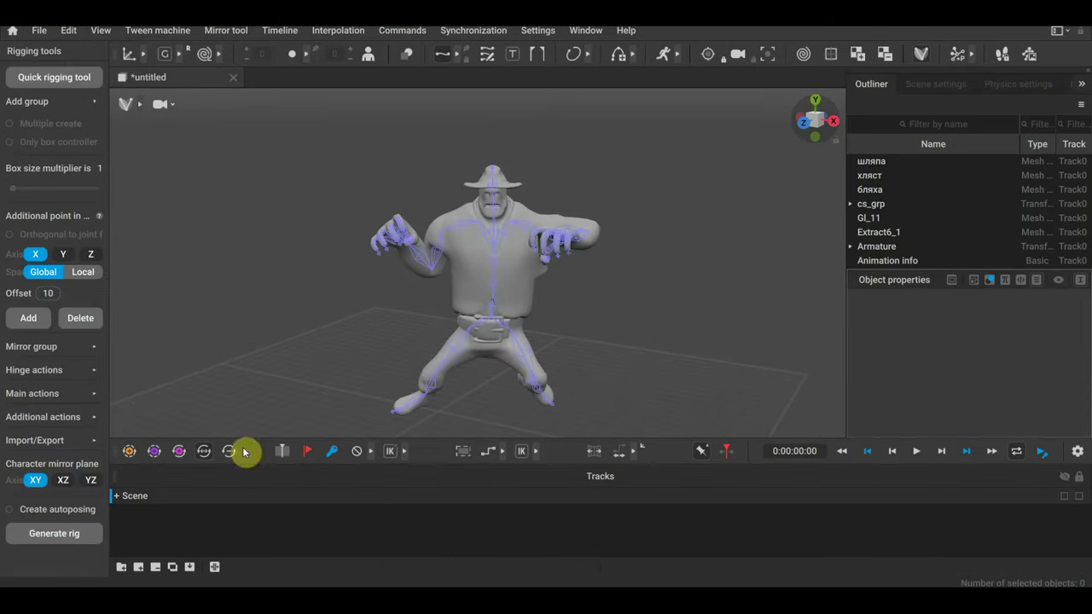
pyautogui.click(52, 547)
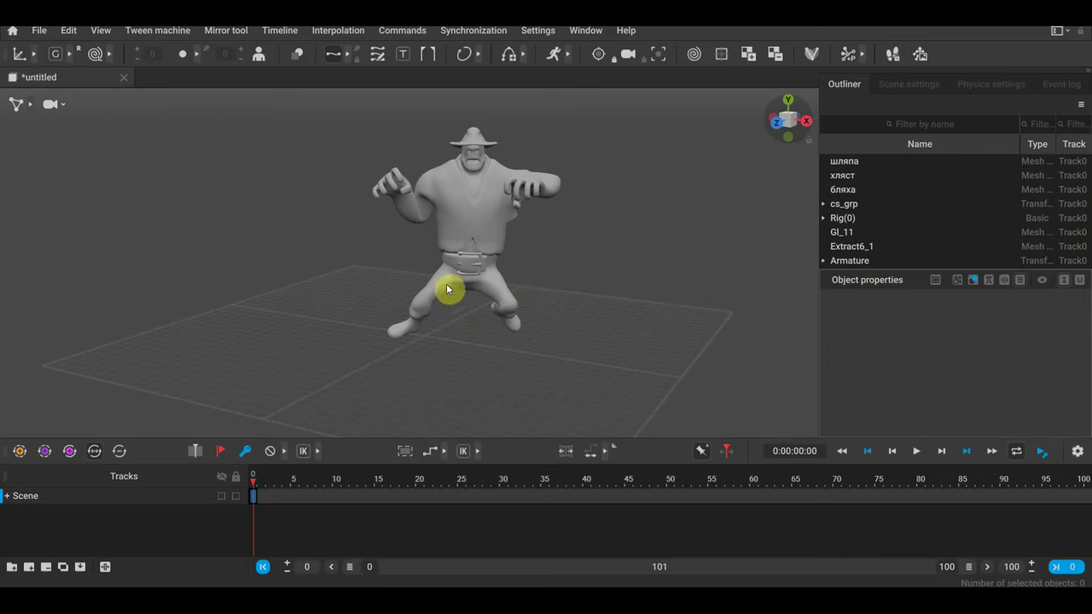
pyautogui.click(799, 60)
pyautogui.click(503, 365)
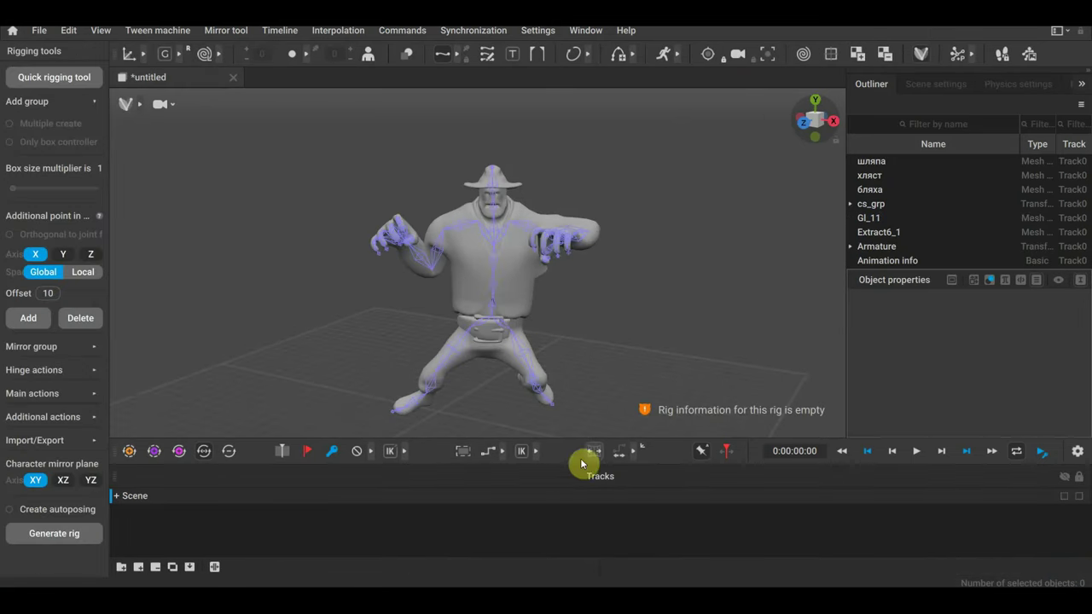
# Add a Global-space point to the mixamorig:Hips joint
pyautogui.click(492, 297)
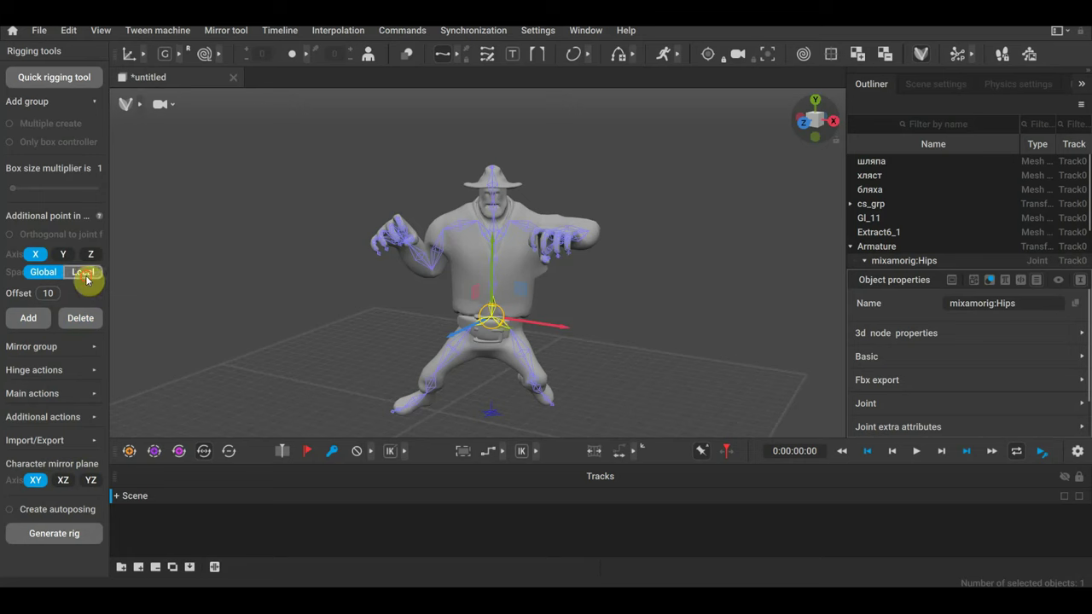
pyautogui.click(43, 272)
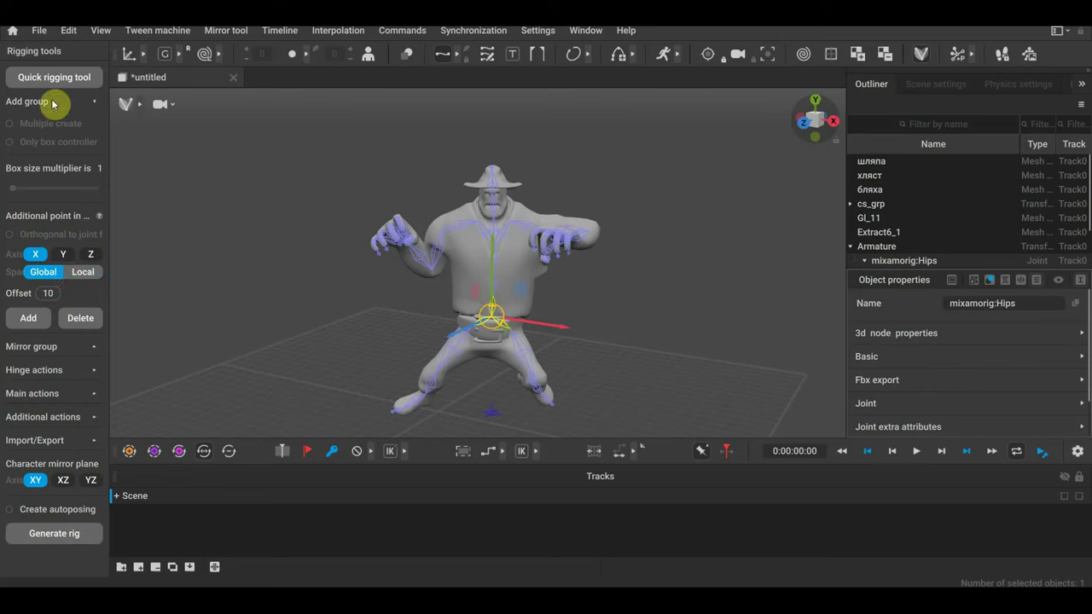
pyautogui.click(28, 317)
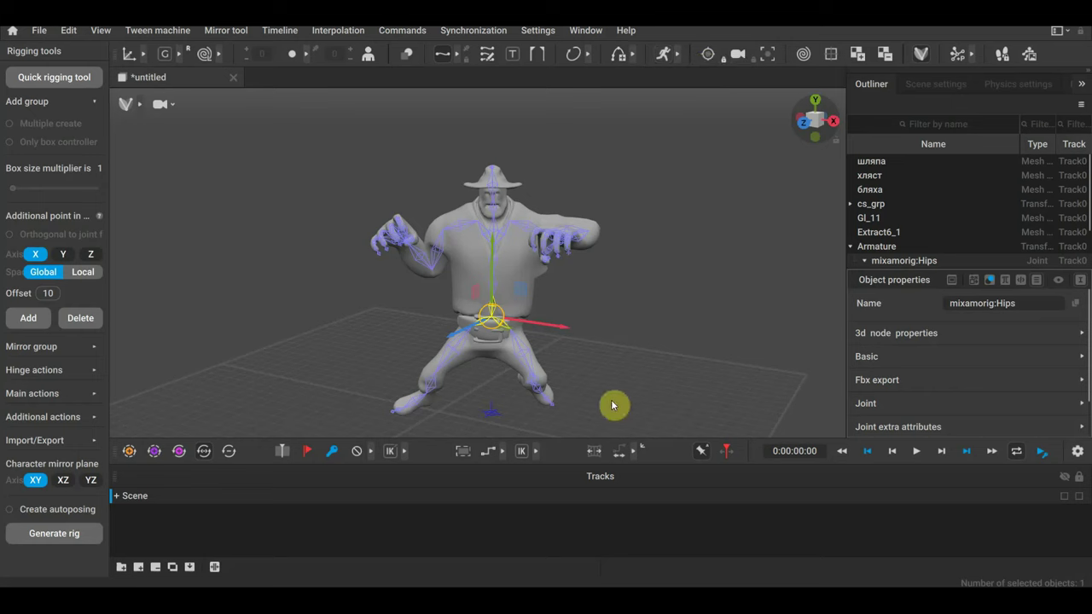
pyautogui.moveTo(601, 417); pyautogui.dragTo(373, 151)
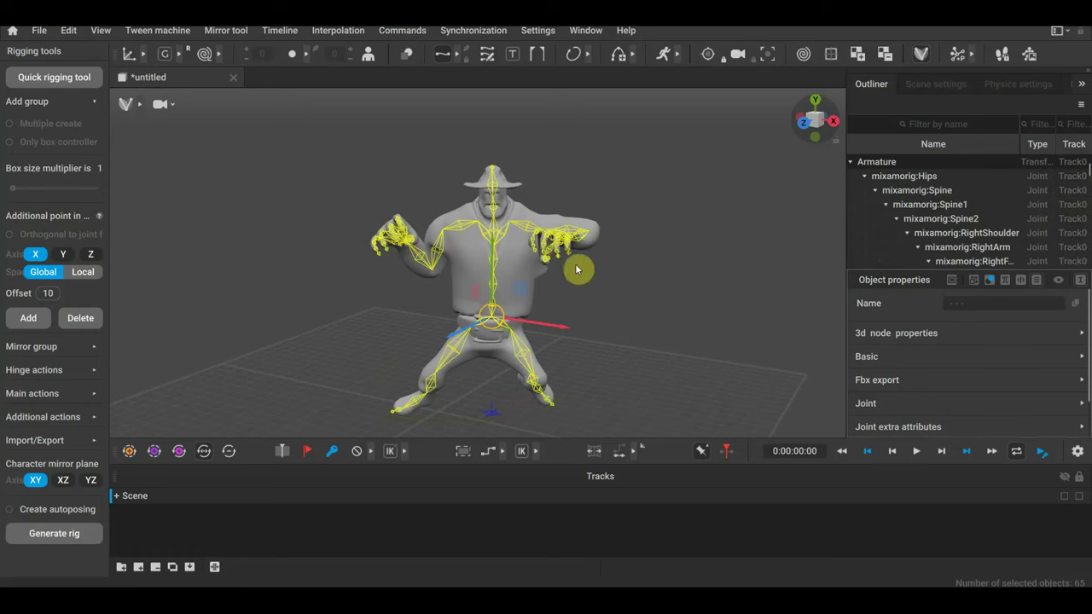
pyautogui.scroll(-3, 930, 214)
pyautogui.scroll(-2, 972, 223)
pyautogui.scroll(-2, 977, 225)
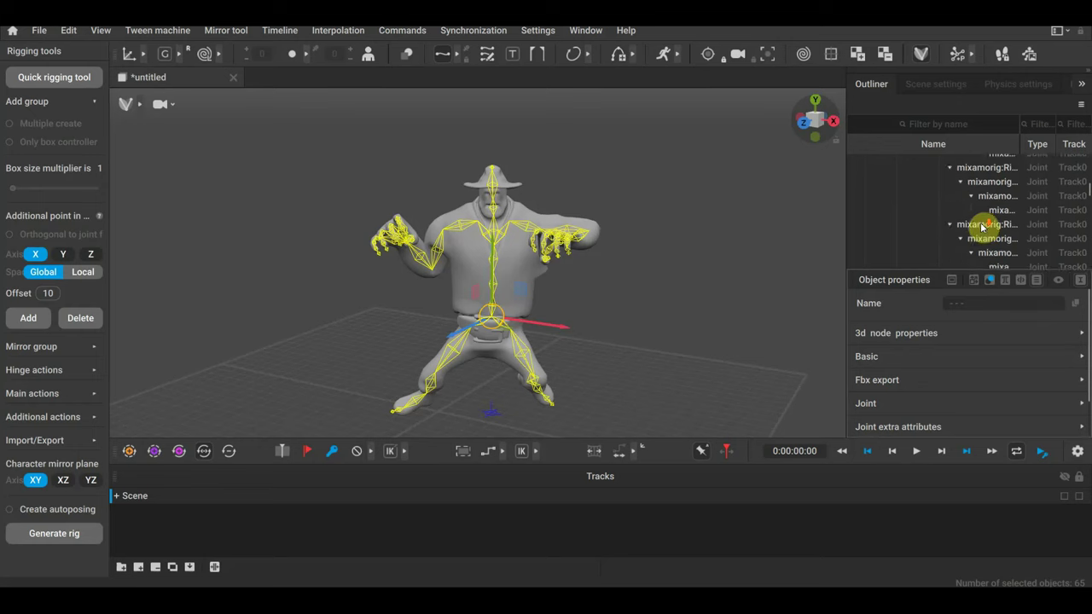
pyautogui.scroll(-2, 977, 230)
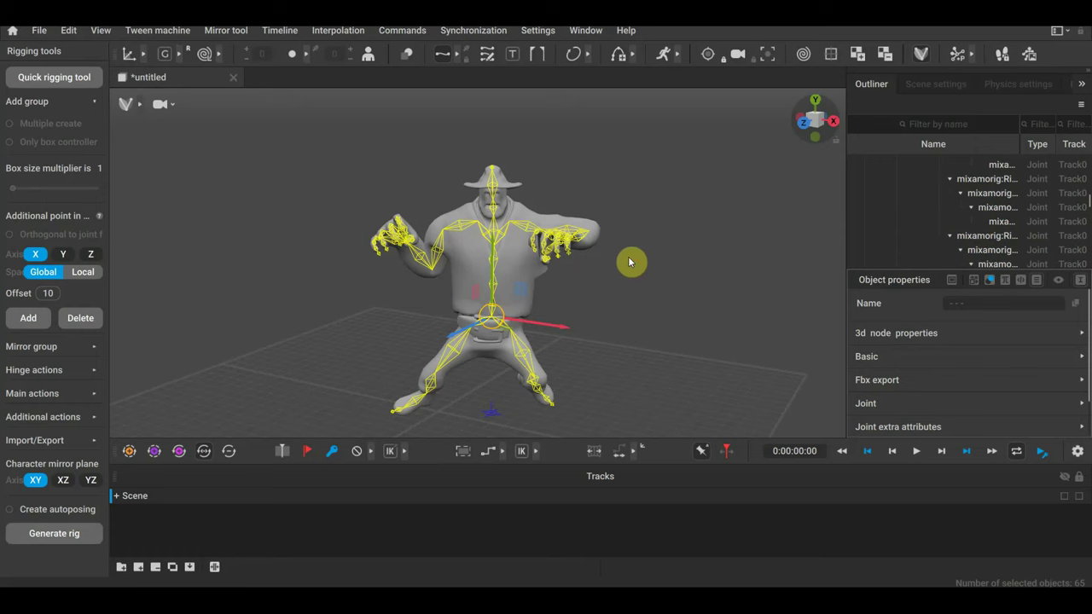
pyautogui.scroll(-2, 602, 254)
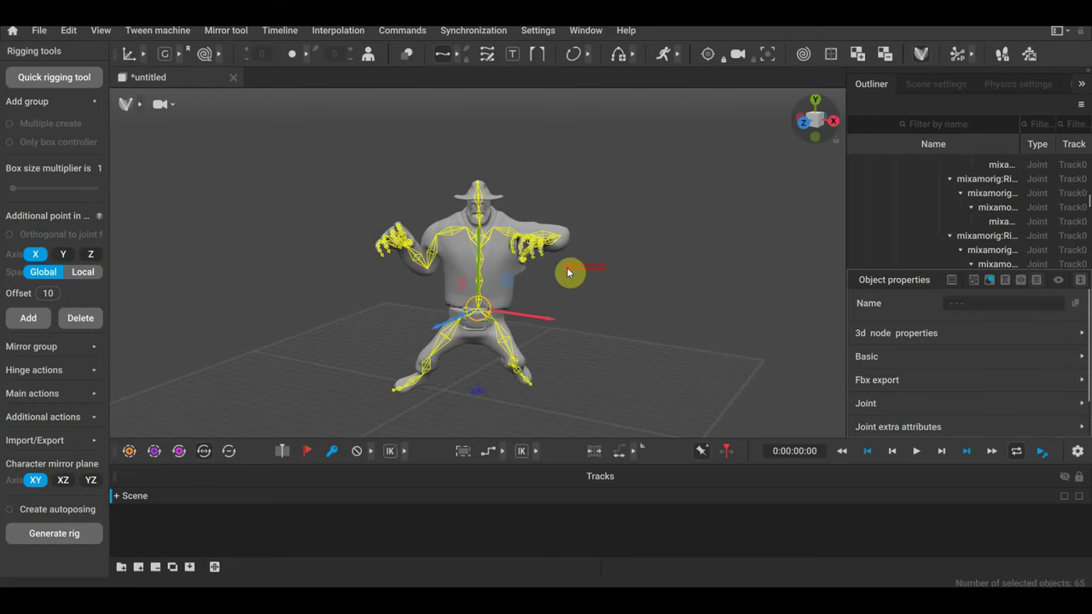
pyautogui.click(637, 277)
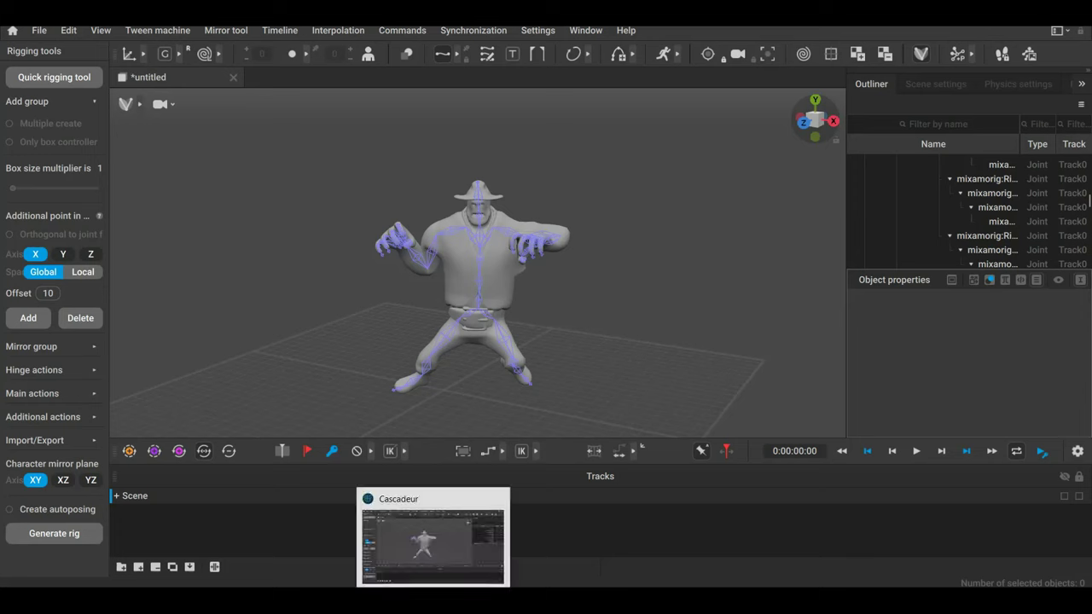
# Enable Apply Transform in Blender's Cascadeur Bridge export settings
pyautogui.click(455, 597)
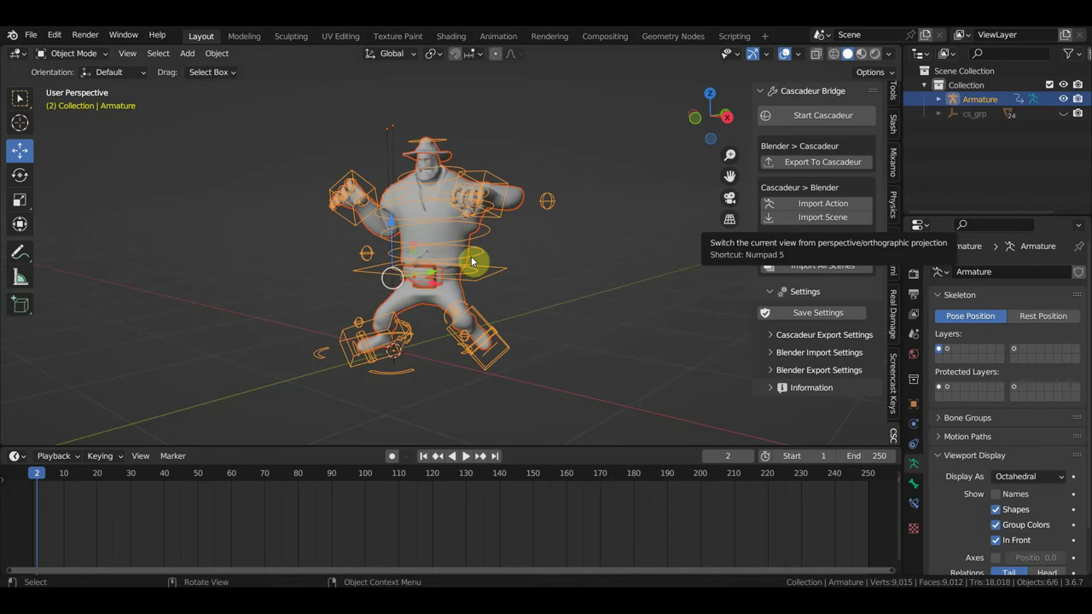
pyautogui.click(771, 370)
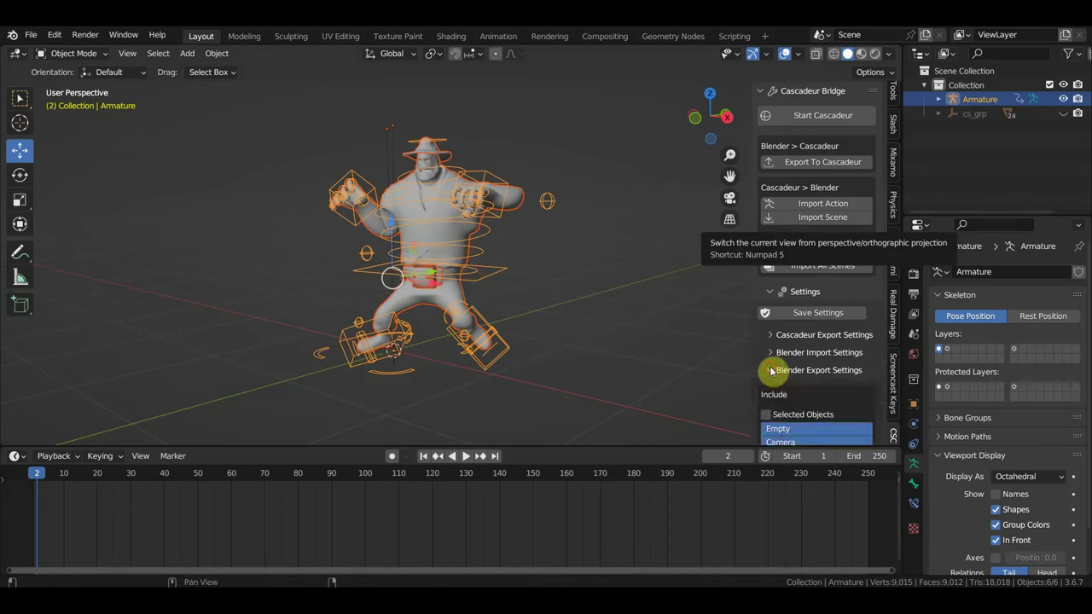
pyautogui.scroll(-3, 836, 384)
pyautogui.scroll(-4, 853, 397)
pyautogui.scroll(-3, 858, 408)
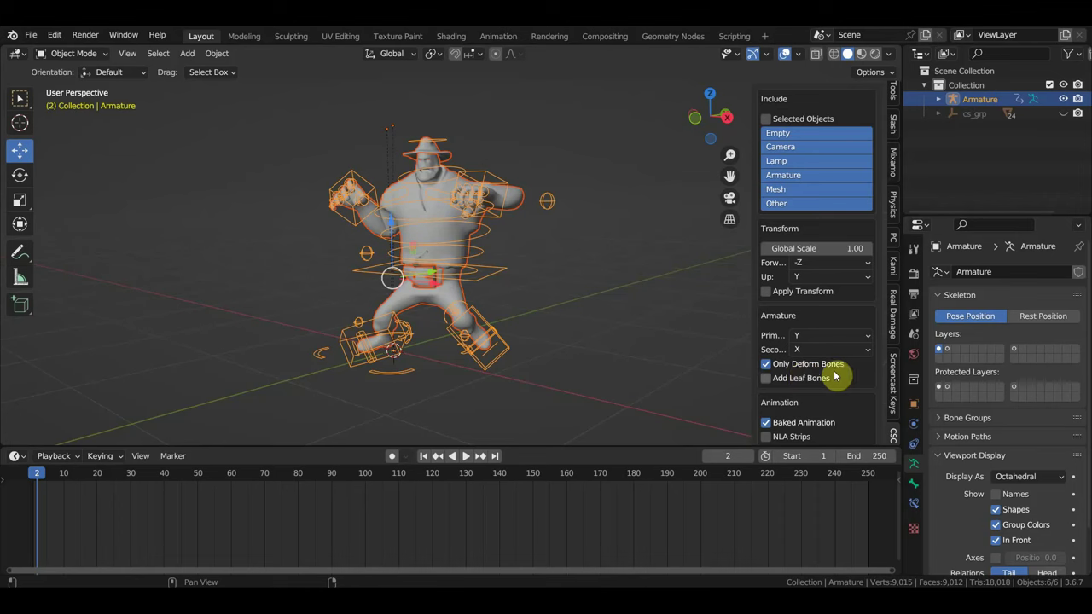
pyautogui.click(766, 291)
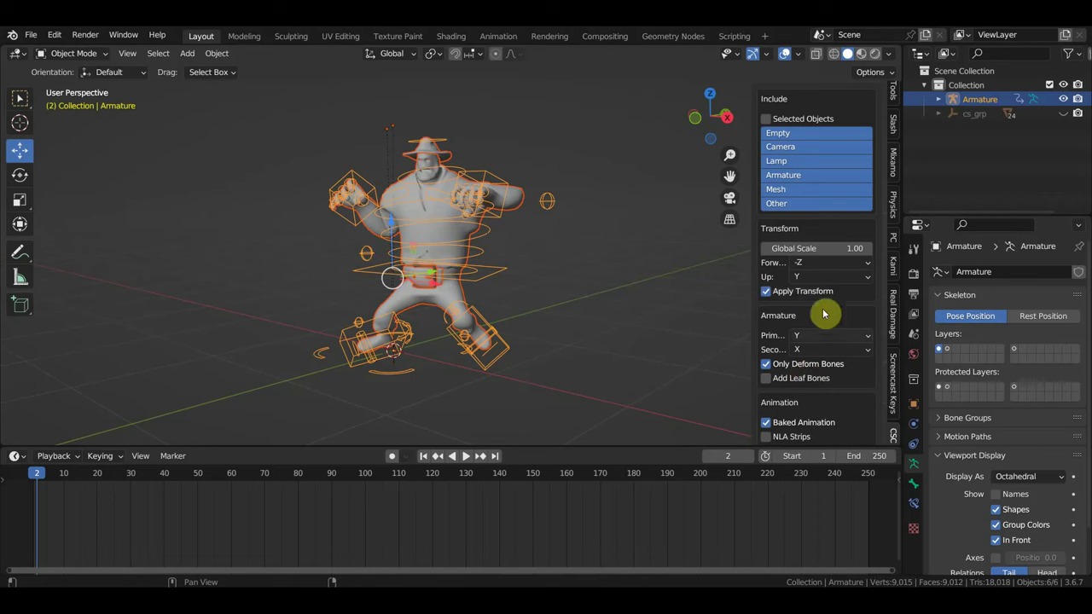
# Re-export the armature character to Cascadeur with the updated settings and check the import
pyautogui.scroll(-2, 806, 426)
pyautogui.scroll(1, 837, 428)
pyautogui.scroll(1, 838, 429)
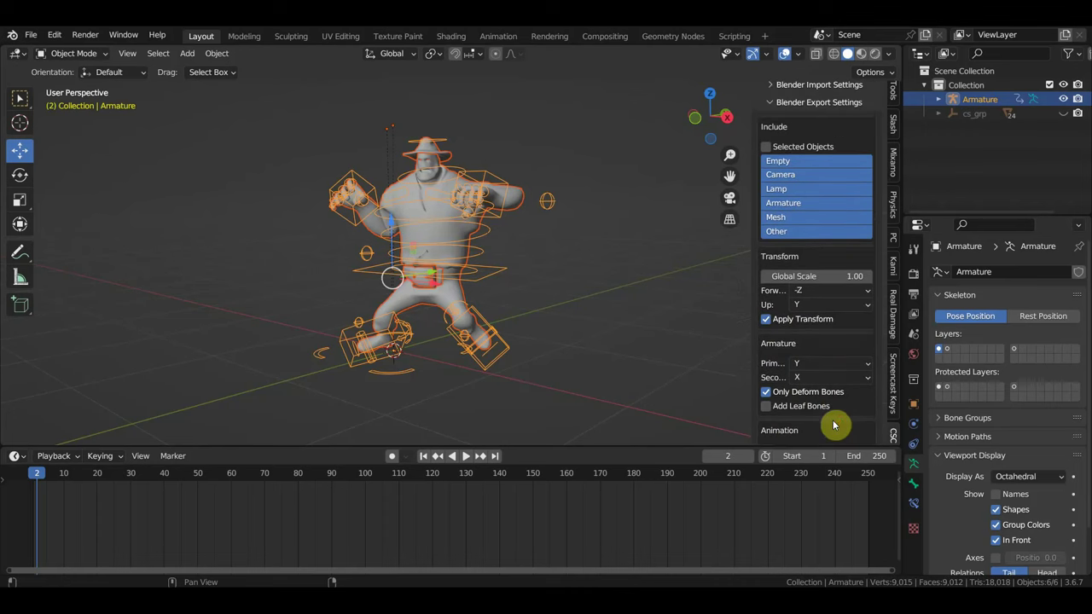
pyautogui.scroll(2, 837, 426)
pyautogui.scroll(3, 835, 424)
pyautogui.scroll(3, 836, 424)
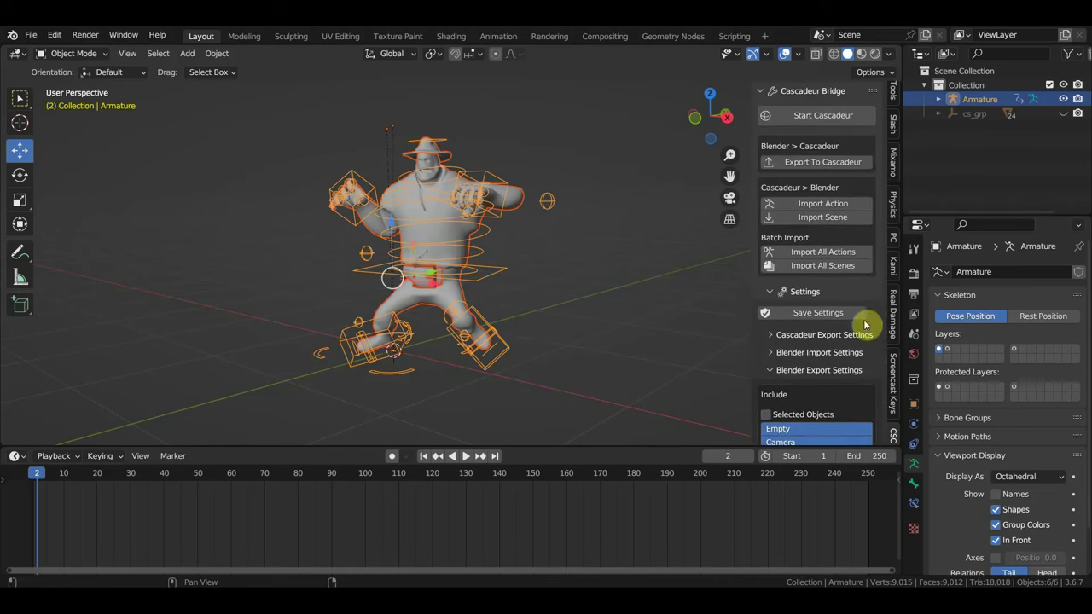
pyautogui.click(823, 170)
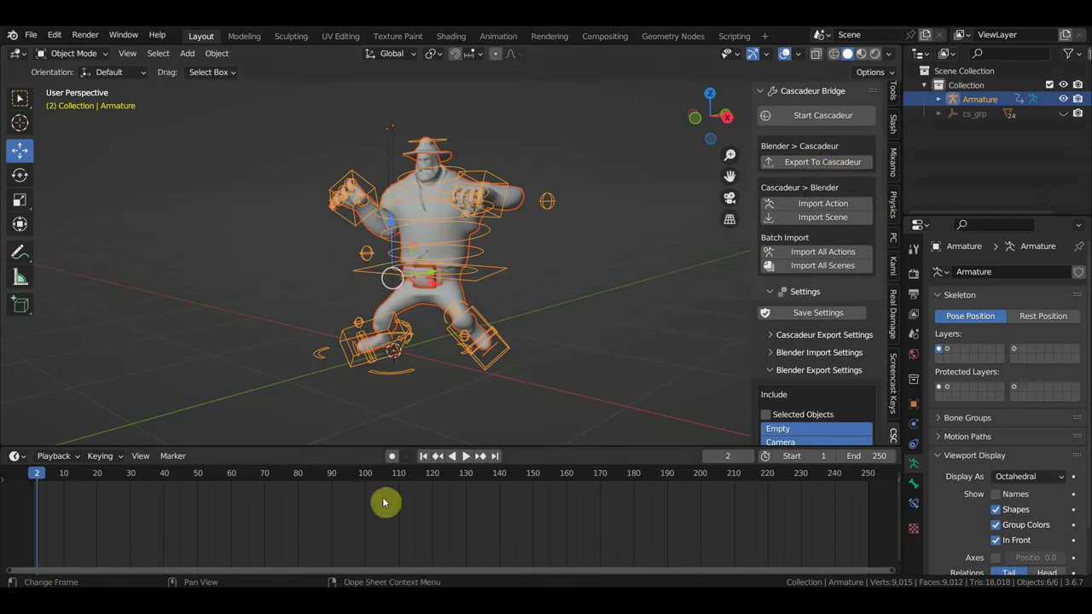
pyautogui.click(427, 536)
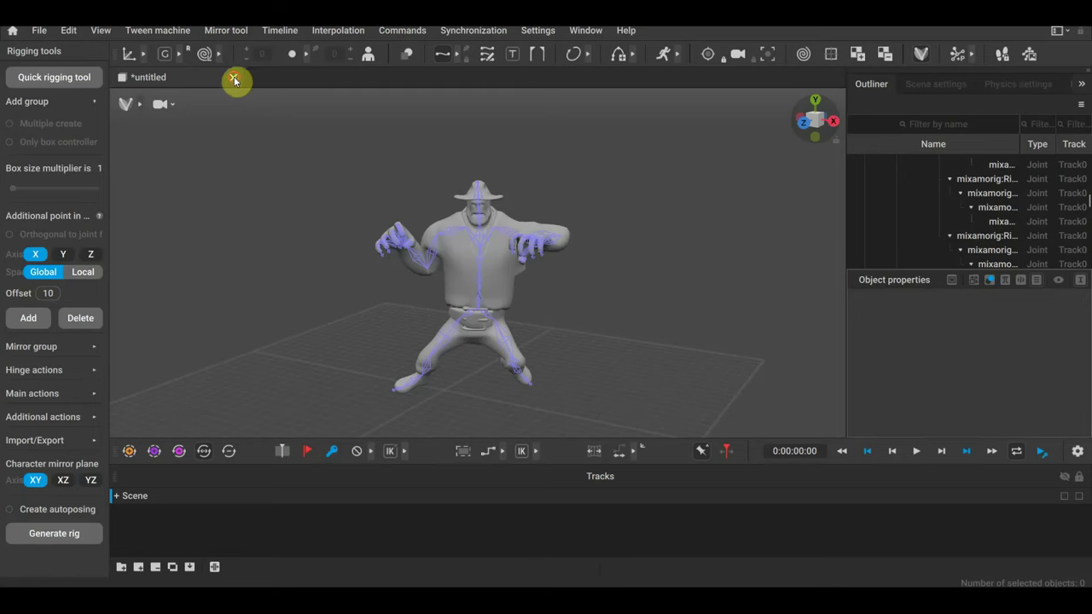
# Close the *untitled scene tab and choose Don't Save
pyautogui.middleClick(181, 81)
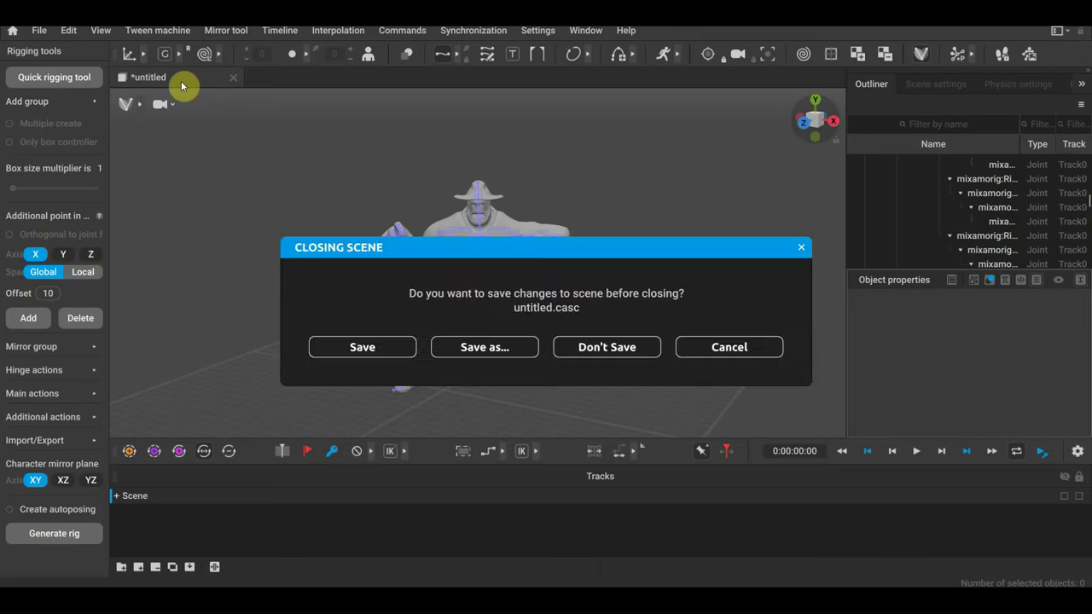
pyautogui.click(622, 358)
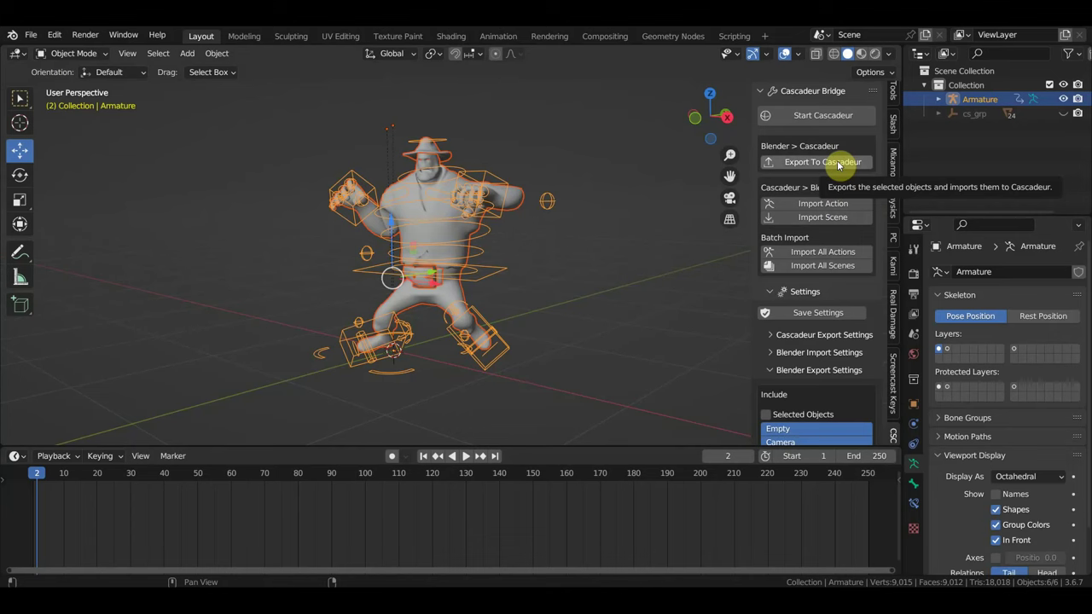
# Run Import Action from the Cascadeur Bridge panel and check Cascadeur for the result
pyautogui.click(819, 205)
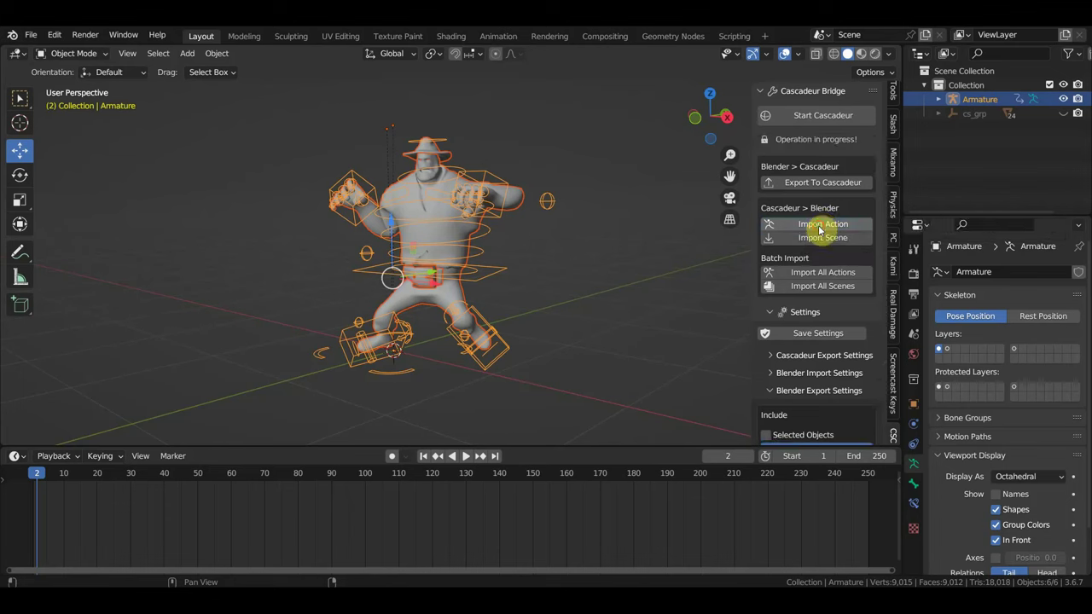
pyautogui.click(819, 228)
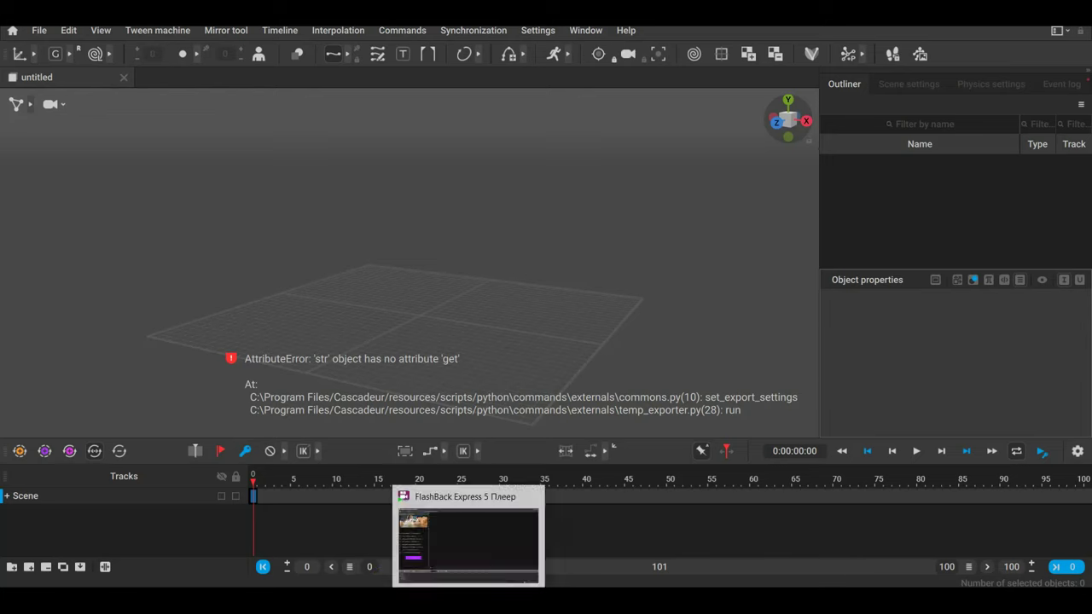
# Back in Blender, box-select the armature and all its control objects
pyautogui.click(401, 533)
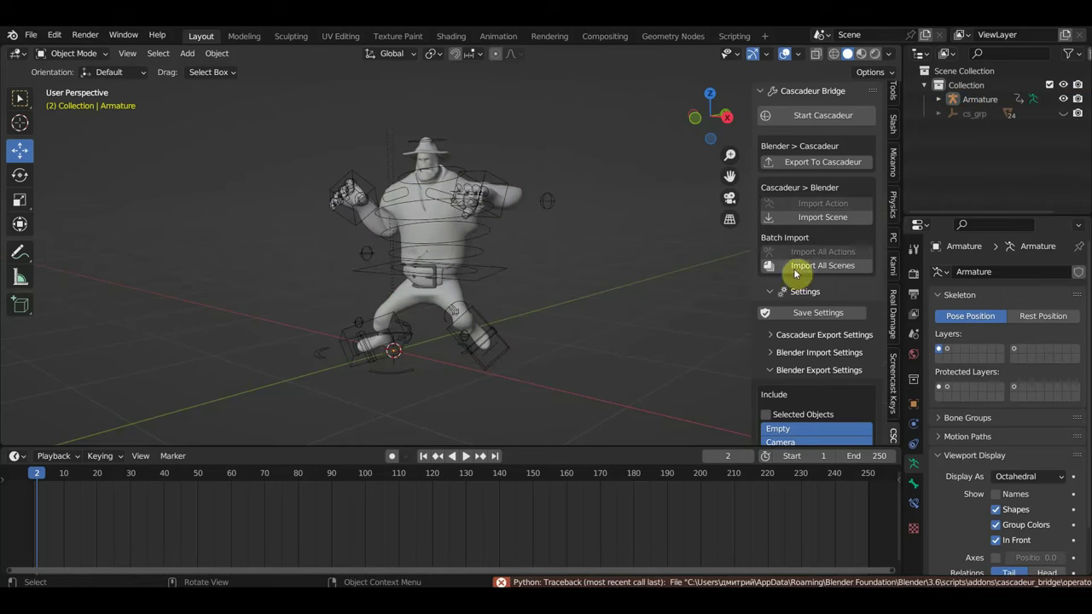
pyautogui.moveTo(585, 386); pyautogui.dragTo(280, 126)
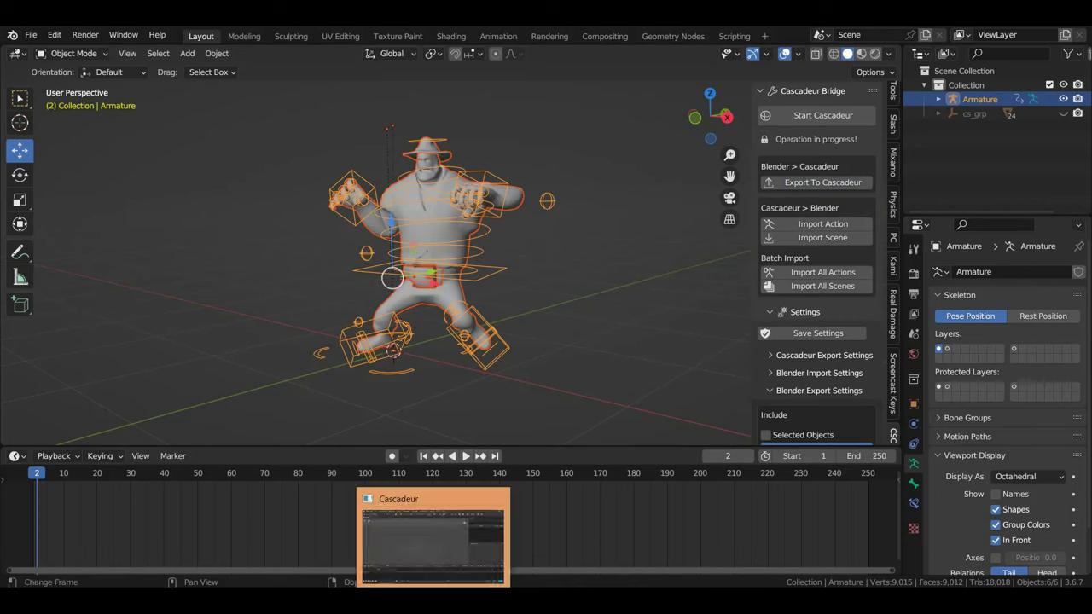
# Check the empty Cascadeur scene, then re-export the character from Blender's Cascadeur Bridge
pyautogui.hotkey('alt', 'Tab')
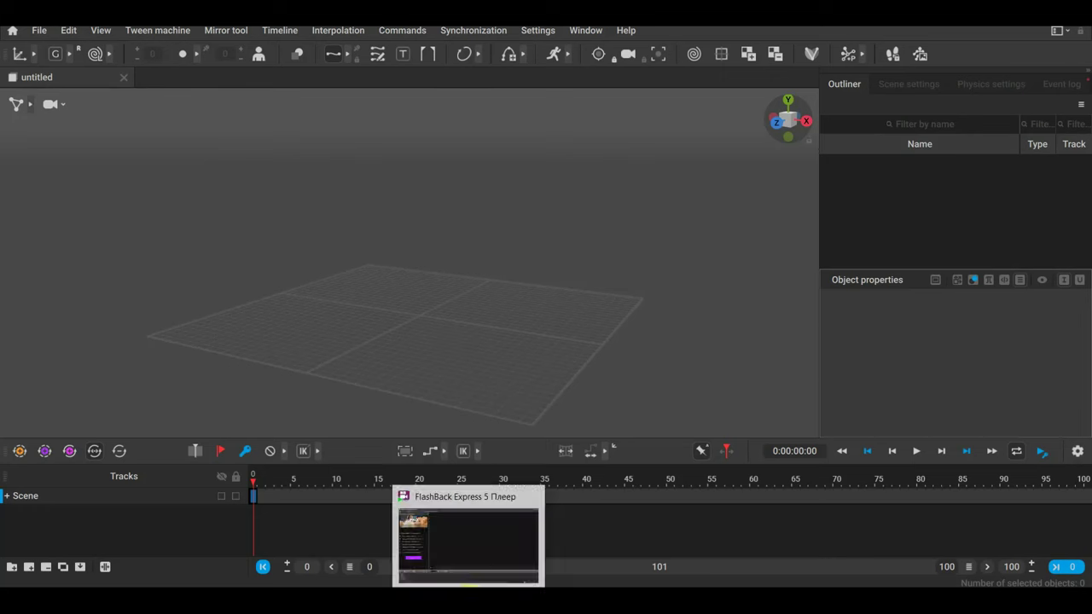
pyautogui.click(397, 545)
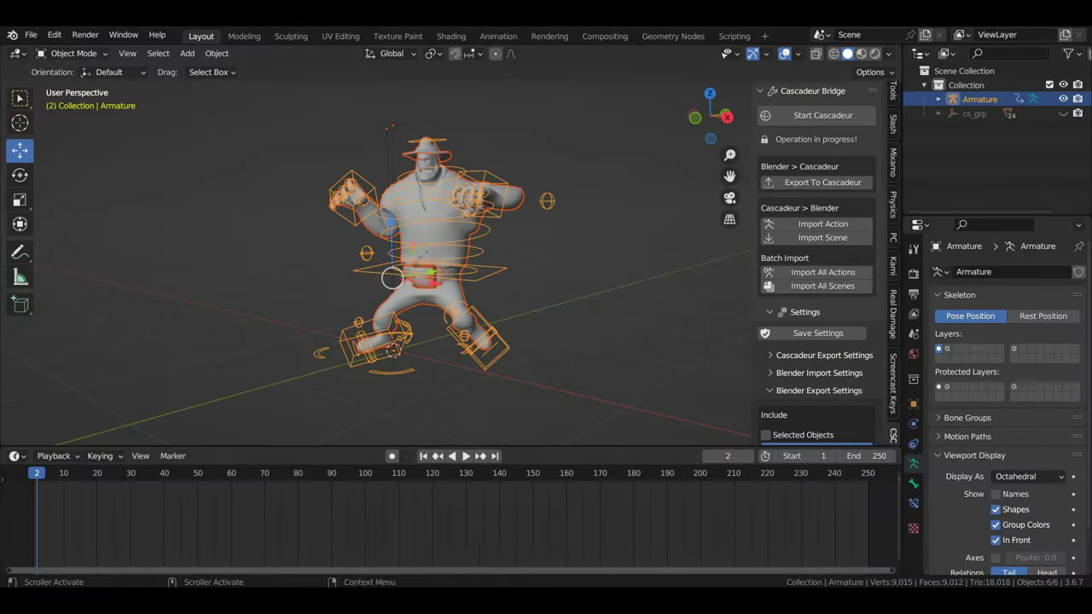
pyautogui.click(812, 186)
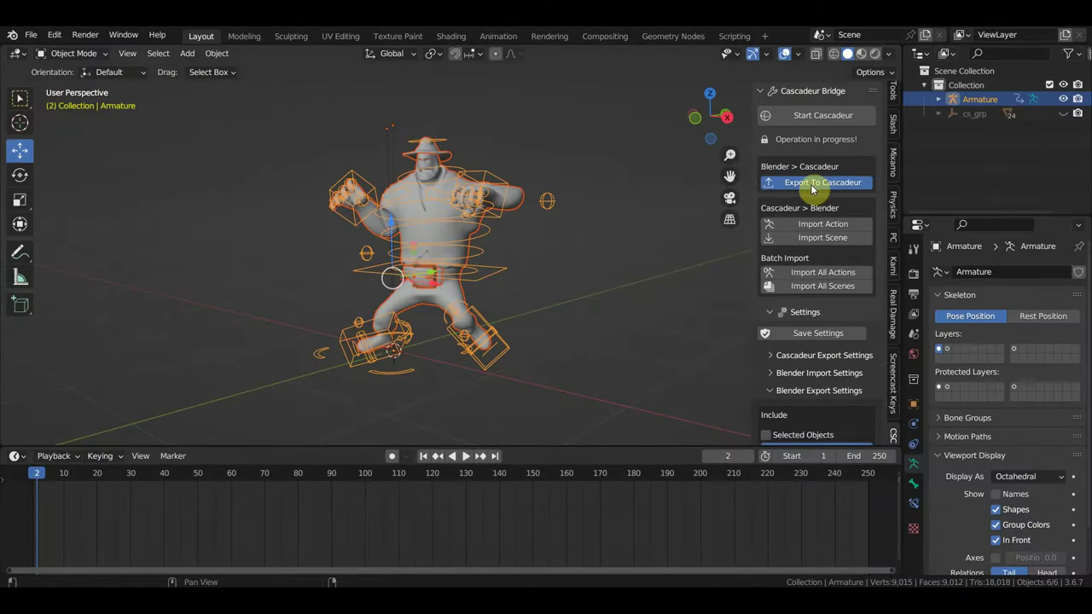
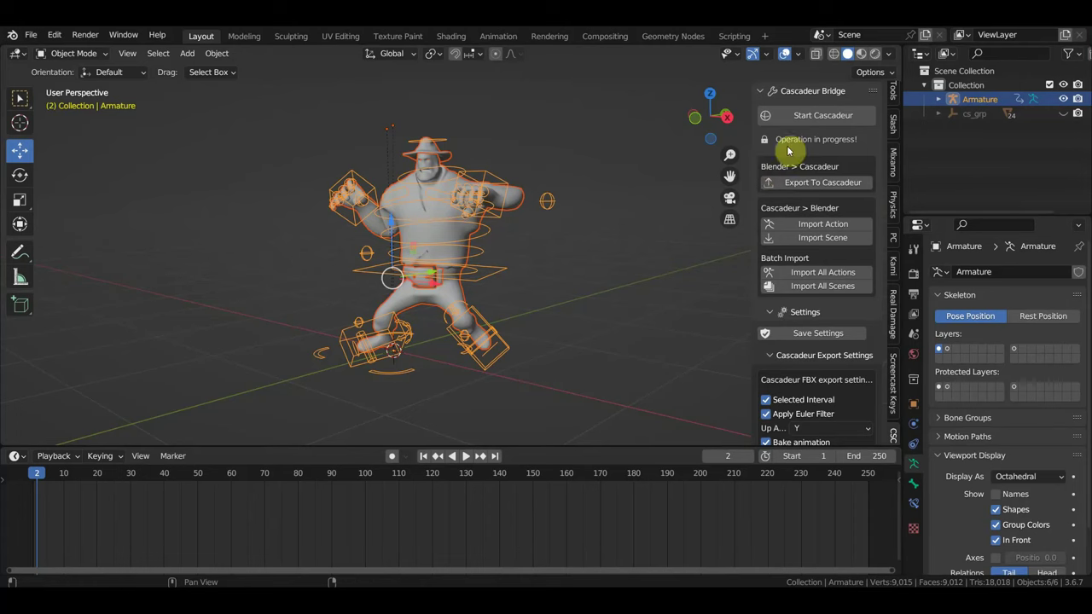
# Start Cascadeur from Blender's Cascadeur Bridge panel
pyautogui.click(824, 116)
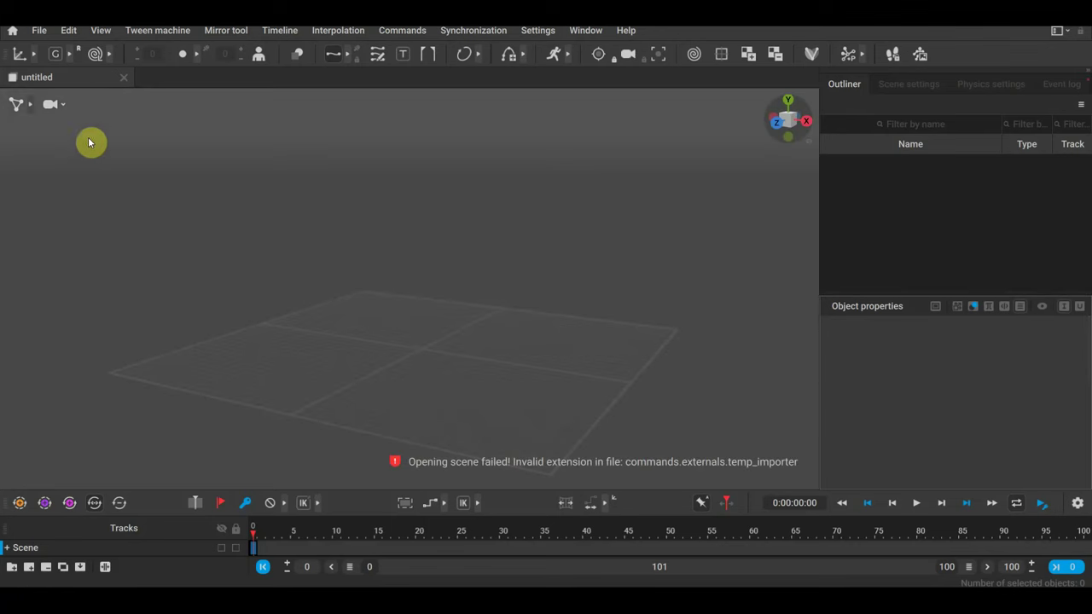
# Import the Walking FBX as a model after the animation-only import fails
pyautogui.click(39, 31)
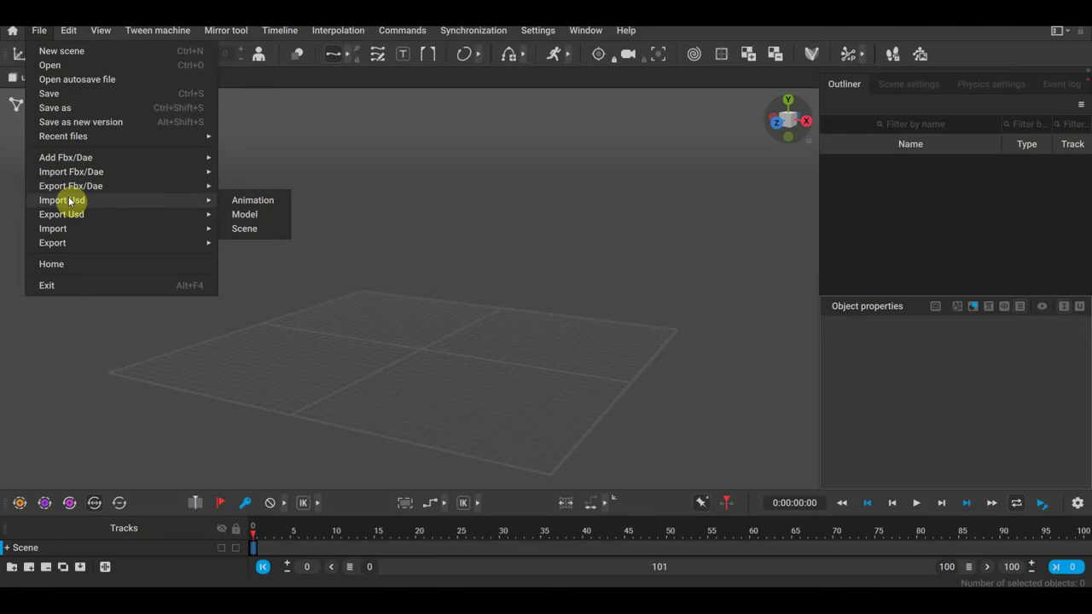
pyautogui.moveTo(119, 172)
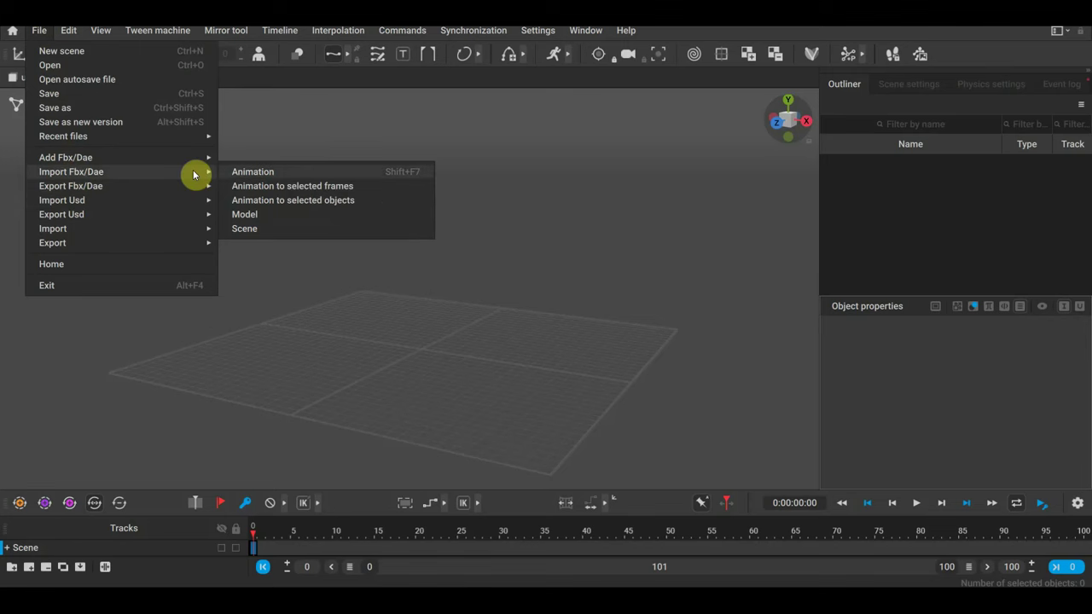
pyautogui.click(268, 175)
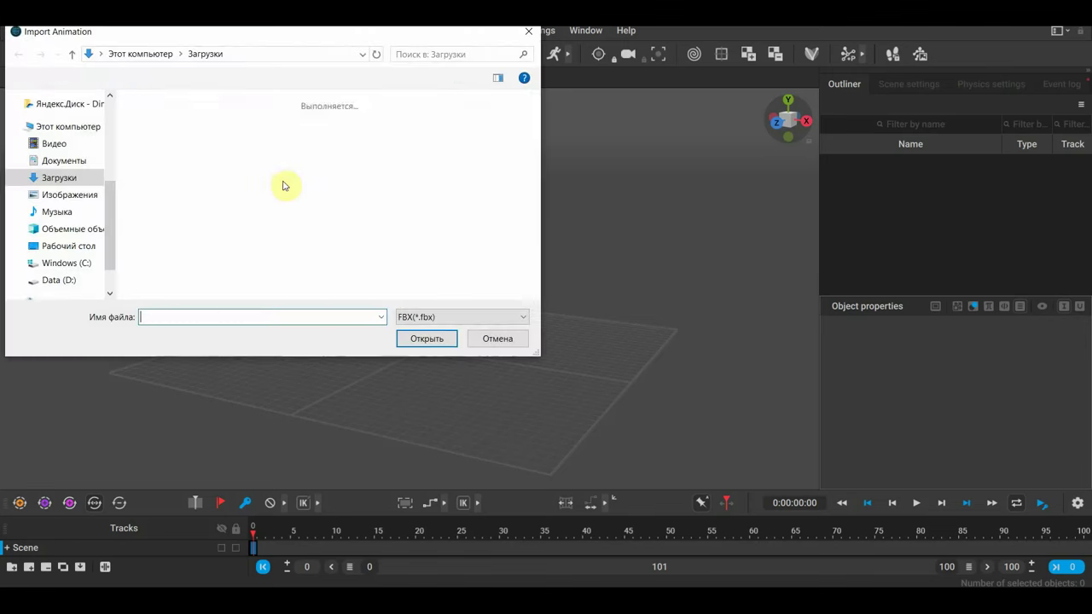
pyautogui.doubleClick(183, 165)
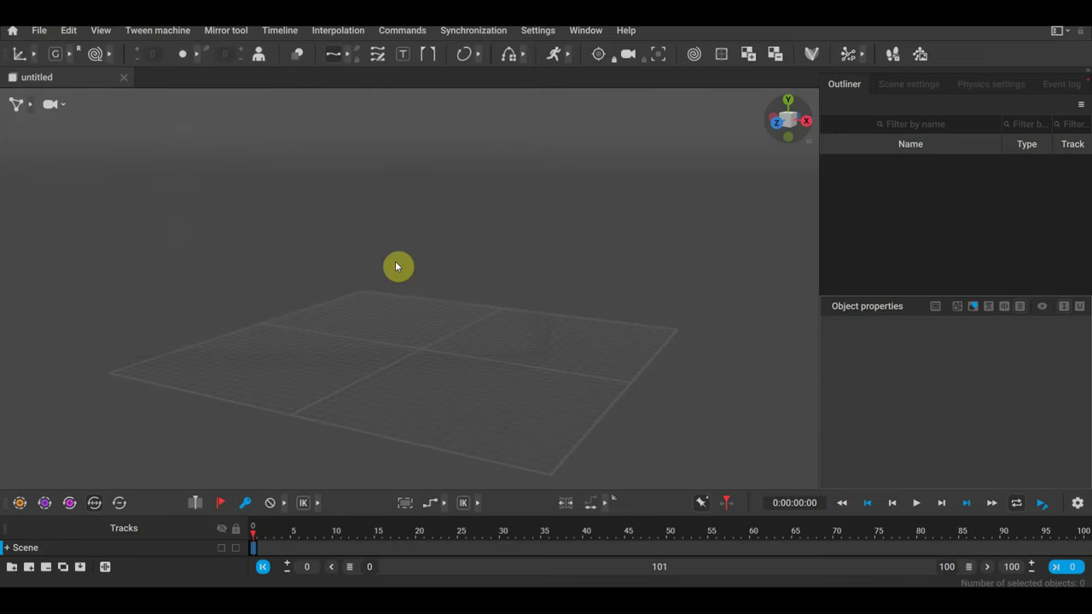
pyautogui.click(40, 32)
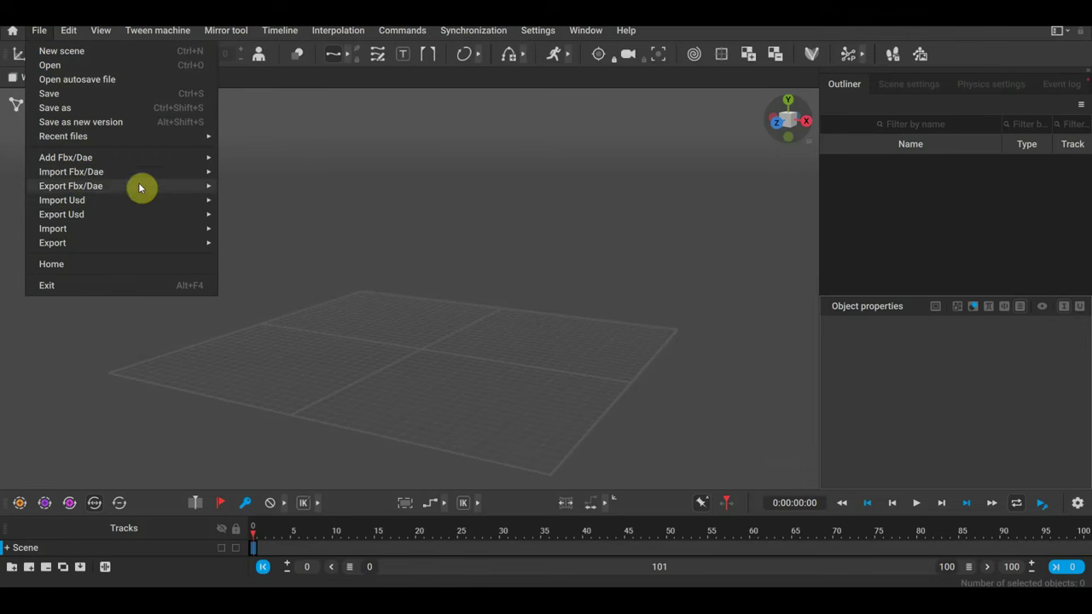
pyautogui.moveTo(71, 172)
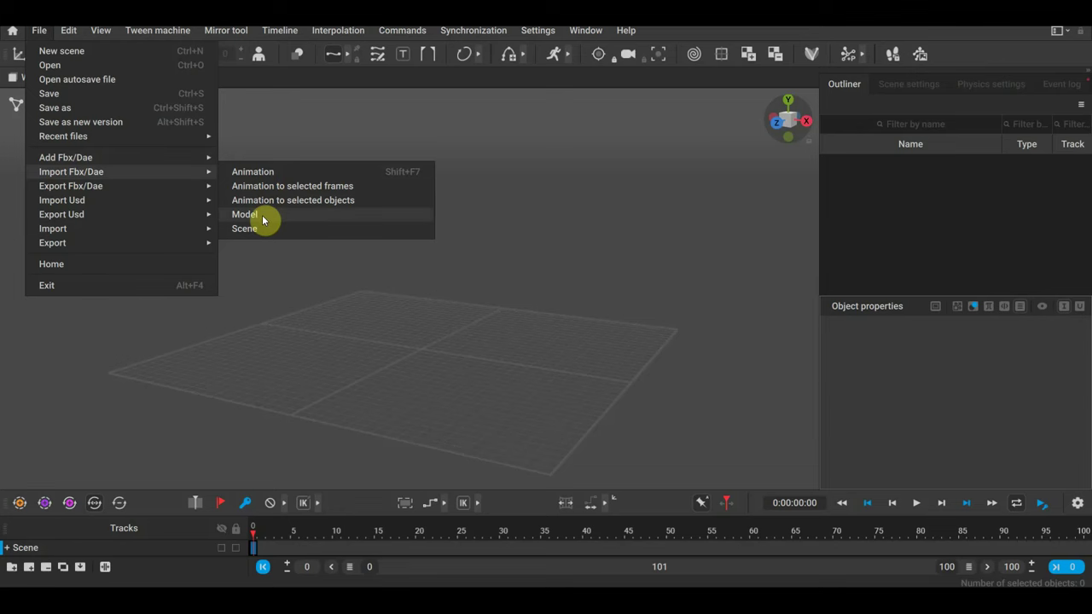
pyautogui.click(262, 217)
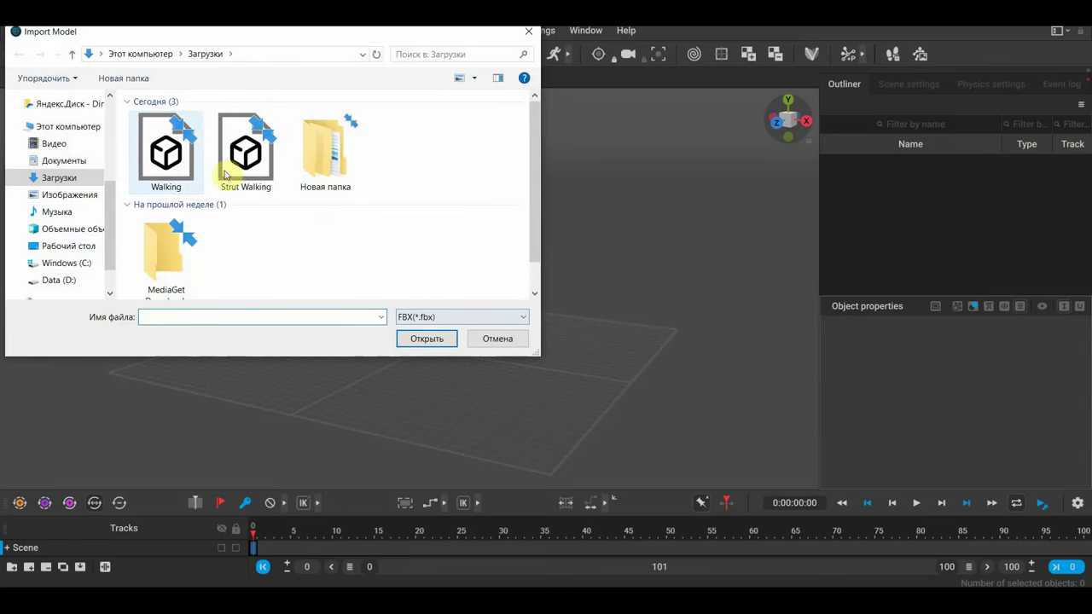
pyautogui.doubleClick(173, 152)
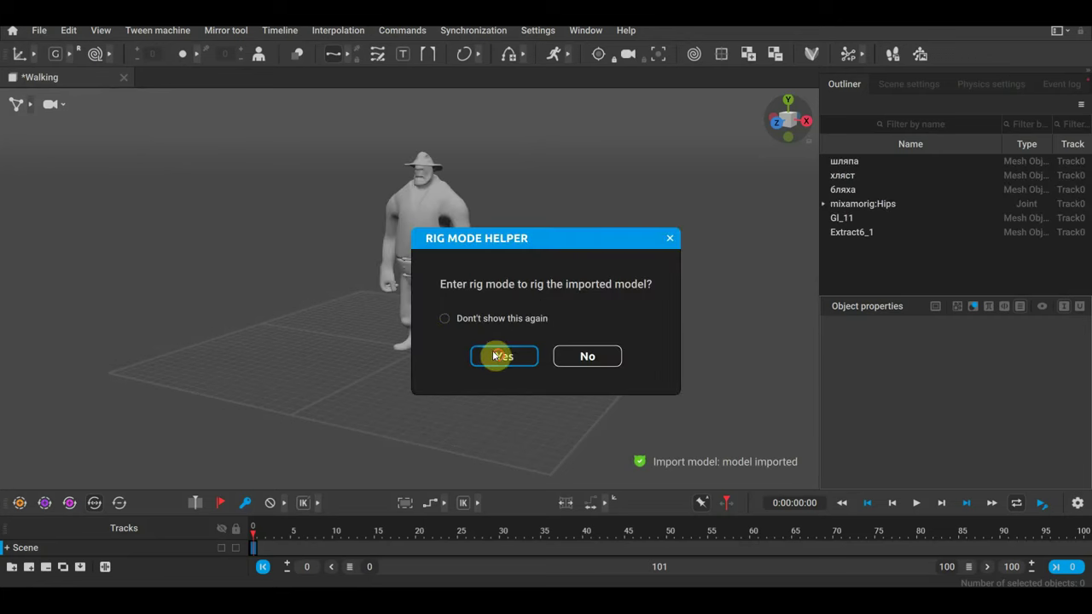
# Quick-rig the Walking character with Original right and Mirrored left, add rig elements, and generate the rig
pyautogui.click(501, 358)
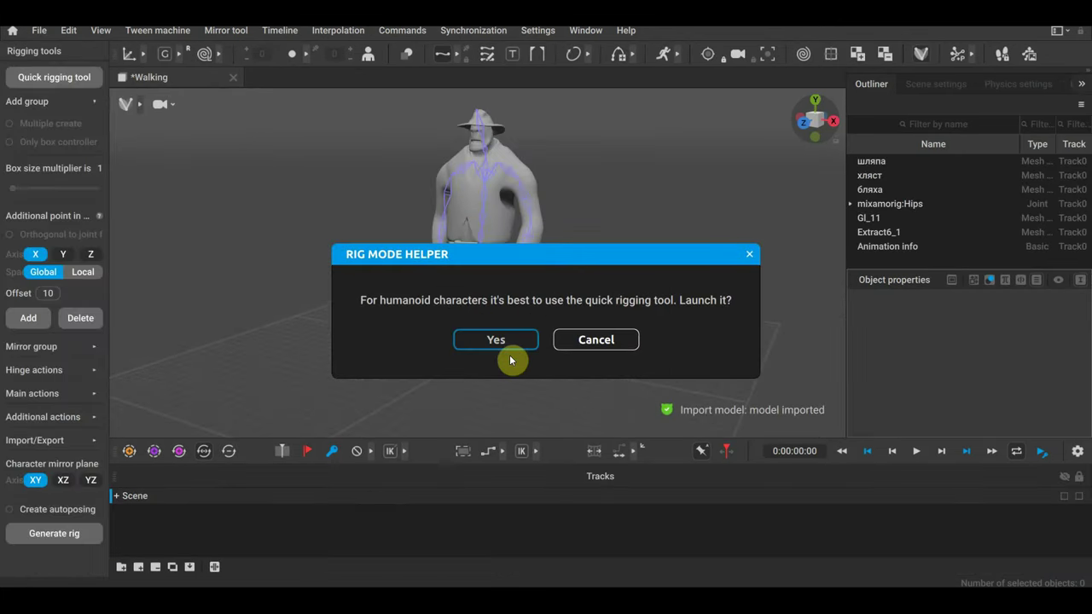
pyautogui.click(510, 340)
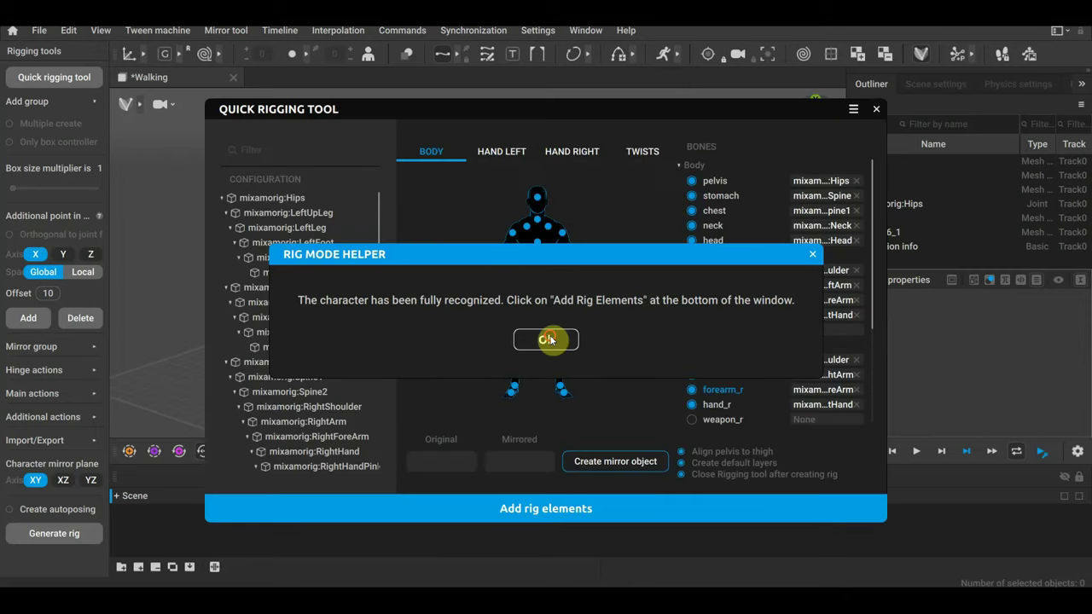
pyautogui.click(550, 340)
pyautogui.click(439, 462)
pyautogui.write('righ')
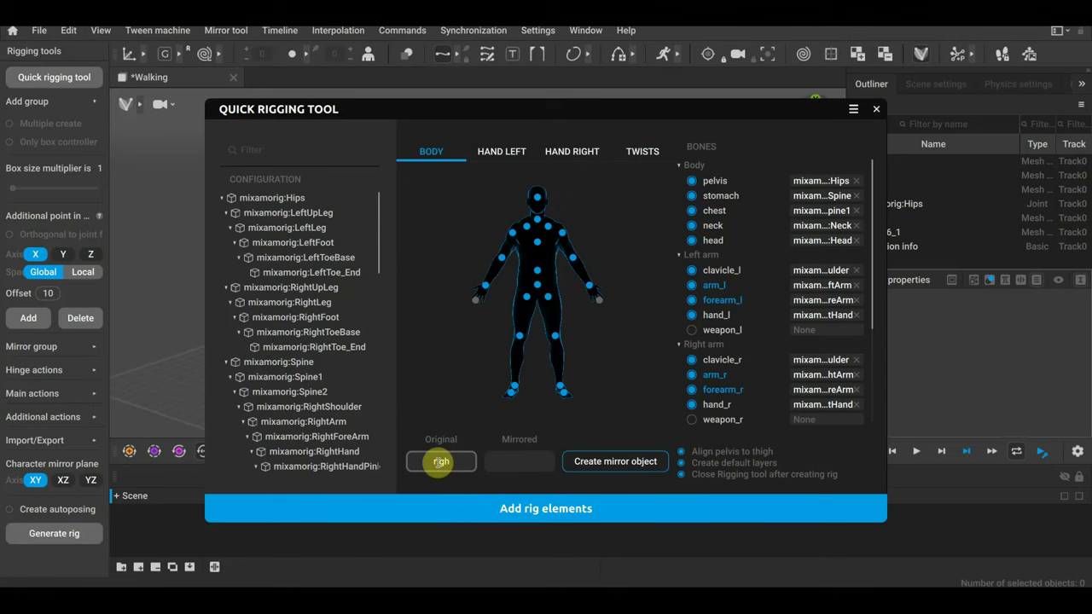
pyautogui.write('t')
pyautogui.click(512, 462)
pyautogui.write('left')
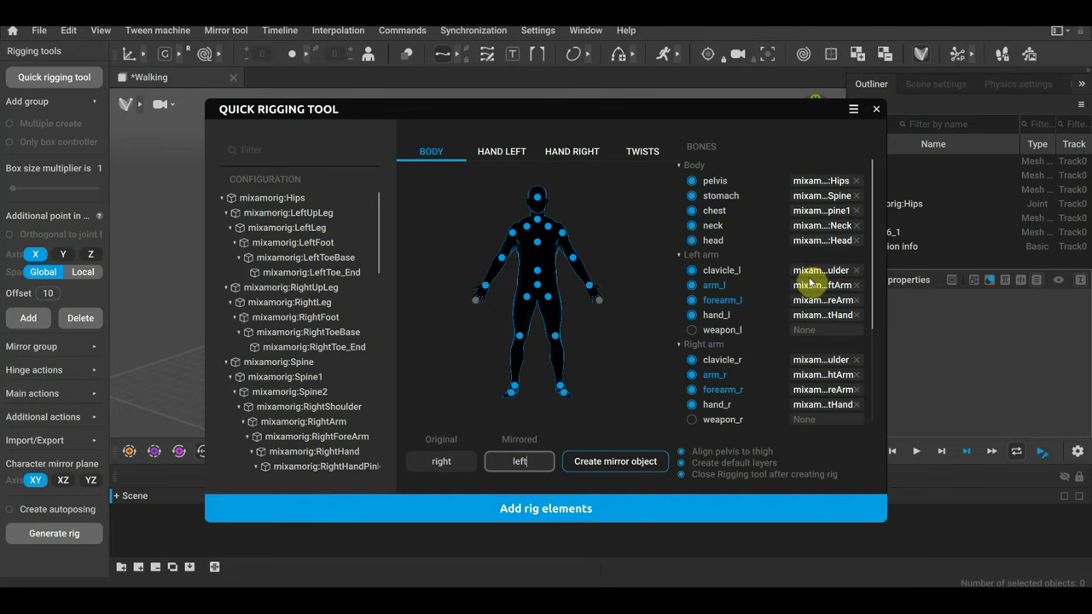
pyautogui.click(542, 508)
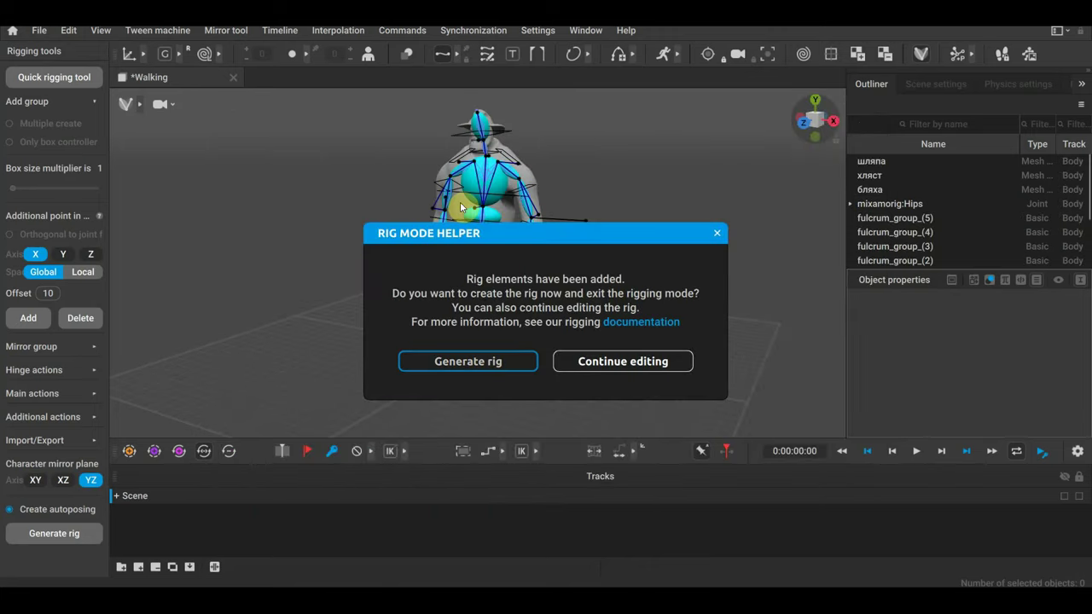
pyautogui.click(477, 364)
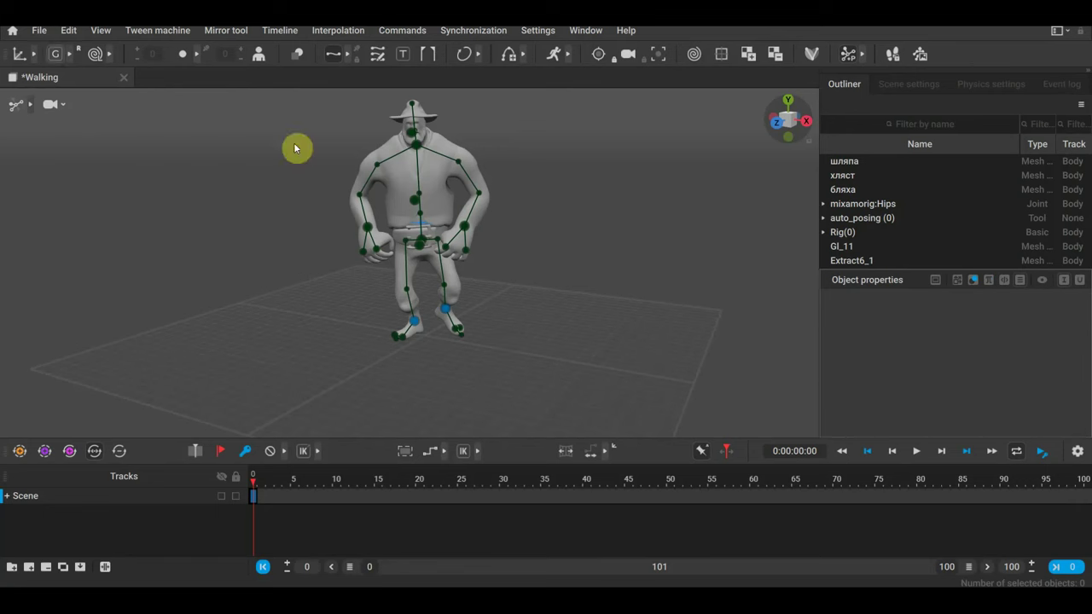
# Box-select the rigged character and import the Walking animation, checking frame 4
pyautogui.moveTo(562, 358); pyautogui.dragTo(302, 97)
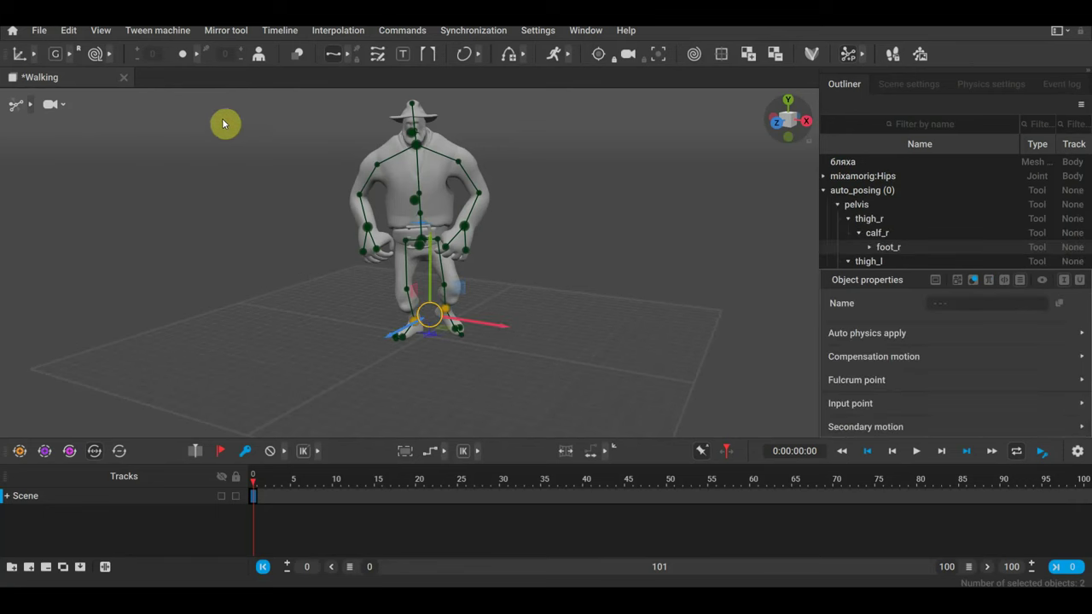
pyautogui.click(38, 32)
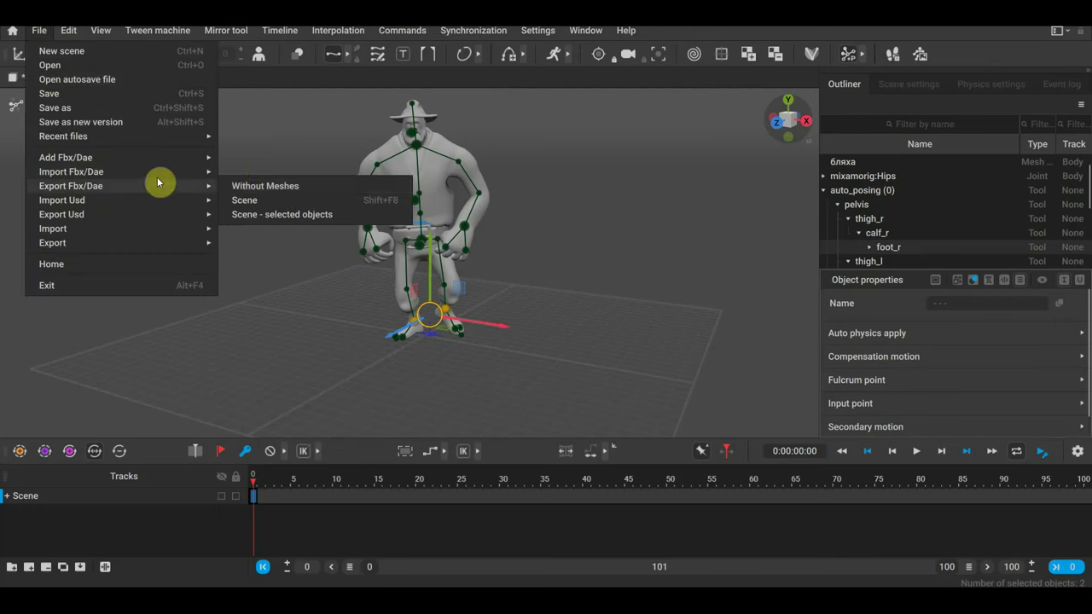
pyautogui.moveTo(71, 172)
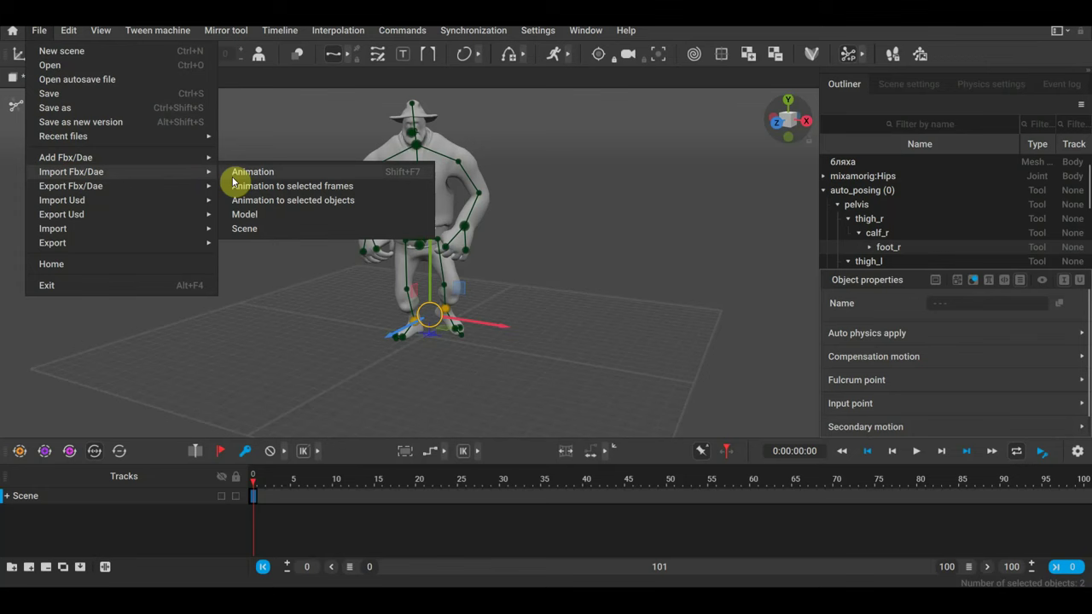
pyautogui.click(298, 186)
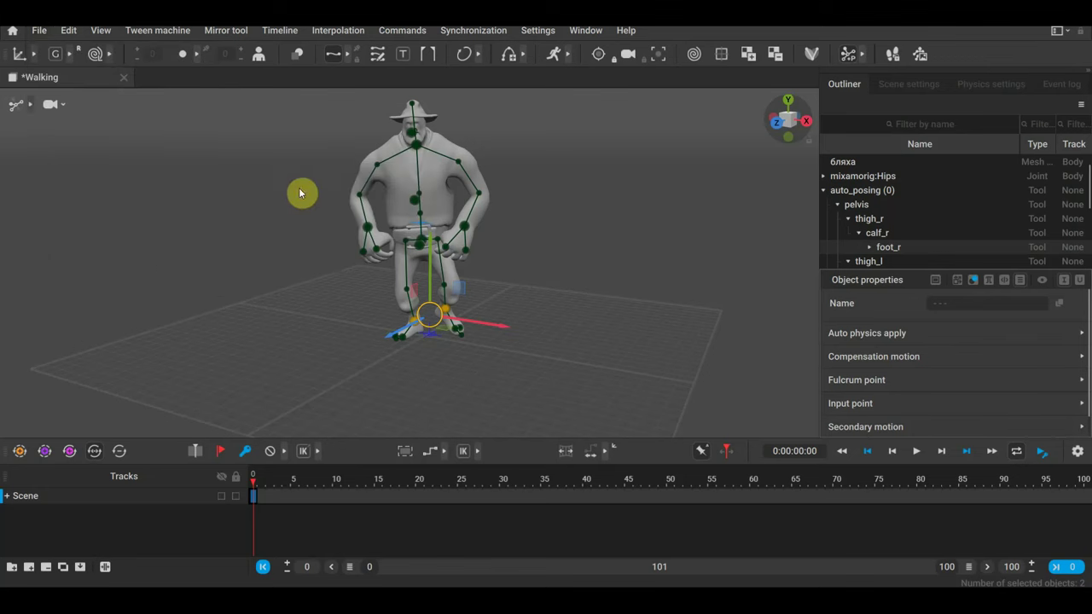
pyautogui.click(190, 168)
pyautogui.doubleClick(190, 168)
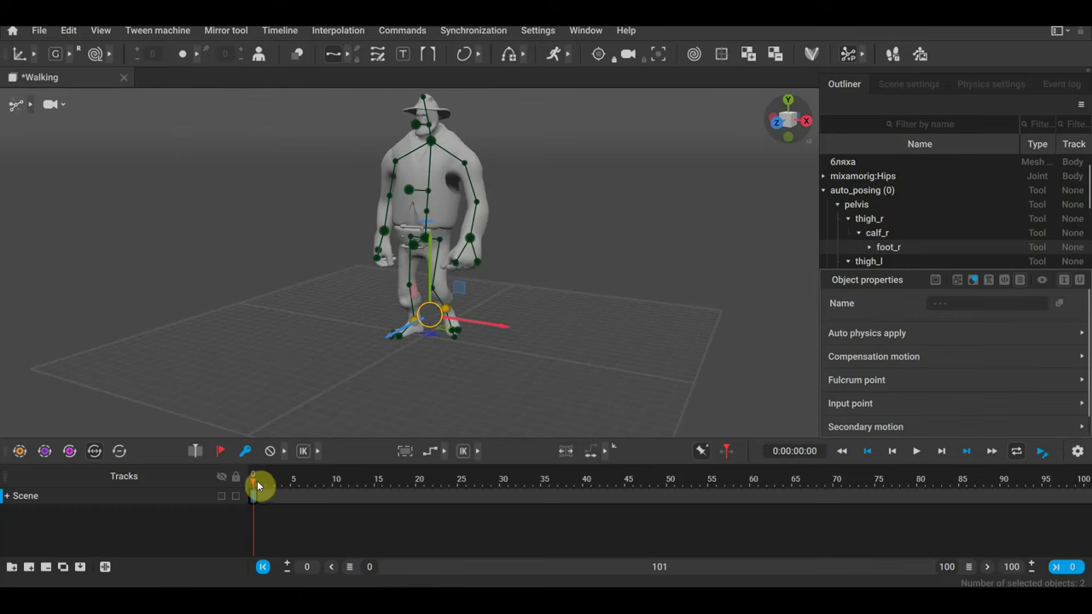
pyautogui.moveTo(257, 481)
pyautogui.mouseDown()
pyautogui.moveTo(287, 483)
pyautogui.moveTo(255, 483)
pyautogui.mouseUp()
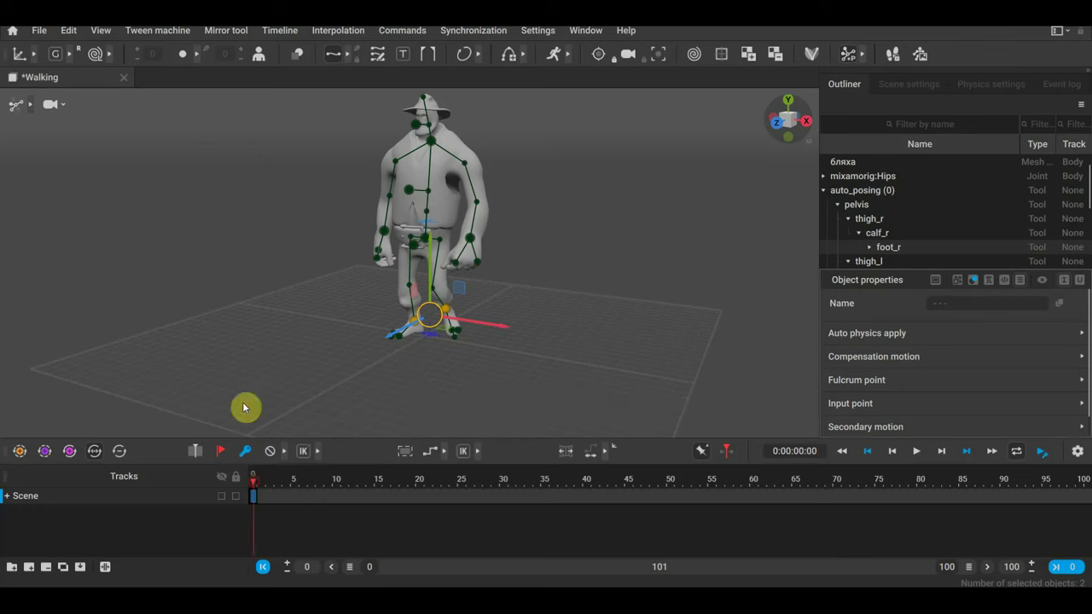
pyautogui.click(40, 31)
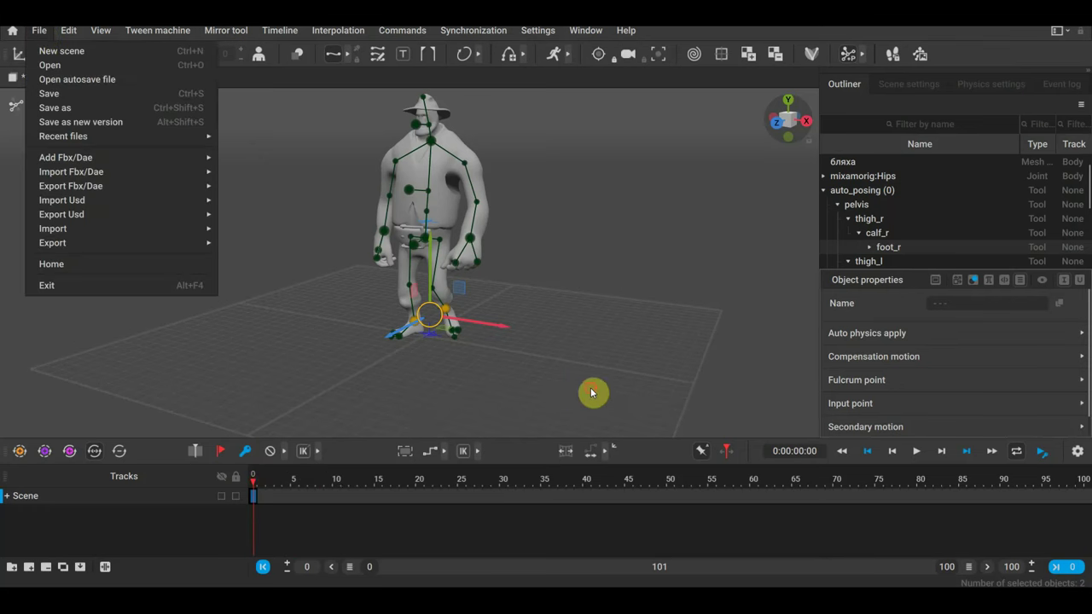
# Reselect the rigged character and retry importing the Walking animation
pyautogui.moveTo(590, 388); pyautogui.dragTo(312, 85)
pyautogui.click(39, 31)
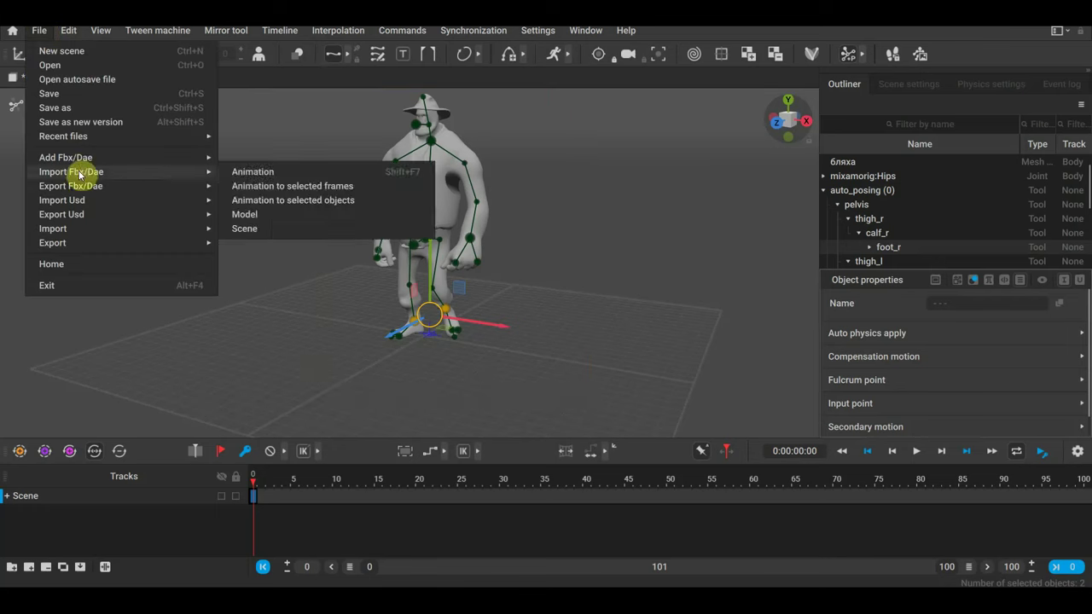
pyautogui.moveTo(71, 172)
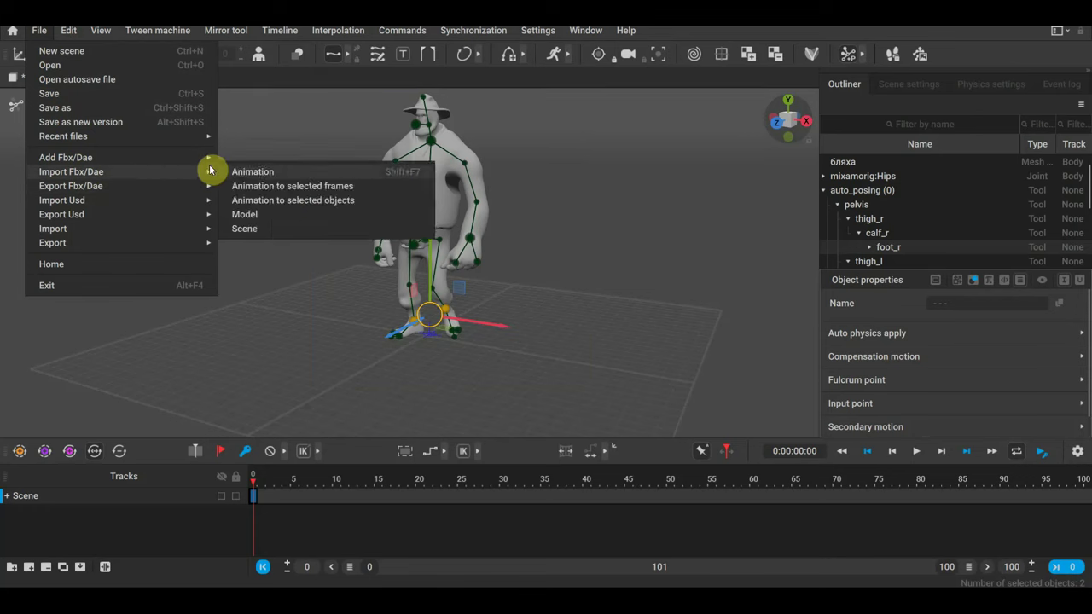
pyautogui.click(287, 203)
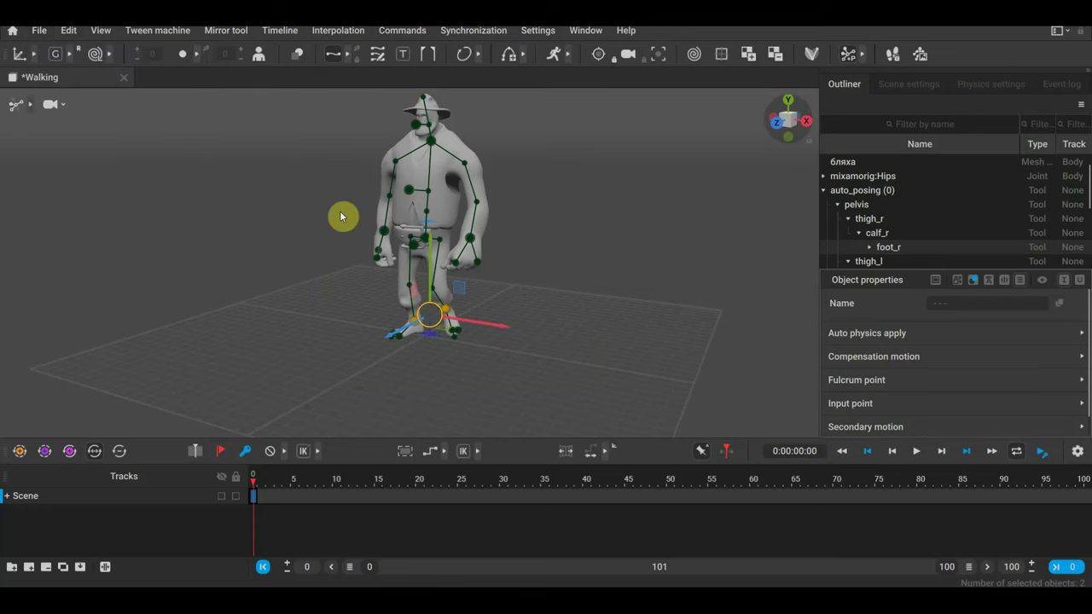
pyautogui.doubleClick(165, 154)
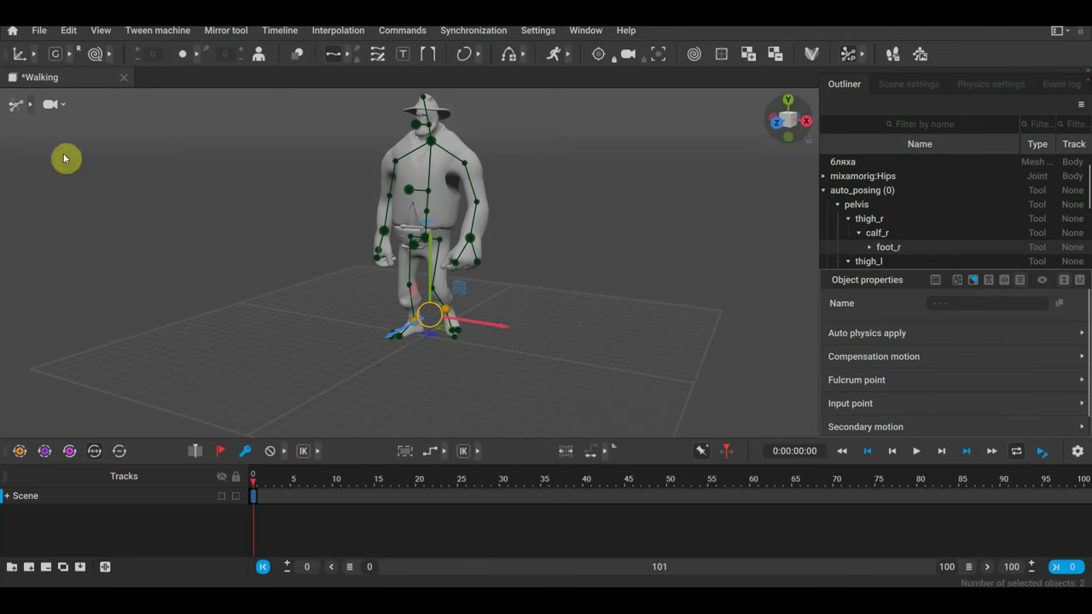
pyautogui.click(38, 31)
pyautogui.moveTo(71, 171)
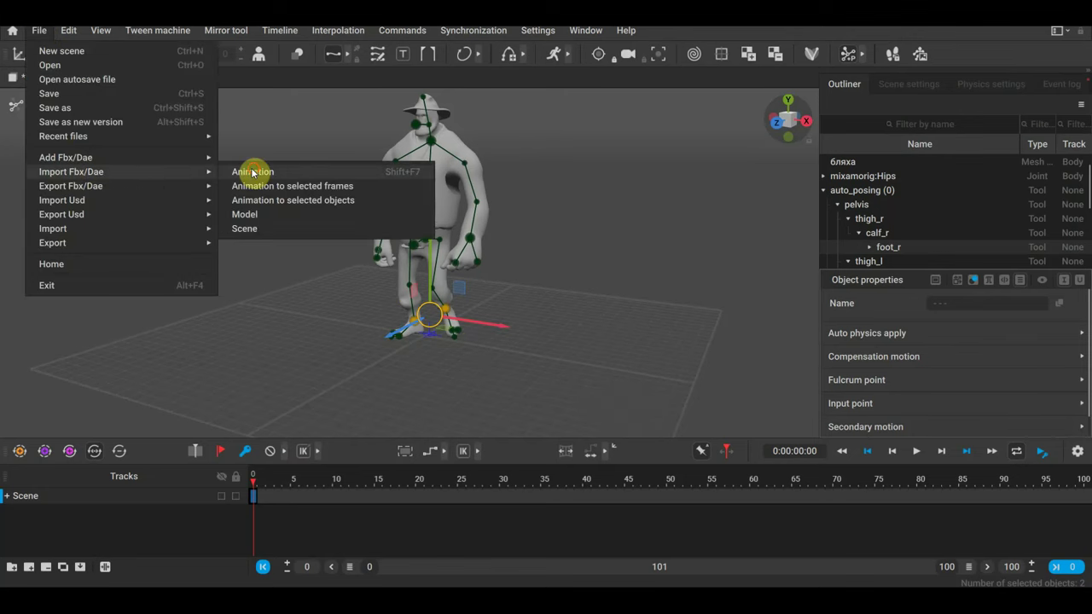
pyautogui.click(253, 171)
# Load the Walking animation onto the rig and preview frame 4
pyautogui.doubleClick(166, 152)
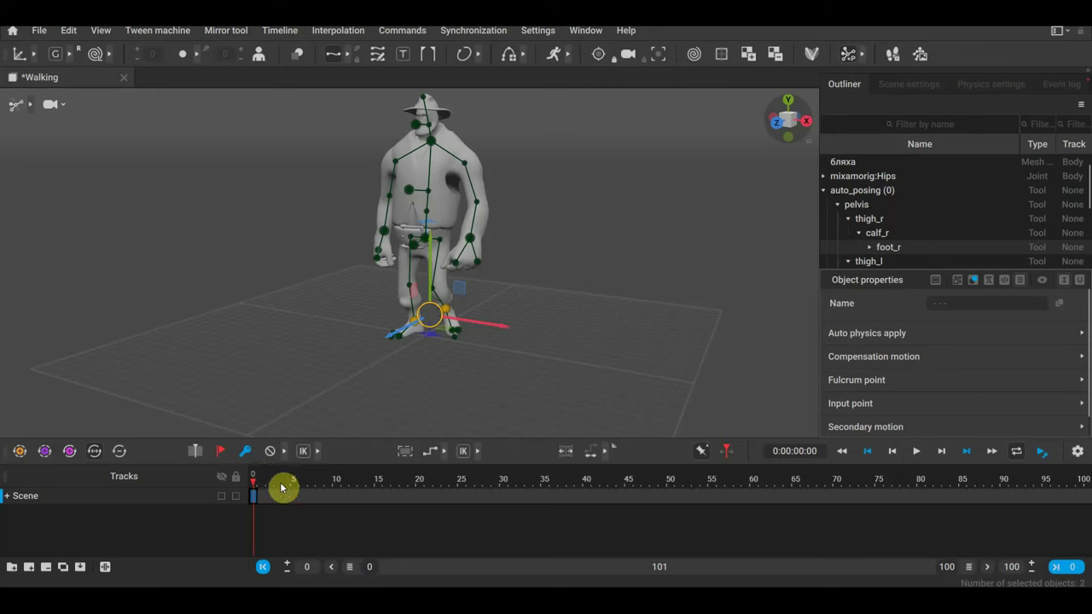
pyautogui.moveTo(270, 482)
pyautogui.mouseDown()
pyautogui.moveTo(518, 526)
pyautogui.moveTo(282, 490)
pyautogui.moveTo(300, 495)
pyautogui.mouseUp()
pyautogui.scroll(3, 498, 134)
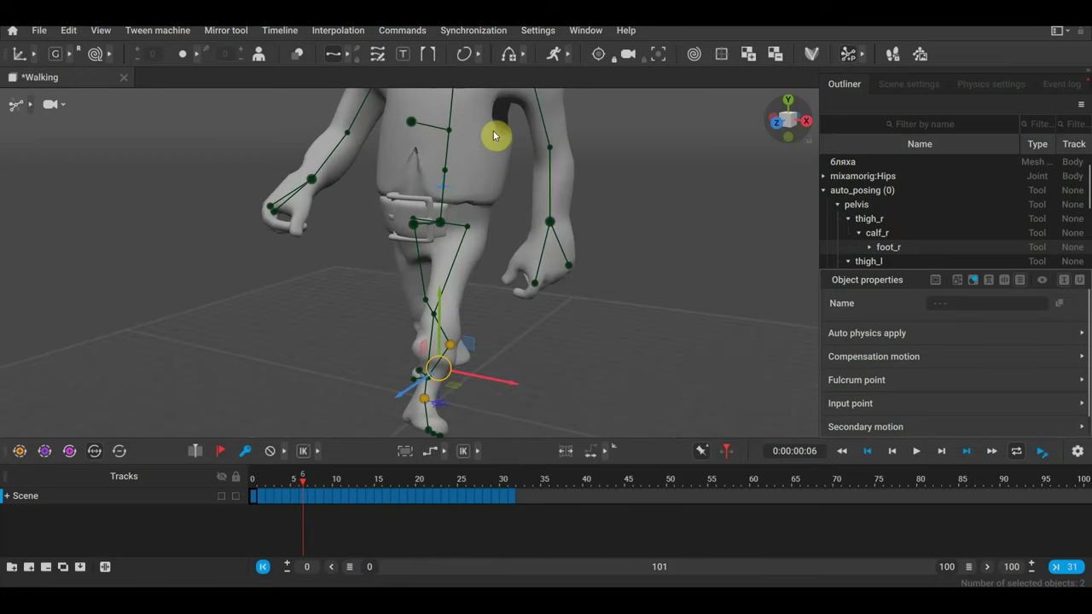
pyautogui.scroll(-1, 491, 138)
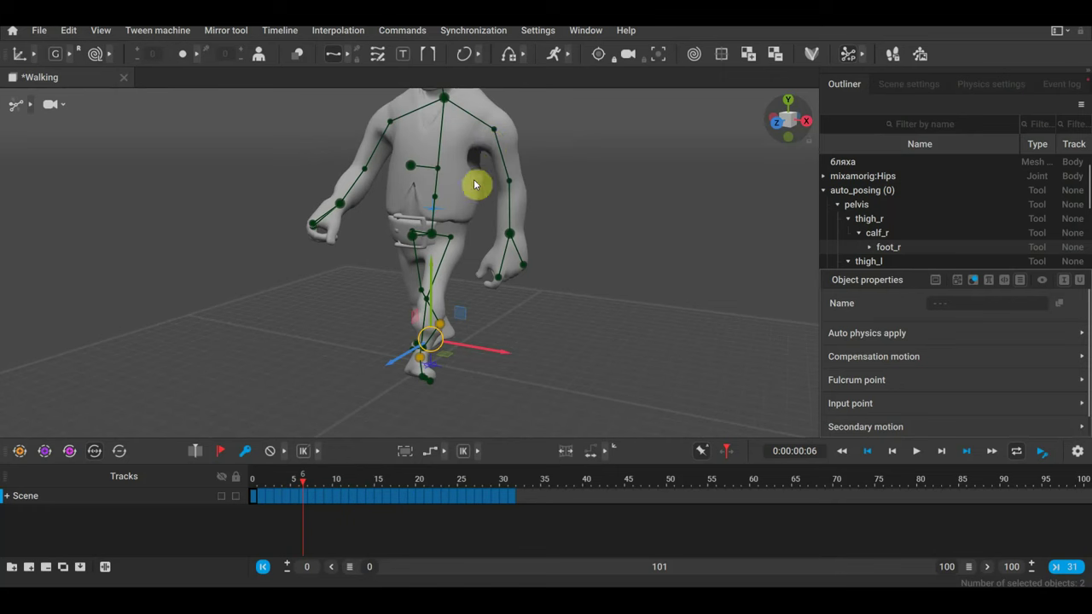
pyautogui.scroll(-2, 517, 217)
# Orbit to a side view, undo back to the front view, and return to Blender
pyautogui.moveTo(517, 217); pyautogui.dragTo(602, 209, button='right')
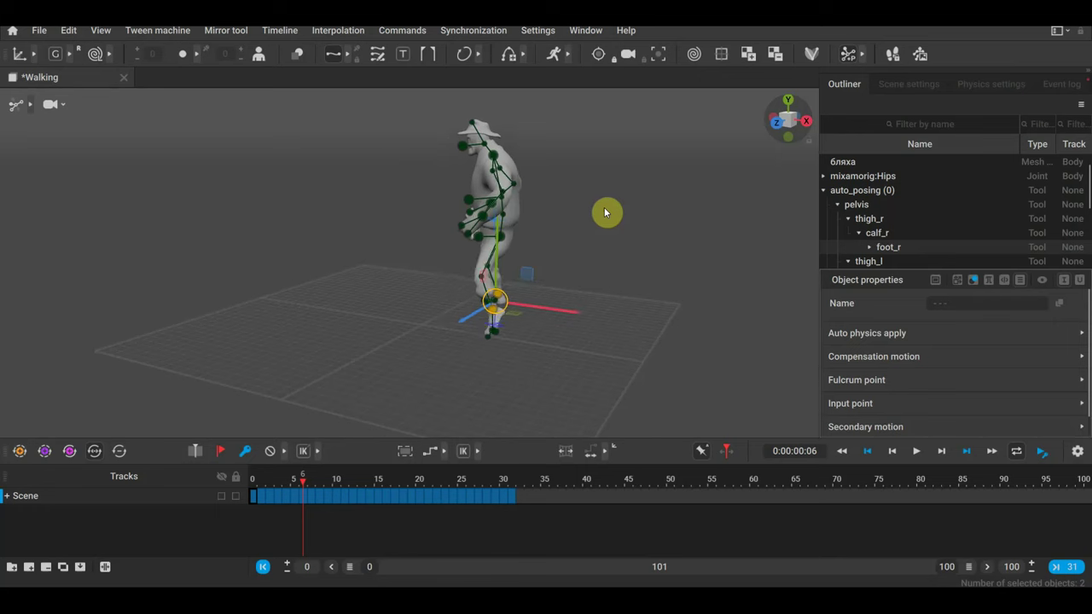
pyautogui.hotkey('ctrl', 'z')
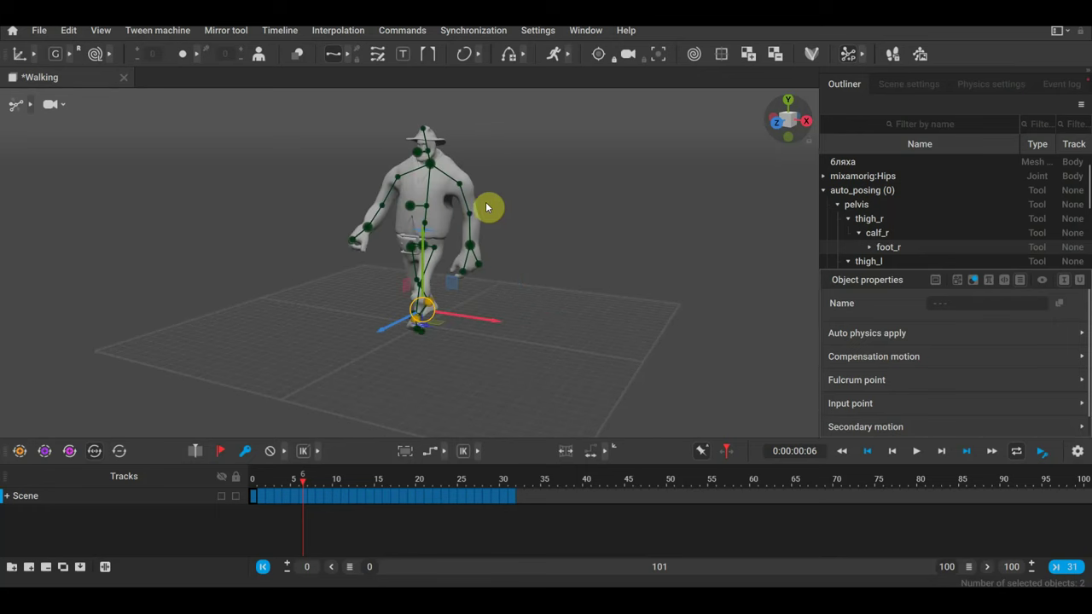
pyautogui.moveTo(442, 580)
pyautogui.click(430, 558)
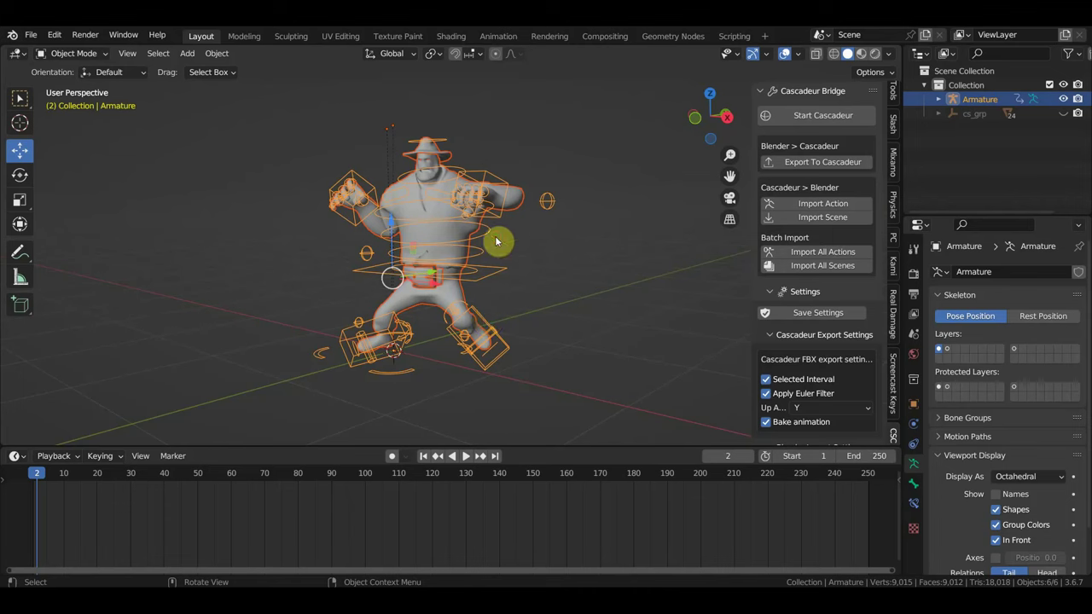
# Export only the Armature to Cascadeur
pyautogui.click(493, 177)
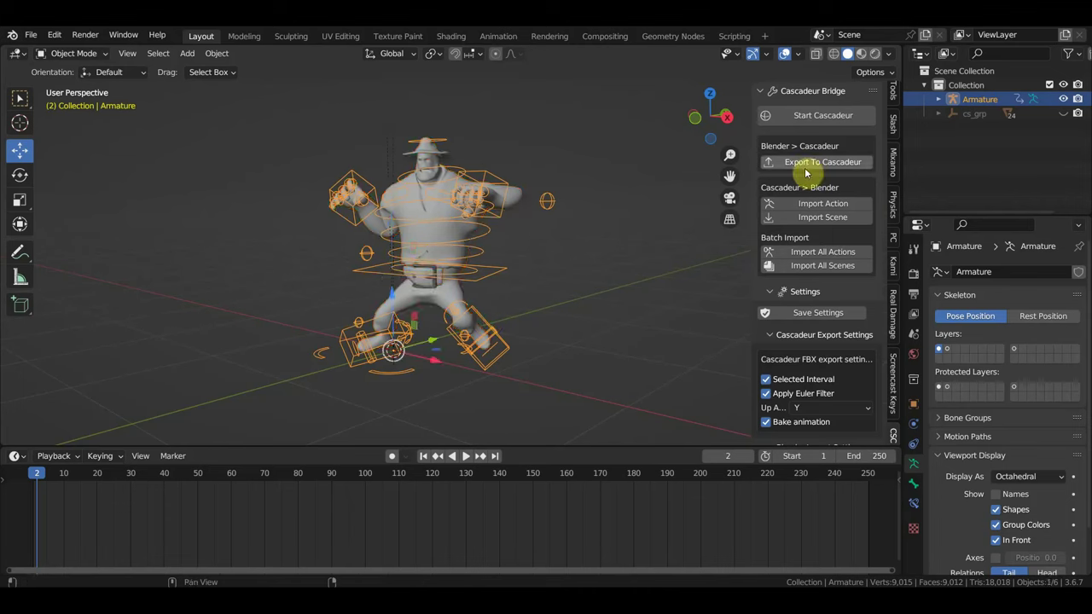
pyautogui.click(821, 204)
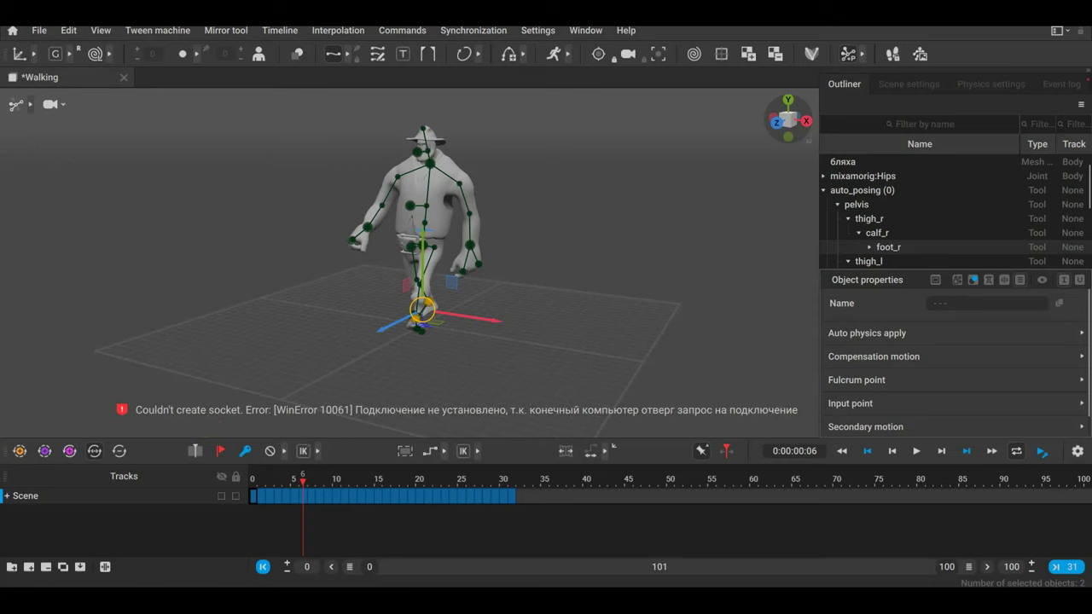
pyautogui.click(397, 537)
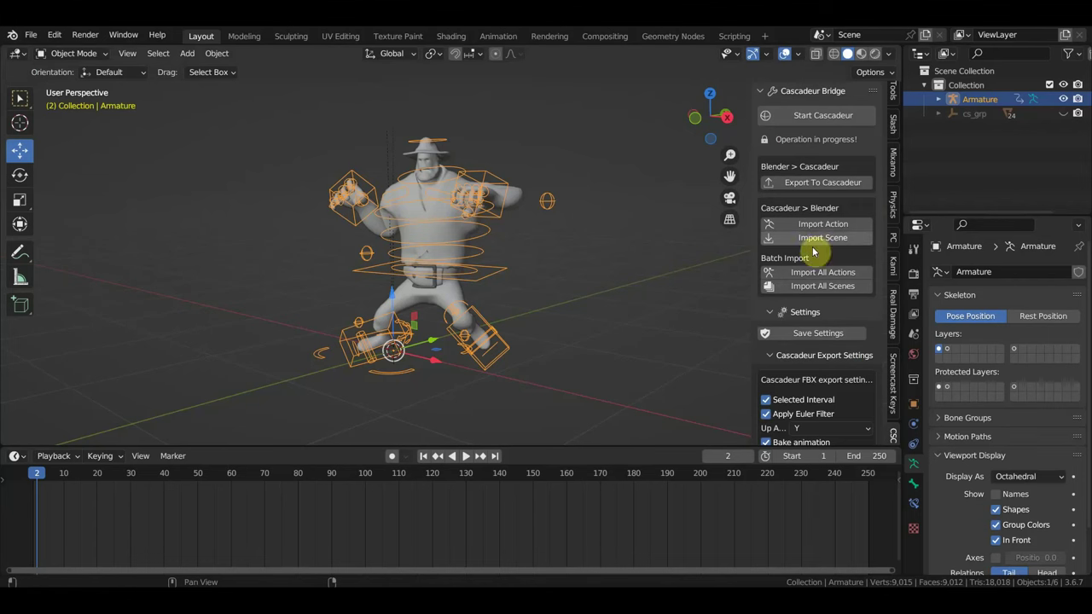
# Box-select the whole character rig and request Import Scene from Cascadeur
pyautogui.moveTo(599, 396); pyautogui.dragTo(282, 106)
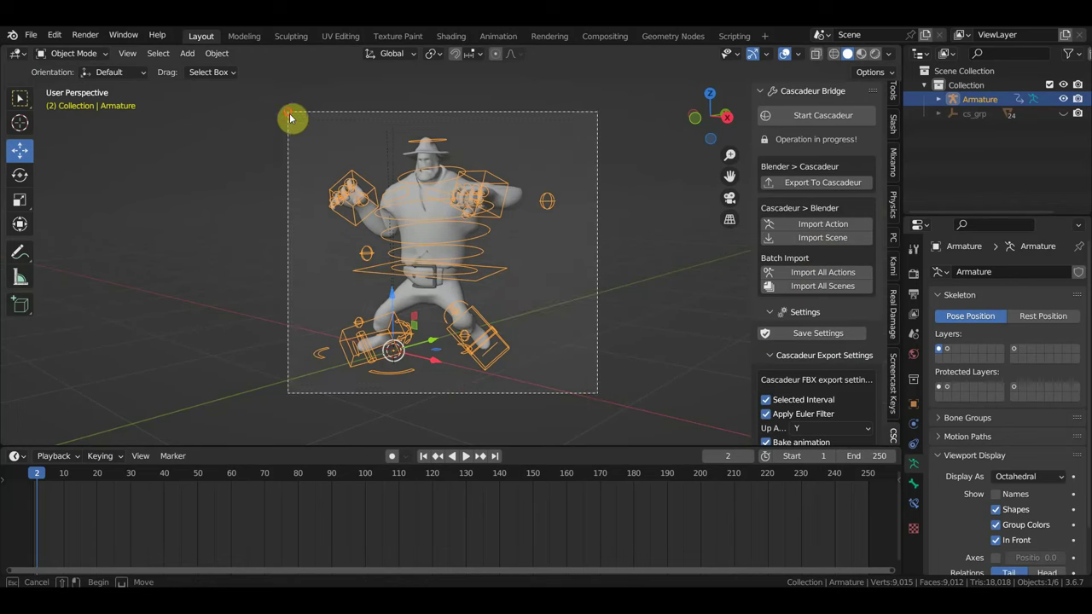
pyautogui.click(825, 239)
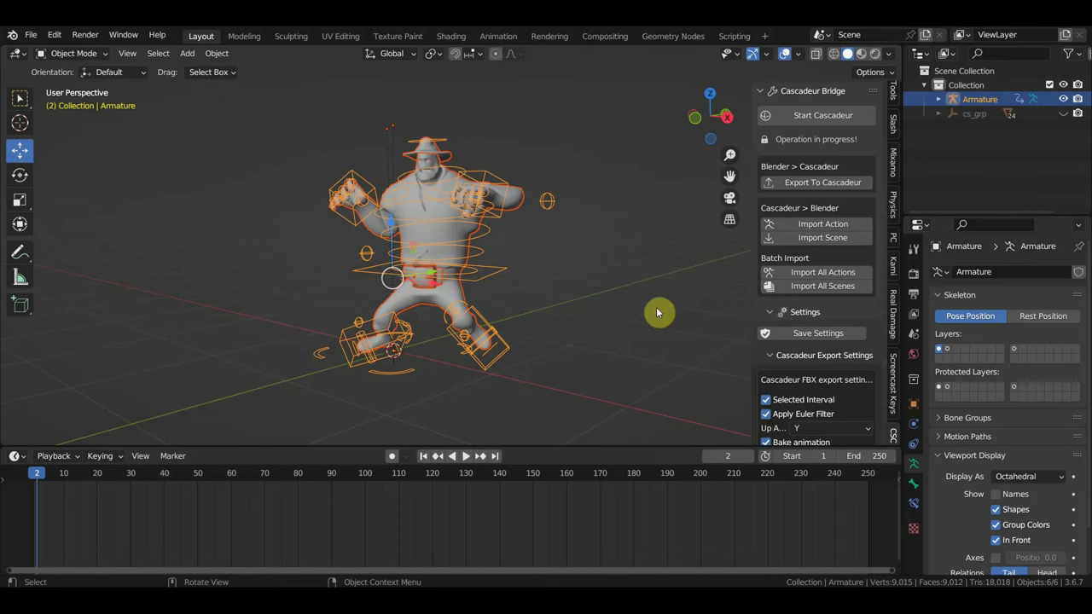
pyautogui.click(813, 238)
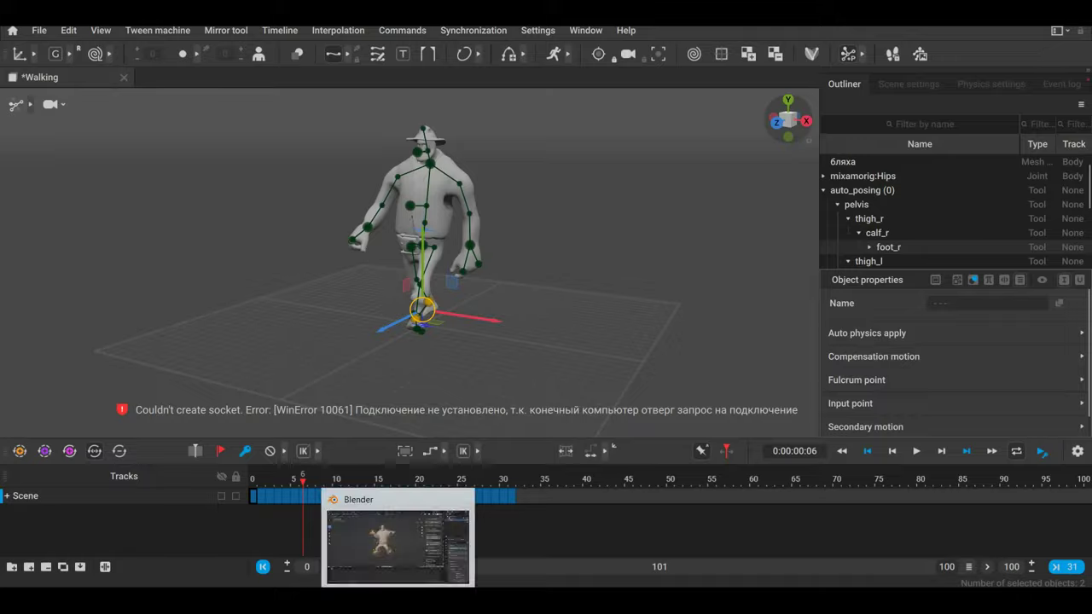
# Inspect the hand_r and arm_r joints in Cascadeur, then return to Blender
pyautogui.click(394, 533)
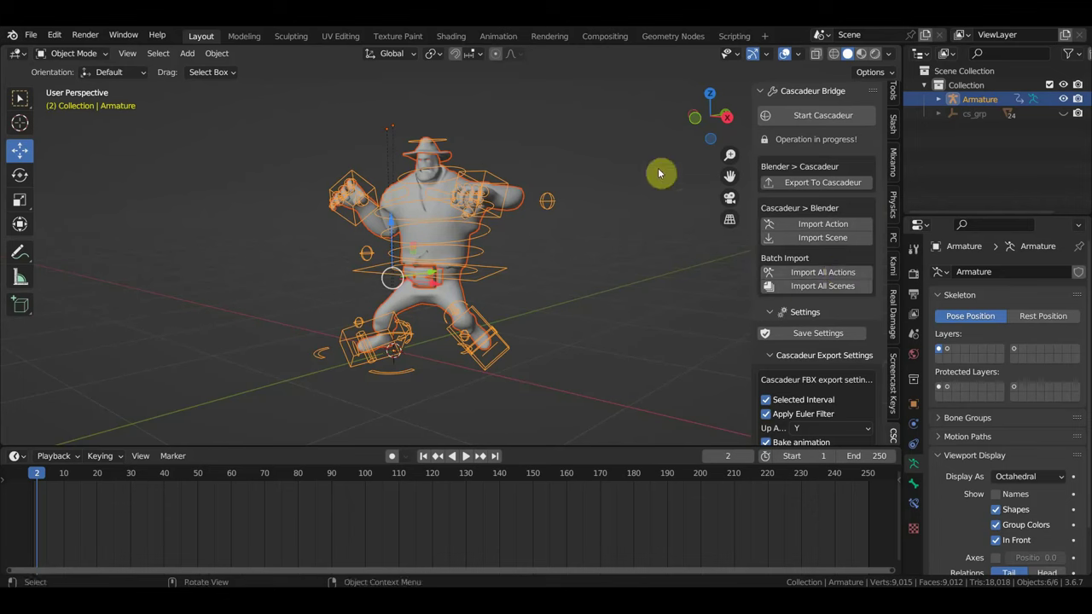
pyautogui.scroll(-2, 757, 372)
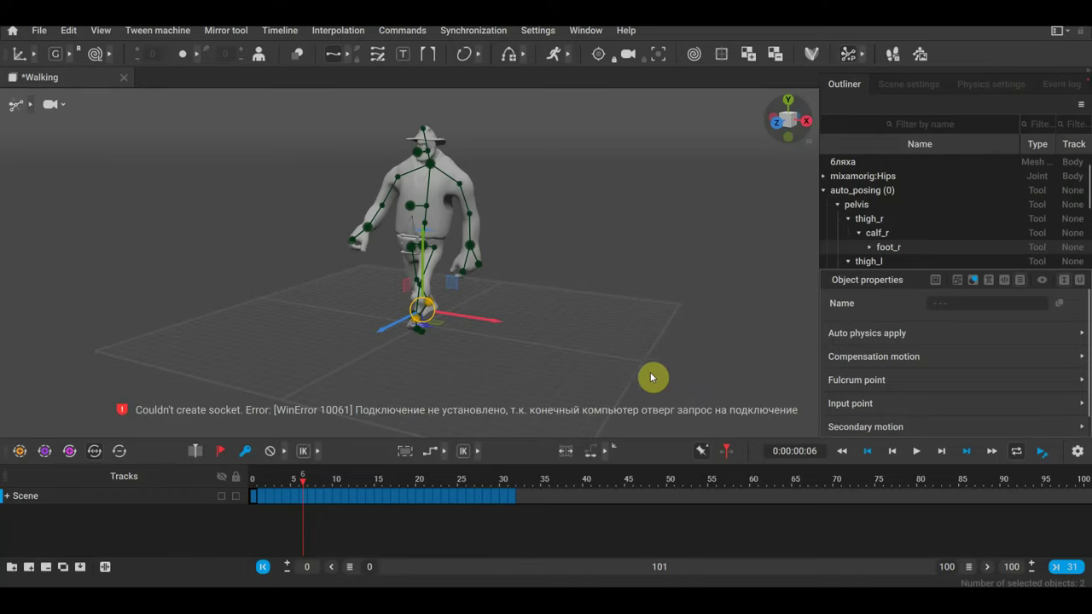
pyautogui.moveTo(627, 374); pyautogui.dragTo(377, 137)
pyautogui.moveTo(310, 104); pyautogui.dragTo(302, 100)
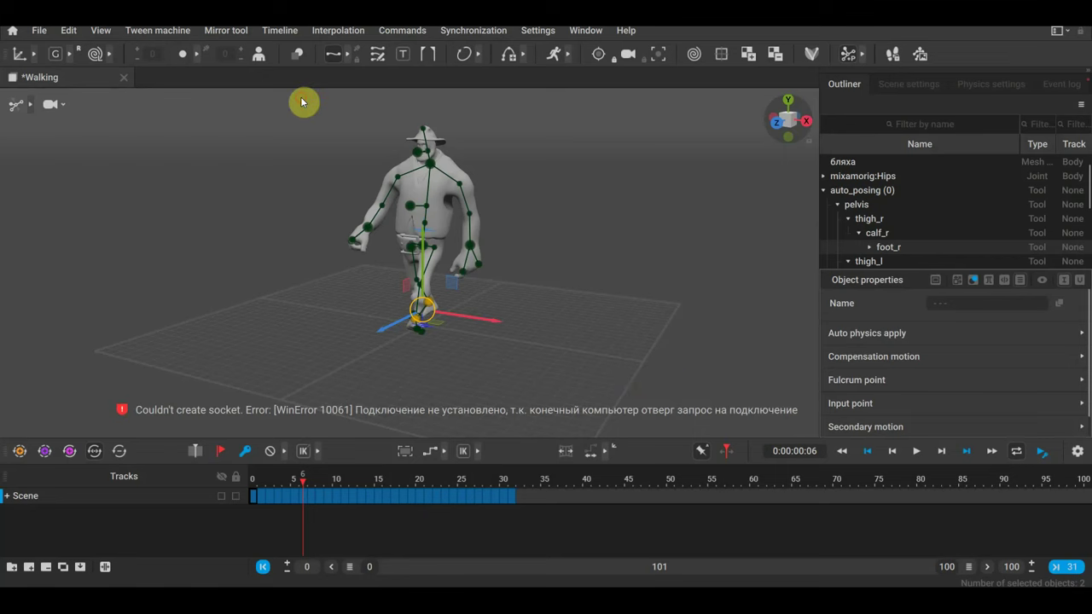
pyautogui.click(369, 229)
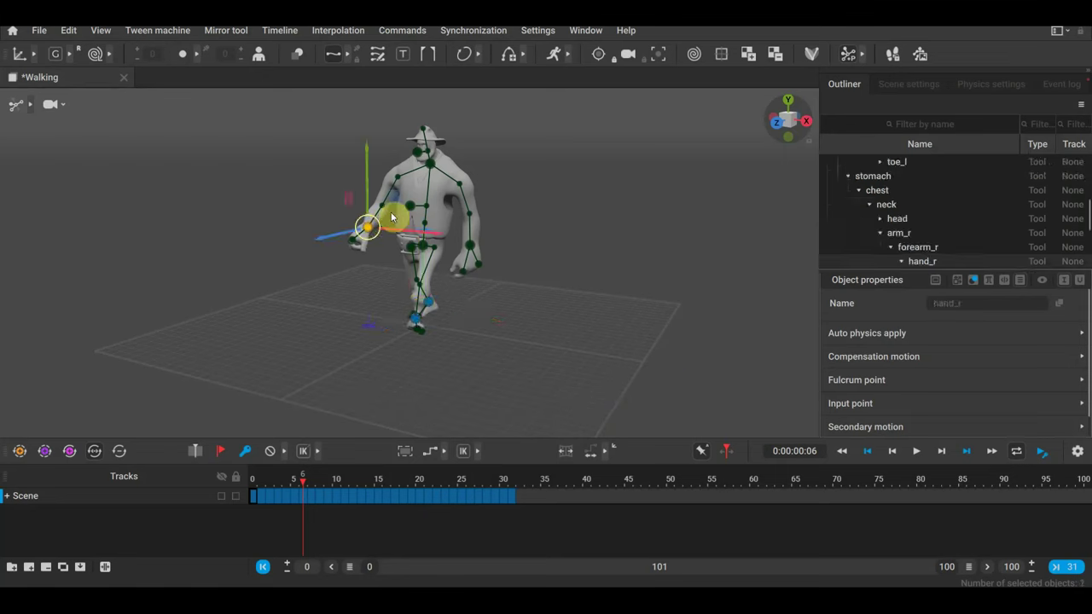
pyautogui.click(398, 177)
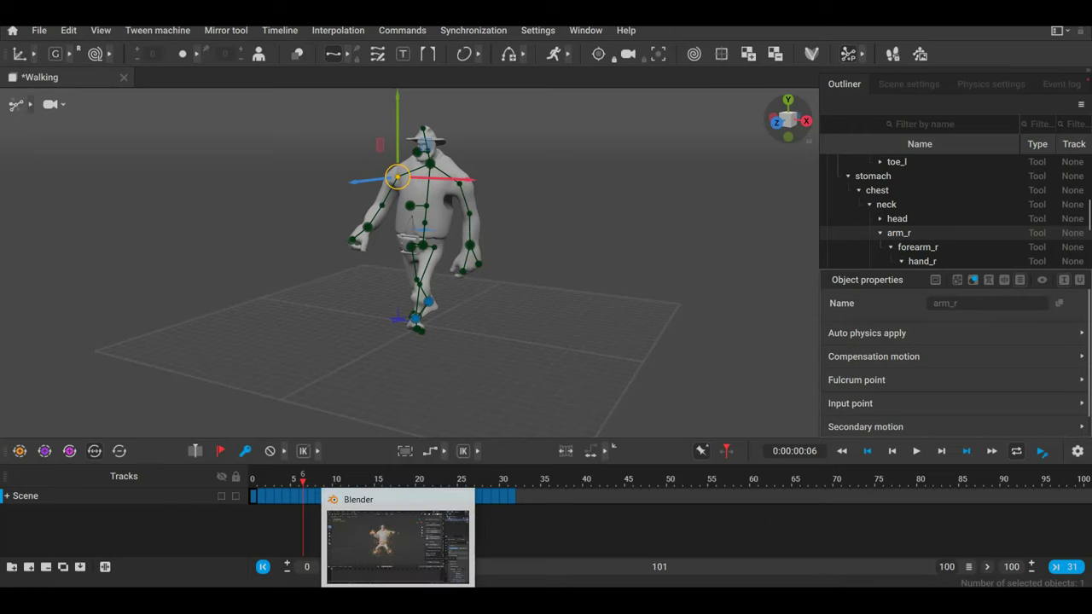
pyautogui.click(396, 537)
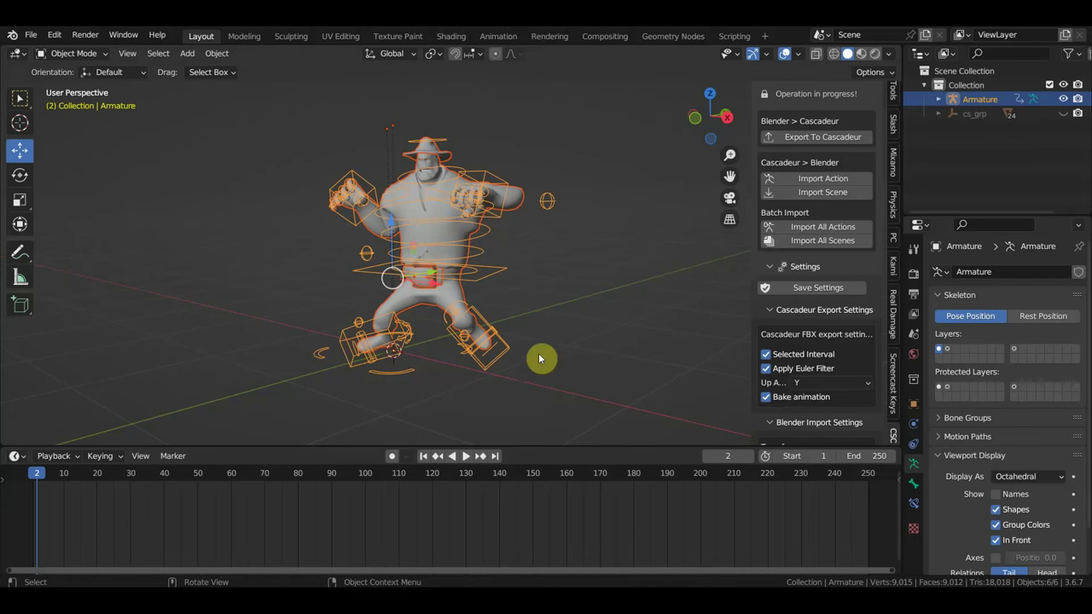
pyautogui.click(767, 367)
pyautogui.click(767, 354)
pyautogui.scroll(-2, 804, 364)
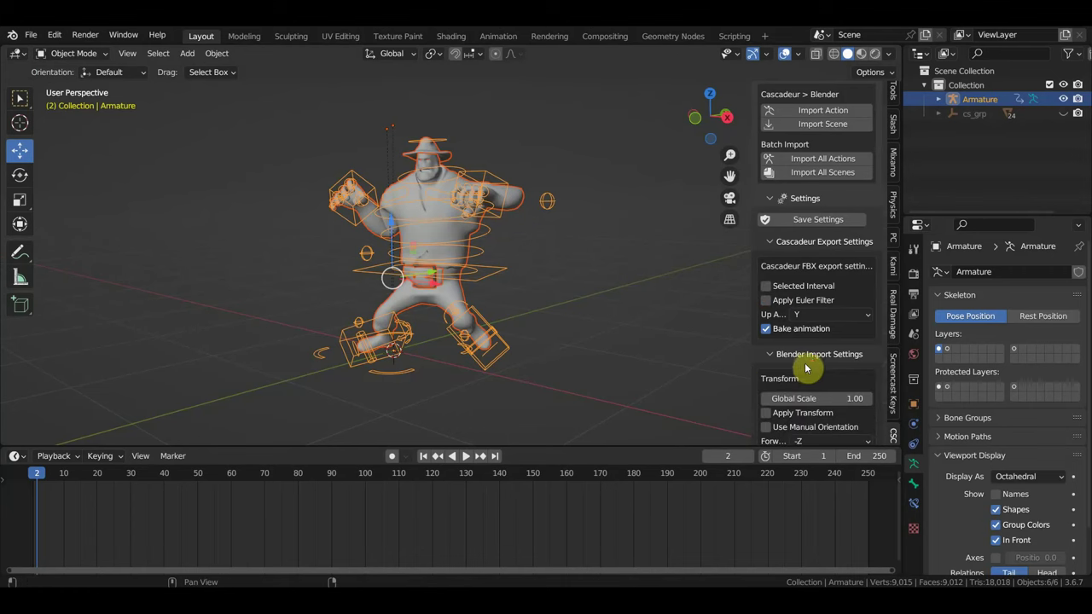
pyautogui.scroll(-2, 811, 370)
pyautogui.scroll(-3, 817, 373)
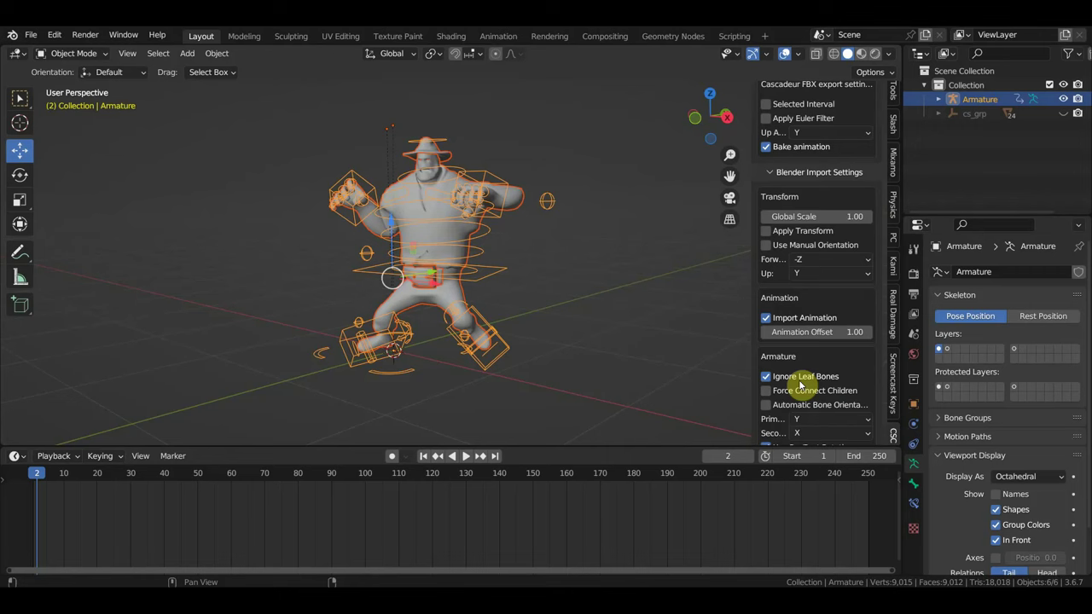
pyautogui.scroll(-2, 836, 331)
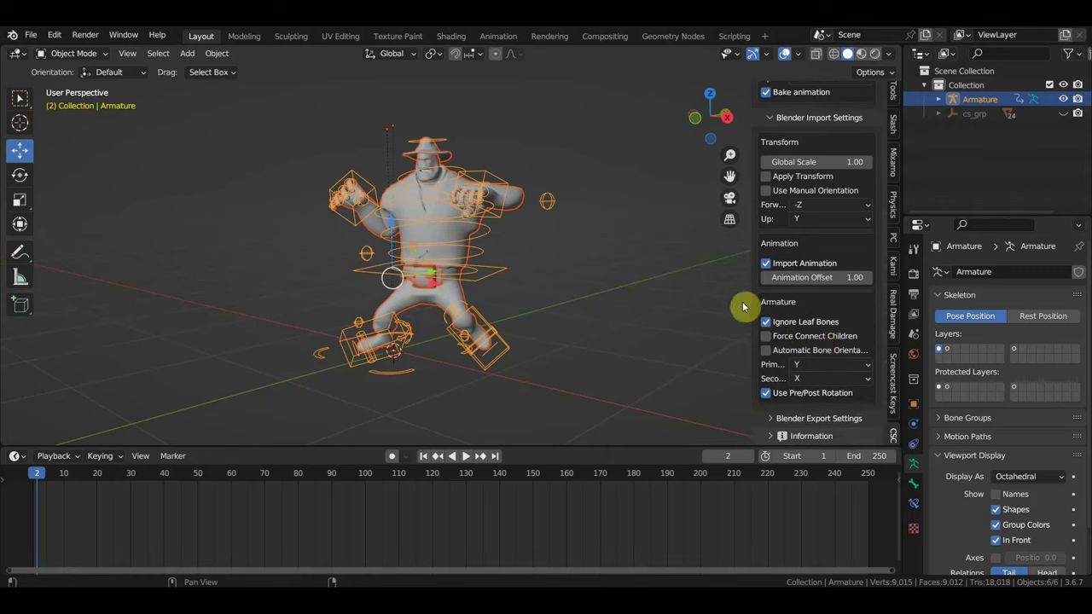
pyautogui.scroll(4, 795, 413)
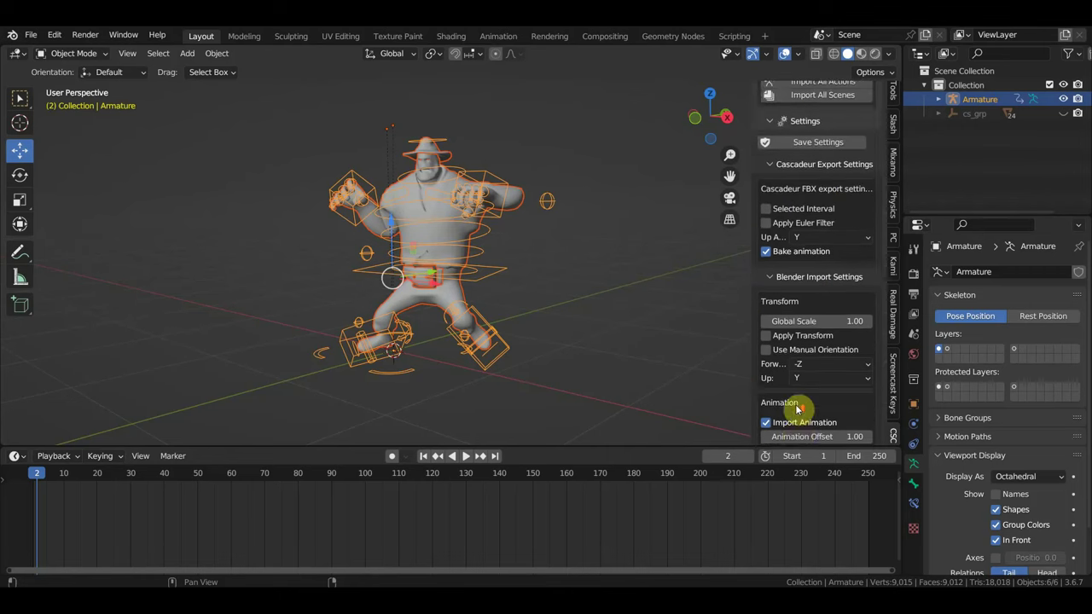
pyautogui.scroll(3, 797, 411)
pyautogui.scroll(3, 798, 409)
pyautogui.scroll(-4, 797, 407)
pyautogui.scroll(-2, 794, 397)
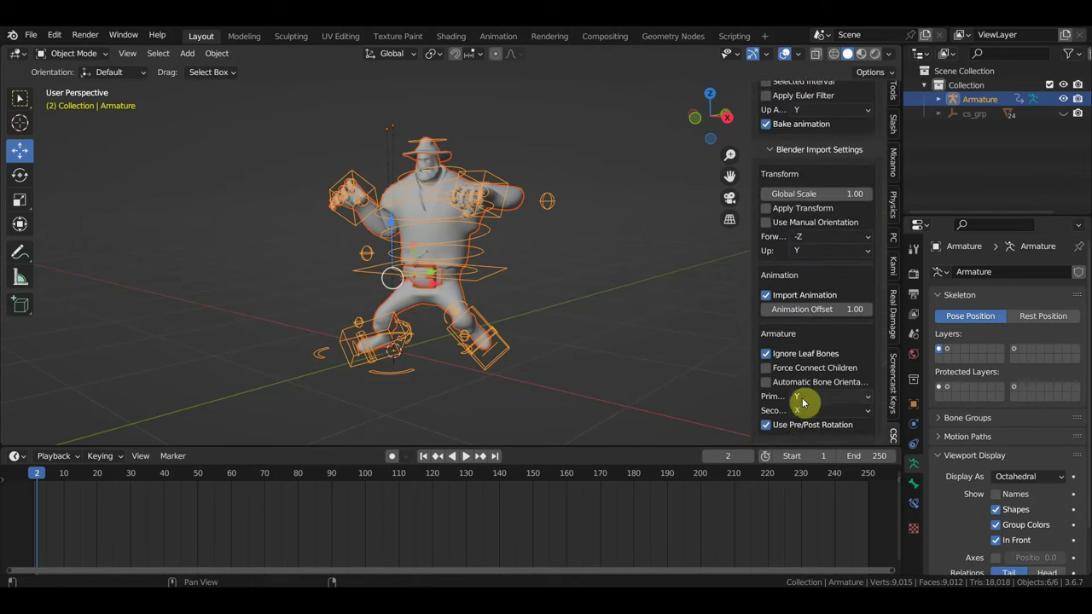
pyautogui.scroll(-4, 802, 394)
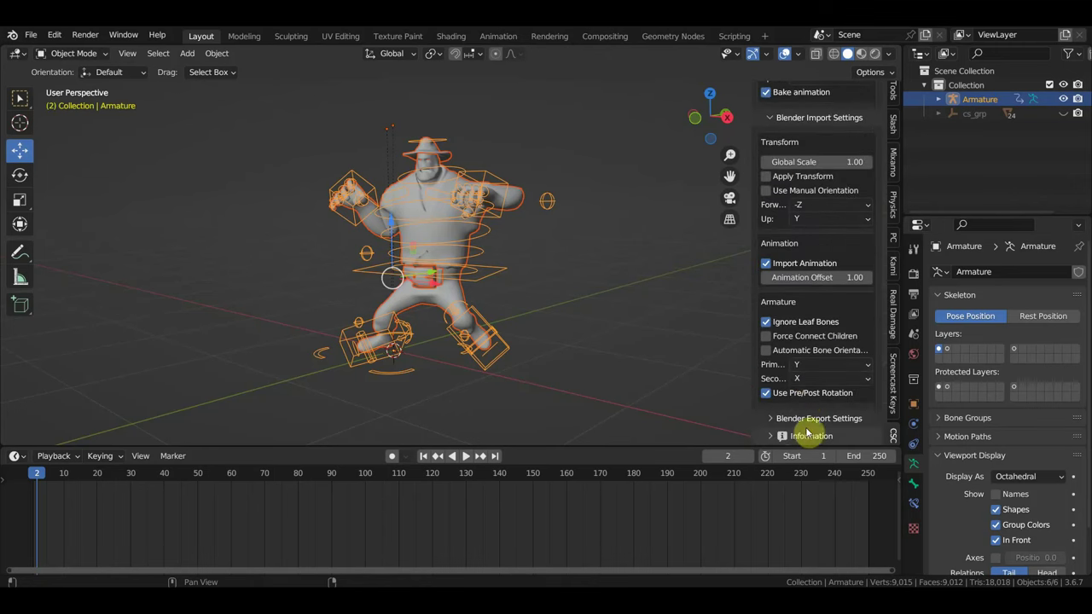
pyautogui.click(774, 418)
pyautogui.scroll(-4, 810, 418)
pyautogui.scroll(-3, 820, 417)
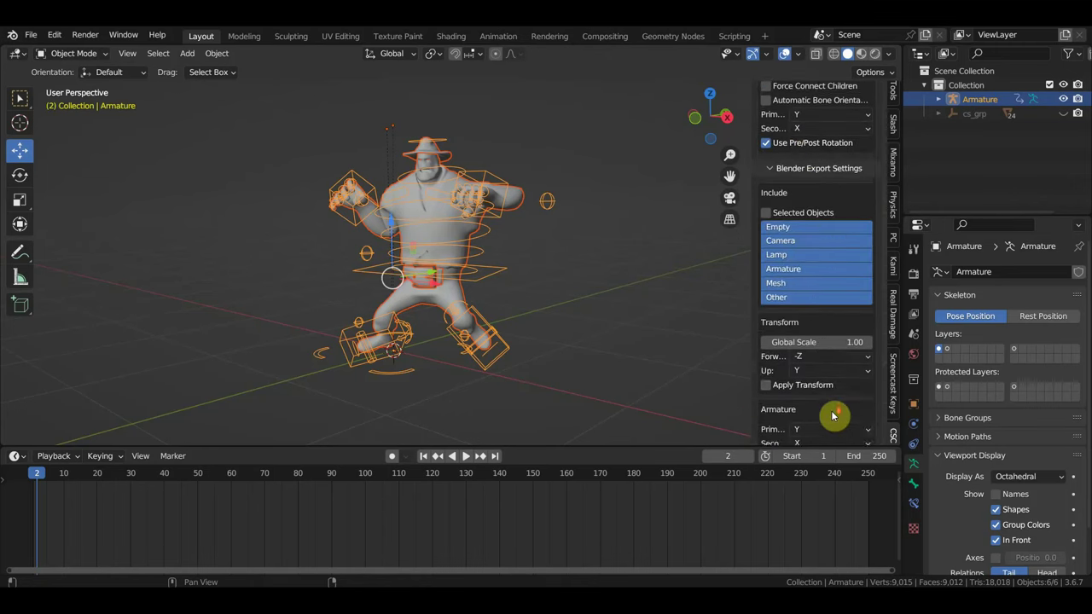
pyautogui.scroll(-4, 833, 415)
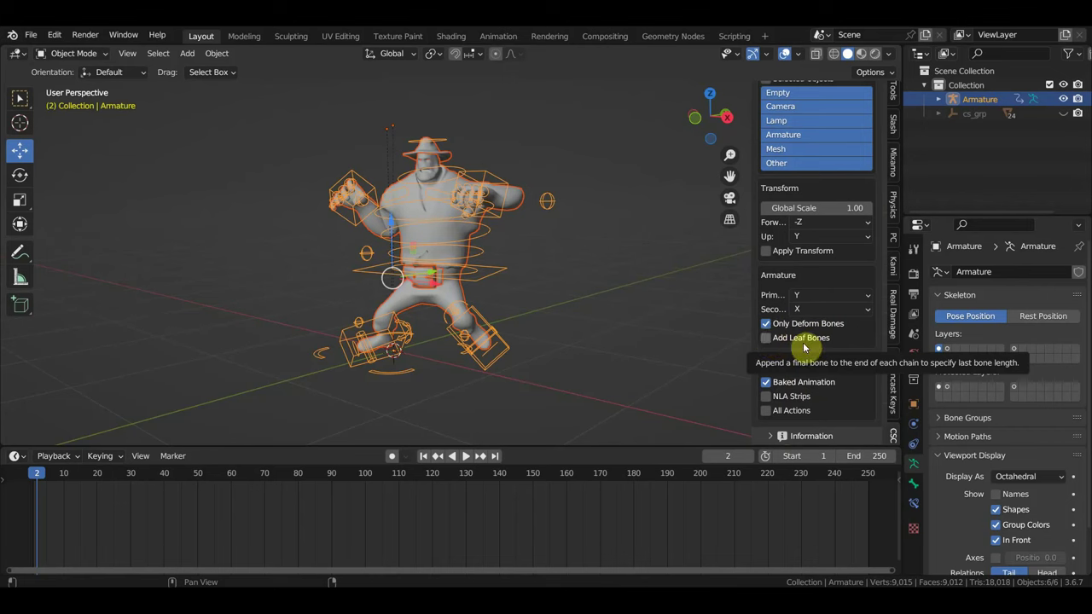
pyautogui.click(765, 338)
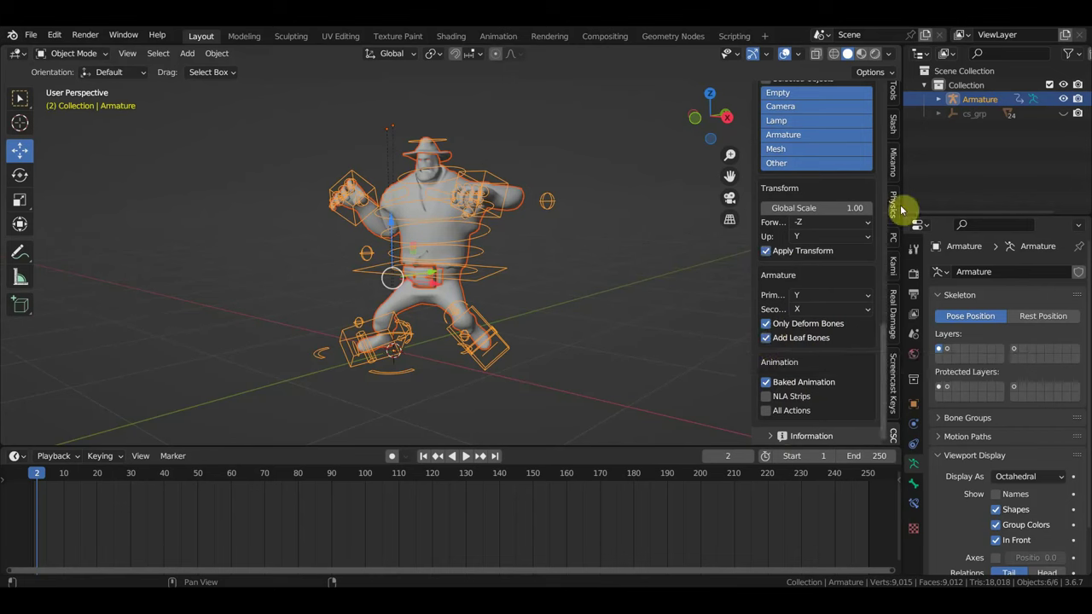
pyautogui.scroll(4, 816, 214)
pyautogui.scroll(5, 815, 217)
pyautogui.scroll(4, 812, 230)
pyautogui.scroll(7, 812, 238)
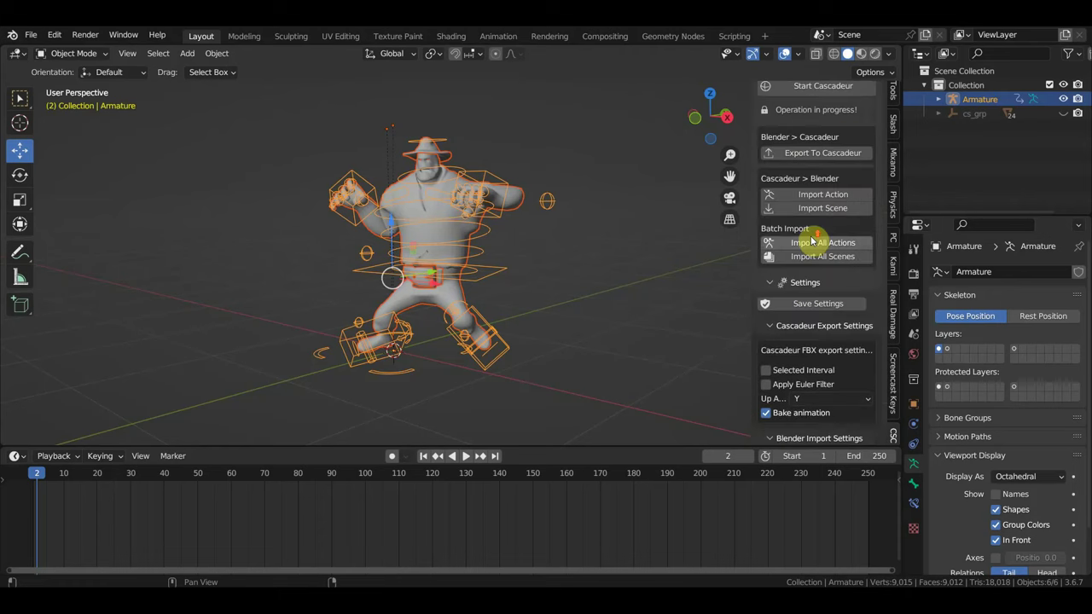
pyautogui.scroll(1, 811, 244)
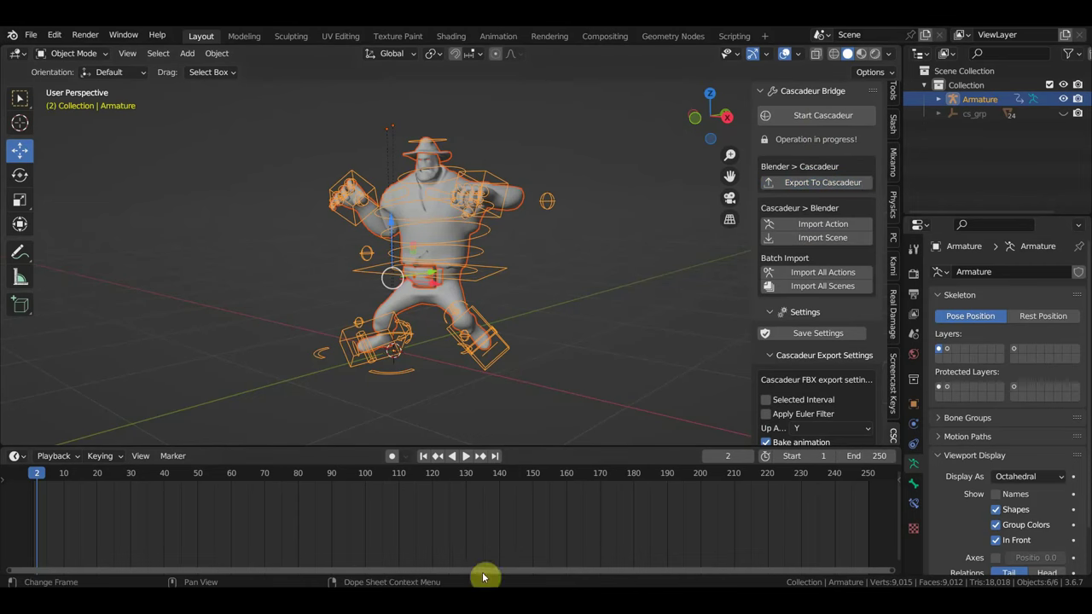
# Retry Export To Cascadeur, then box-select the whole character rig in Blender
pyautogui.click(503, 544)
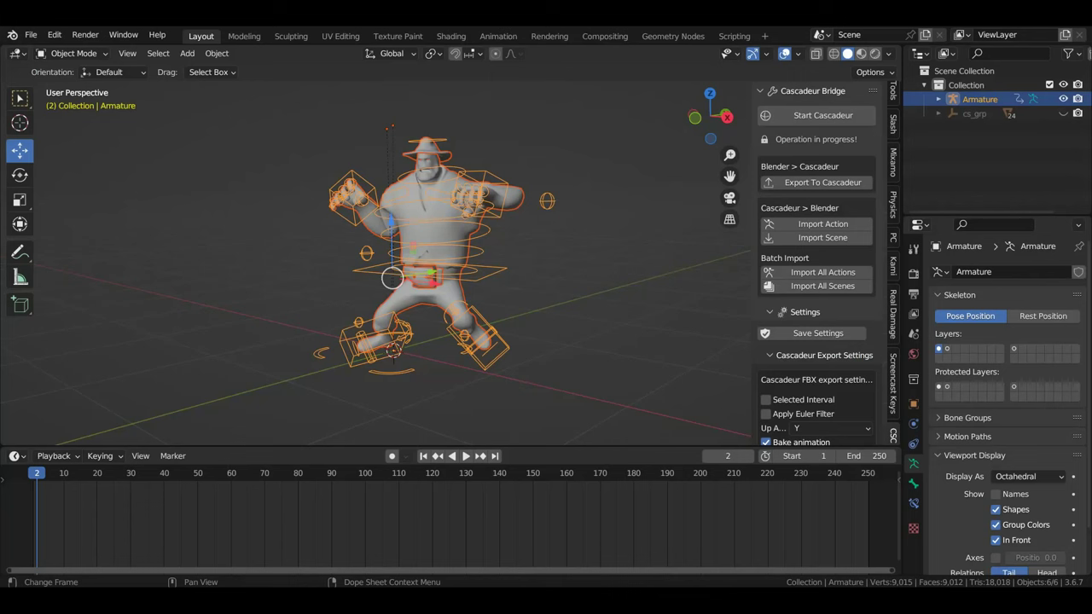
pyautogui.click(824, 183)
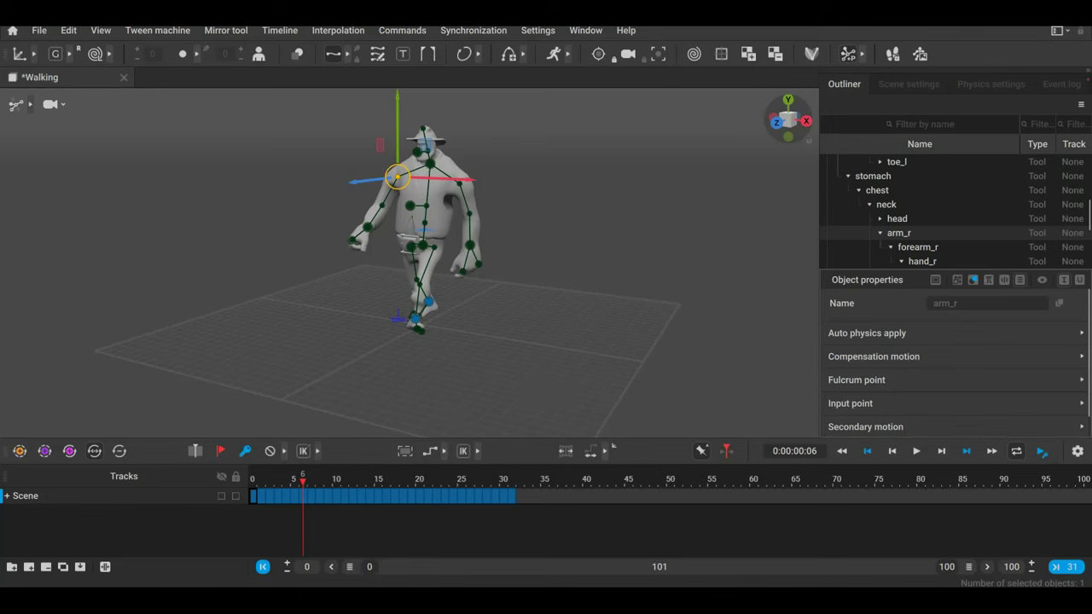
pyautogui.click(397, 529)
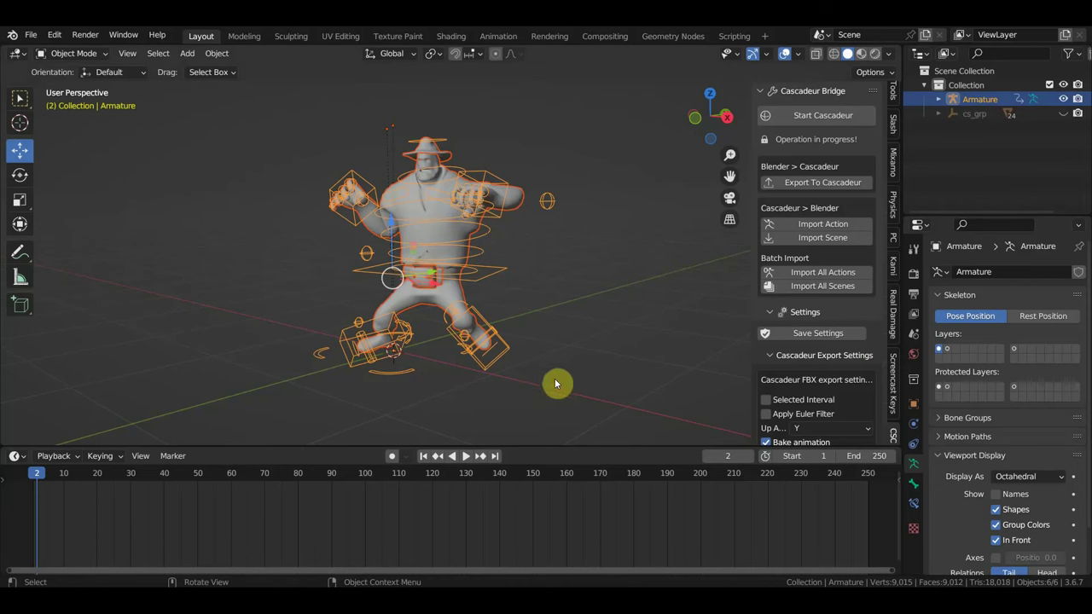
pyautogui.moveTo(556, 384); pyautogui.dragTo(264, 92)
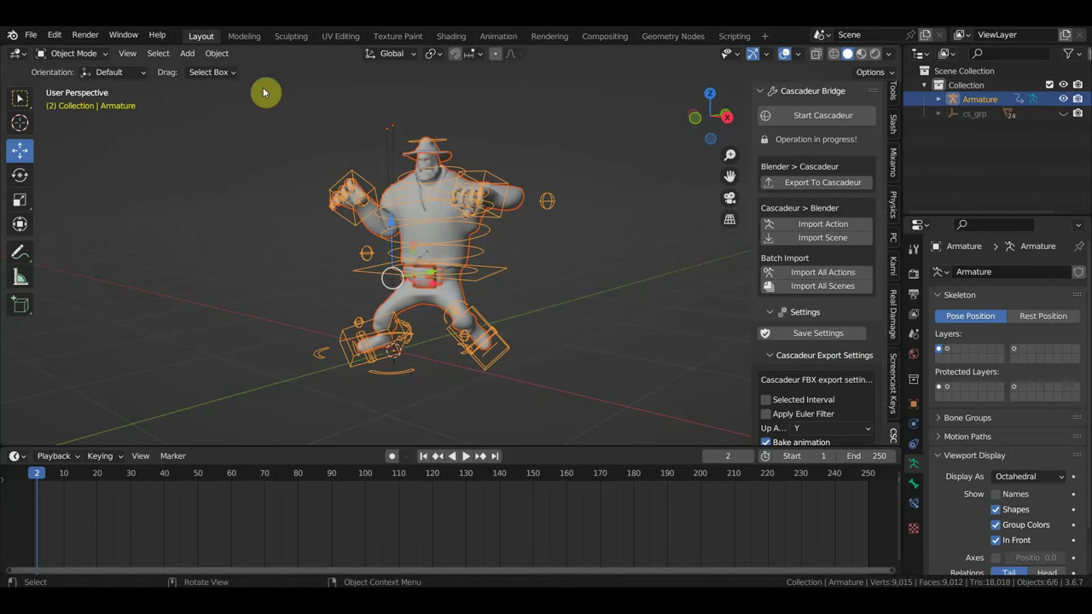
# Delete the six selected character objects, leaving the scene empty
pyautogui.press('Delete')
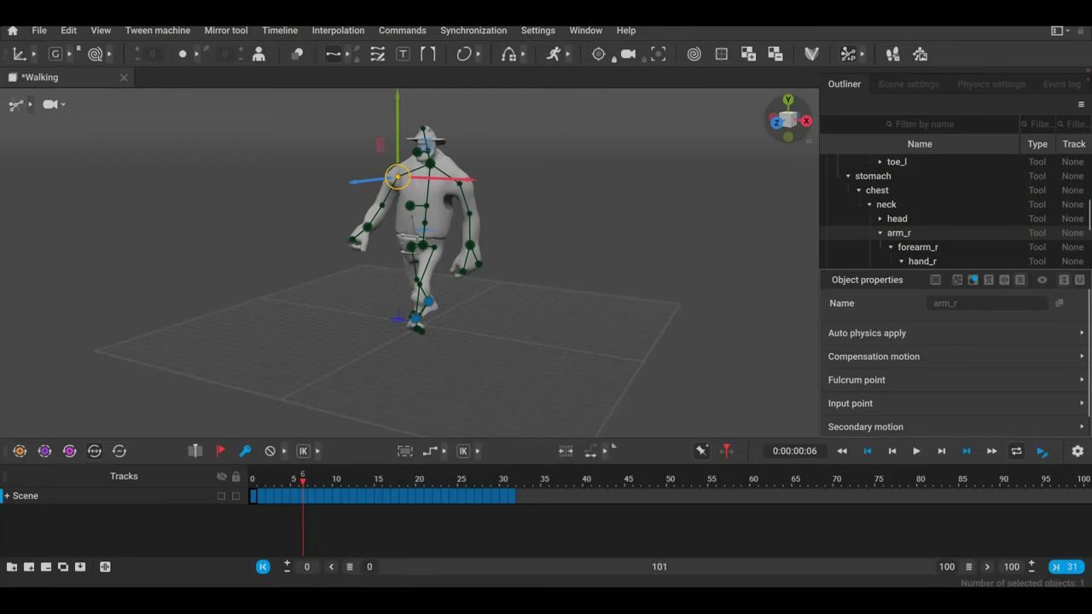
# Switch to Cascadeur and back, then box-select the points around the character's feet
pyautogui.click(512, 601)
pyautogui.click(504, 602)
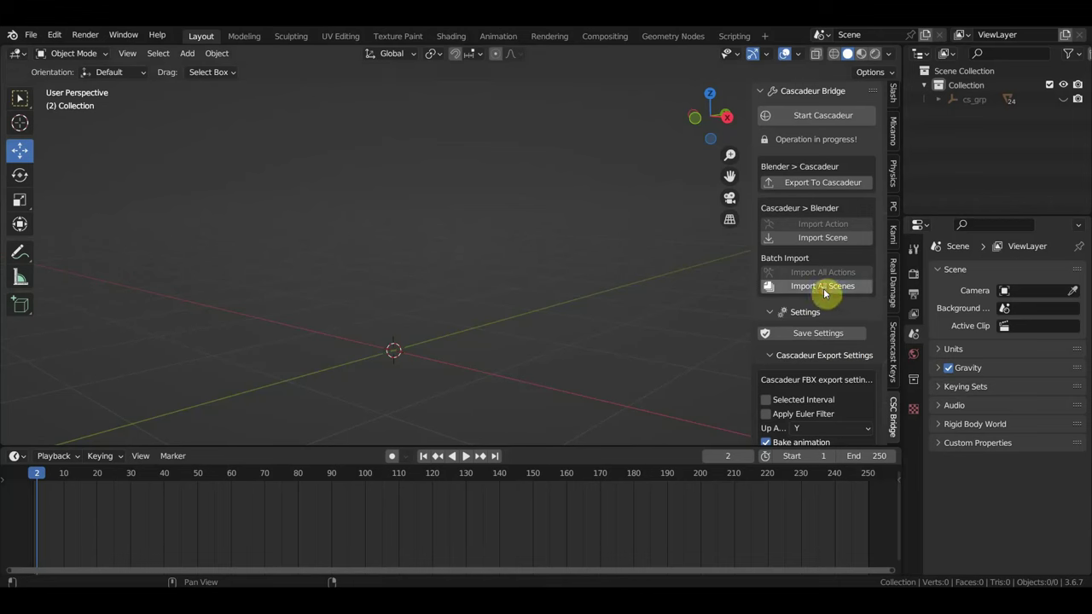
pyautogui.scroll(-3, 808, 390)
pyautogui.scroll(-3, 811, 392)
pyautogui.scroll(-3, 812, 397)
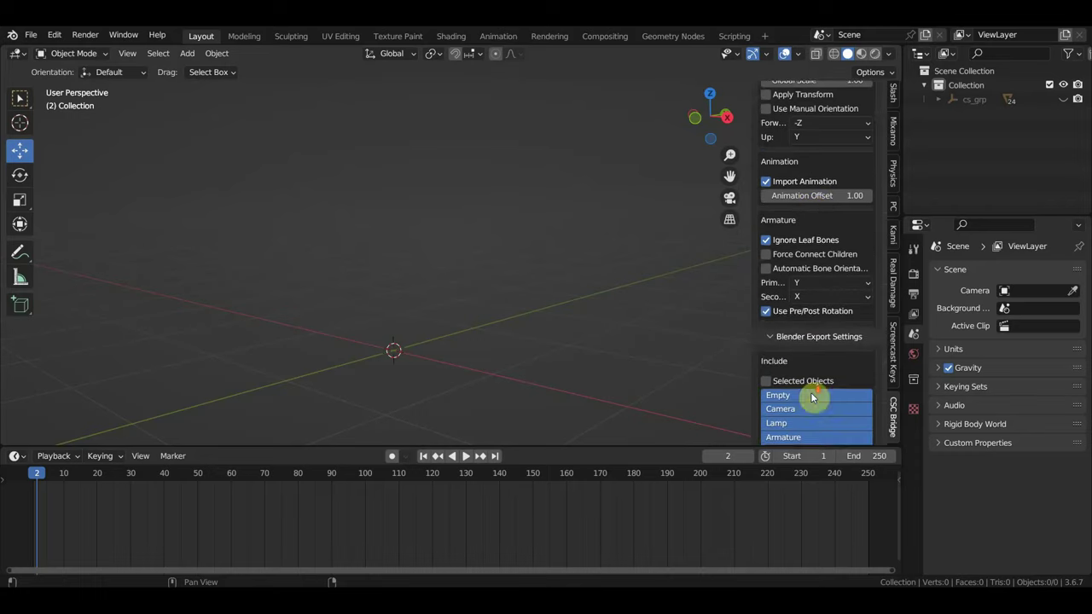
pyautogui.scroll(-2, 811, 392)
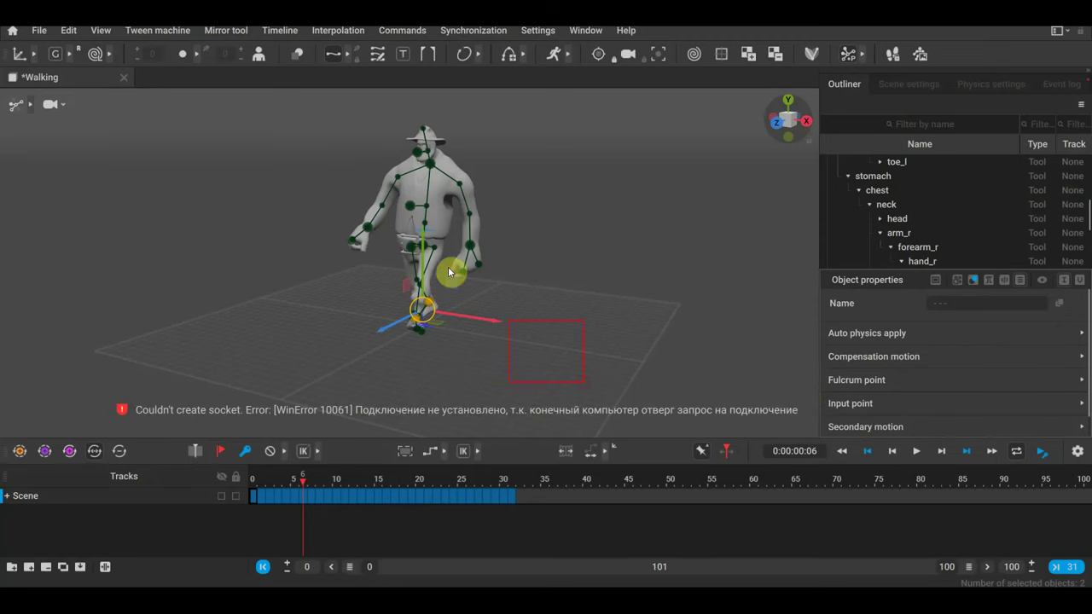
pyautogui.moveTo(449, 272); pyautogui.dragTo(327, 106)
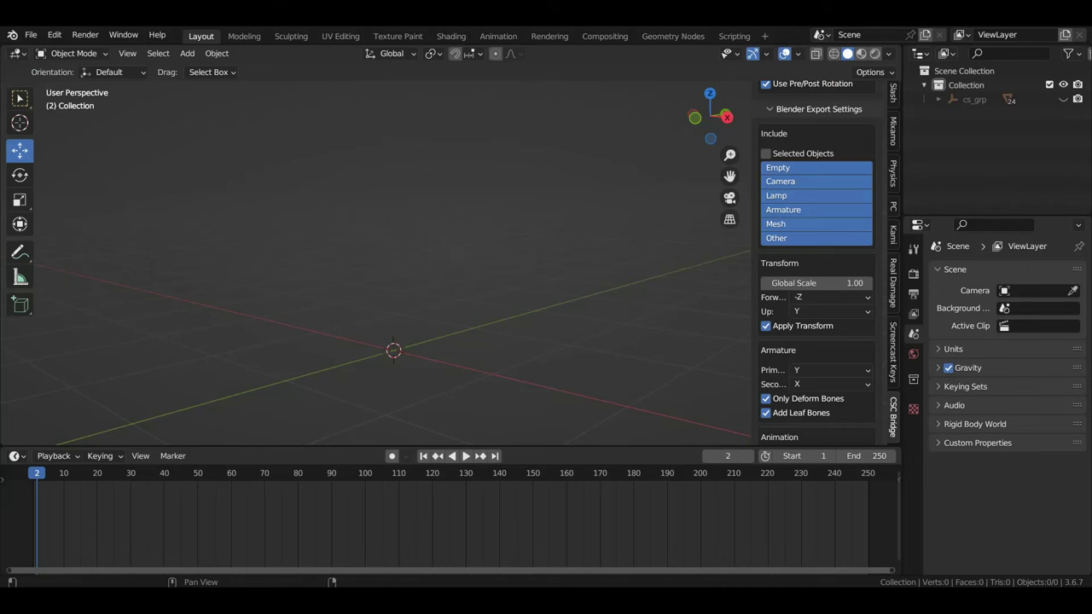
# Request Import All Scenes from the CSC Bridge sidebar
pyautogui.scroll(-3, 796, 401)
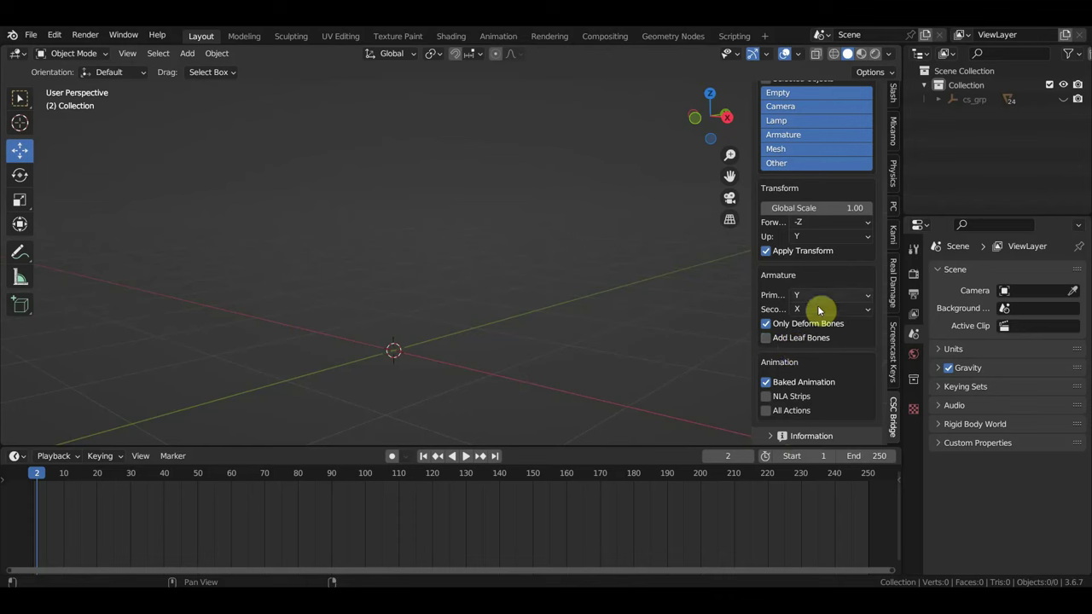
pyautogui.scroll(3, 817, 306)
pyautogui.scroll(2, 815, 303)
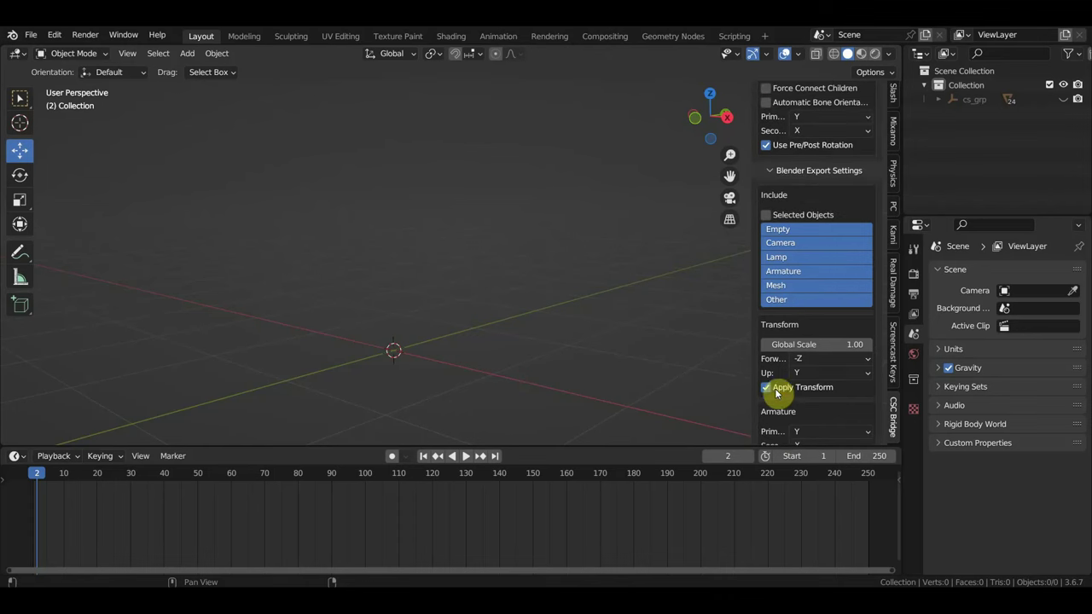
pyautogui.scroll(6, 802, 392)
pyautogui.scroll(2, 781, 256)
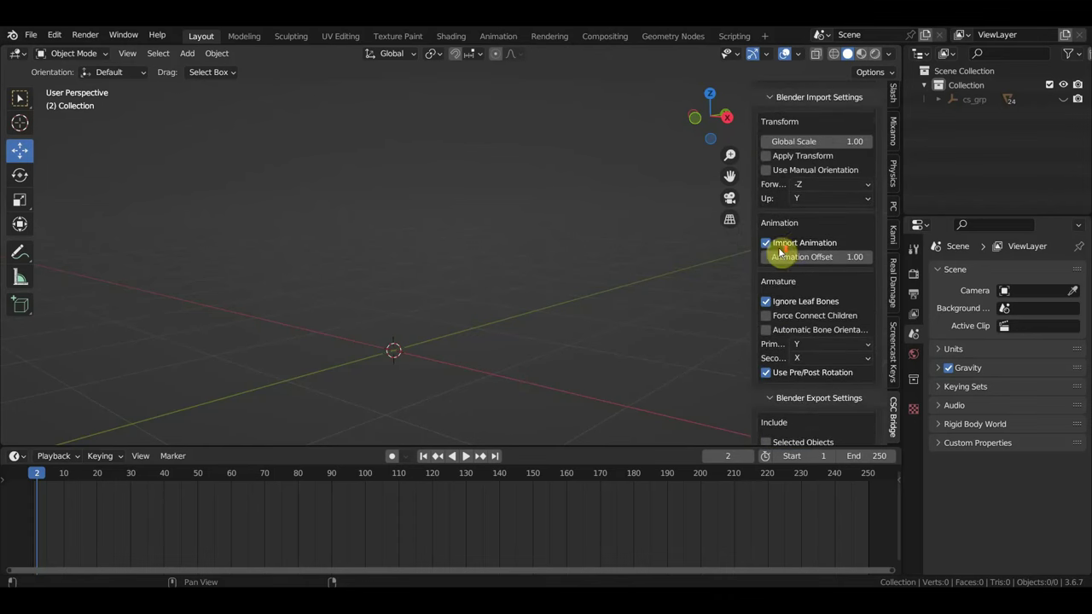
pyautogui.scroll(4, 802, 242)
pyautogui.scroll(2, 804, 239)
pyautogui.scroll(3, 802, 244)
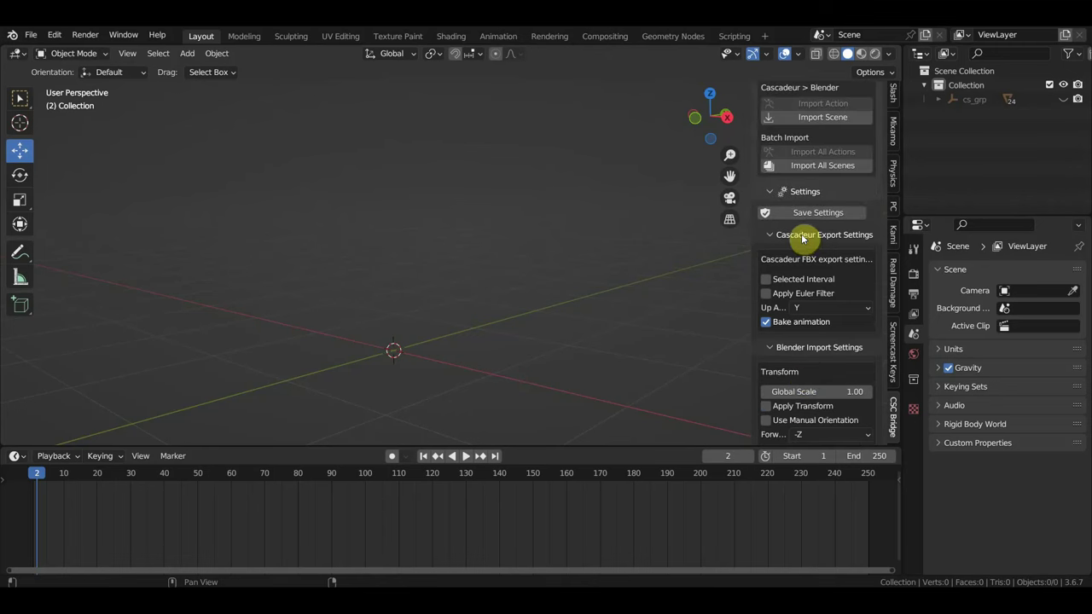
pyautogui.scroll(4, 803, 237)
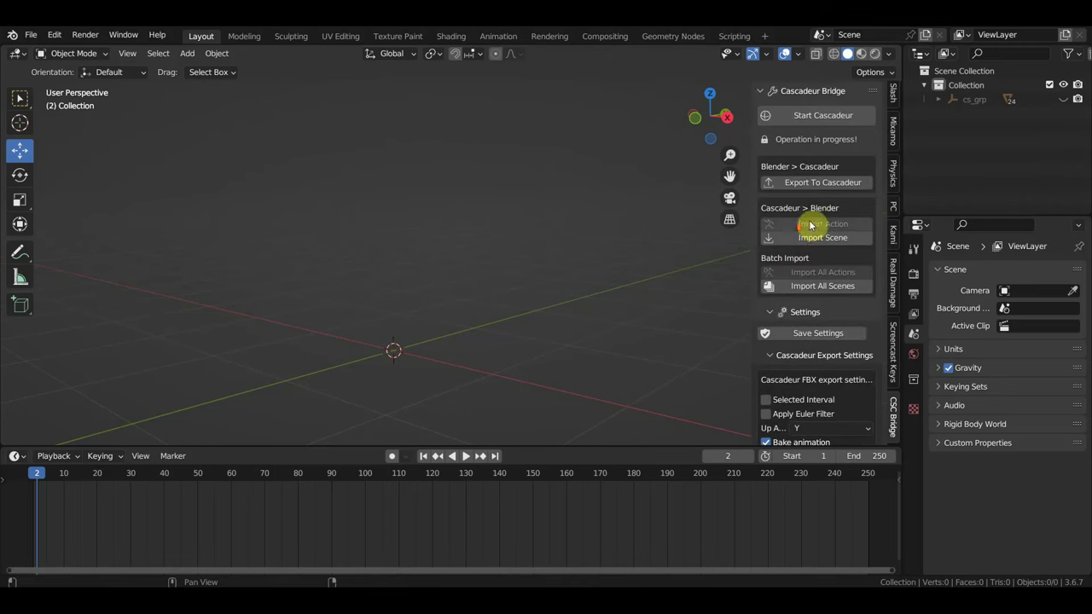
pyautogui.click(817, 292)
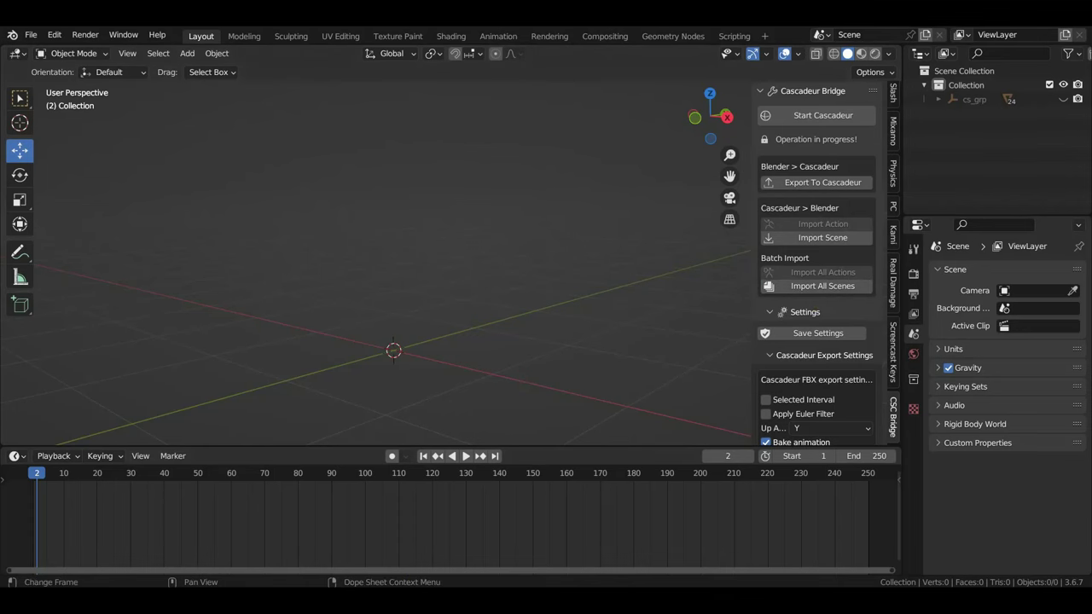
# Tick Apply Transform under Blender Export Settings, import all scenes again, and orbit to a side view
pyautogui.scroll(-5, 819, 335)
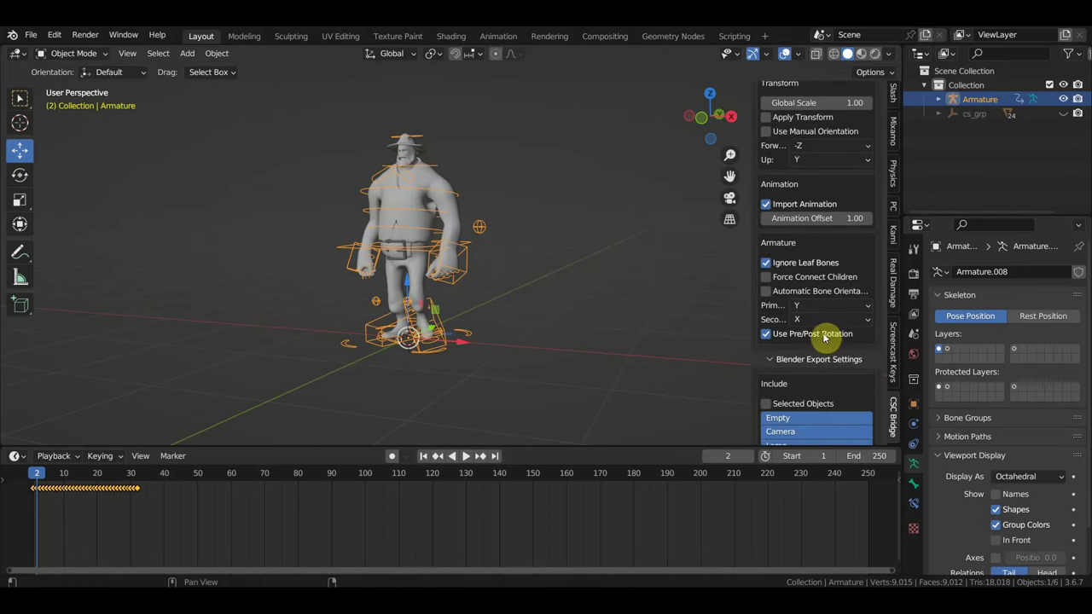
pyautogui.scroll(-4, 824, 337)
pyautogui.scroll(-3, 828, 335)
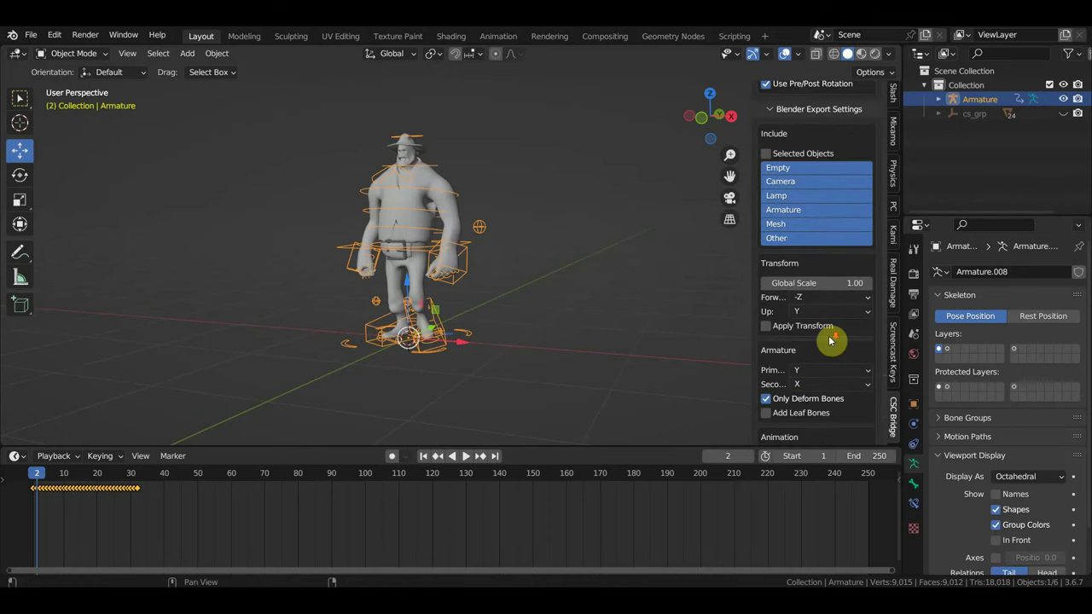
pyautogui.click(766, 326)
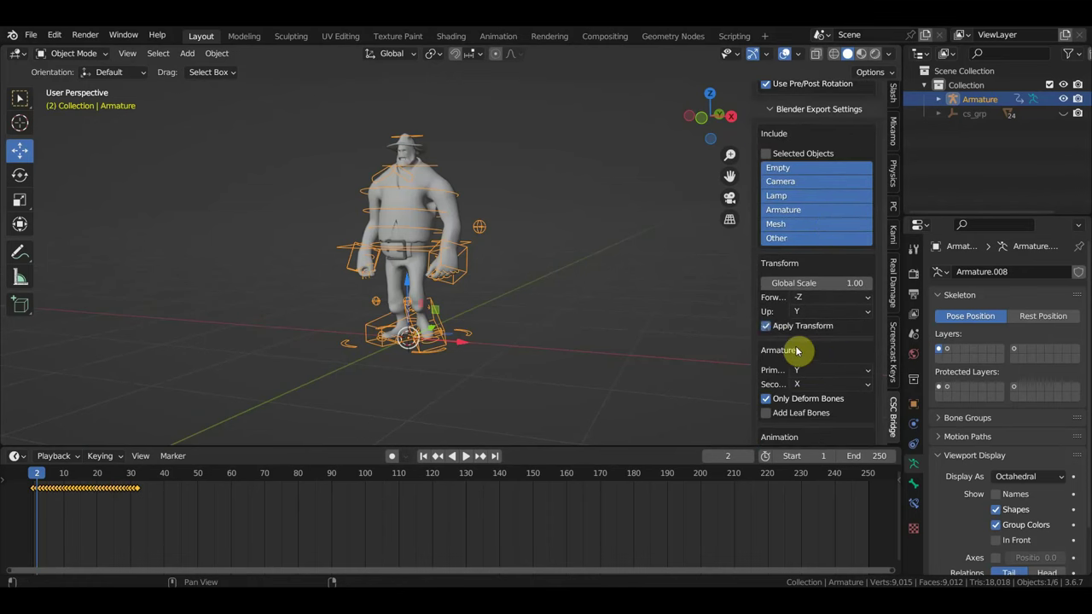
pyautogui.scroll(3, 836, 236)
pyautogui.scroll(3, 828, 242)
pyautogui.scroll(3, 828, 244)
pyautogui.scroll(3, 832, 246)
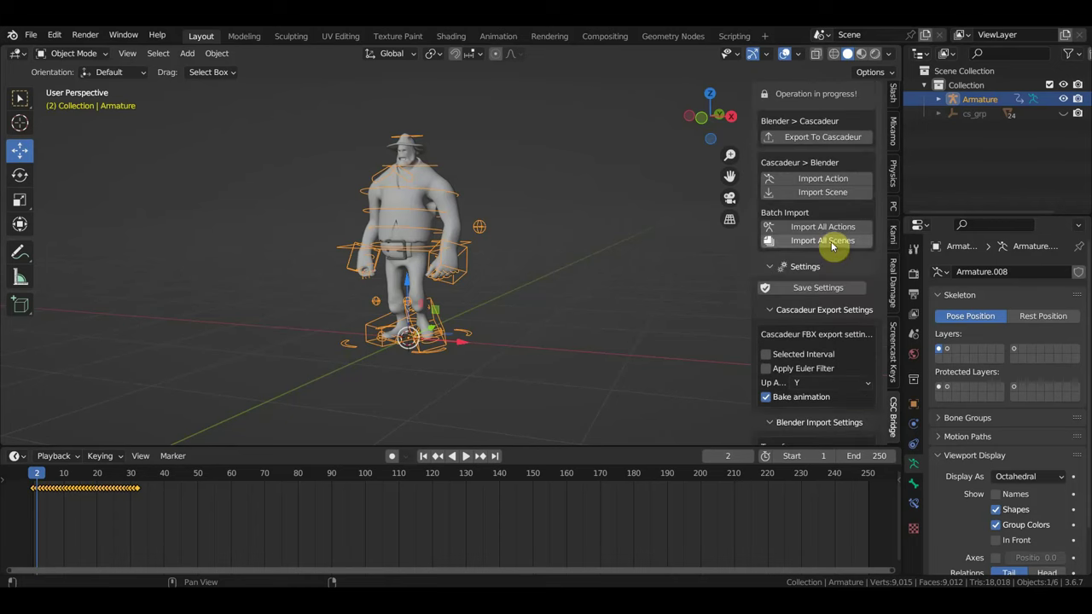
pyautogui.scroll(2, 832, 246)
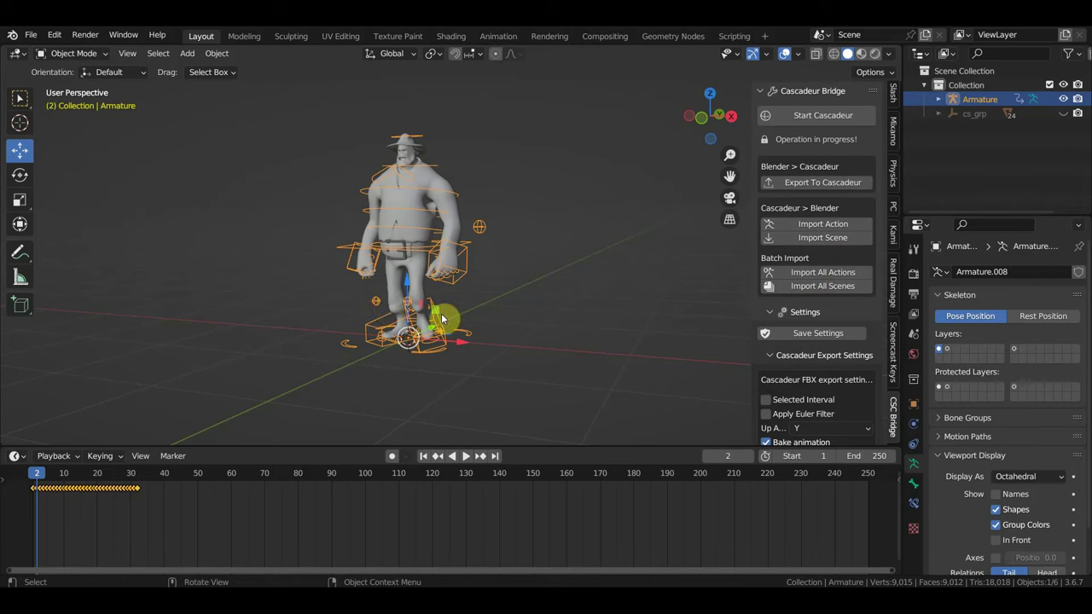
pyautogui.click(816, 288)
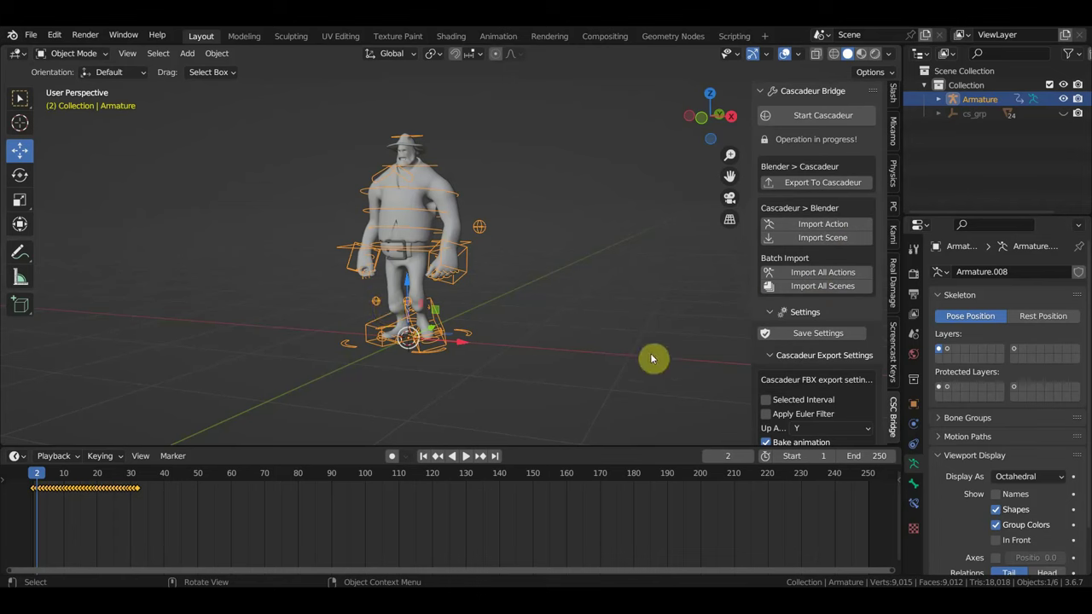
pyautogui.moveTo(490, 351)
pyautogui.mouseDown(button='middle')
pyautogui.moveTo(381, 352)
pyautogui.moveTo(397, 353)
pyautogui.mouseUp(button='middle')
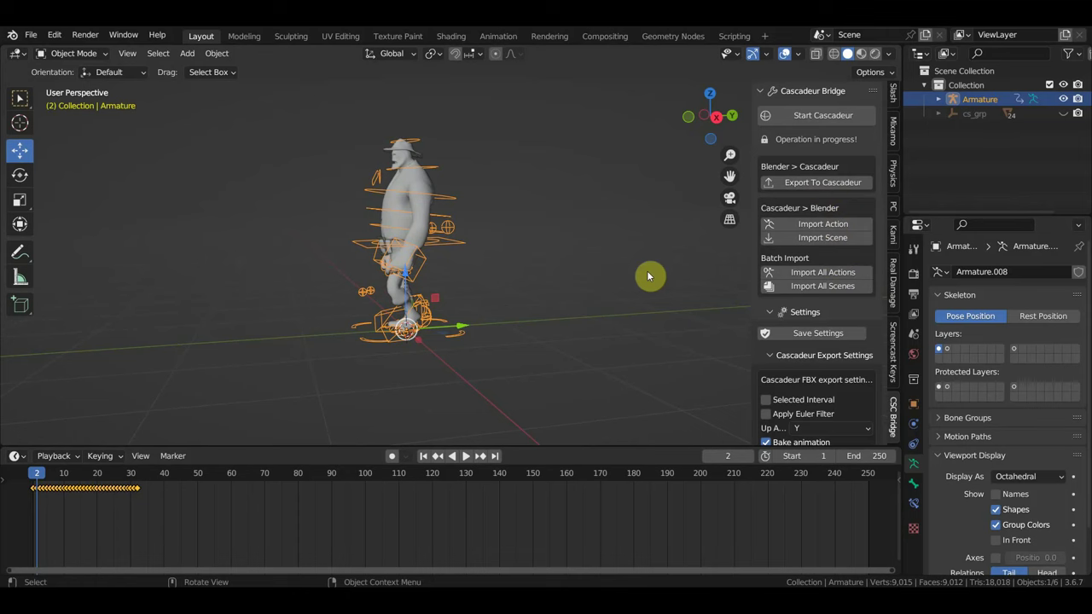
pyautogui.moveTo(209, 70)
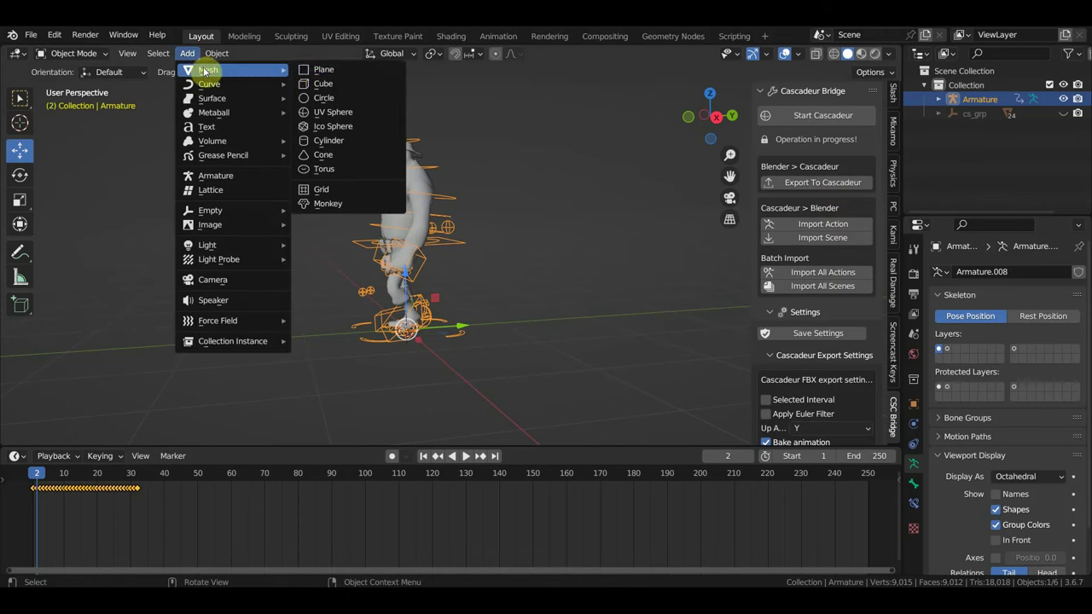
# Add a small cube in Blender and slide it along Y beside the character's feet
pyautogui.click(341, 84)
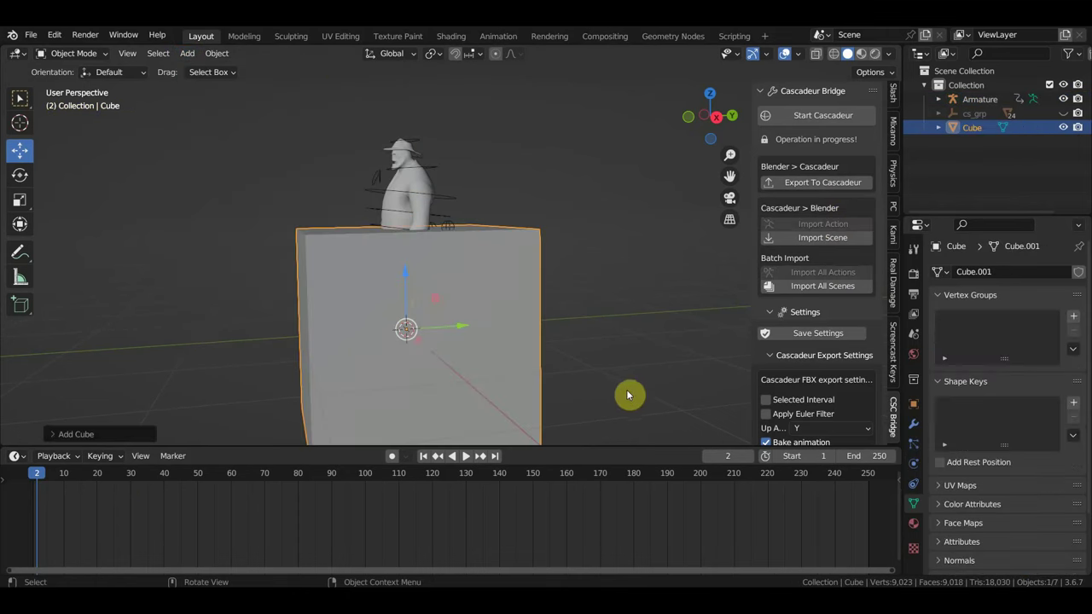
pyautogui.press('s')
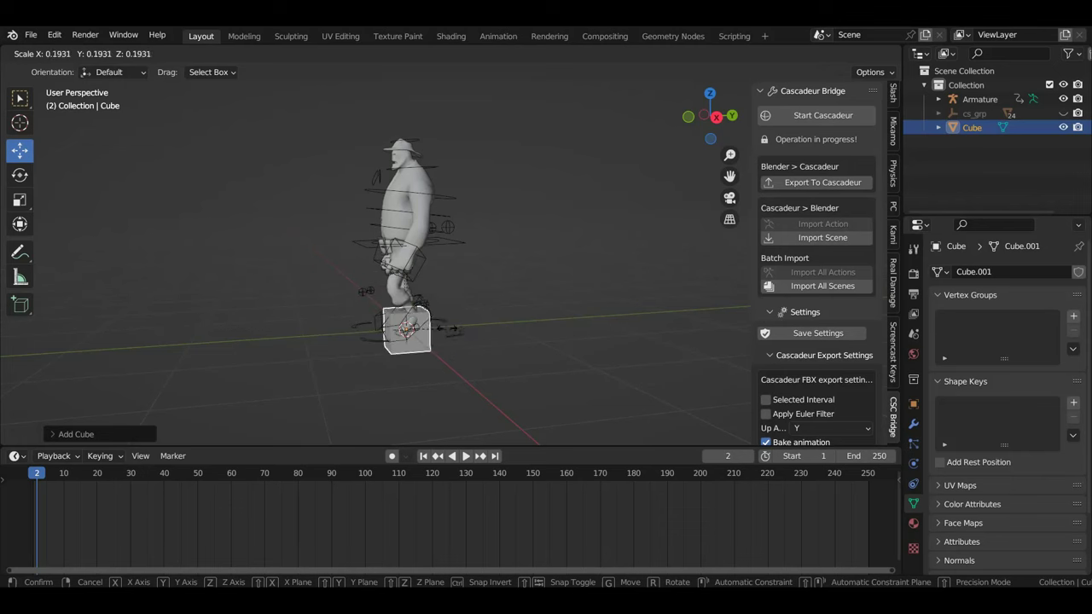
pyautogui.click(449, 329)
pyautogui.moveTo(449, 329); pyautogui.dragTo(538, 327)
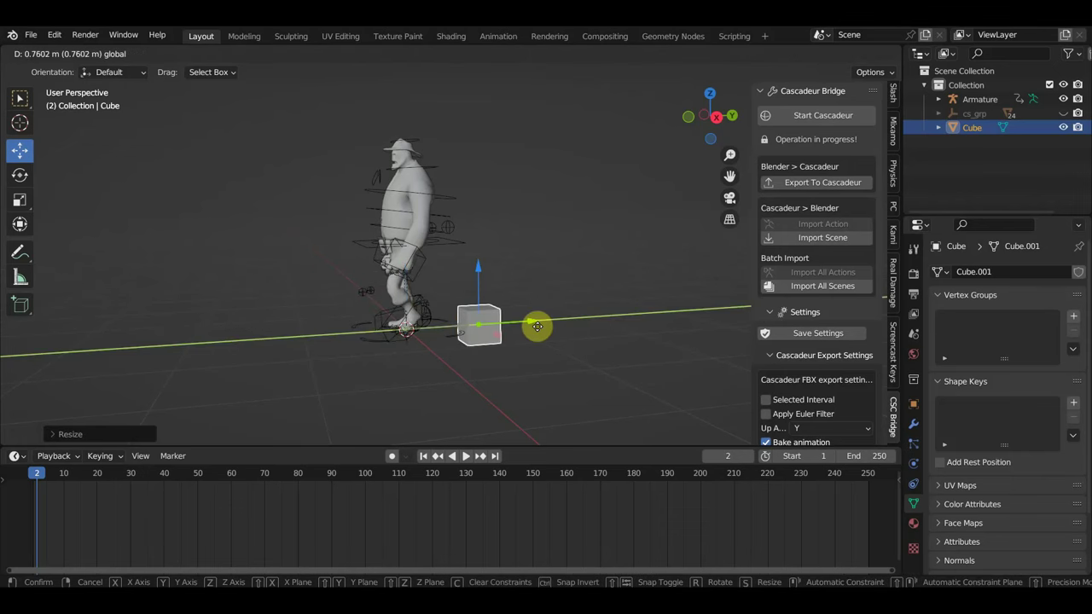
pyautogui.click(537, 326)
# Raise the cube on Z, then export the scene to Cascadeur with the Armature selected
pyautogui.press('g')
pyautogui.press('z')
pyautogui.click(497, 294)
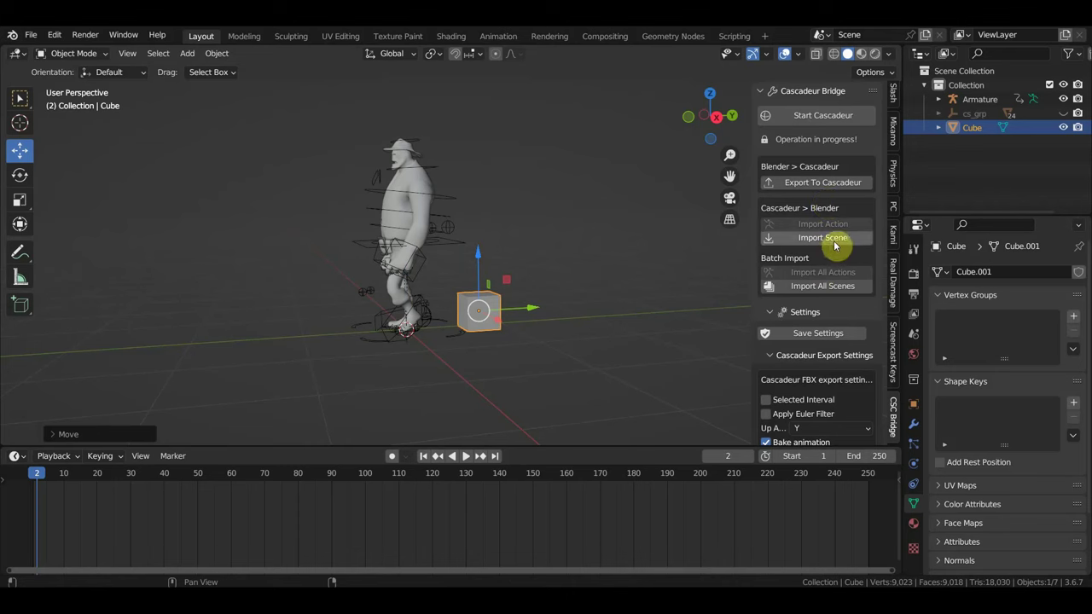
pyautogui.click(832, 185)
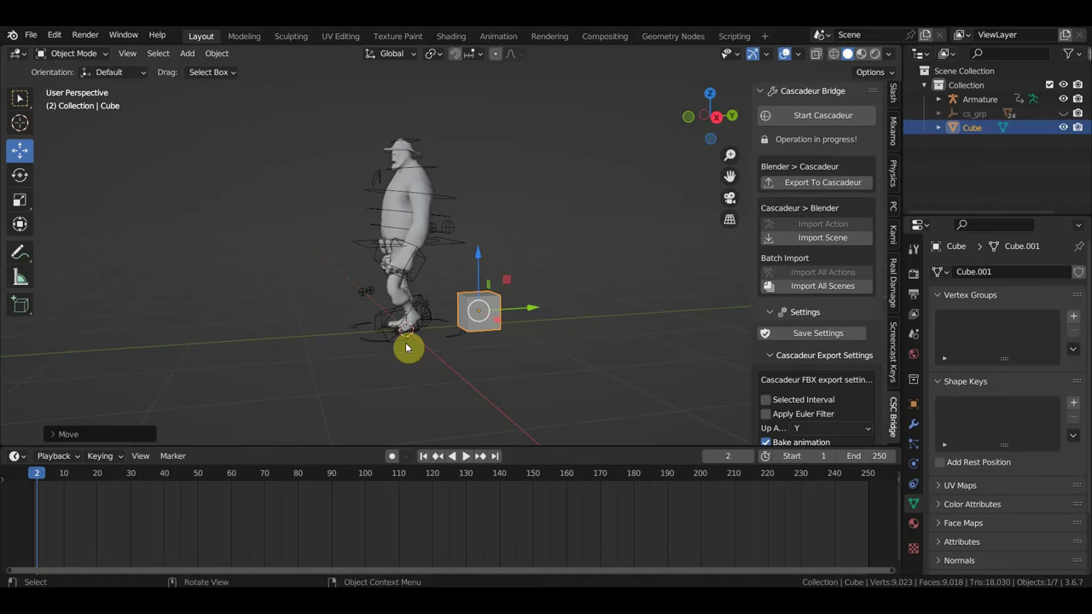
pyautogui.click(458, 246)
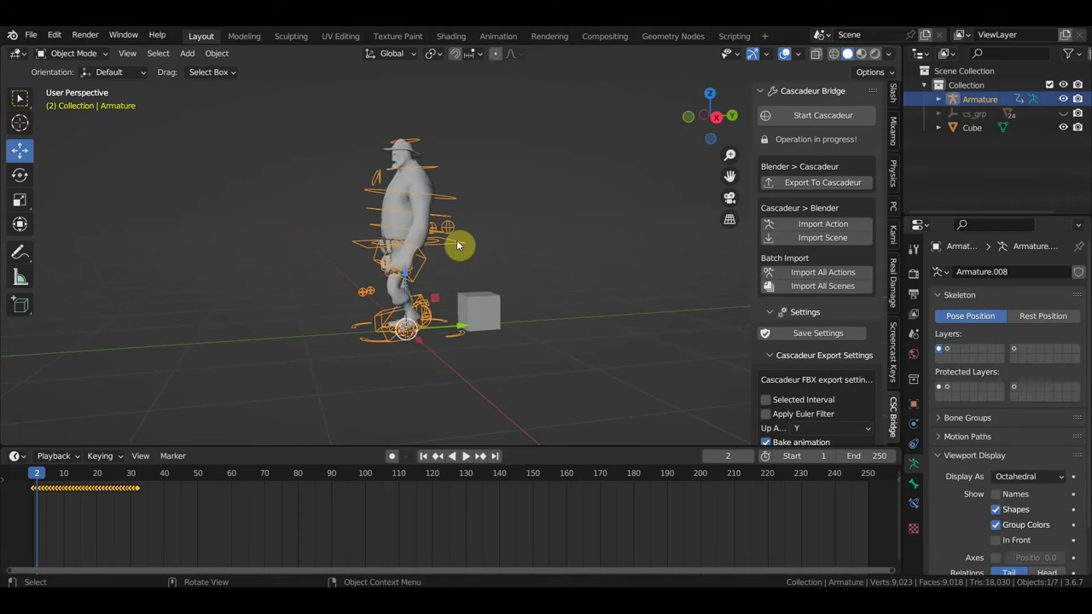
# In Cascadeur, deselect everything, then undo back to the foot selection
pyautogui.click(503, 546)
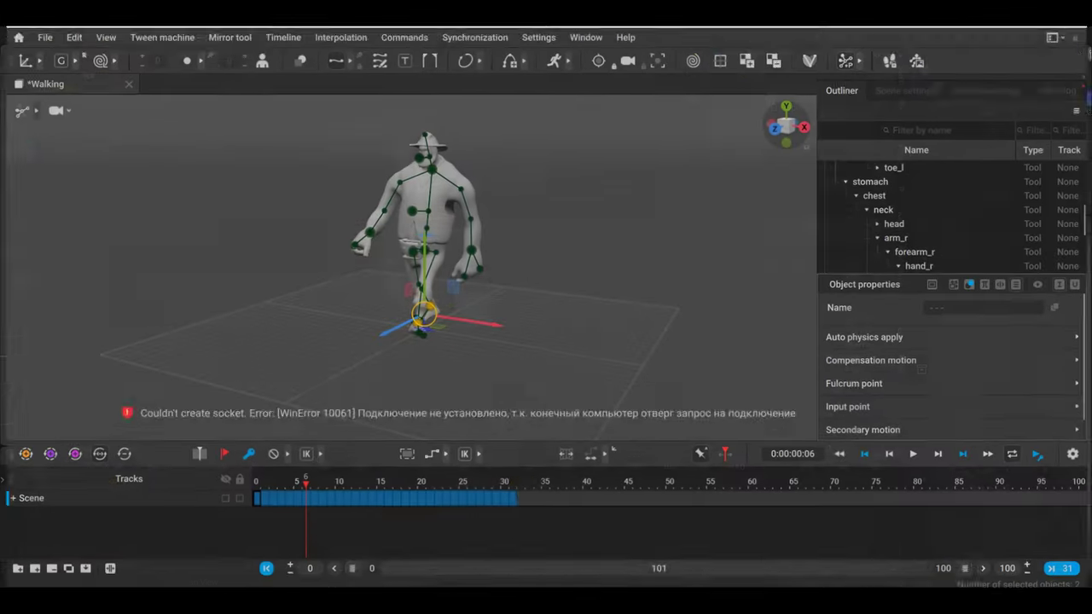
pyautogui.hotkey('ctrl', 'z')
pyautogui.hotkey('ctrl', 'z')
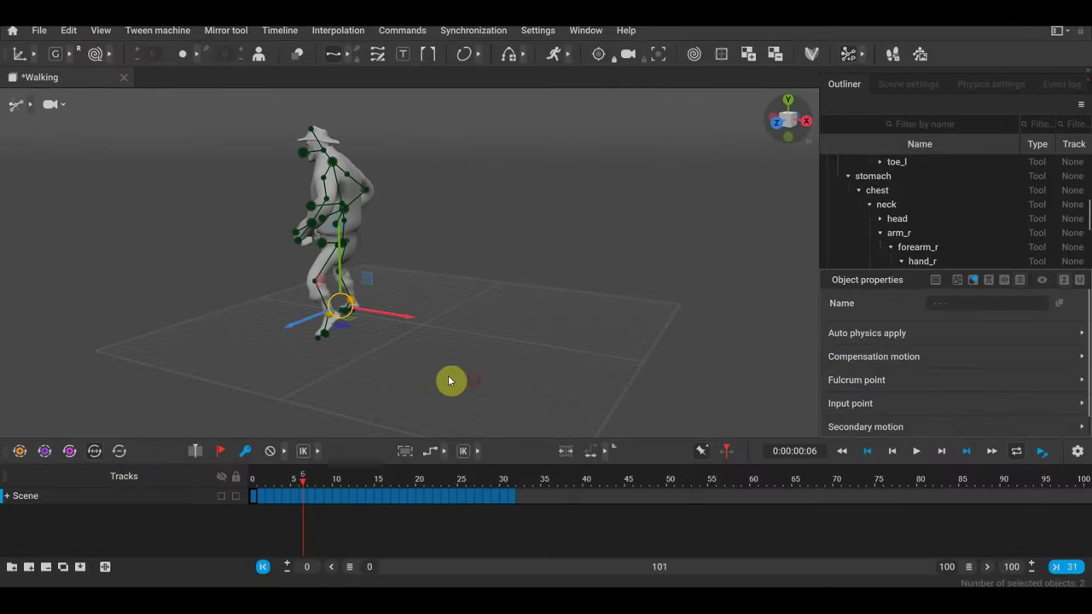
pyautogui.click(451, 380)
pyautogui.hotkey('ctrl', 'z')
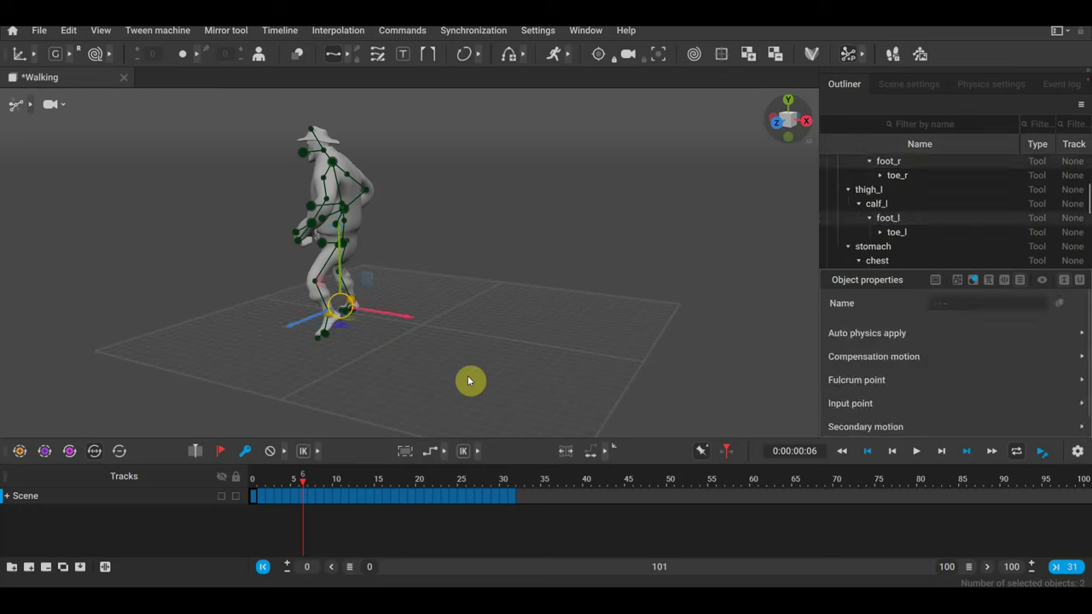
pyautogui.hotkey('ctrl', 'z')
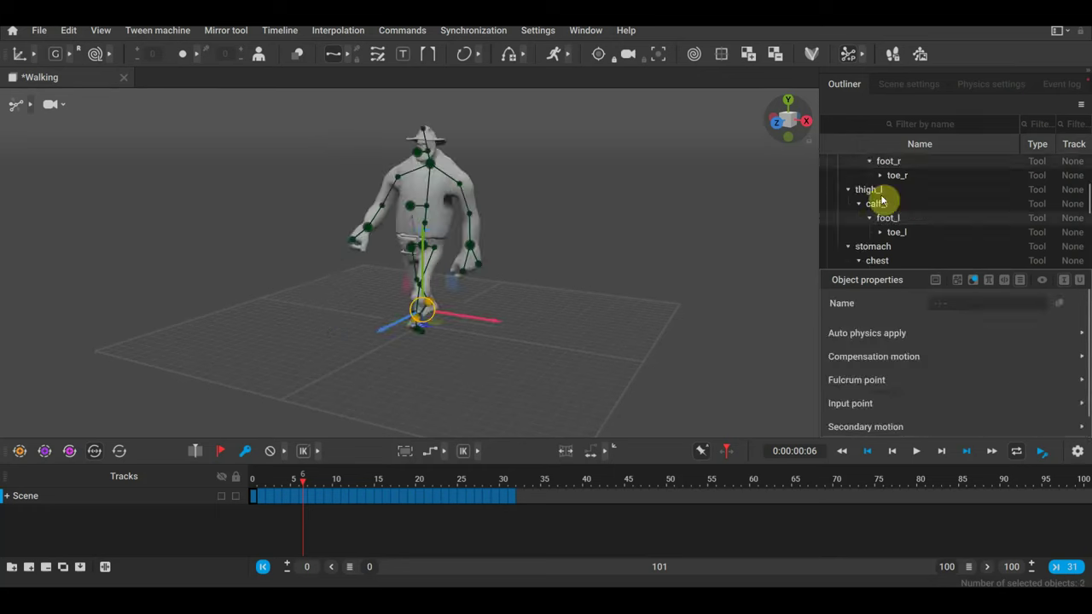
pyautogui.hotkey('ctrl', 'z')
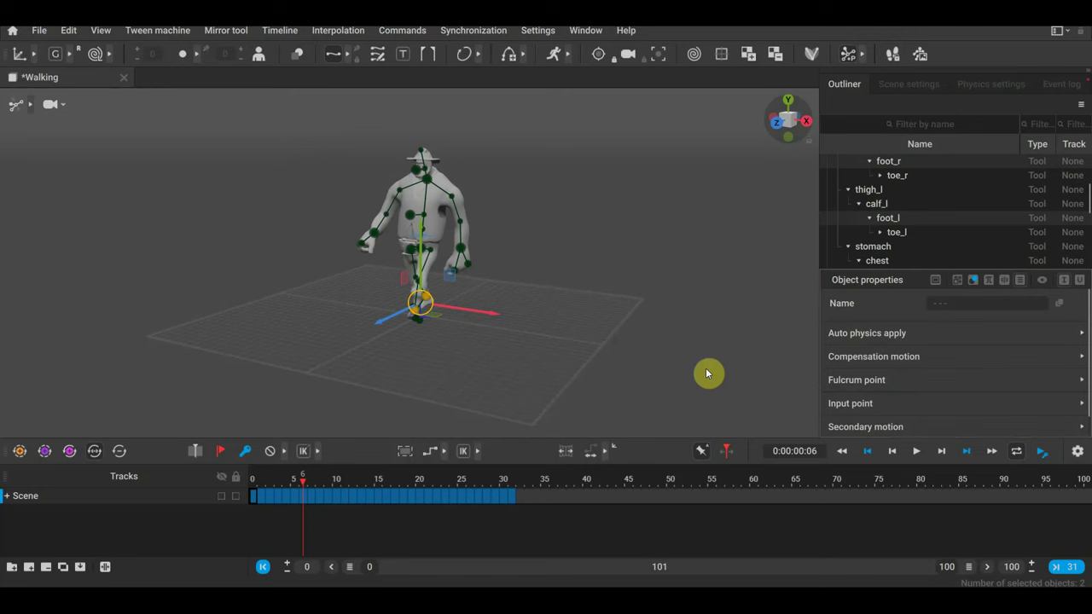
# Orbit to the character's side and zoom in and out to inspect the walking pose
pyautogui.moveTo(715, 373); pyautogui.dragTo(563, 355, button='right')
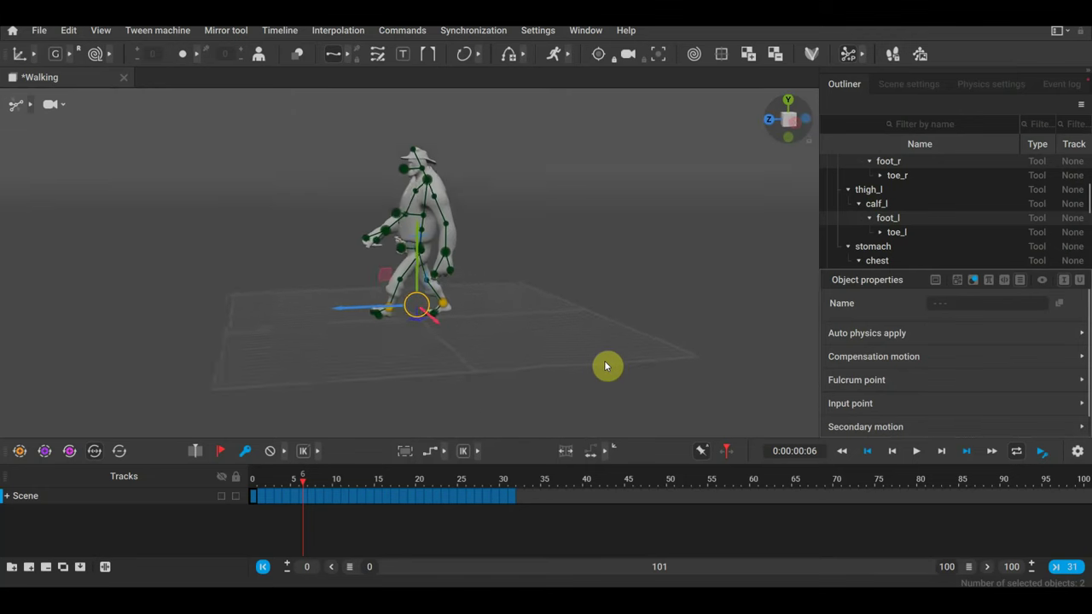
pyautogui.scroll(3, 560, 349)
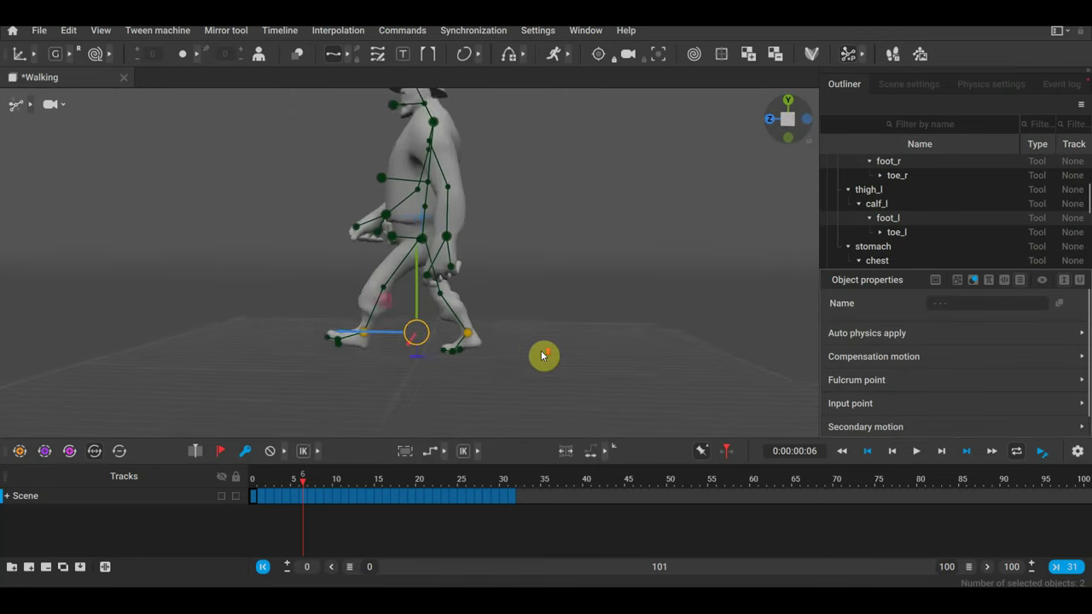
pyautogui.scroll(1, 561, 349)
pyautogui.scroll(-1, 890, 187)
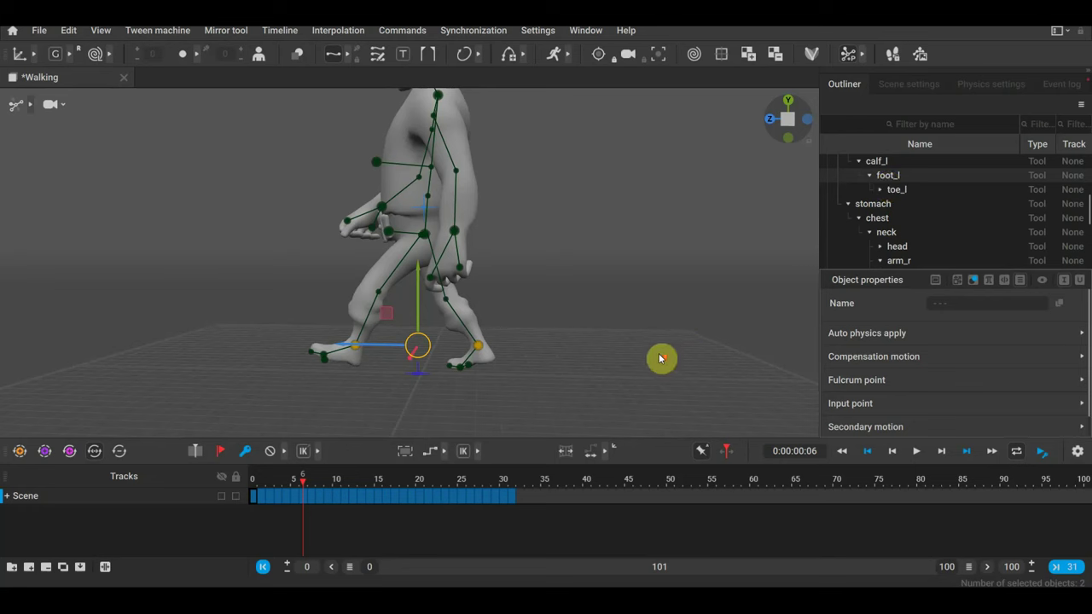
pyautogui.scroll(-2, 648, 361)
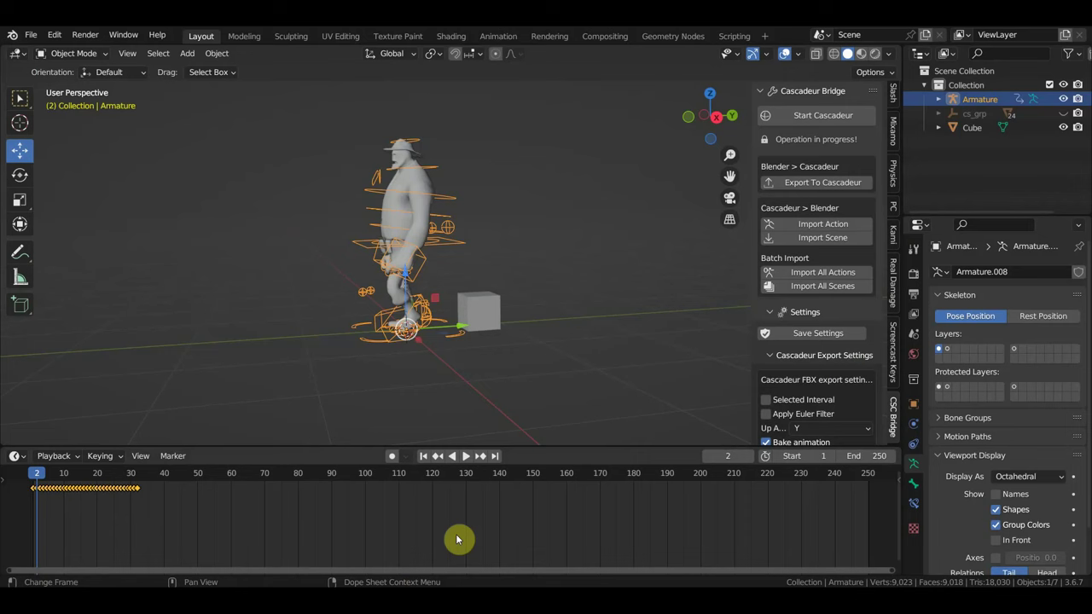
# Export again from Blender with the Cube selected and return to Cascadeur's Walking scene
pyautogui.click(479, 314)
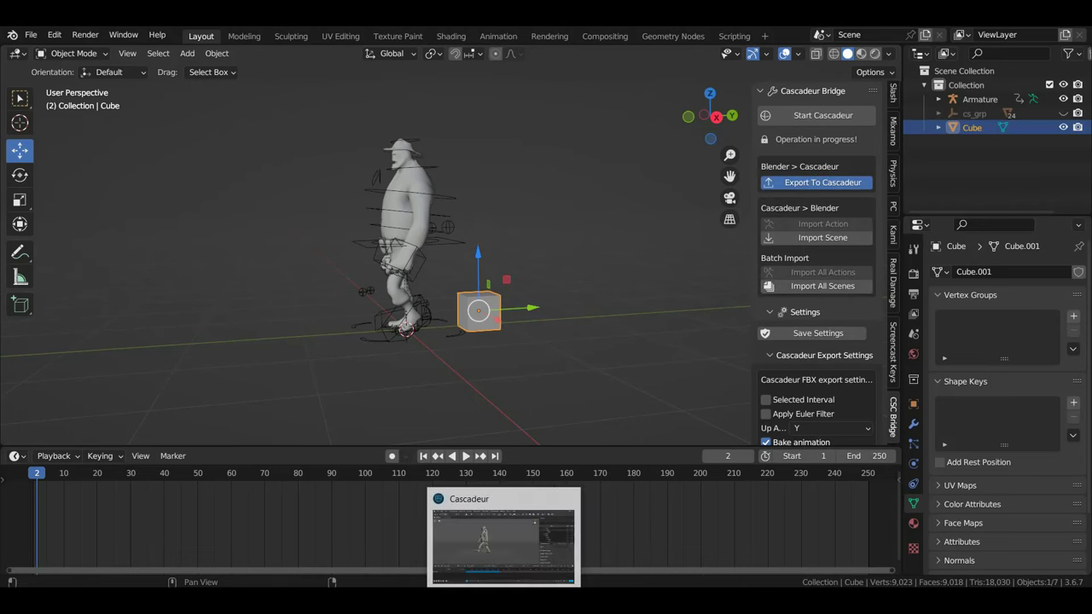
pyautogui.click(503, 538)
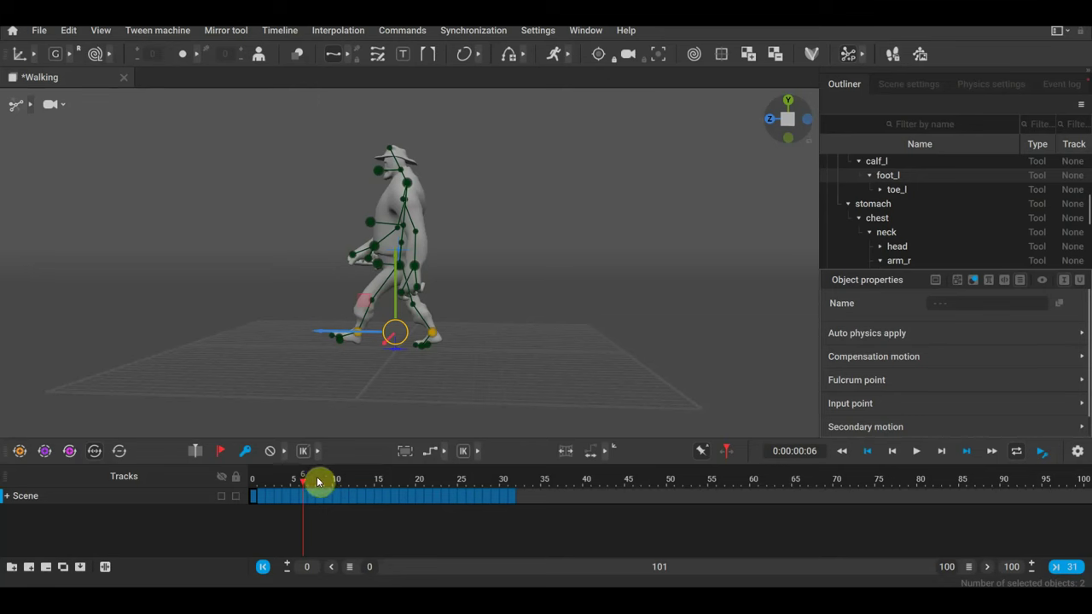
# Scrub the walk to frame 2, then orbit and zoom to face the character
pyautogui.moveTo(316, 484)
pyautogui.mouseDown()
pyautogui.moveTo(488, 509)
pyautogui.moveTo(268, 479)
pyautogui.mouseUp()
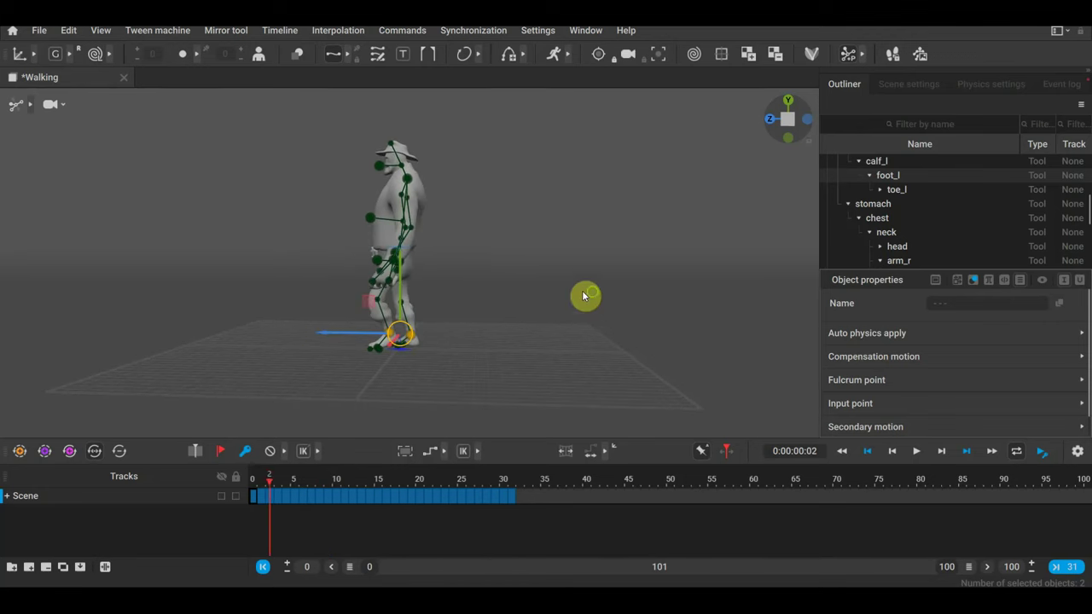
pyautogui.moveTo(585, 295)
pyautogui.mouseDown(button='right')
pyautogui.moveTo(656, 294)
pyautogui.moveTo(588, 290)
pyautogui.moveTo(619, 283)
pyautogui.moveTo(676, 285)
pyautogui.mouseUp(button='right')
pyautogui.scroll(2, 674, 283)
pyautogui.scroll(3, 660, 278)
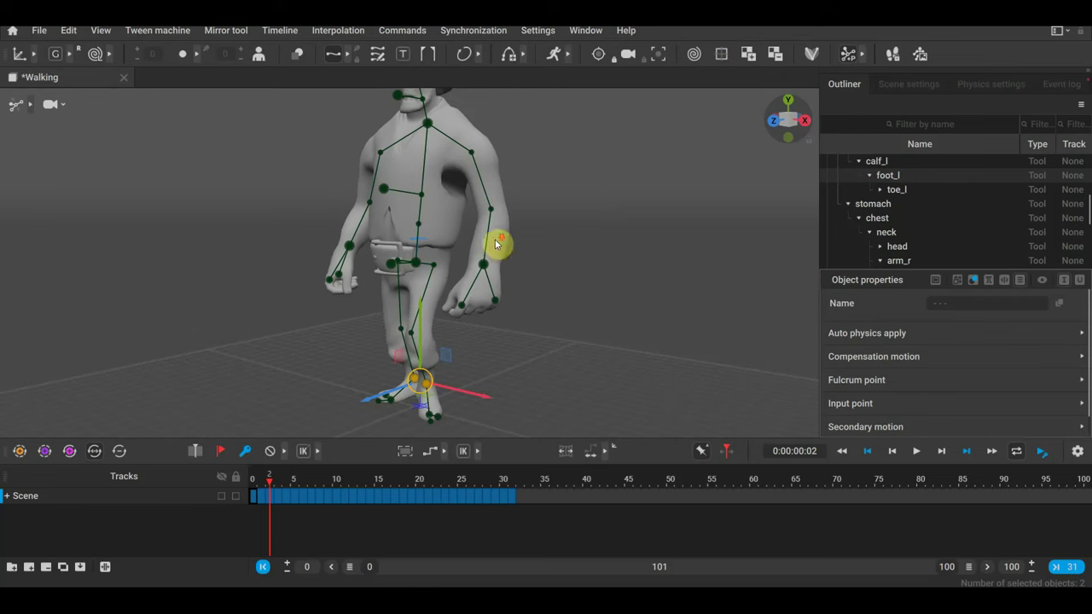
pyautogui.scroll(-2, 499, 244)
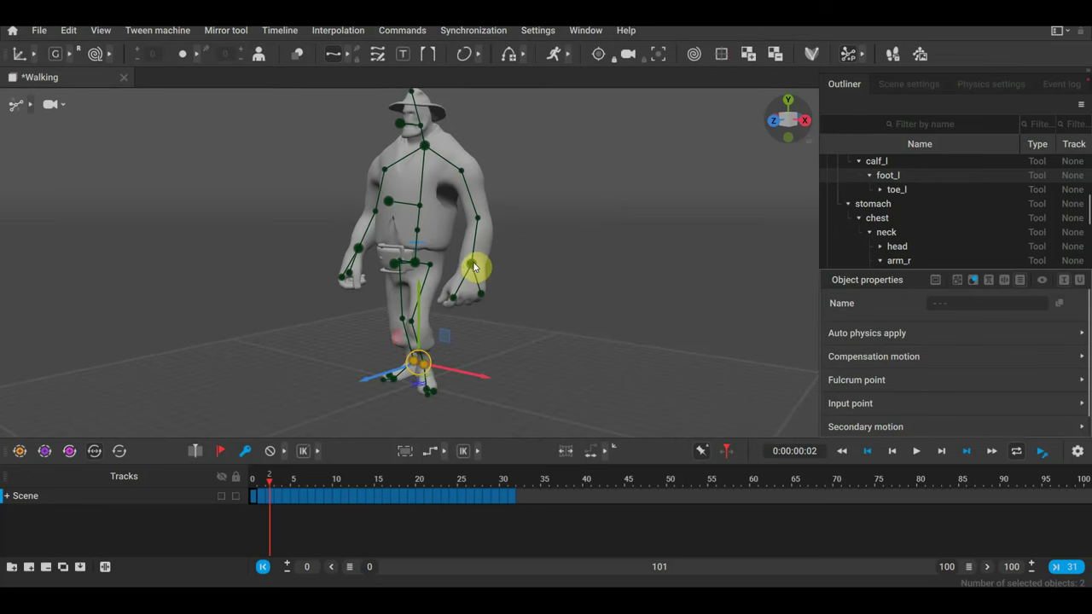
# Drag the left hand joint outward and upward, then view the arm's kinematics mode options
pyautogui.click(472, 266)
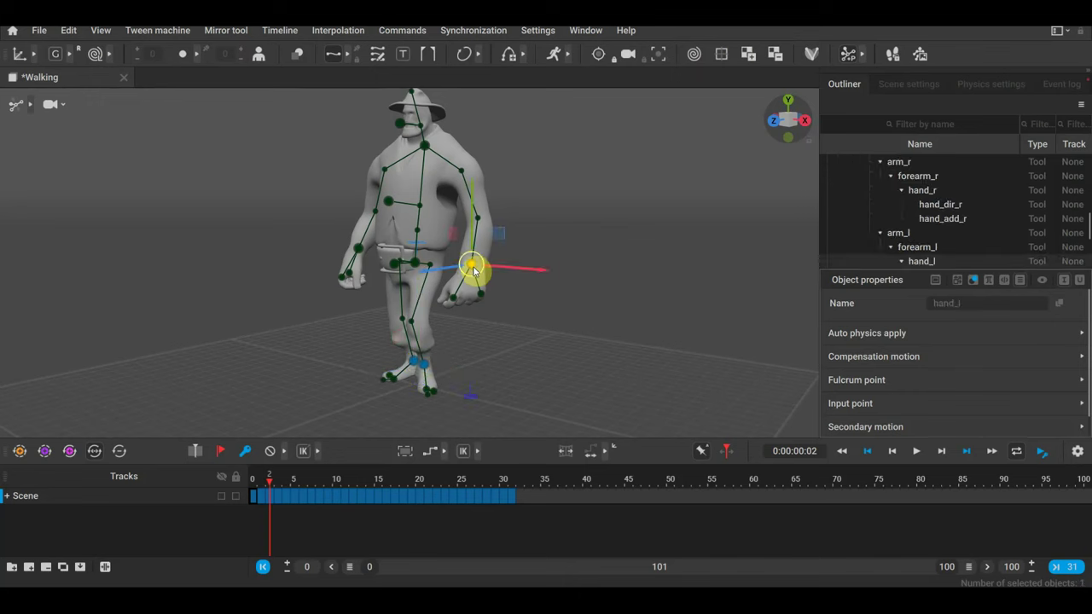
pyautogui.moveTo(477, 273); pyautogui.dragTo(539, 269)
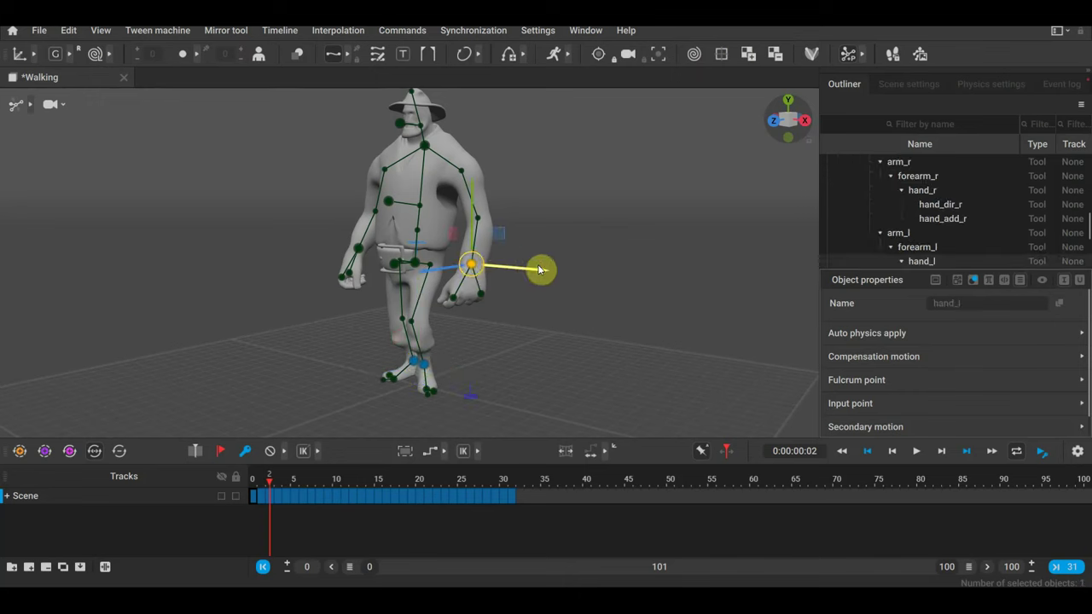
pyautogui.moveTo(546, 273)
pyautogui.mouseDown()
pyautogui.moveTo(470, 201)
pyautogui.moveTo(482, 151)
pyautogui.moveTo(551, 245)
pyautogui.moveTo(499, 246)
pyautogui.mouseUp()
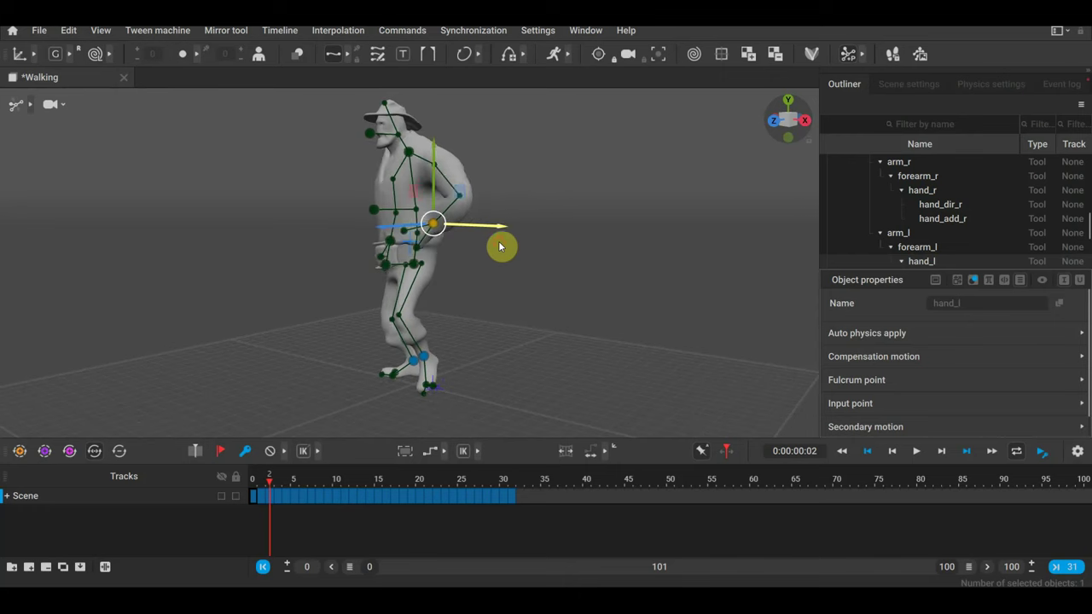
pyautogui.click(317, 453)
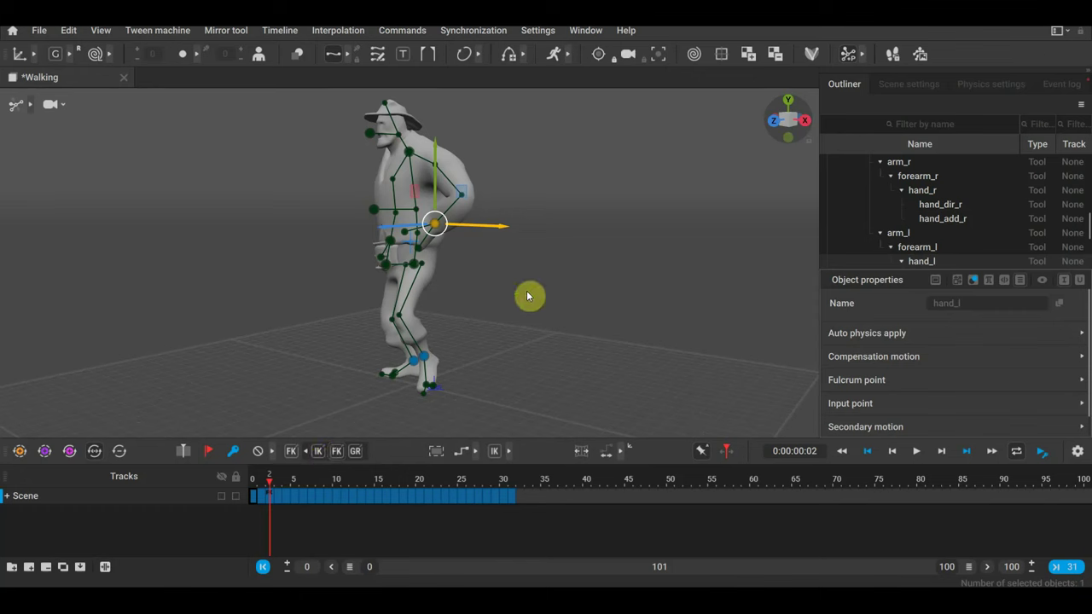
# Restore the hand-on-hip pose and select the left elbow for rotation with the Rotate tool
pyautogui.hotkey('ctrl', 'z')
pyautogui.hotkey('ctrl', 'z')
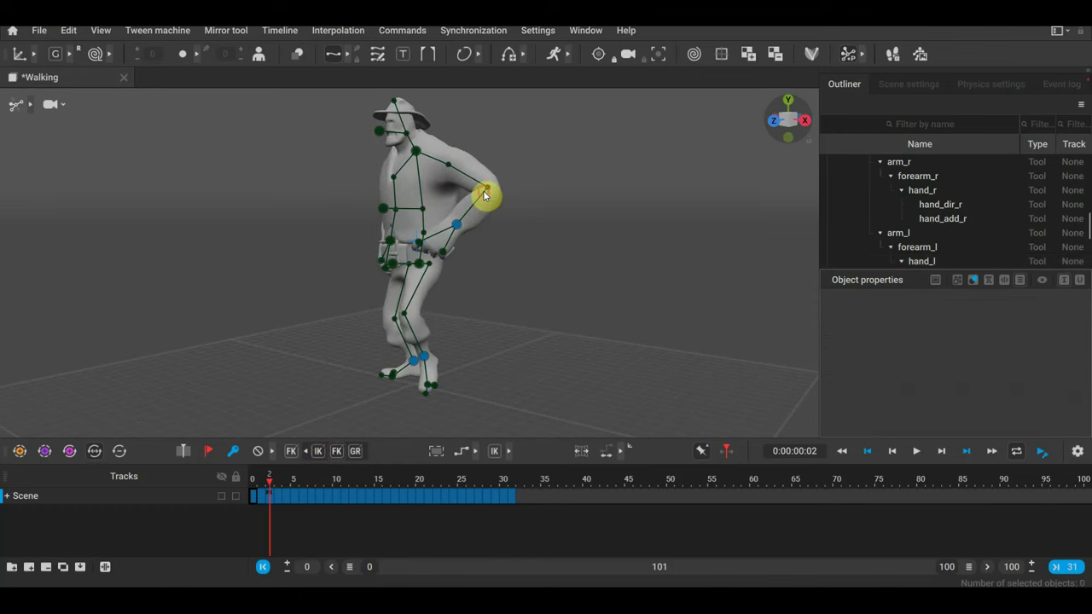
pyautogui.click(484, 196)
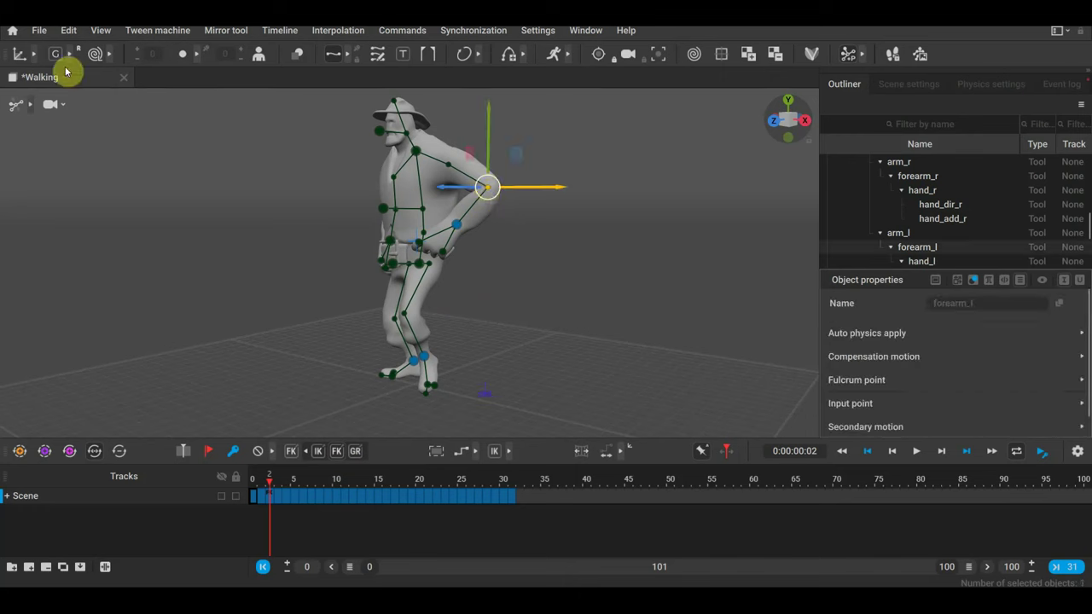
pyautogui.click(27, 54)
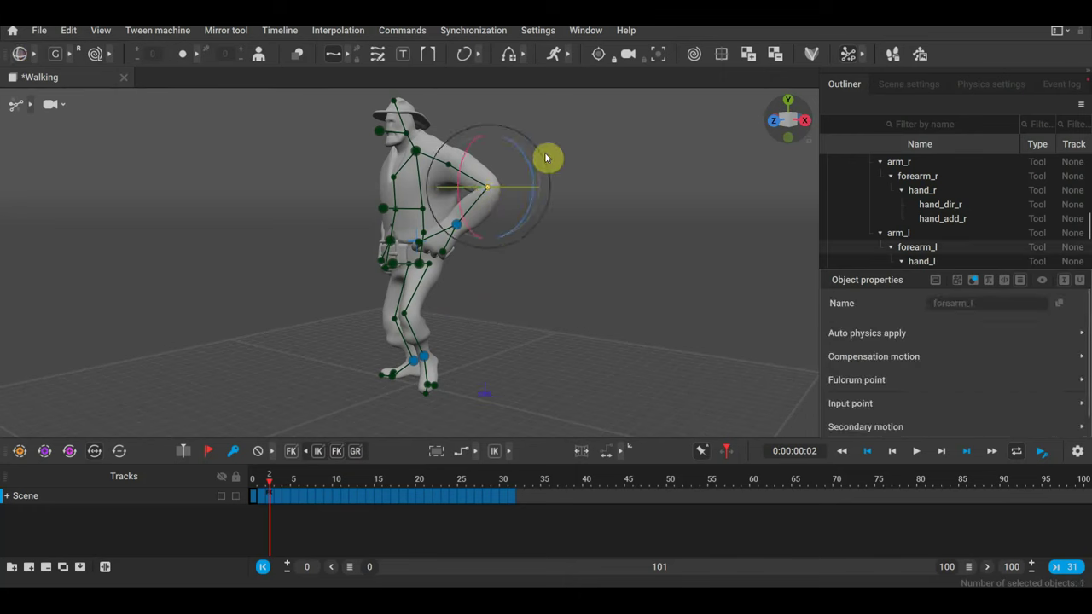
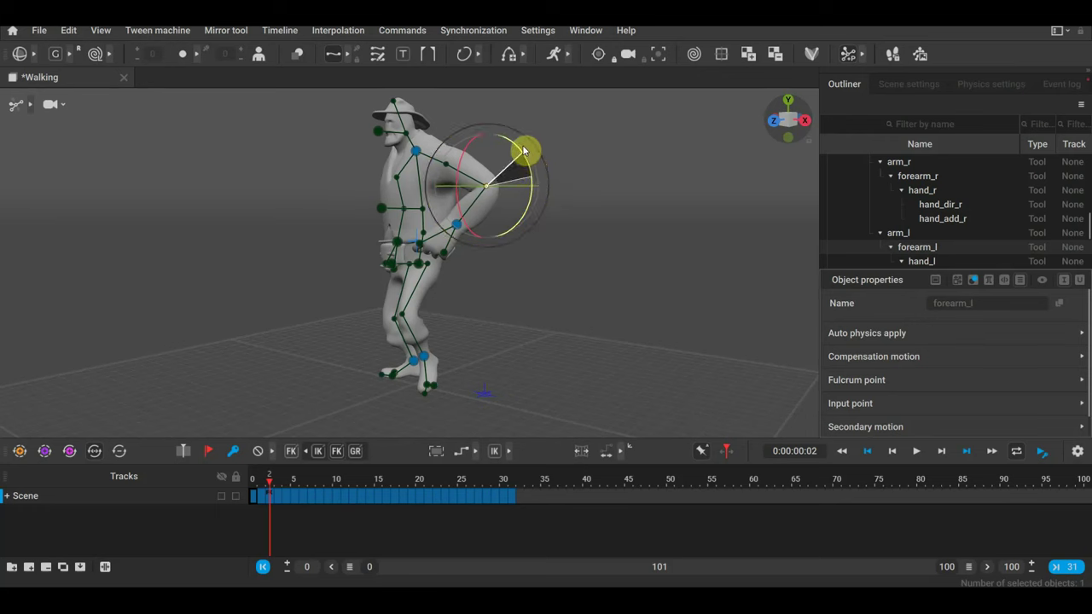
# Rotate the left forearm, then nudge the left elbow joint slightly left with the Move tool
pyautogui.moveTo(531, 164); pyautogui.dragTo(520, 154)
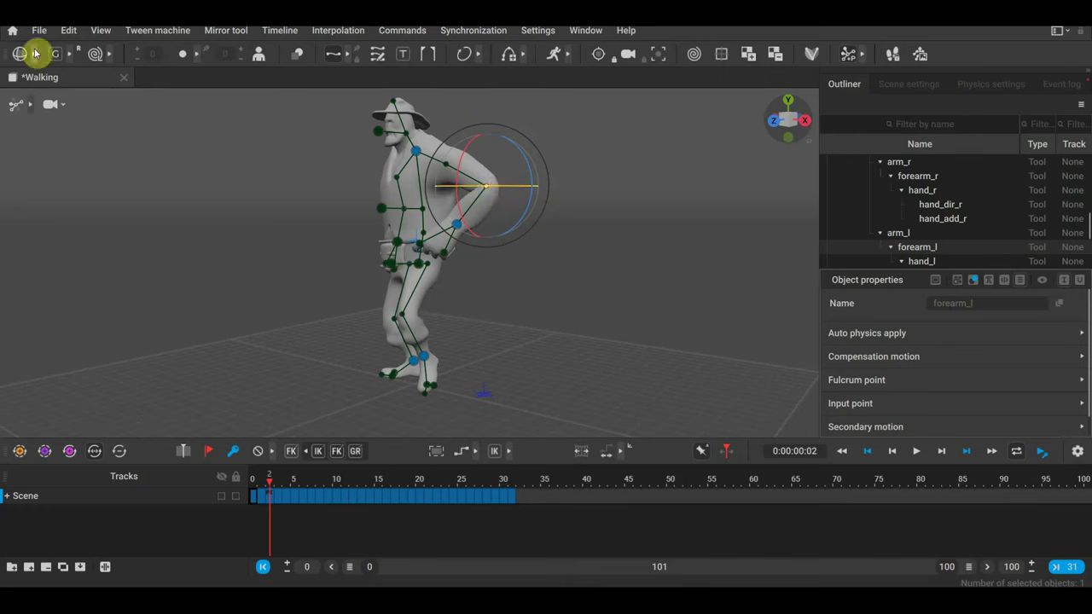
pyautogui.click(34, 53)
pyautogui.click(81, 54)
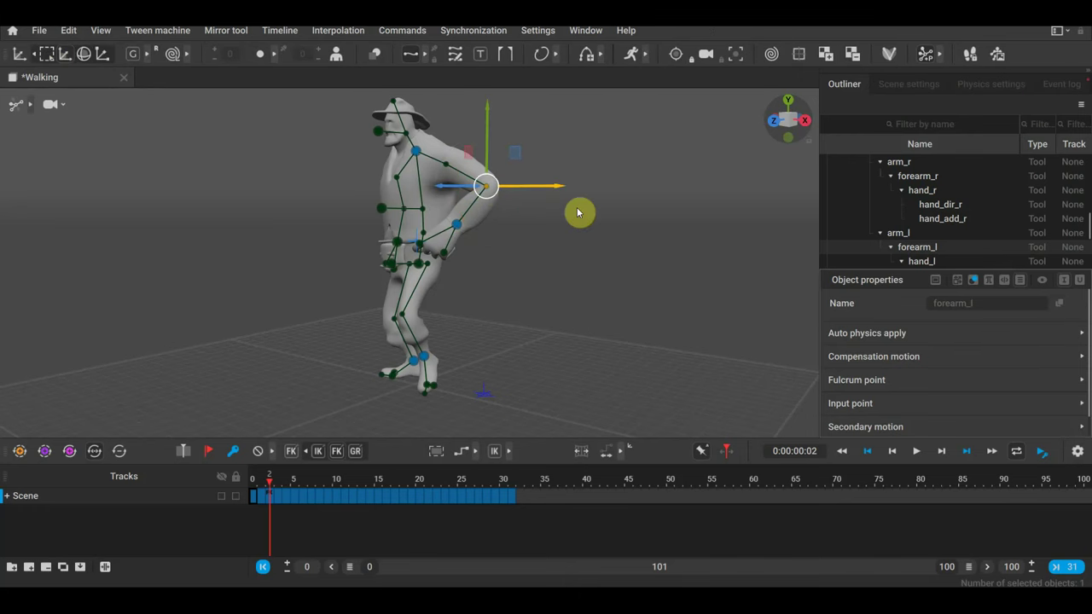
pyautogui.moveTo(576, 185); pyautogui.dragTo(573, 185)
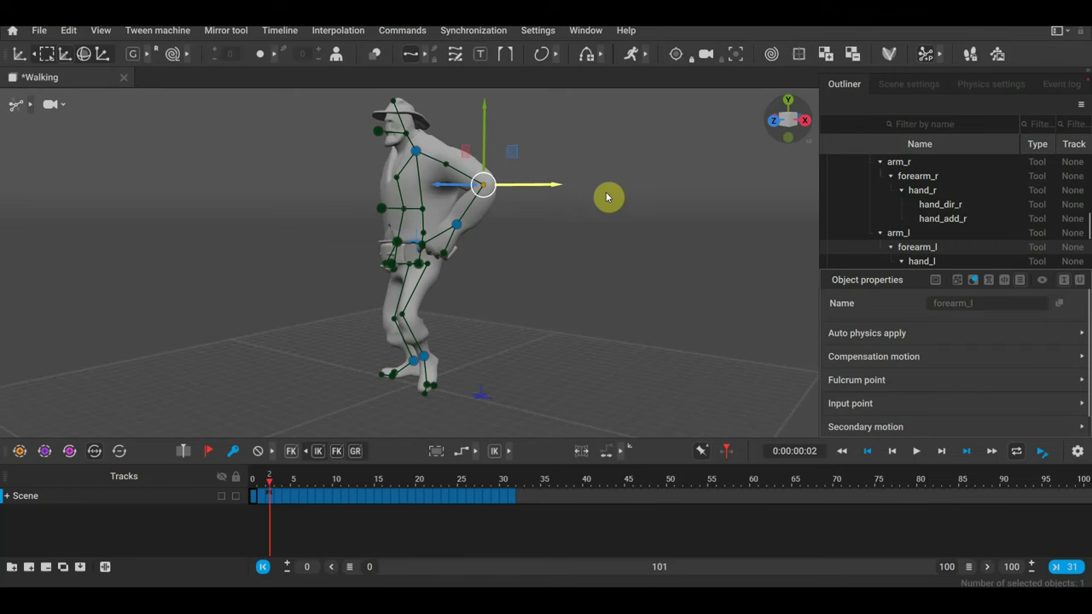
# From the front view, raise both shoulders (arm_l and arm_r) and shift the right hand outward
pyautogui.moveTo(566, 268); pyautogui.dragTo(625, 269, button='right')
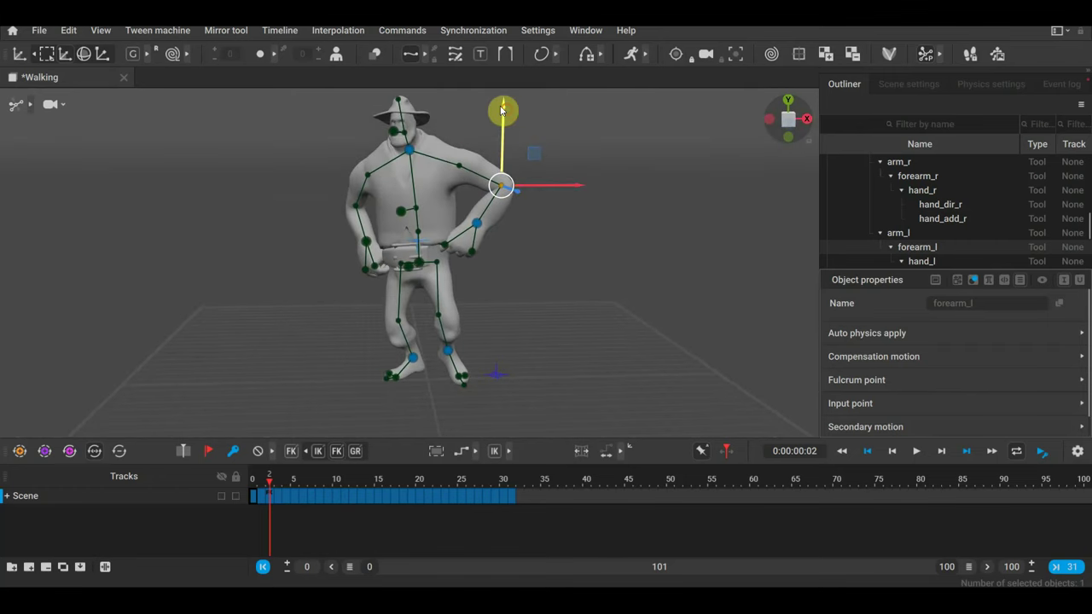
pyautogui.click(459, 164)
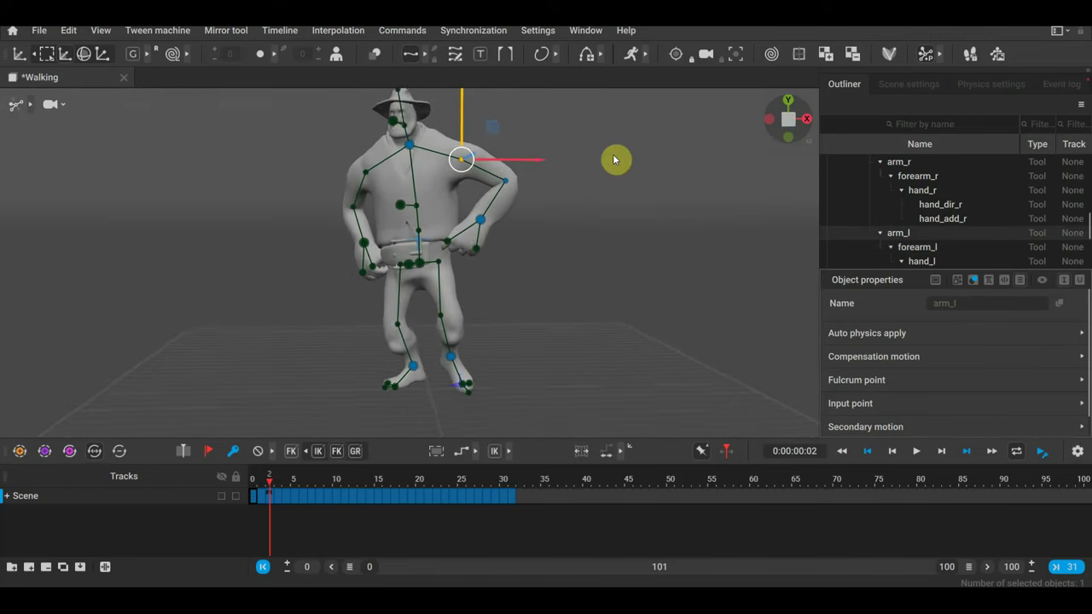
pyautogui.scroll(-2, 617, 161)
pyautogui.moveTo(460, 120); pyautogui.dragTo(450, 83)
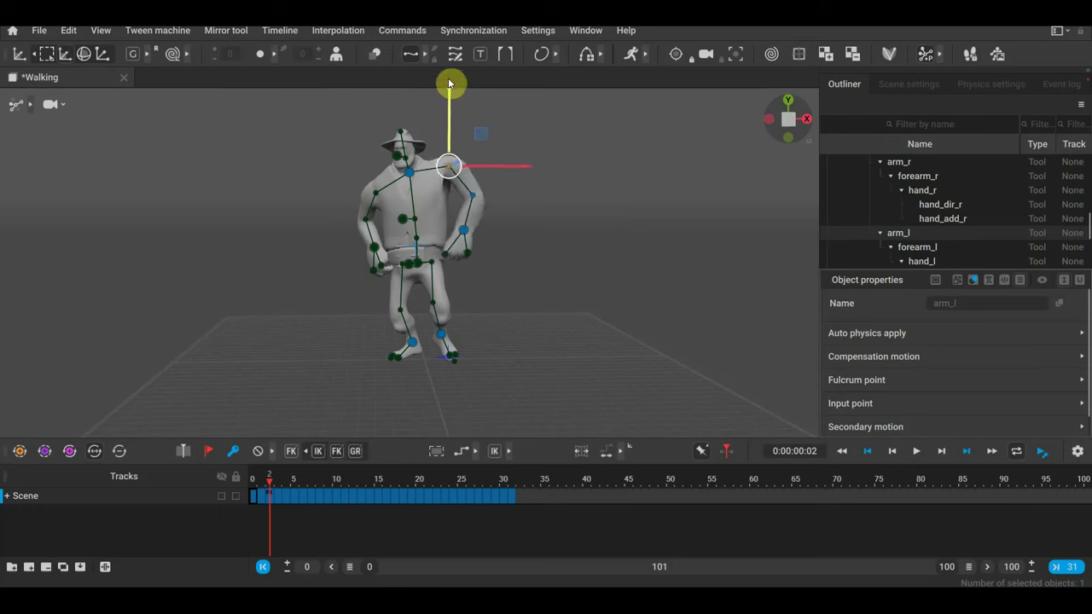
pyautogui.click(381, 193)
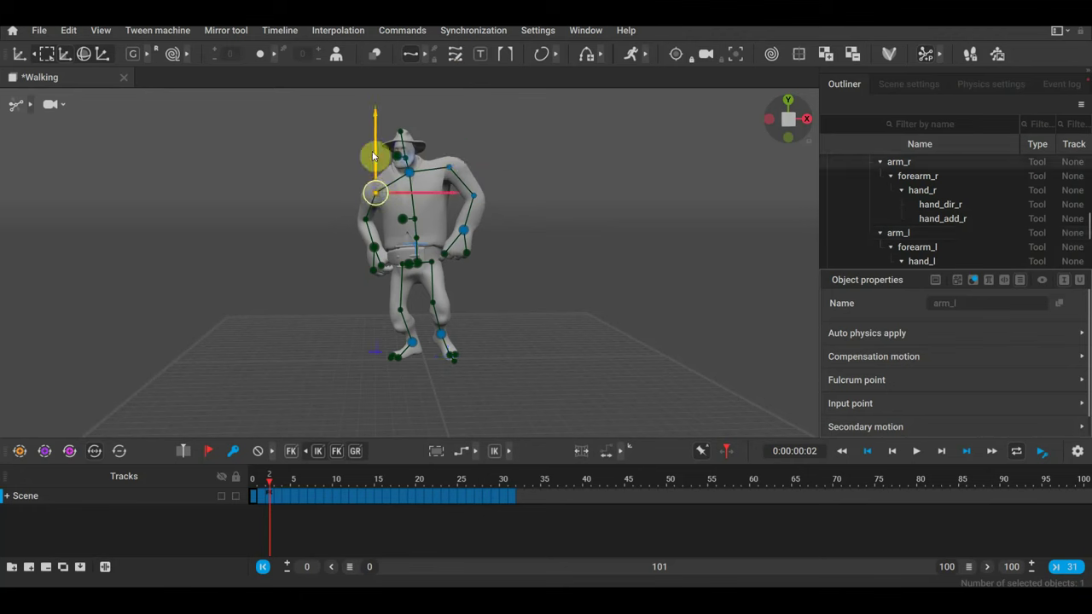
pyautogui.moveTo(373, 127); pyautogui.dragTo(373, 106)
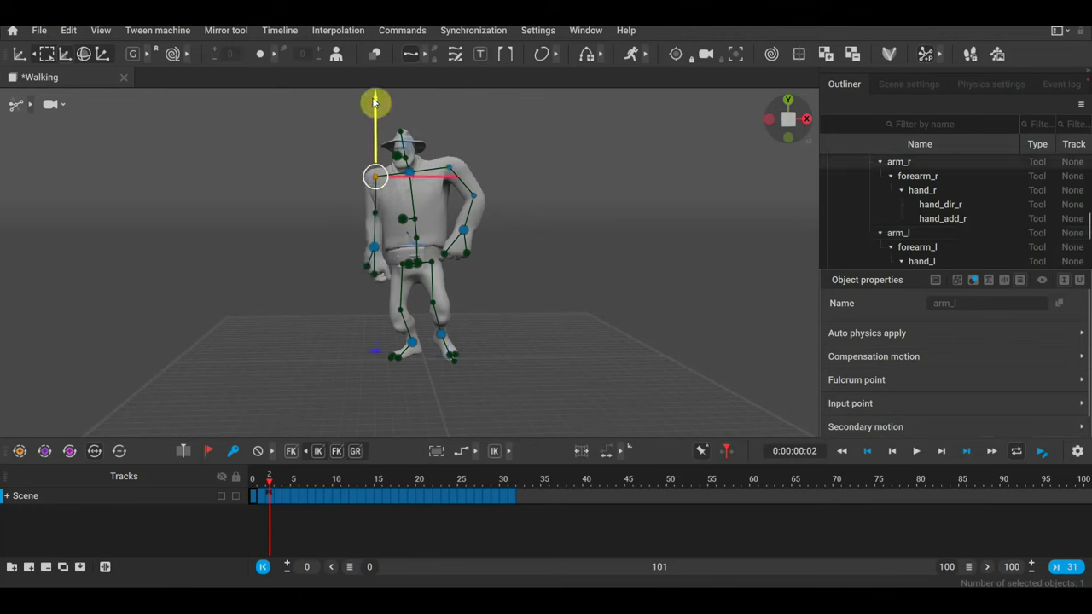
pyautogui.click(377, 252)
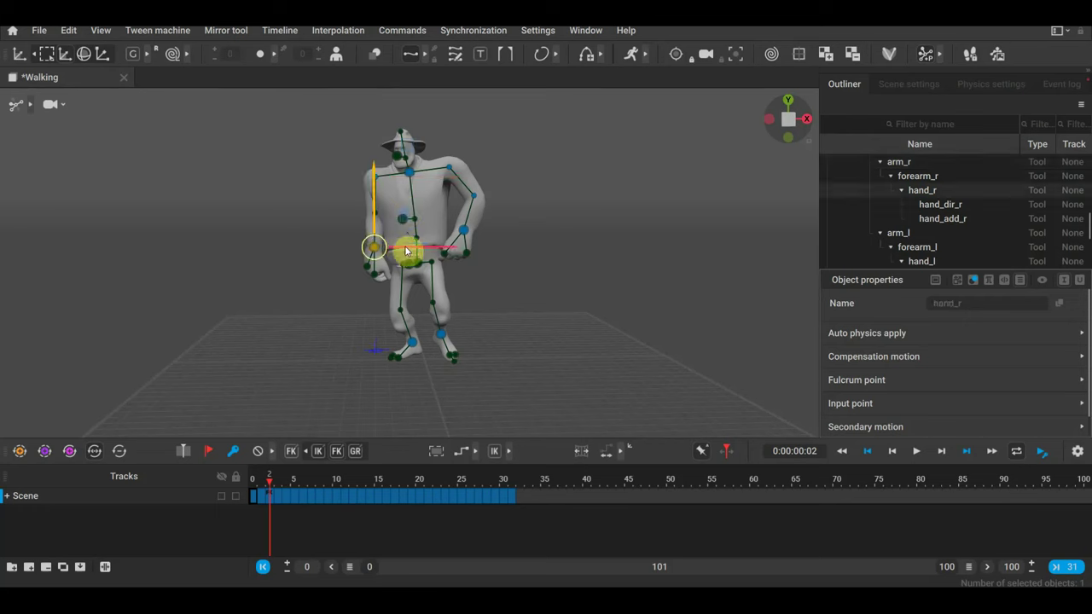
pyautogui.moveTo(414, 246); pyautogui.dragTo(407, 244)
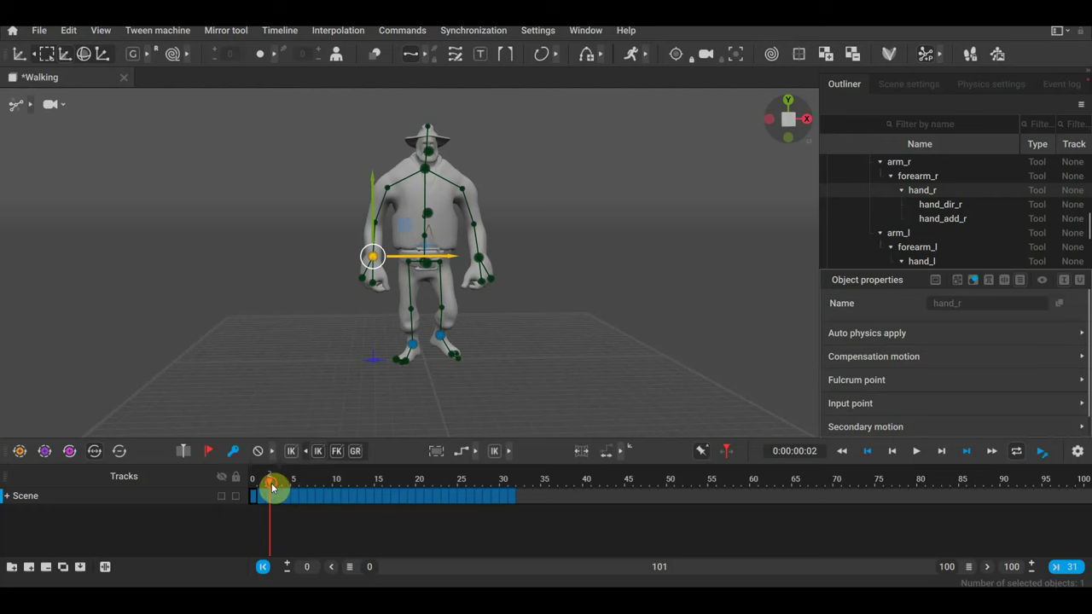
# Key the pelvis controller and both feet, then shift them sideways into a stride
pyautogui.moveTo(271, 482)
pyautogui.mouseDown()
pyautogui.moveTo(263, 487)
pyautogui.moveTo(277, 488)
pyautogui.mouseUp()
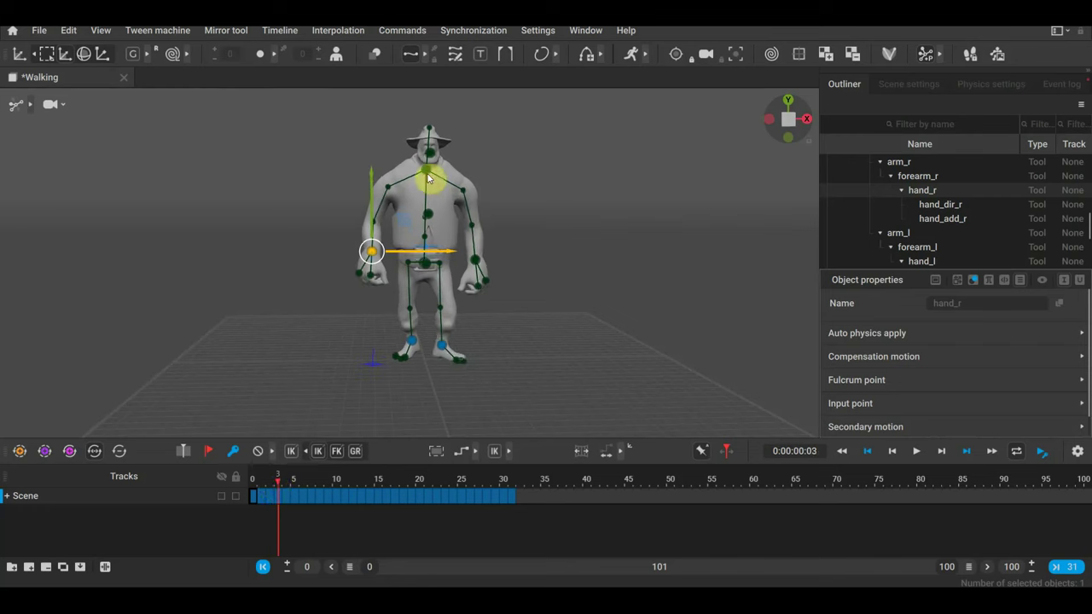
pyautogui.click(427, 267)
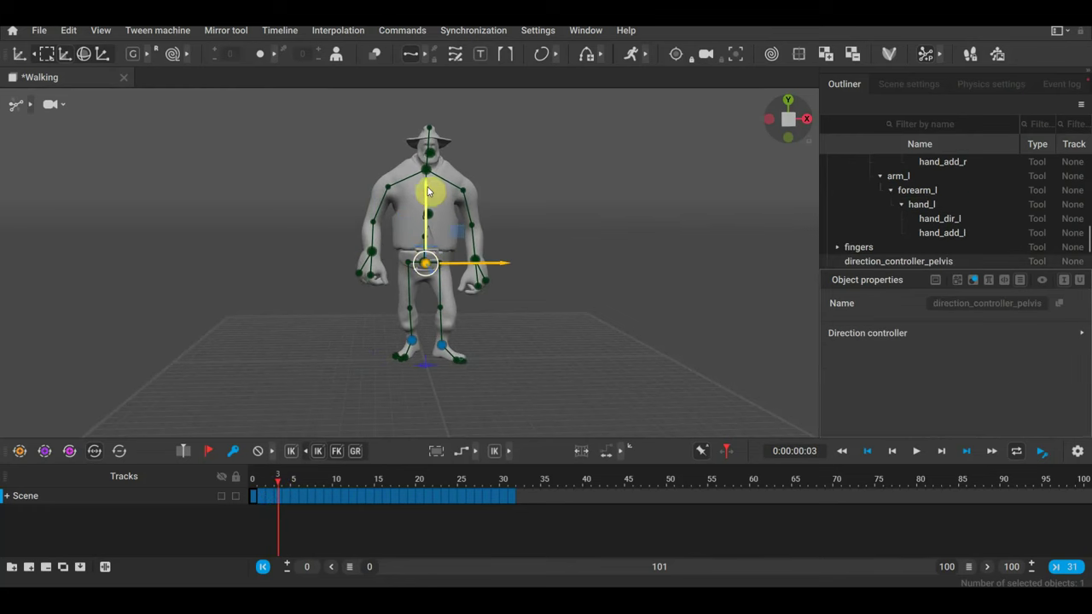
pyautogui.moveTo(428, 220); pyautogui.dragTo(430, 224)
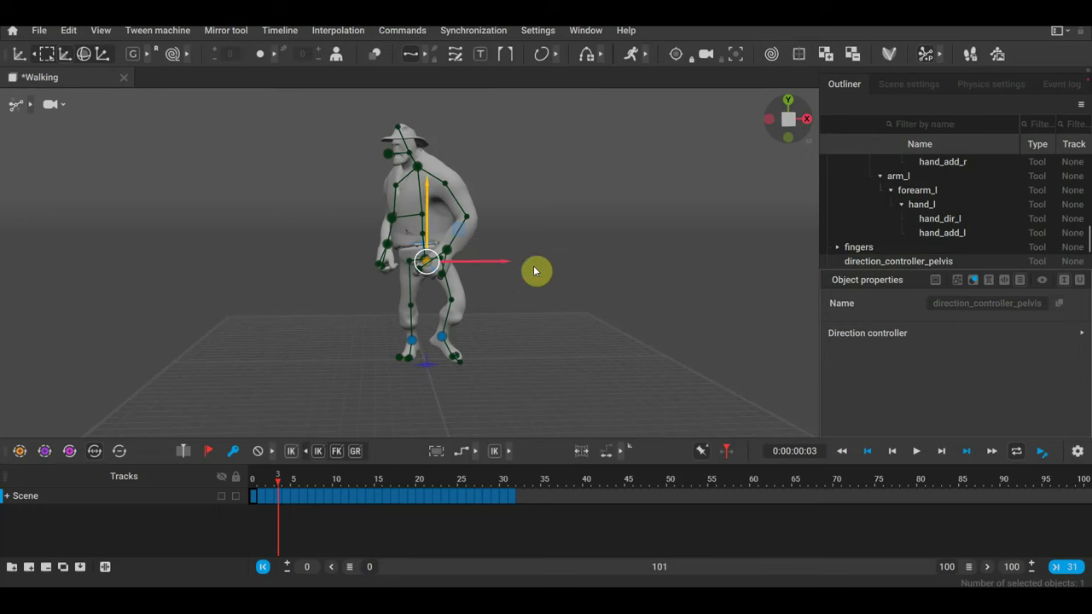
pyautogui.moveTo(565, 401); pyautogui.dragTo(324, 106)
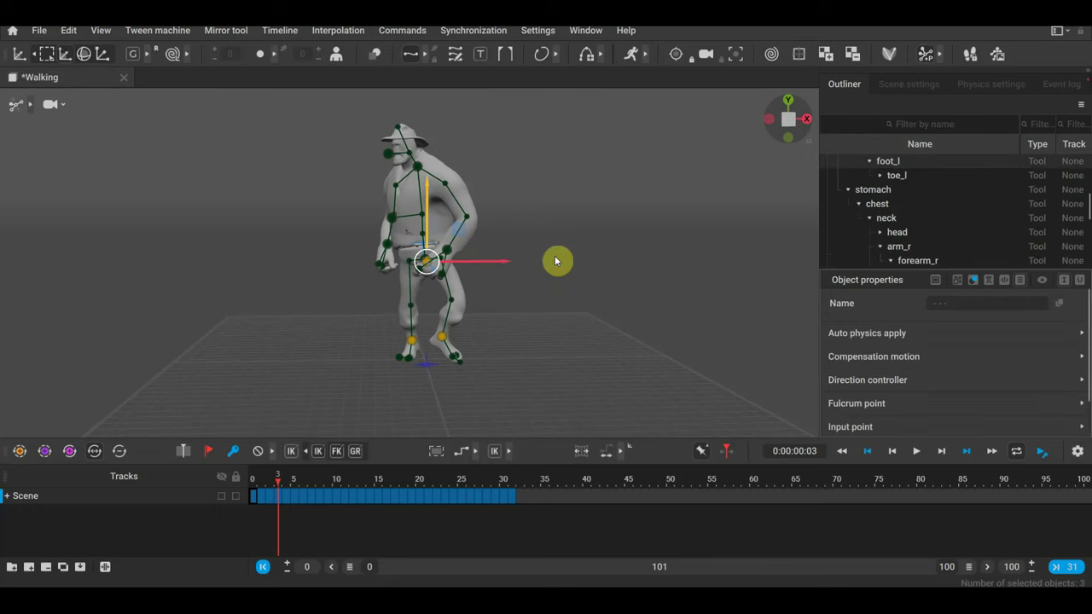
pyautogui.click(232, 452)
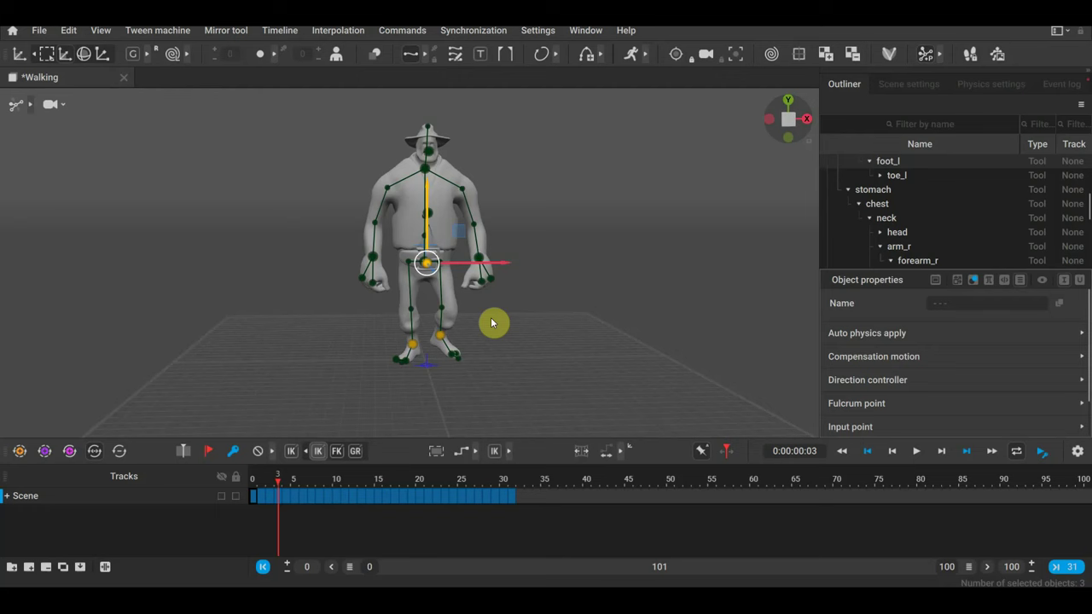
pyautogui.moveTo(499, 268); pyautogui.dragTo(468, 268)
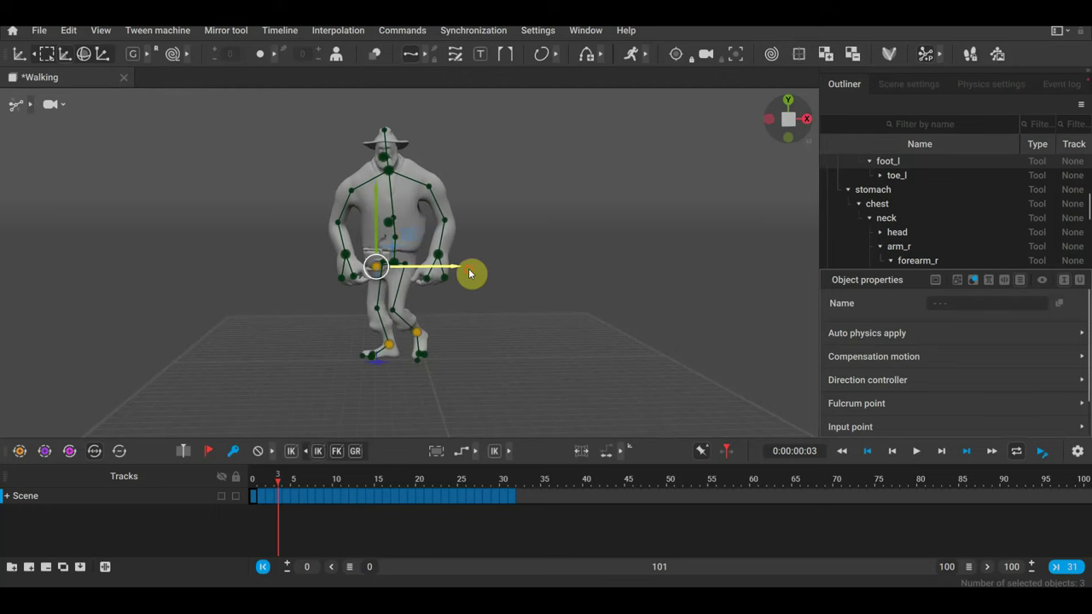
# Key the stride pose at frame 4 and push the hips and feet further along by frame 7
pyautogui.moveTo(277, 483)
pyautogui.mouseDown()
pyautogui.moveTo(306, 498)
pyautogui.moveTo(289, 497)
pyautogui.mouseUp()
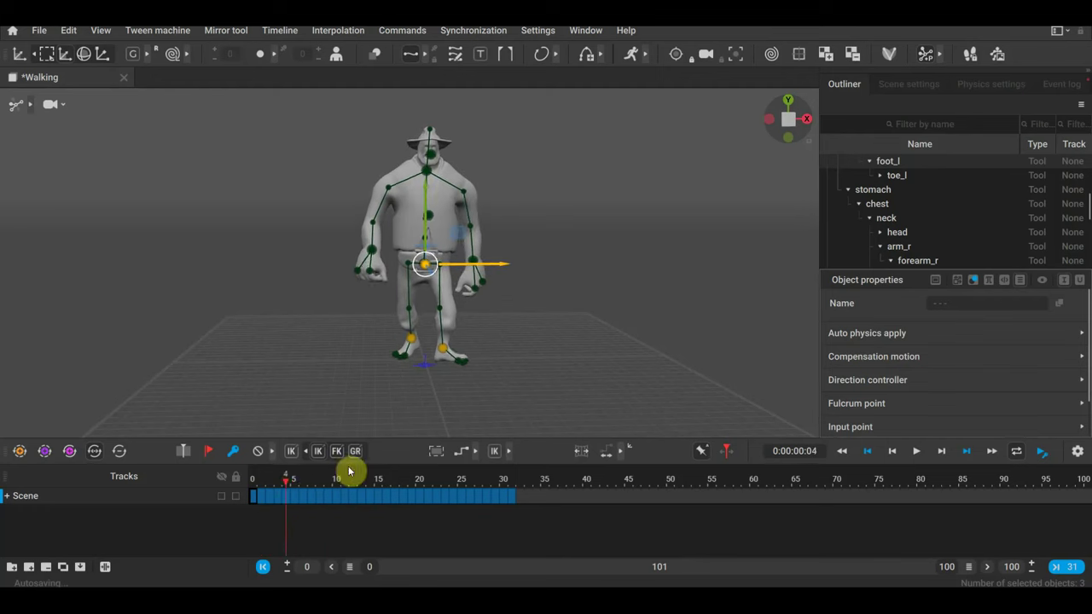
pyautogui.hotkey('ctrl', 'v')
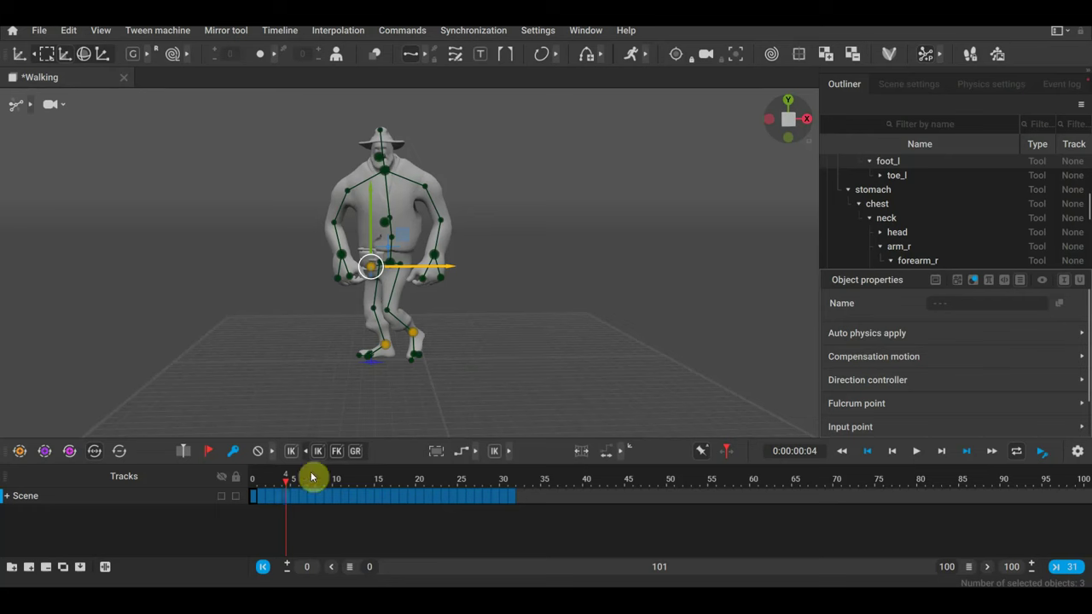
pyautogui.moveTo(290, 480)
pyautogui.mouseDown()
pyautogui.moveTo(253, 483)
pyautogui.moveTo(298, 482)
pyautogui.moveTo(280, 483)
pyautogui.moveTo(308, 495)
pyautogui.mouseUp()
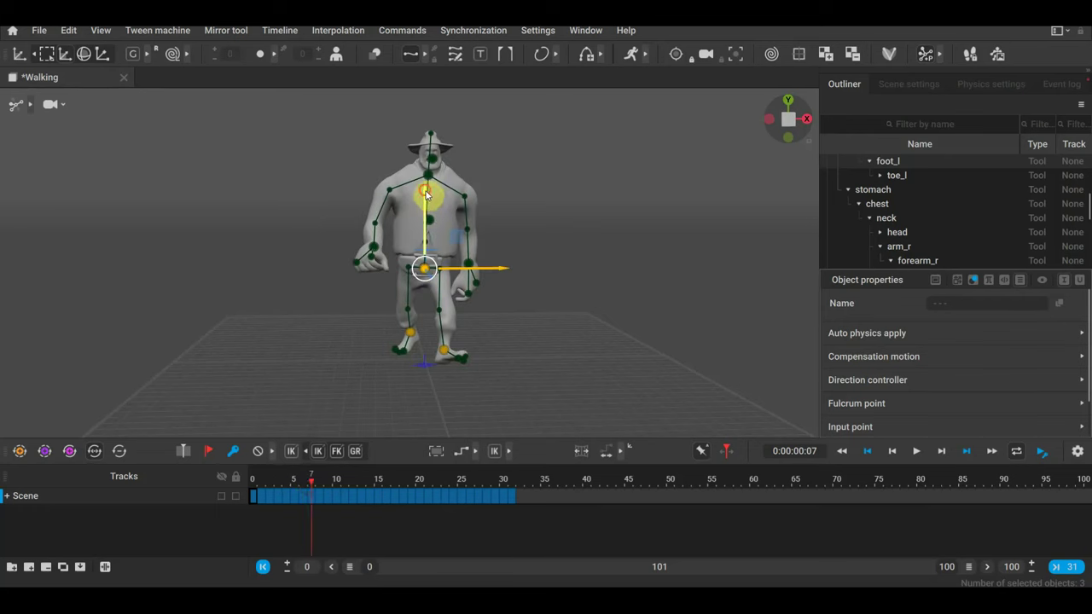
pyautogui.moveTo(426, 196); pyautogui.dragTo(432, 298)
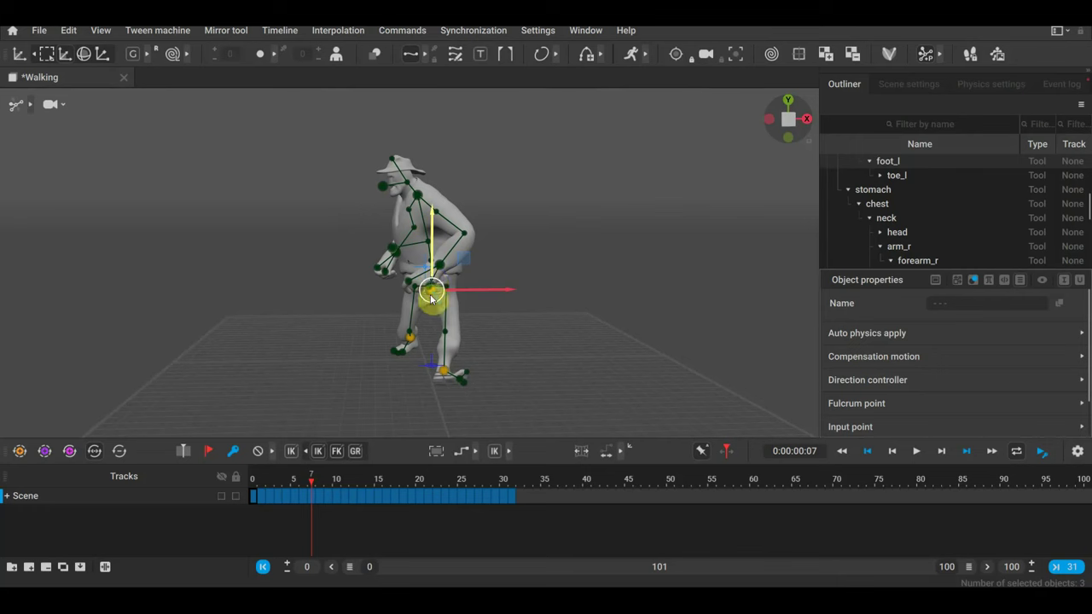
pyautogui.moveTo(519, 291); pyautogui.dragTo(553, 297)
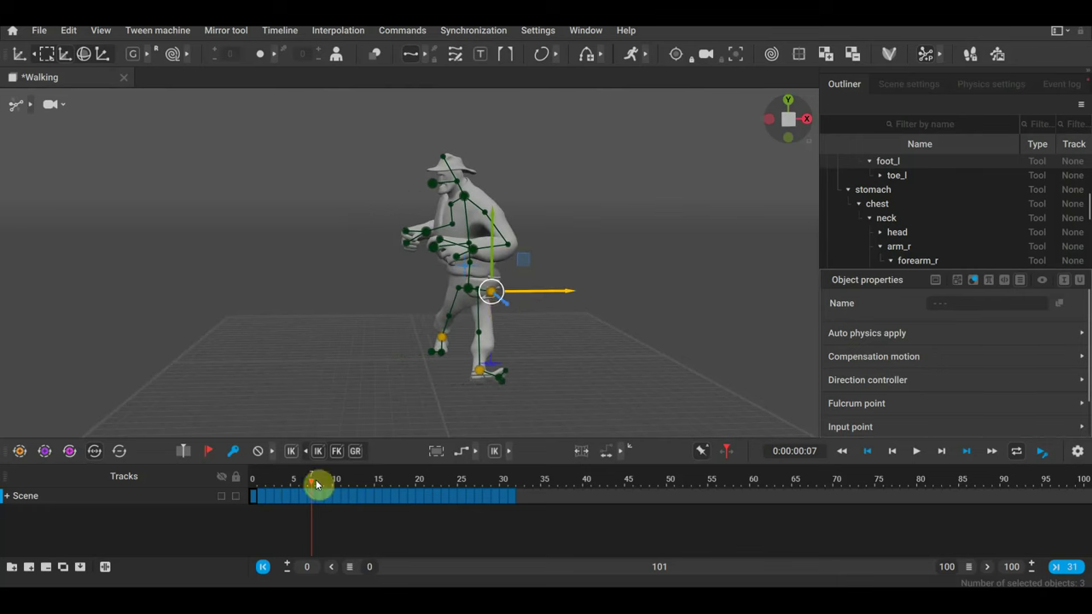
pyautogui.click(304, 483)
pyautogui.moveTo(307, 483)
pyautogui.mouseDown()
pyautogui.moveTo(333, 490)
pyautogui.moveTo(283, 495)
pyautogui.moveTo(445, 499)
pyautogui.moveTo(317, 485)
pyautogui.moveTo(452, 494)
pyautogui.moveTo(366, 485)
pyautogui.moveTo(399, 497)
pyautogui.moveTo(312, 475)
pyautogui.moveTo(336, 472)
pyautogui.moveTo(305, 444)
pyautogui.mouseUp()
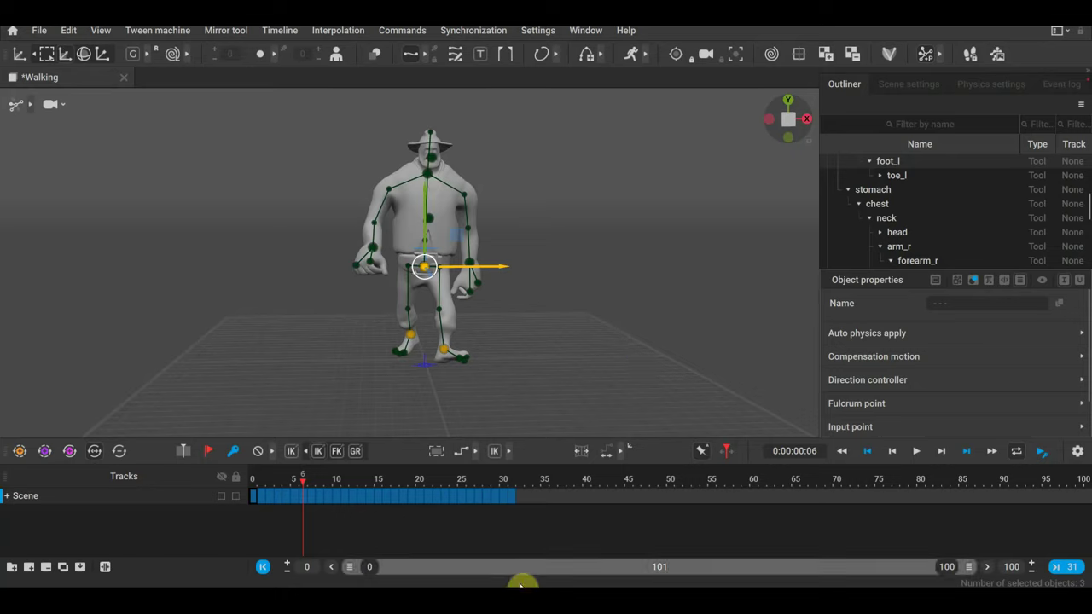
# Bring the Cascadeur window with the Walking scene forward from the taskbar and close it
pyautogui.click(460, 558)
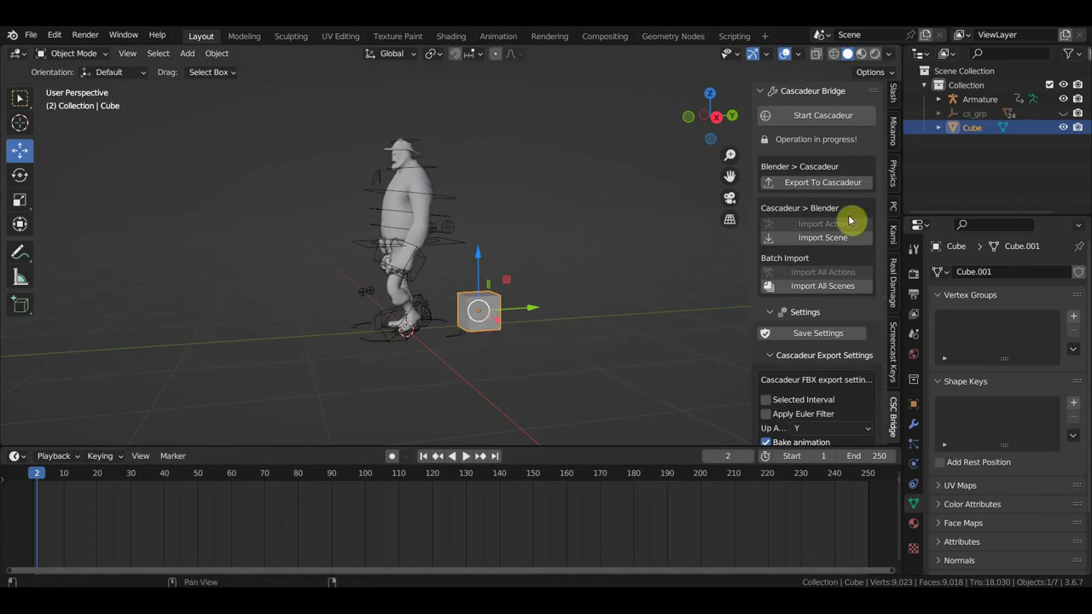
pyautogui.click(829, 181)
pyautogui.moveTo(503, 597)
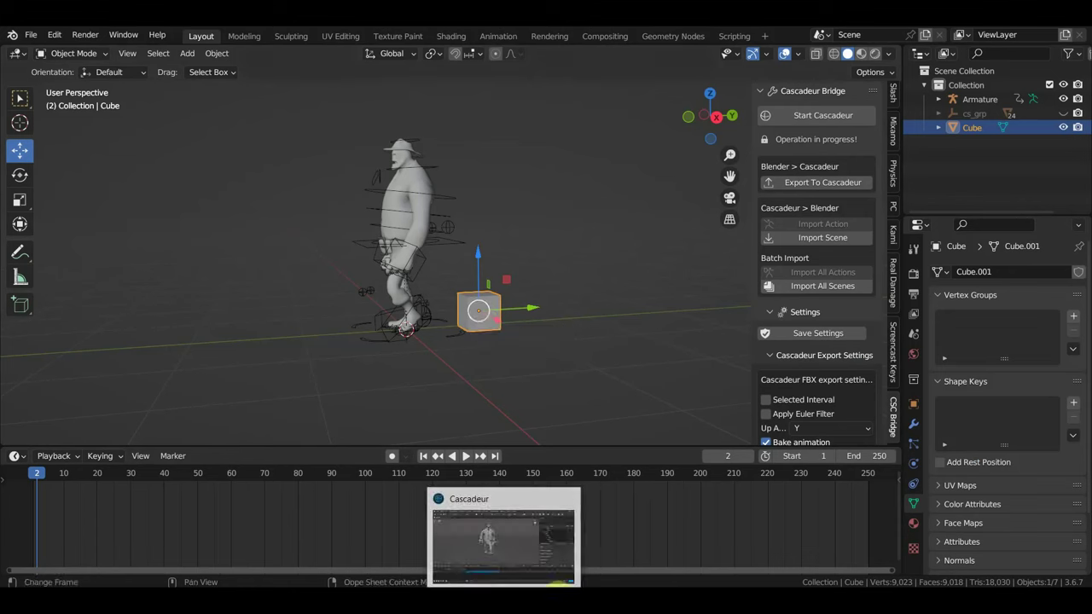
pyautogui.click(503, 597)
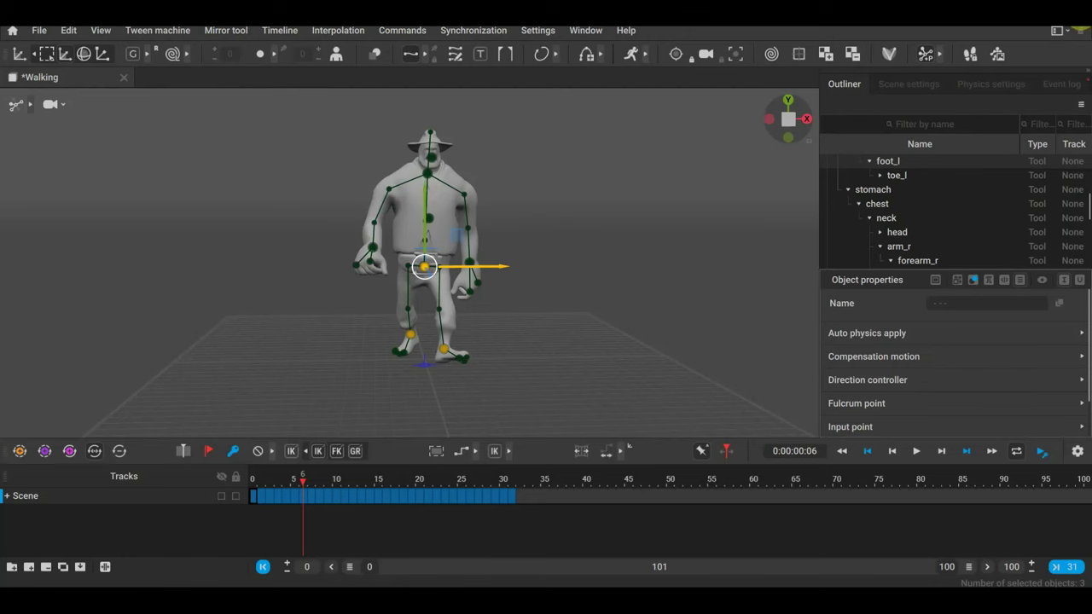
pyautogui.click(1079, 10)
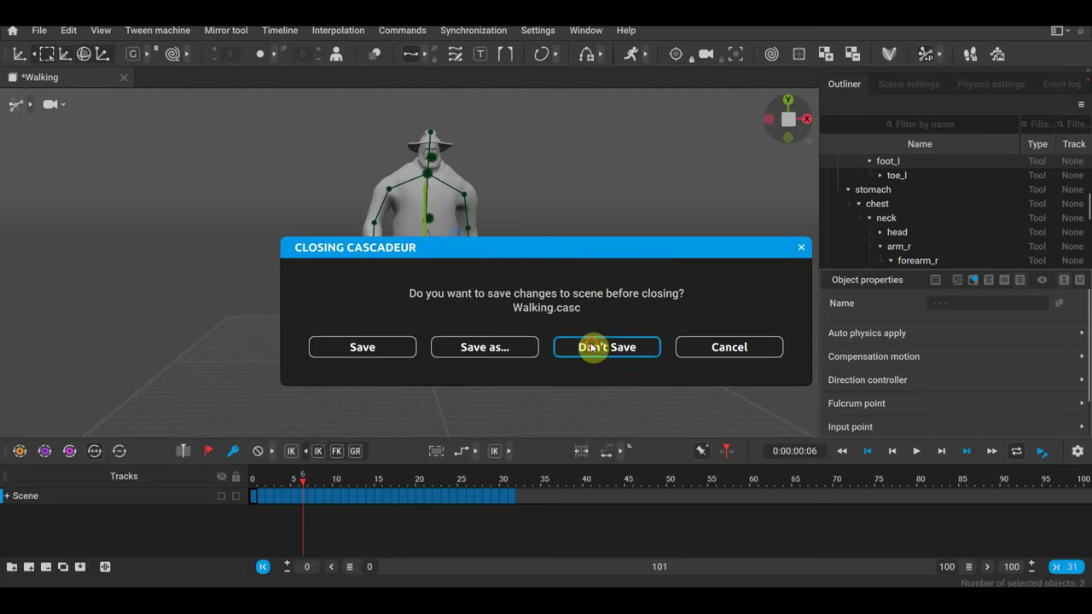
# Discard Walking changes, relaunch Cascadeur on a new scene, then box-select the character, rig and cube in Blender
pyautogui.click(638, 339)
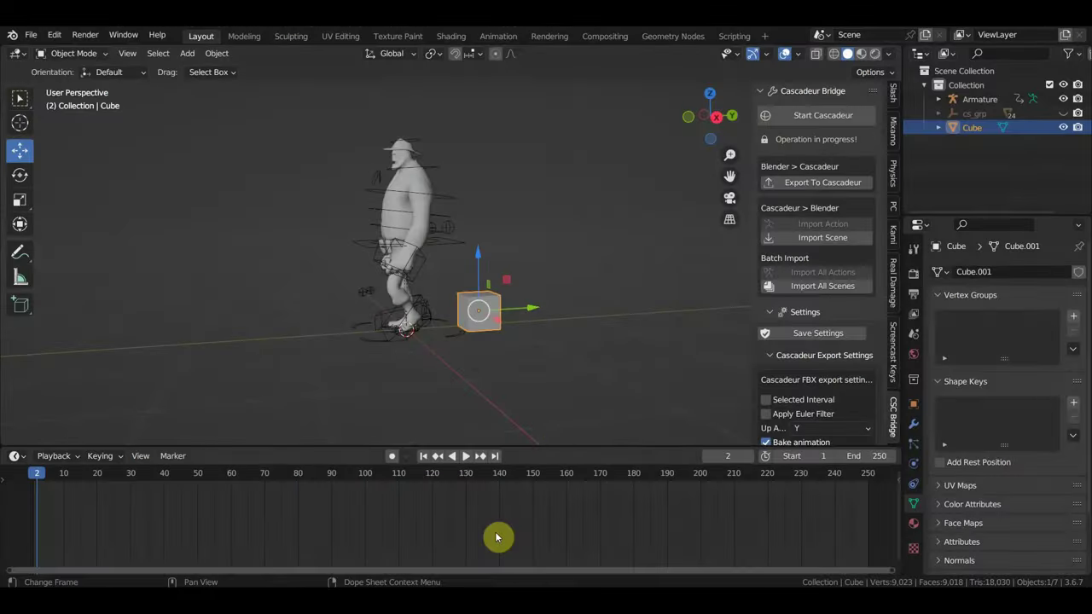
pyautogui.click(809, 115)
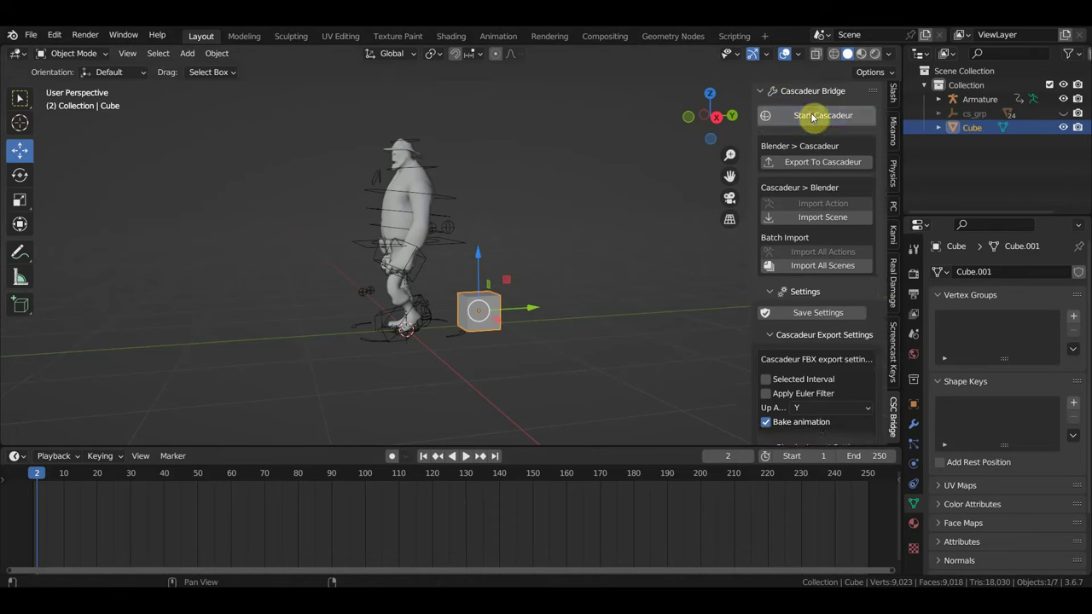
pyautogui.click(810, 117)
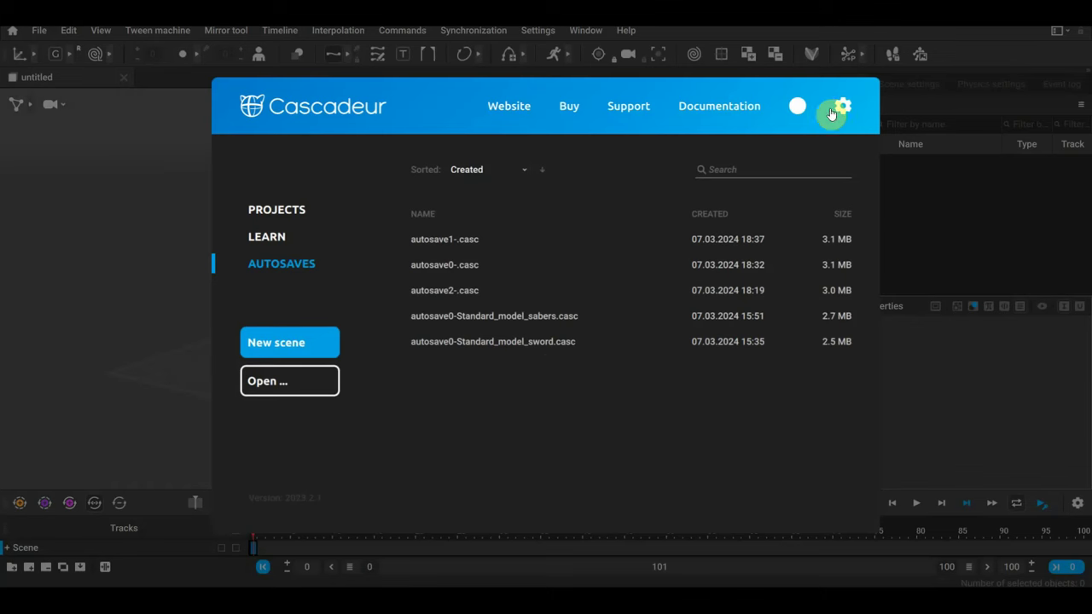
pyautogui.click(279, 349)
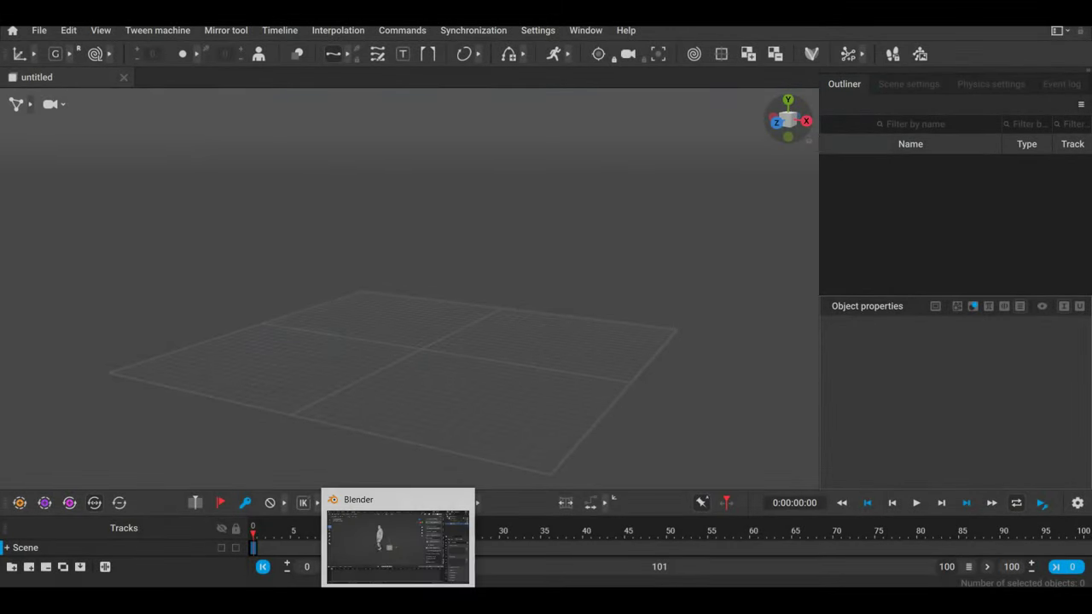
pyautogui.click(461, 563)
pyautogui.moveTo(582, 394); pyautogui.dragTo(313, 115)
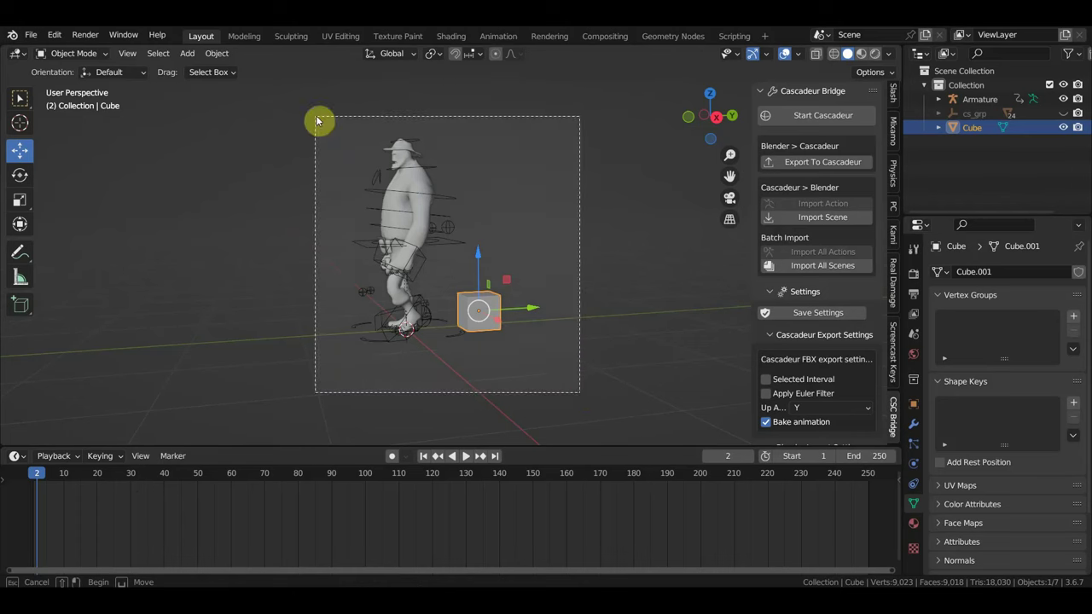
# Repeatedly try exporting the selected character, rig and cube to Cascadeur, checking the Cascadeur window
pyautogui.click(812, 164)
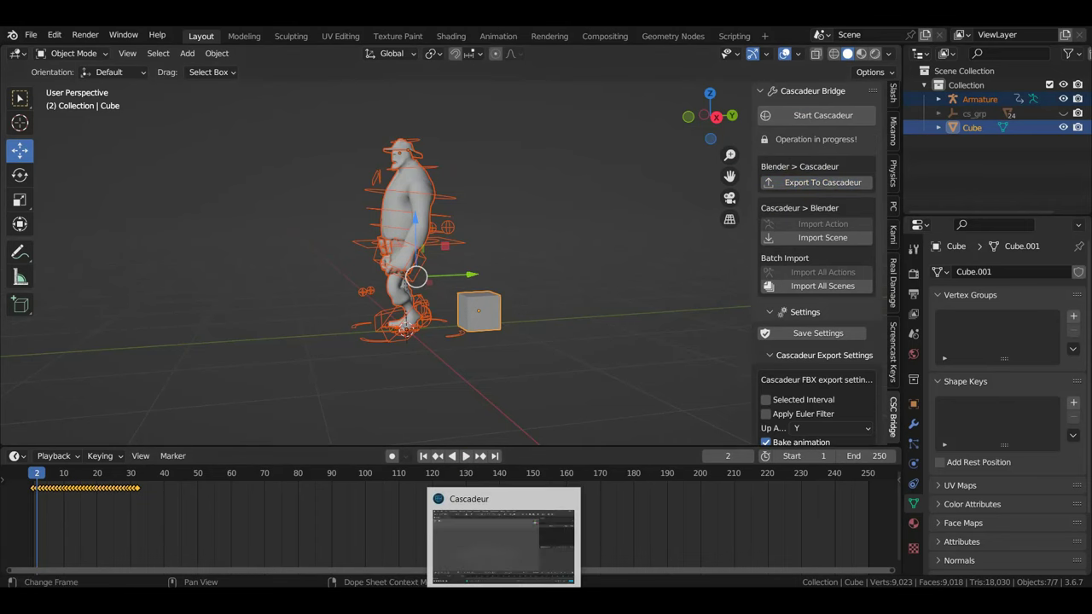
pyautogui.click(503, 538)
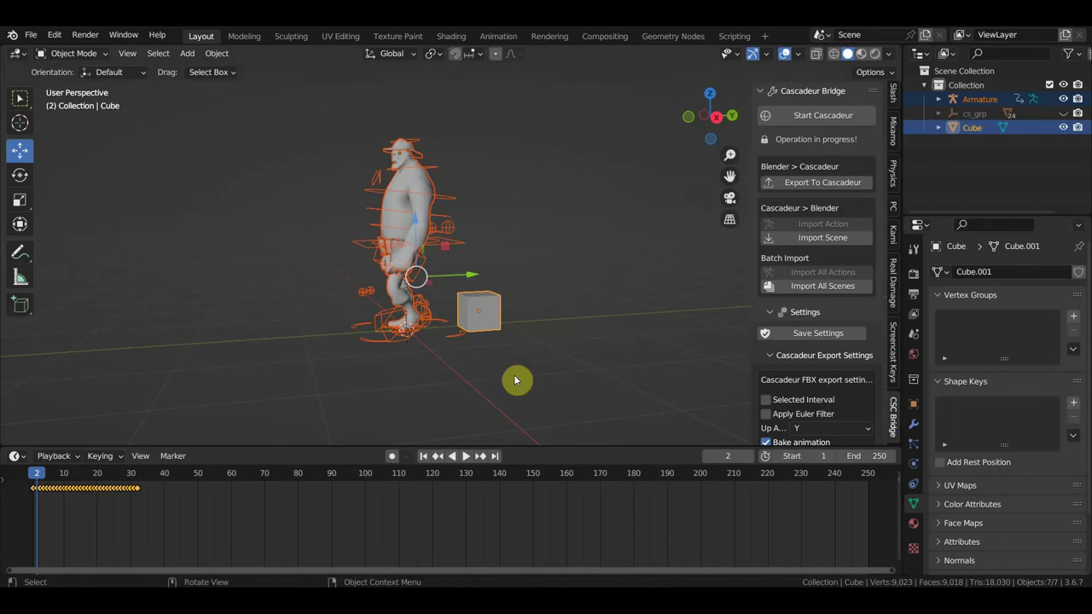
pyautogui.click(839, 186)
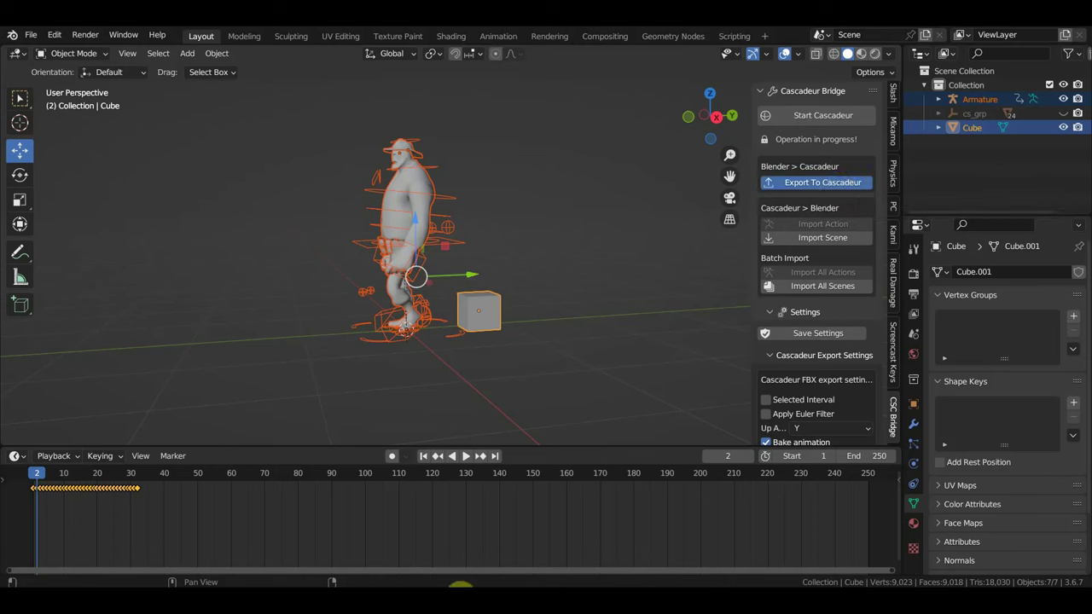
pyautogui.moveTo(461, 588)
pyautogui.click(503, 546)
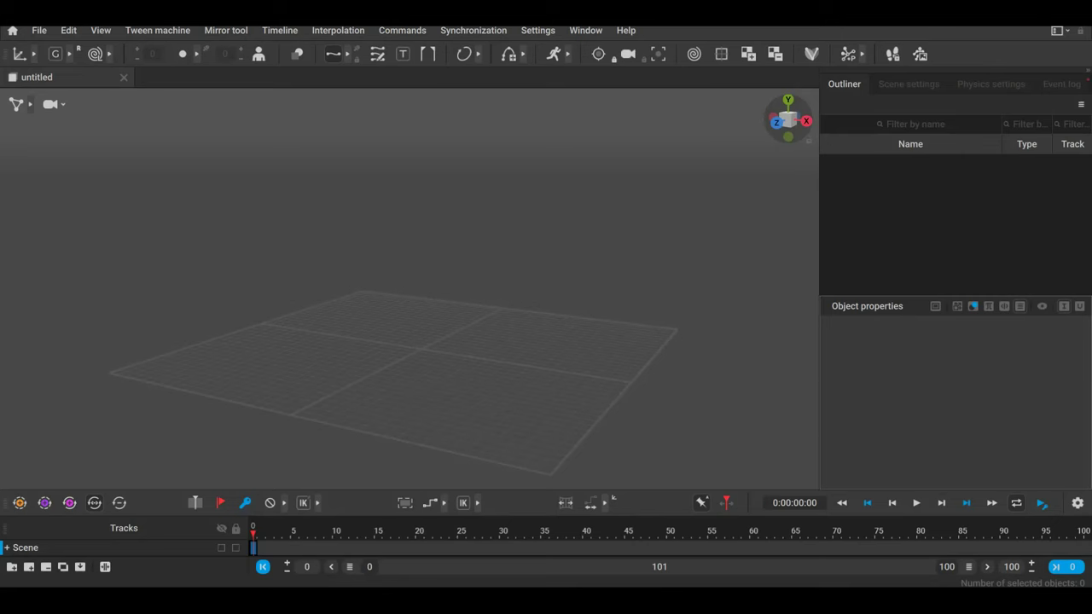
pyautogui.click(506, 578)
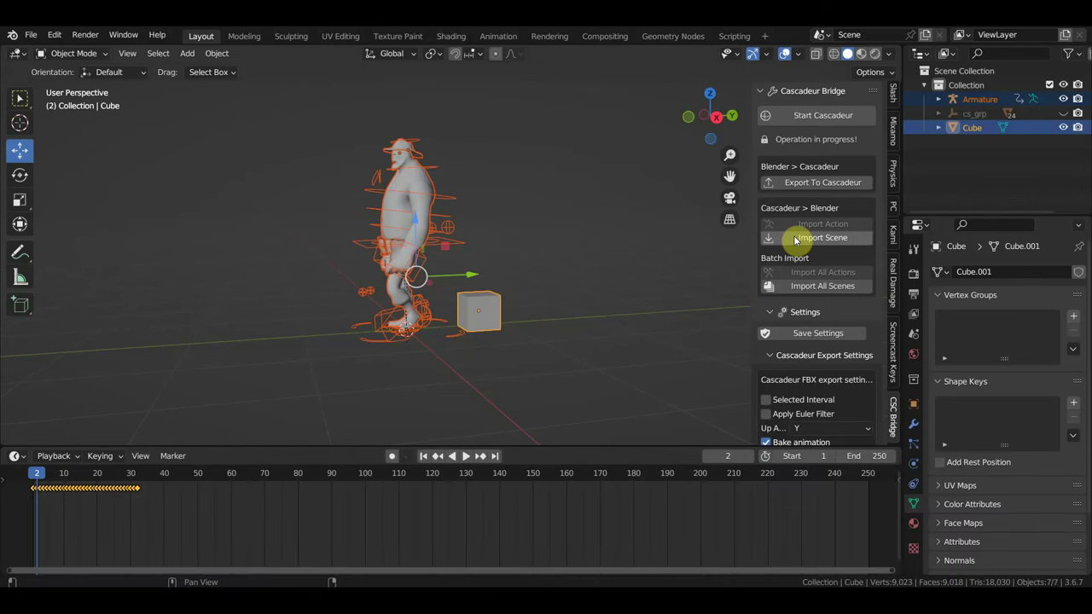
pyautogui.click(822, 182)
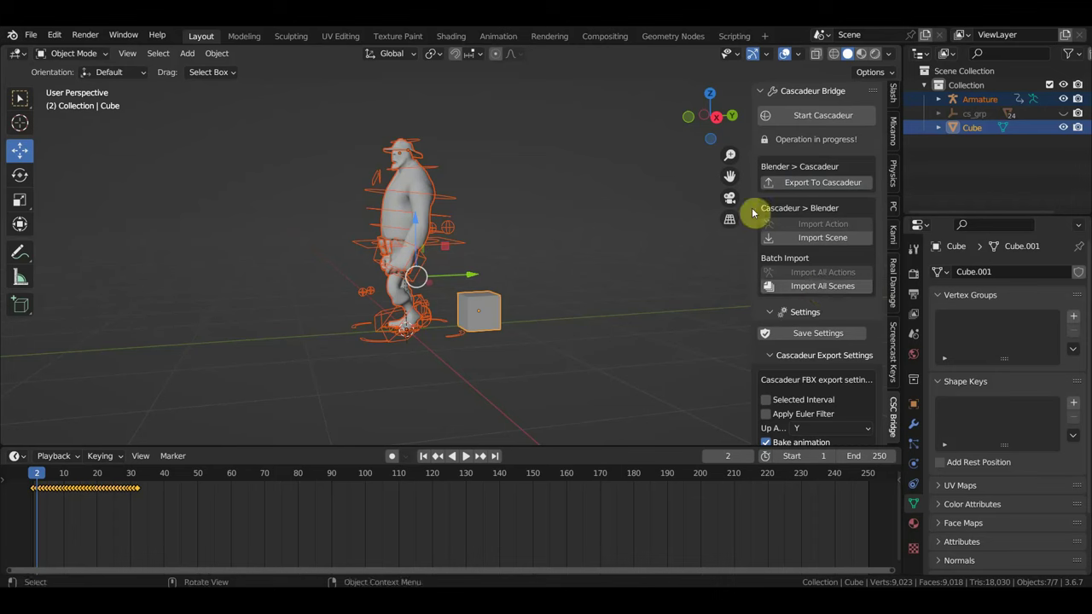
pyautogui.moveTo(566, 369); pyautogui.dragTo(313, 110)
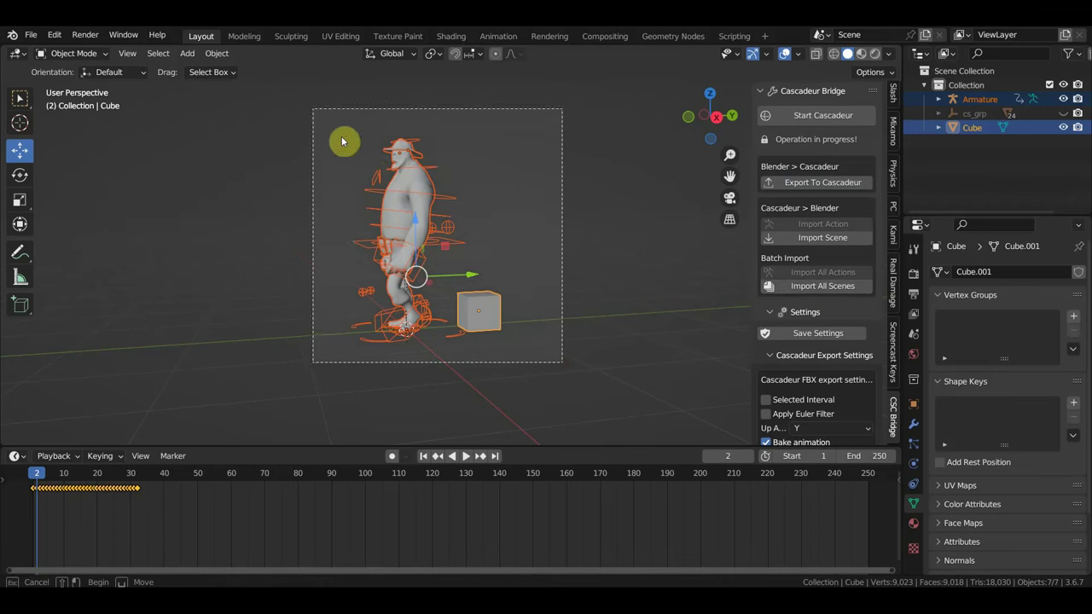
pyautogui.click(817, 184)
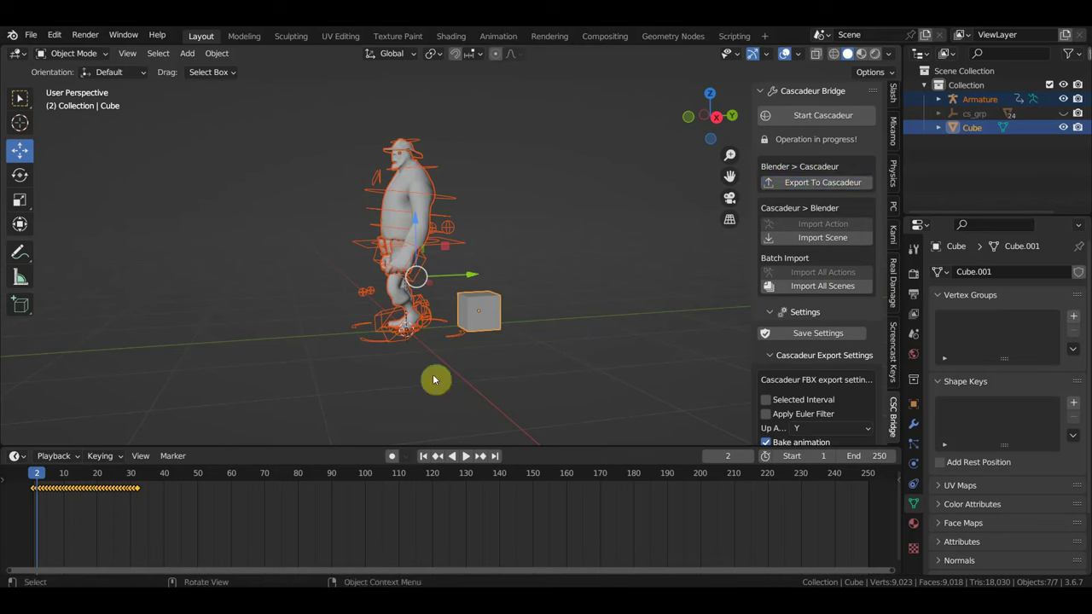
# Set the animation end frame to 30, then select the Armature and export it to Cascadeur
pyautogui.click(465, 457)
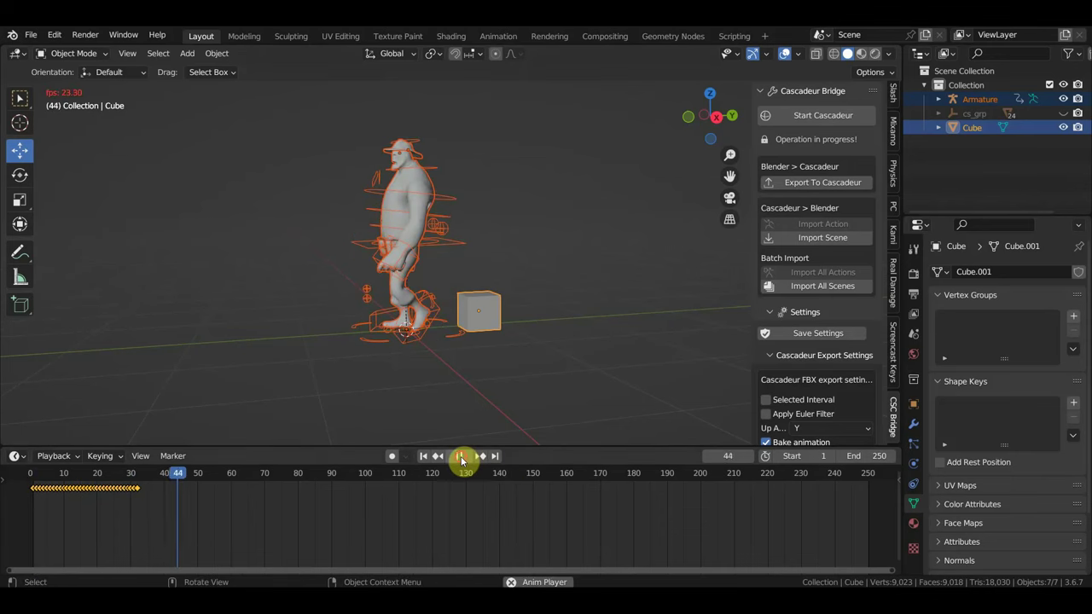
pyautogui.click(460, 456)
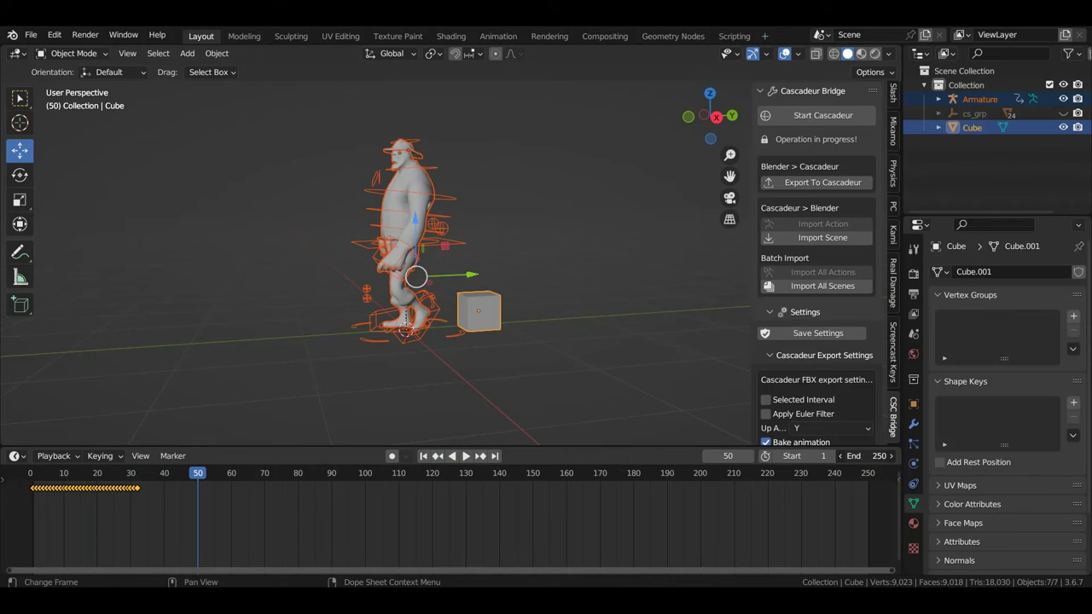
pyautogui.click(878, 456)
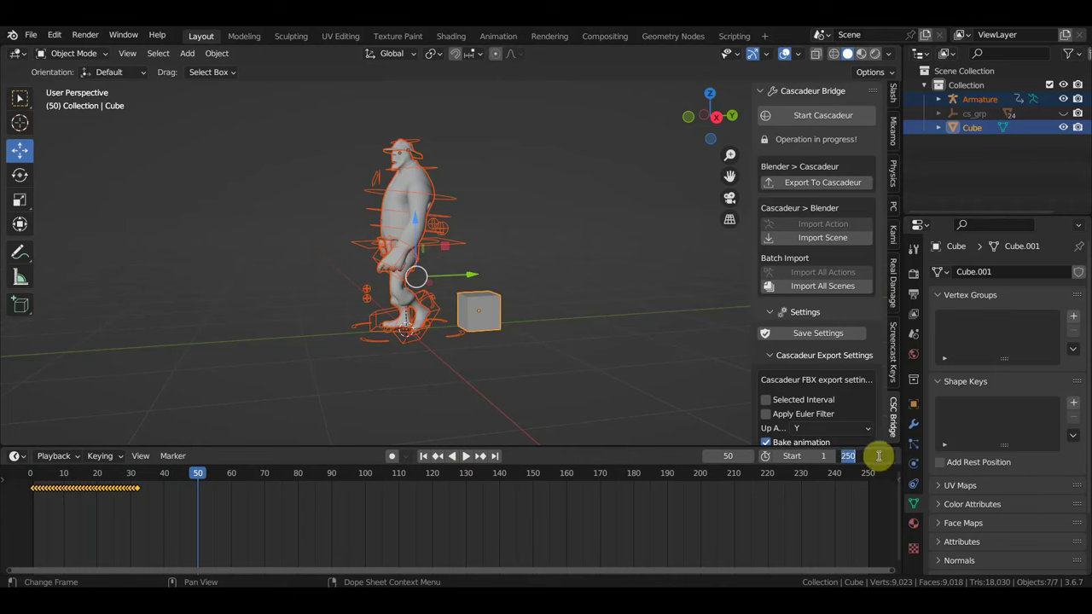
pyautogui.write('30')
pyautogui.press('Return')
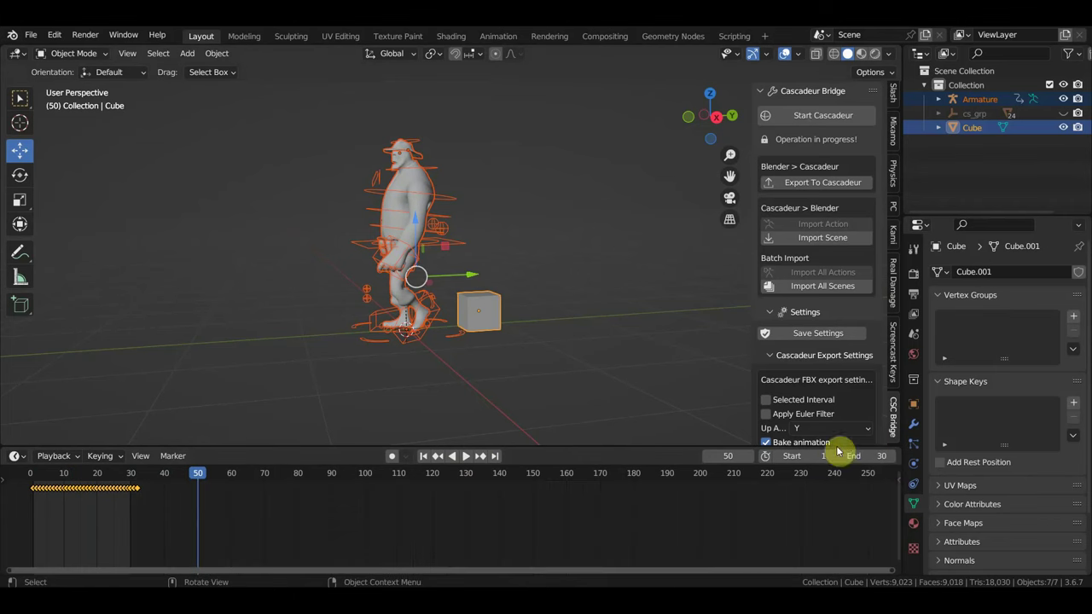
pyautogui.click(444, 242)
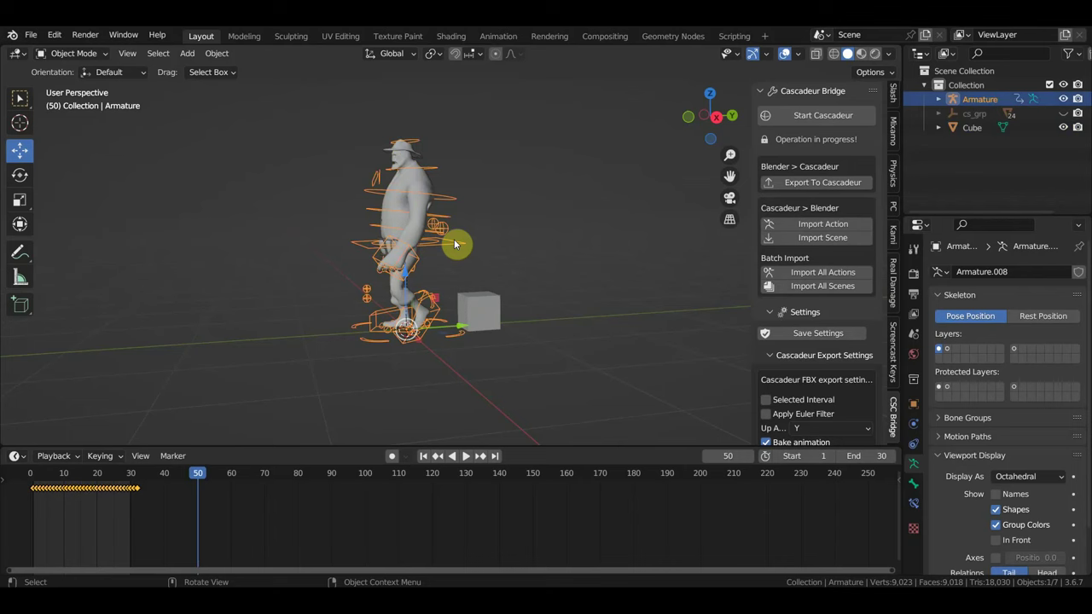
pyautogui.click(414, 206)
pyautogui.click(823, 182)
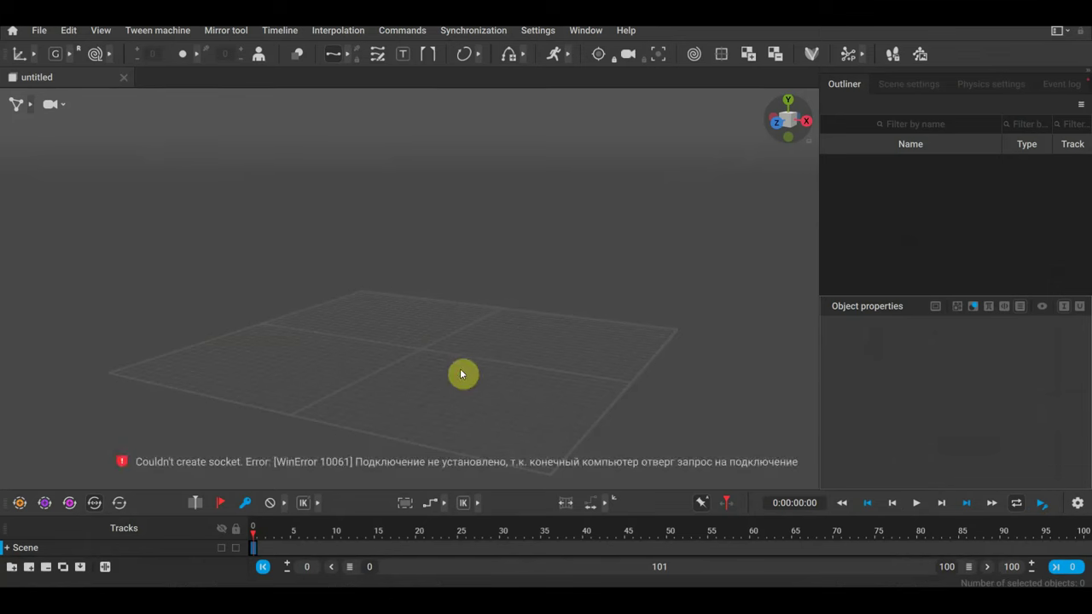
# Zoom the viewport around the empty untitled scene after the 'Couldn't create socket' error
pyautogui.scroll(-5, 463, 374)
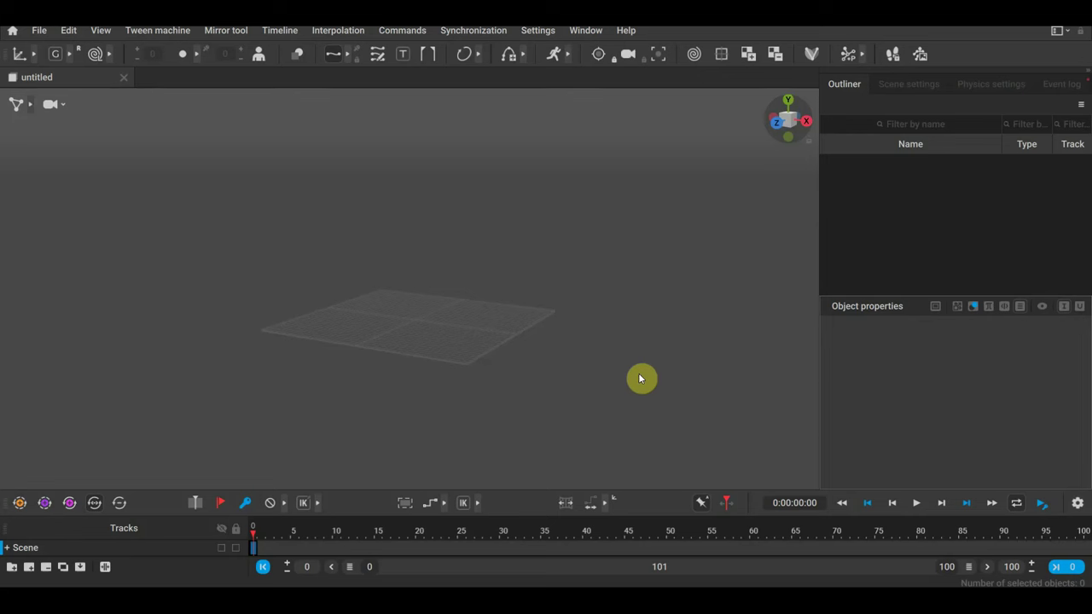
pyautogui.scroll(2, 580, 337)
pyautogui.scroll(3, 595, 317)
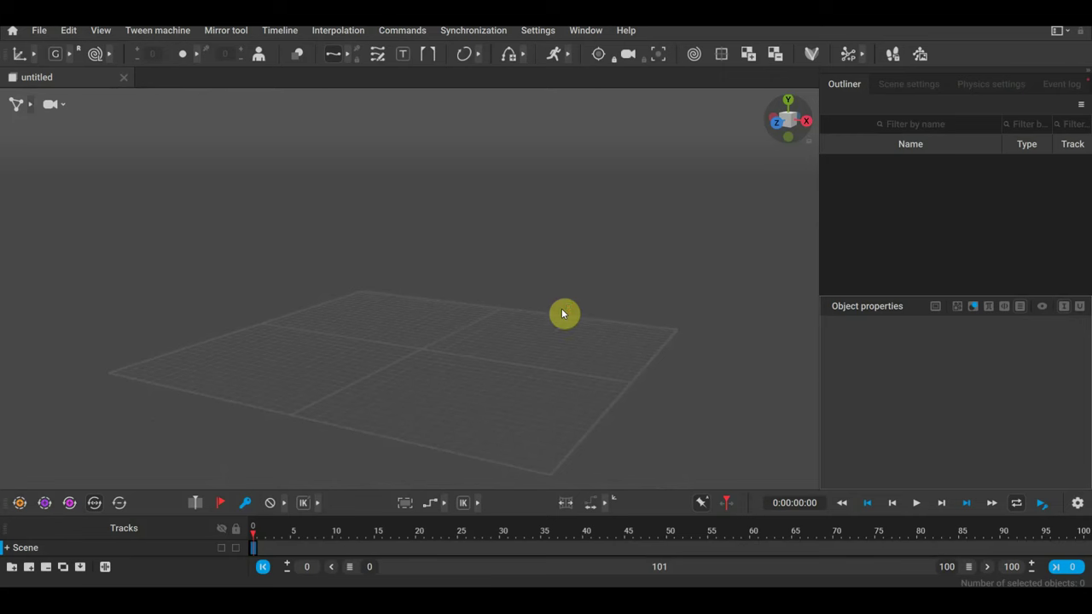